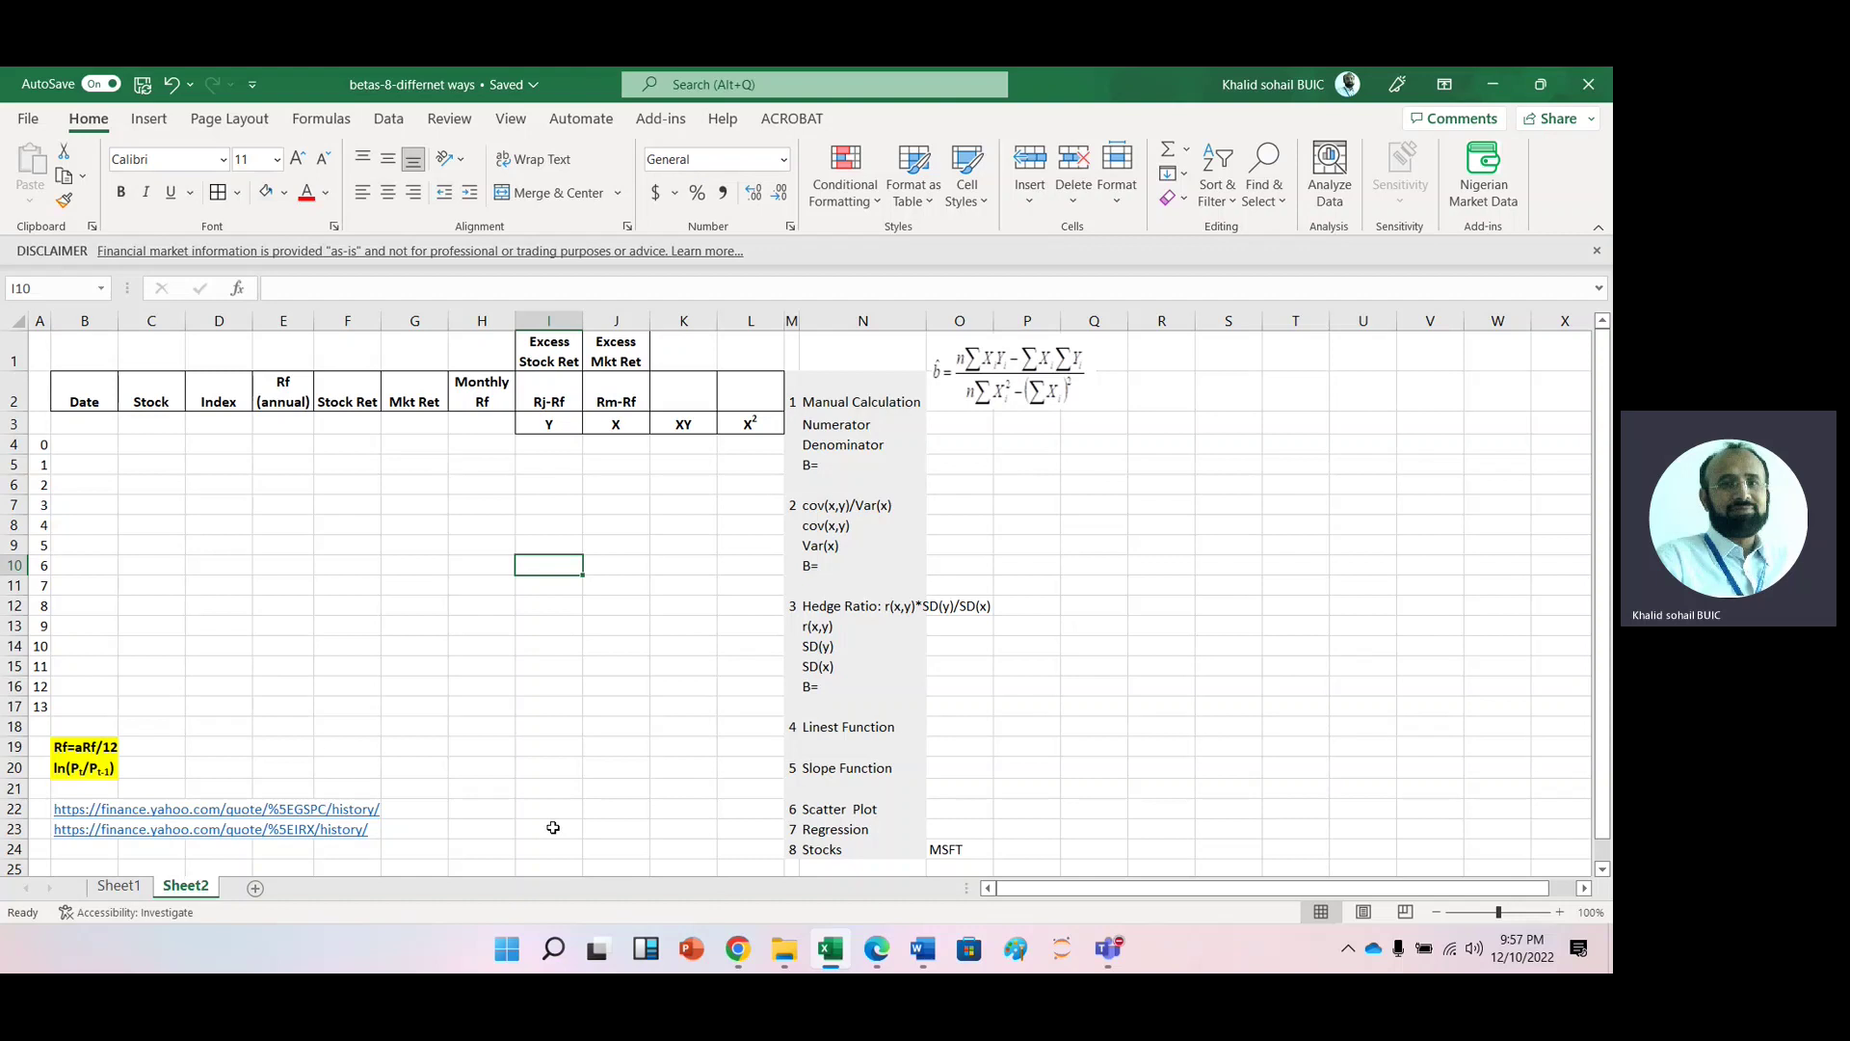
Step: Begin a STOCKHISTORY formula in cell B4 for "MSFT" with TODAY()-365-30 as the start date
left_click(81, 452)
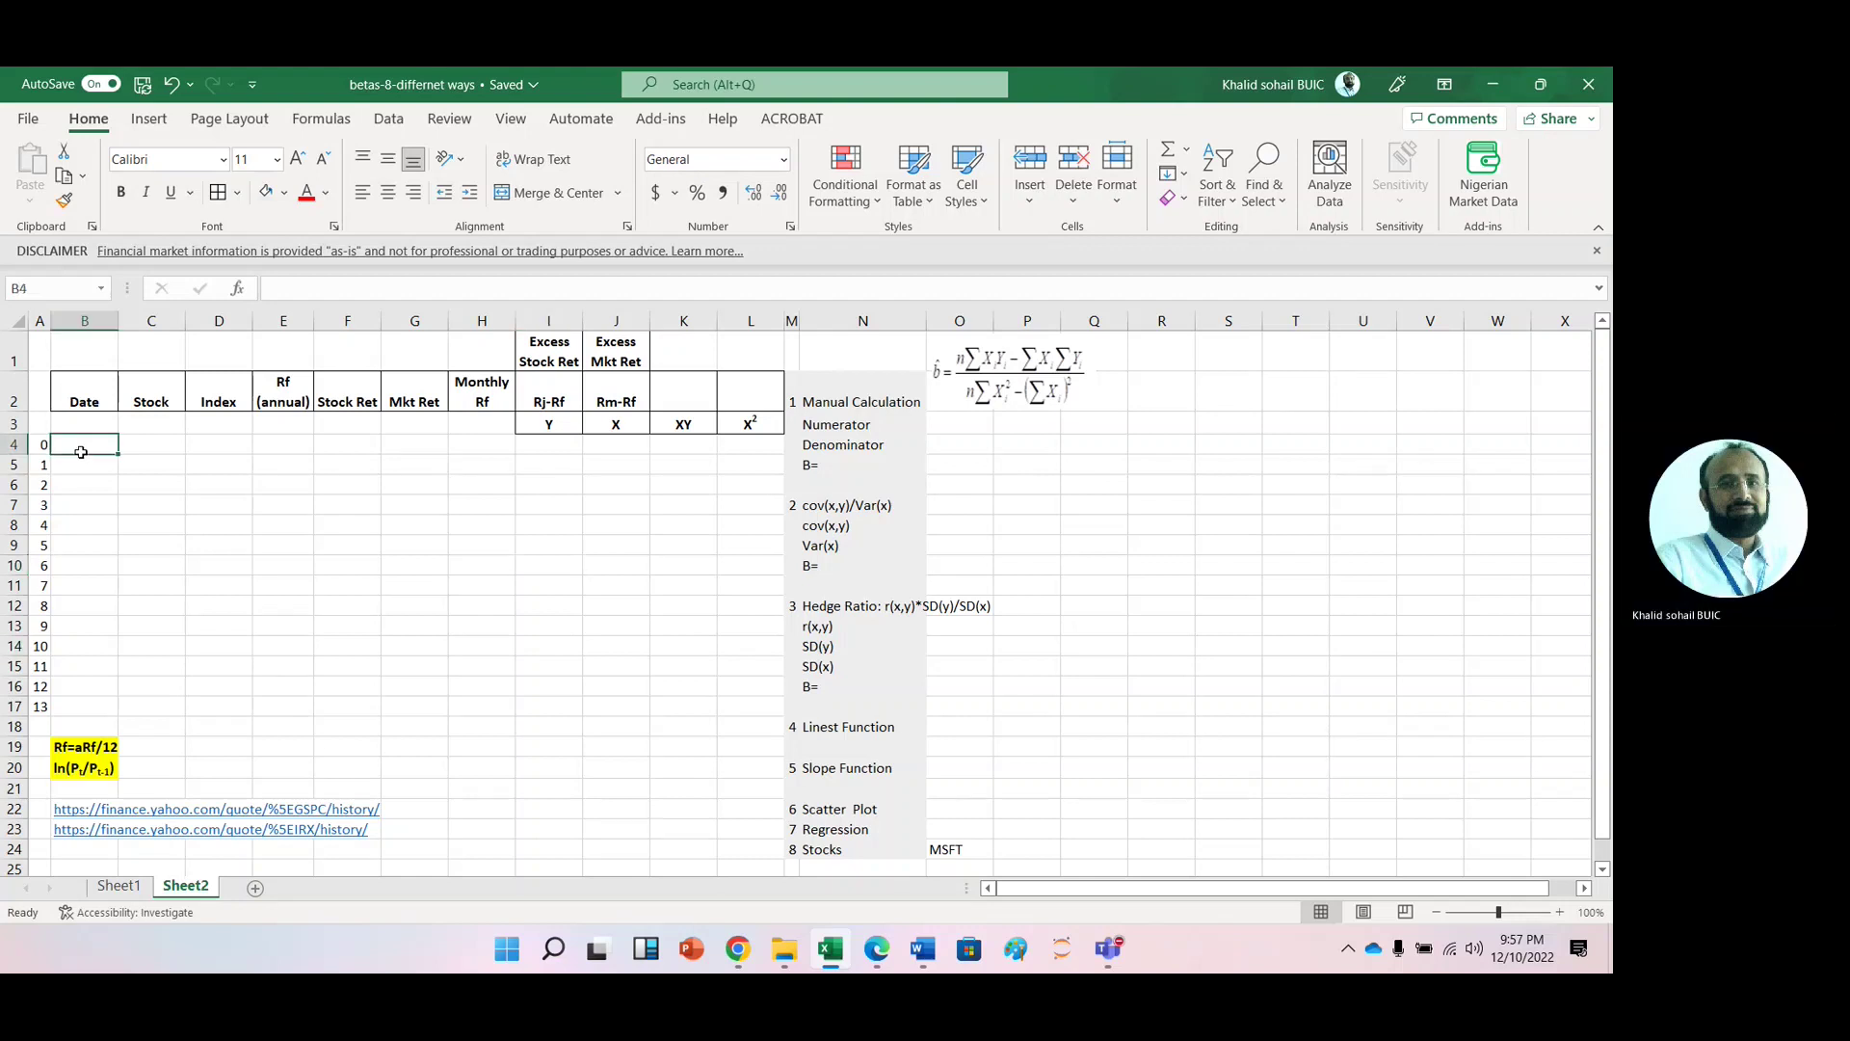
type("=sto")
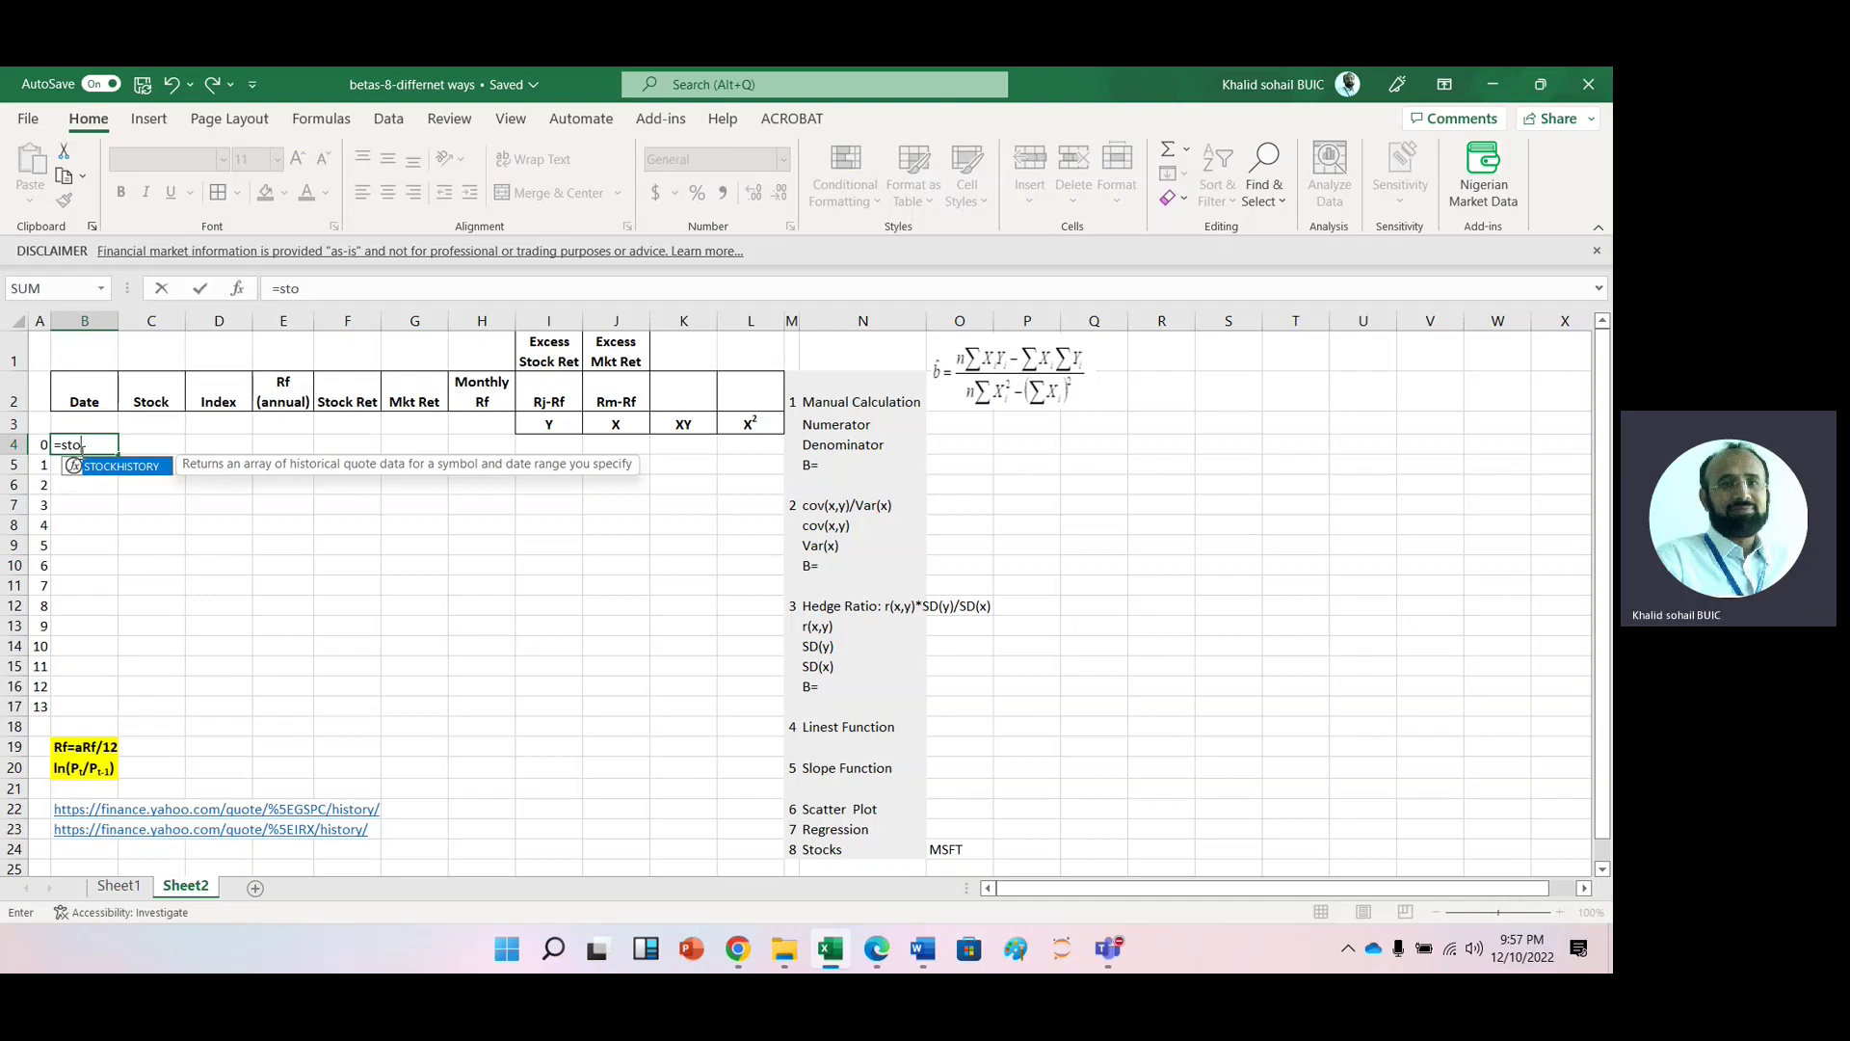
key("Tab")
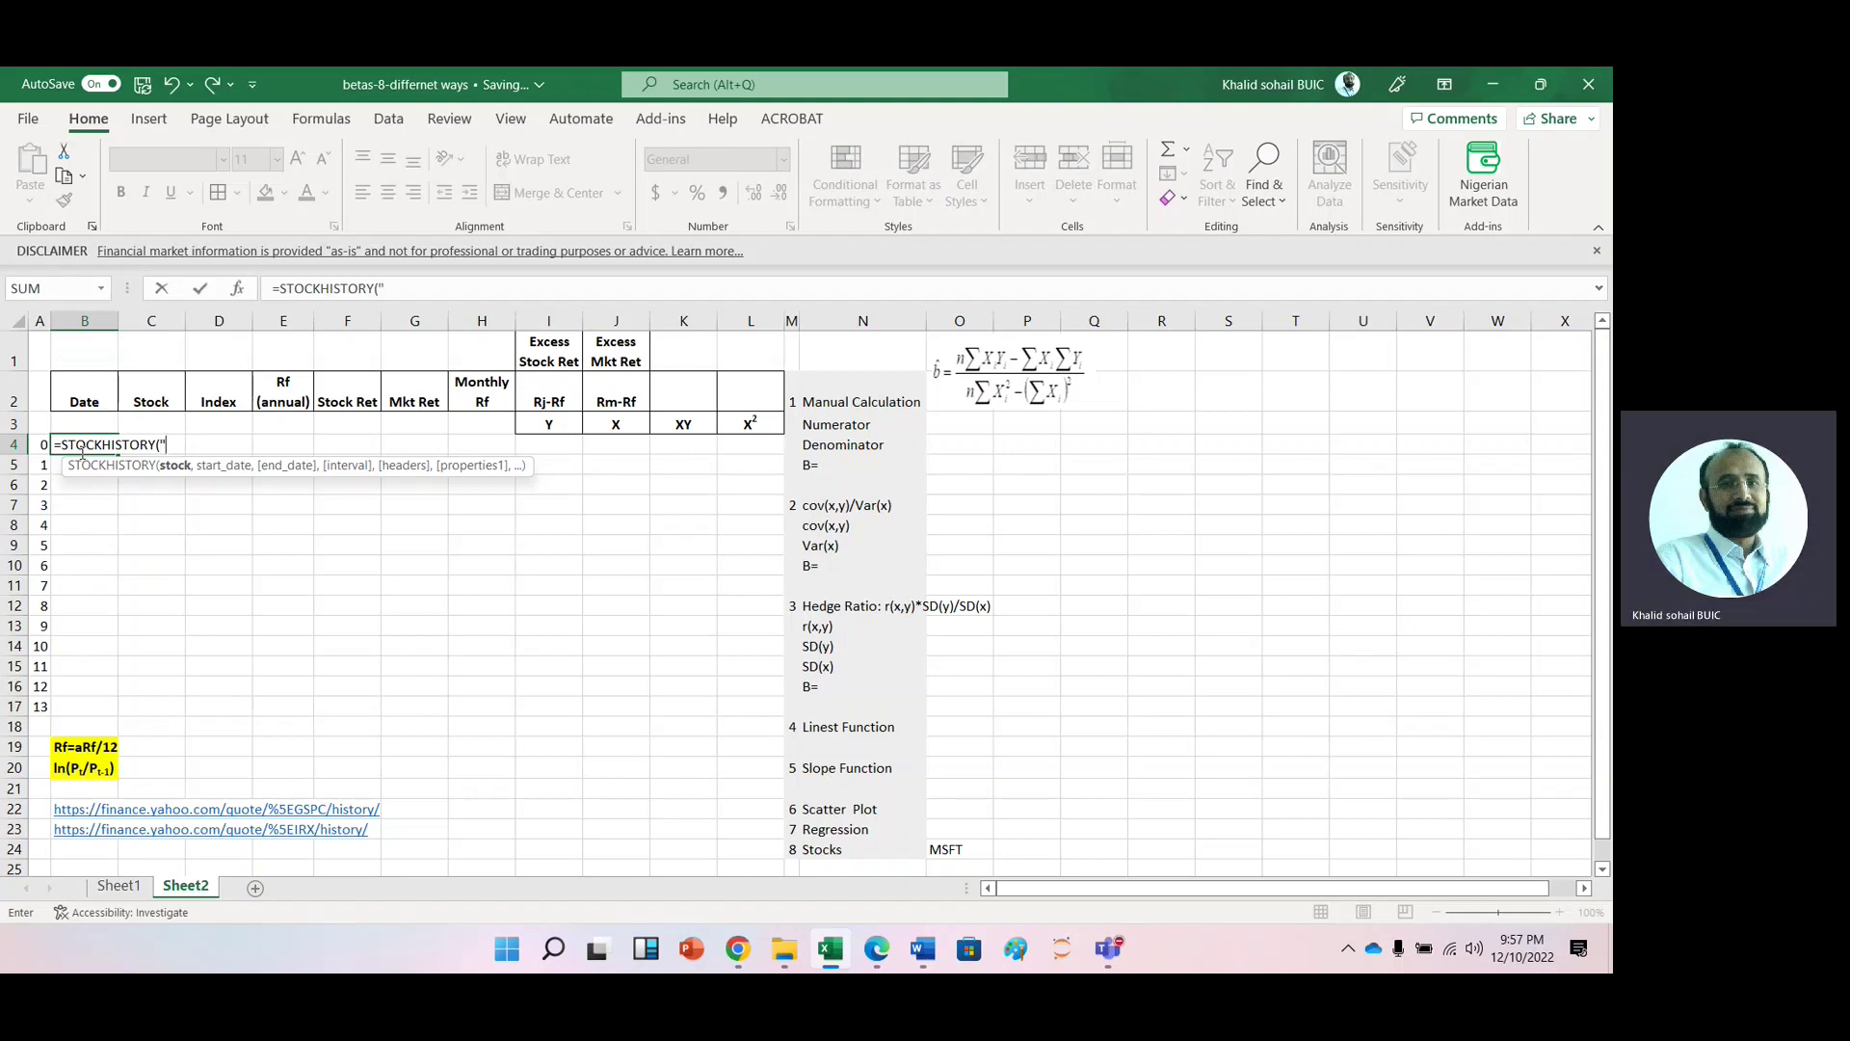
type("\"MSFT\",")
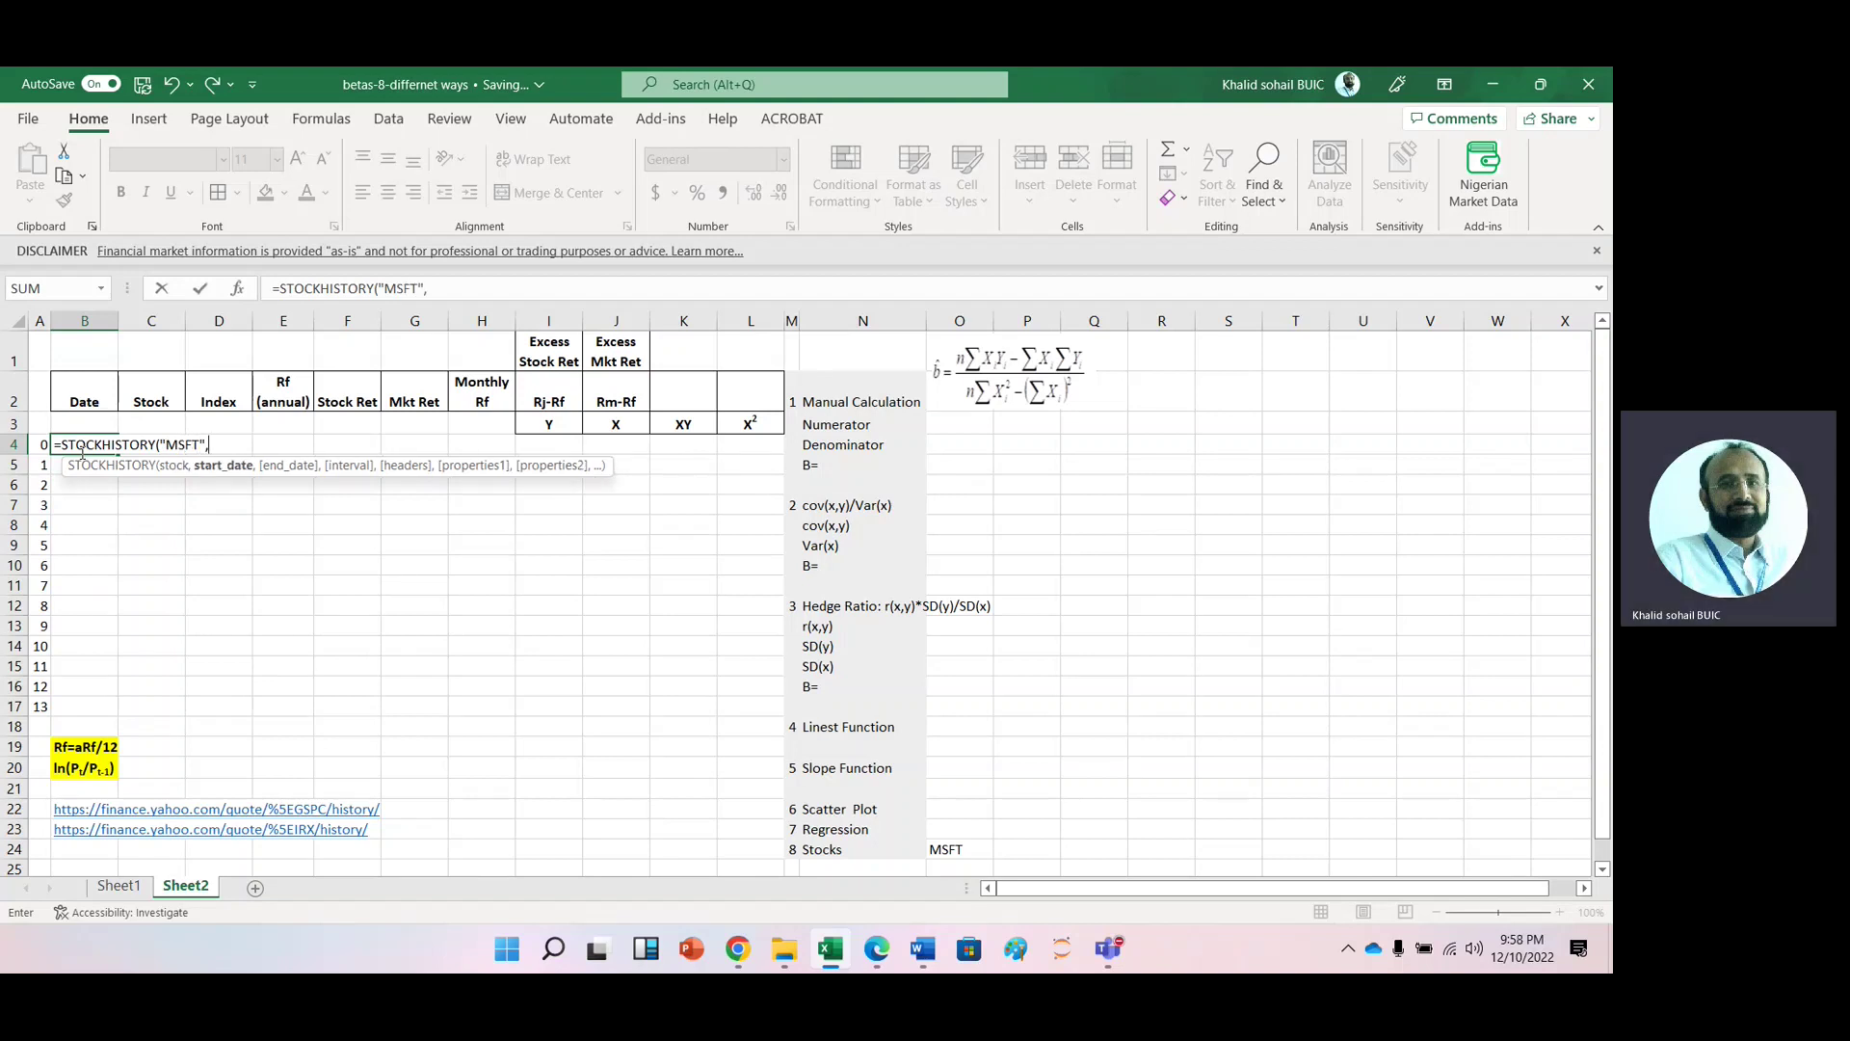
type("tod")
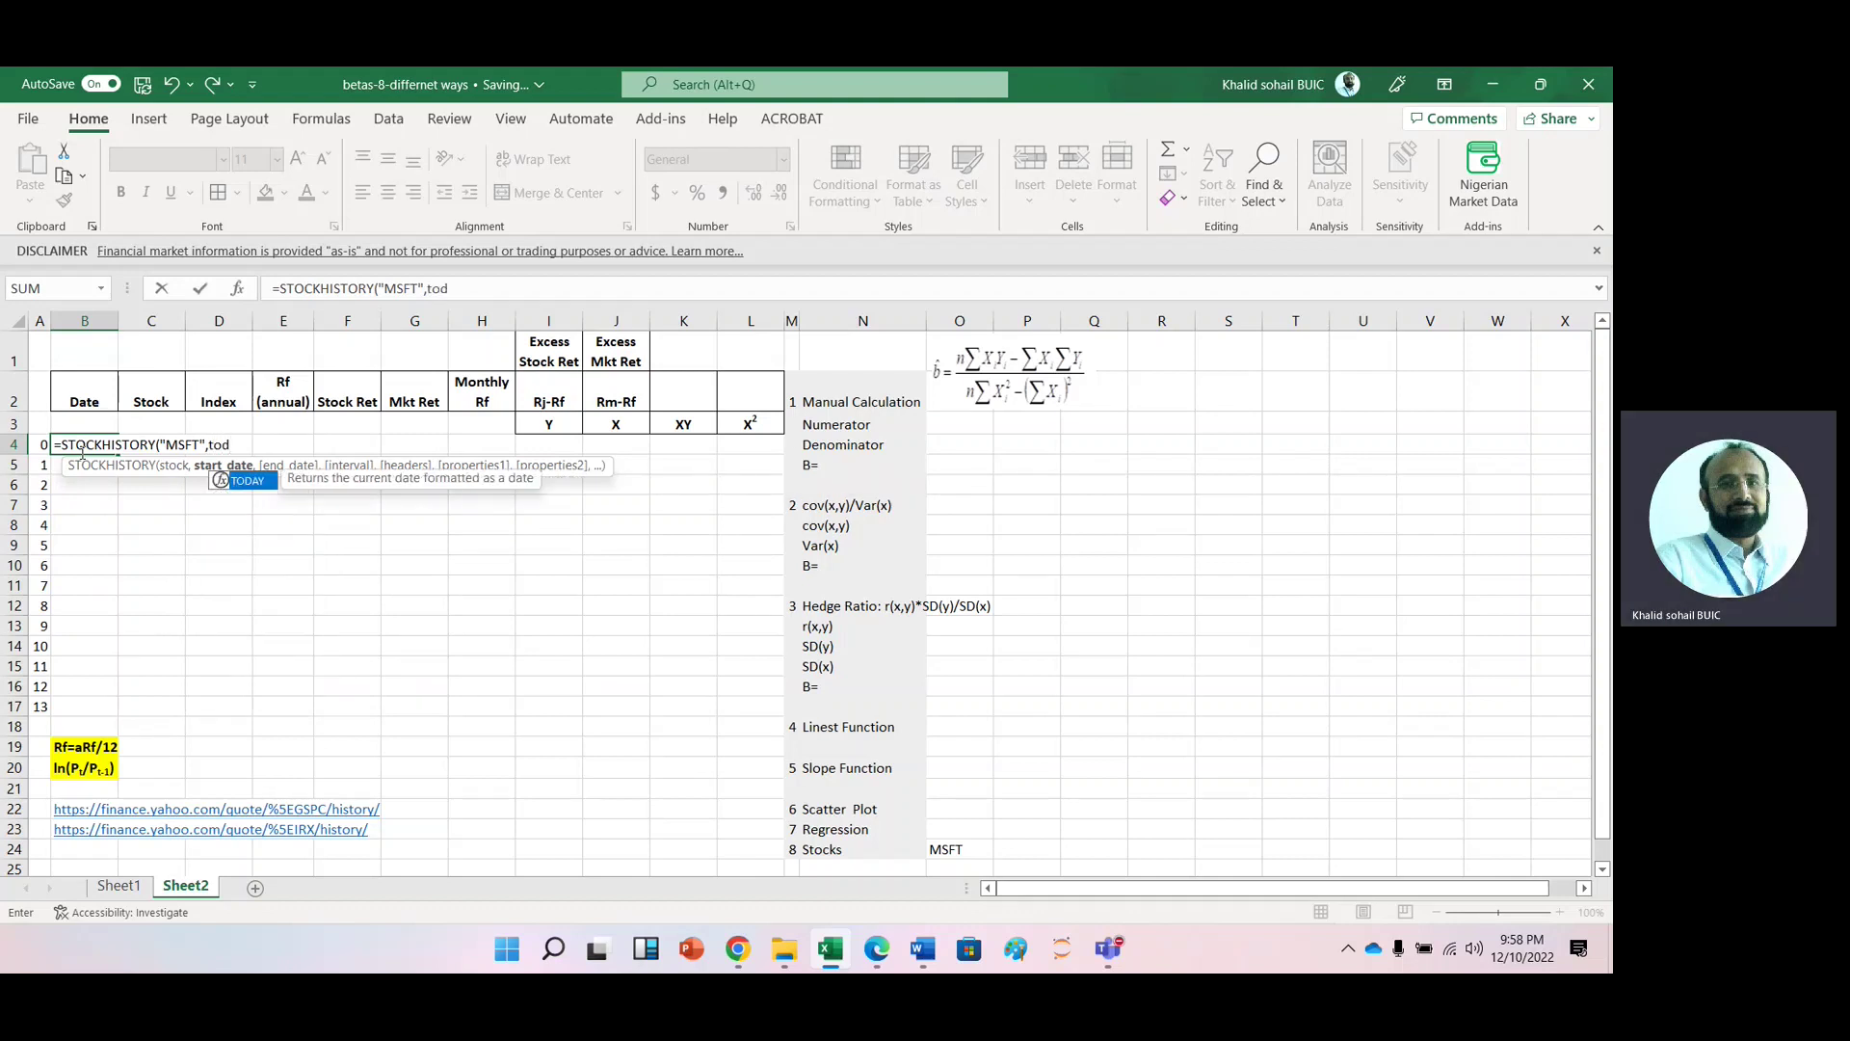
key("Tab")
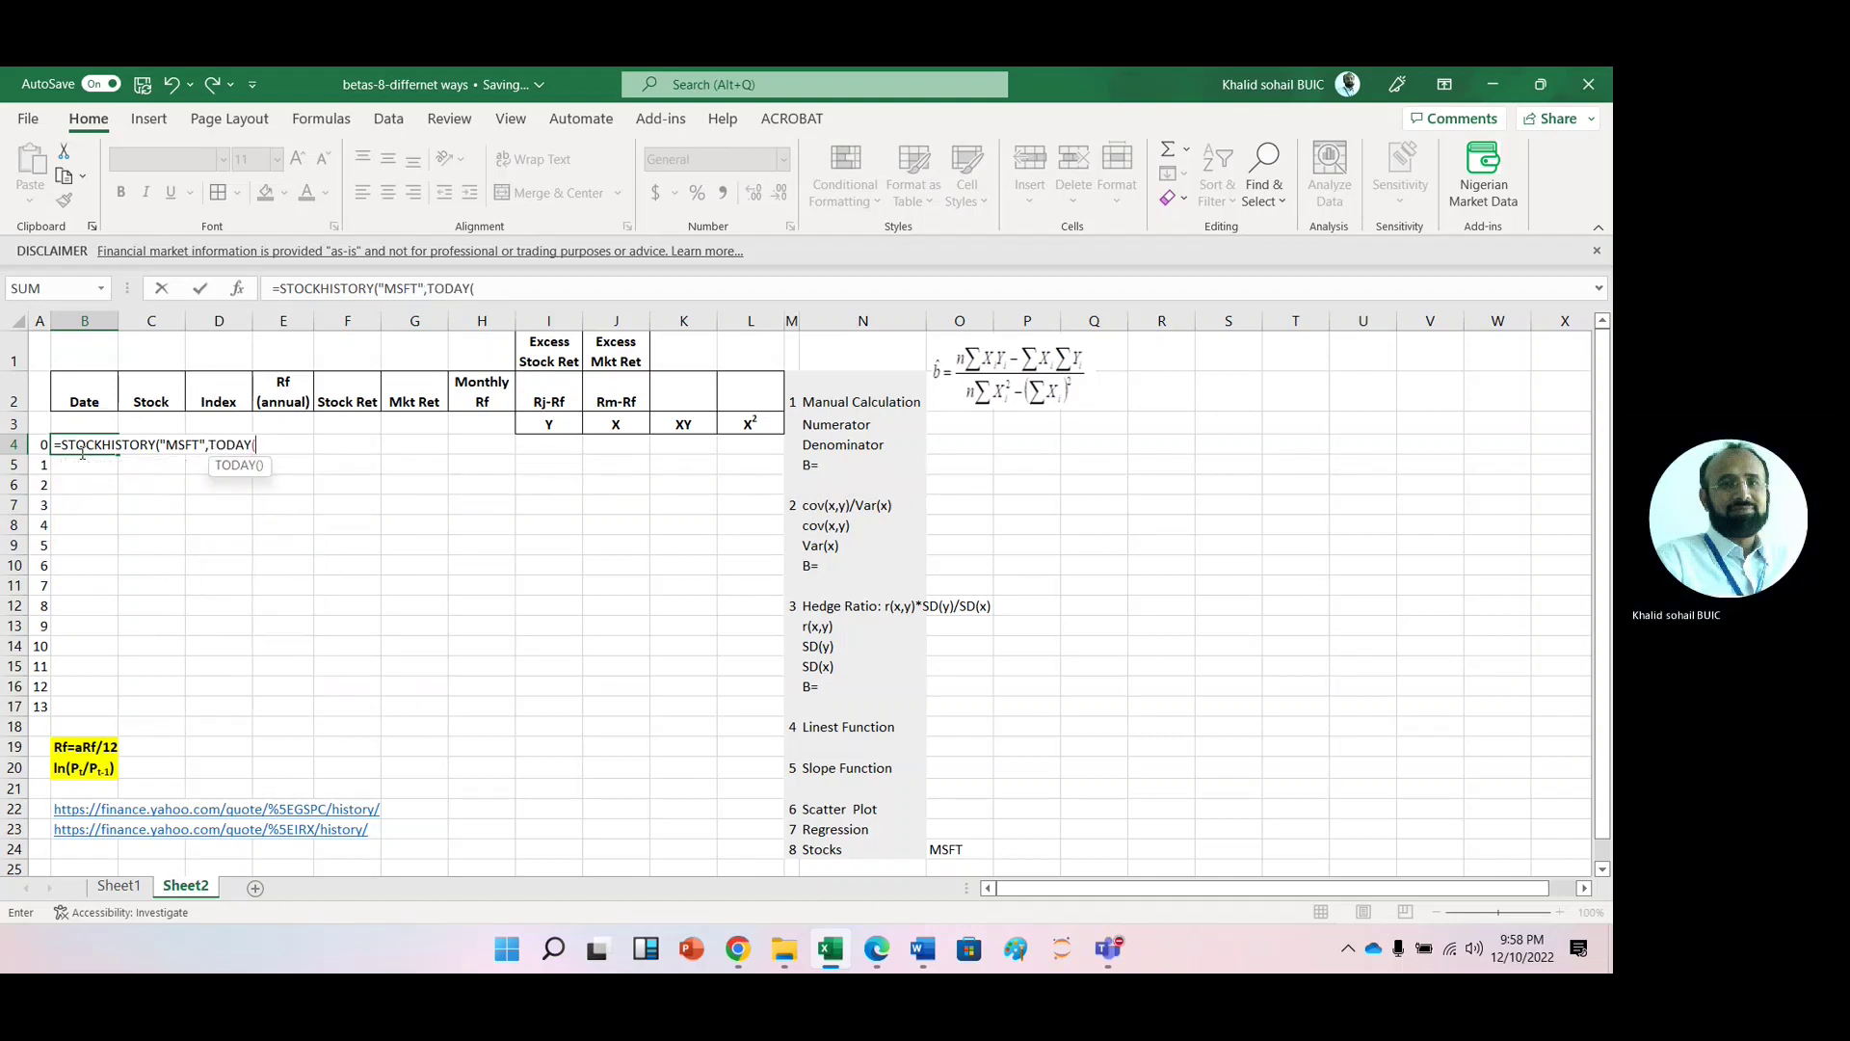
type(")-")
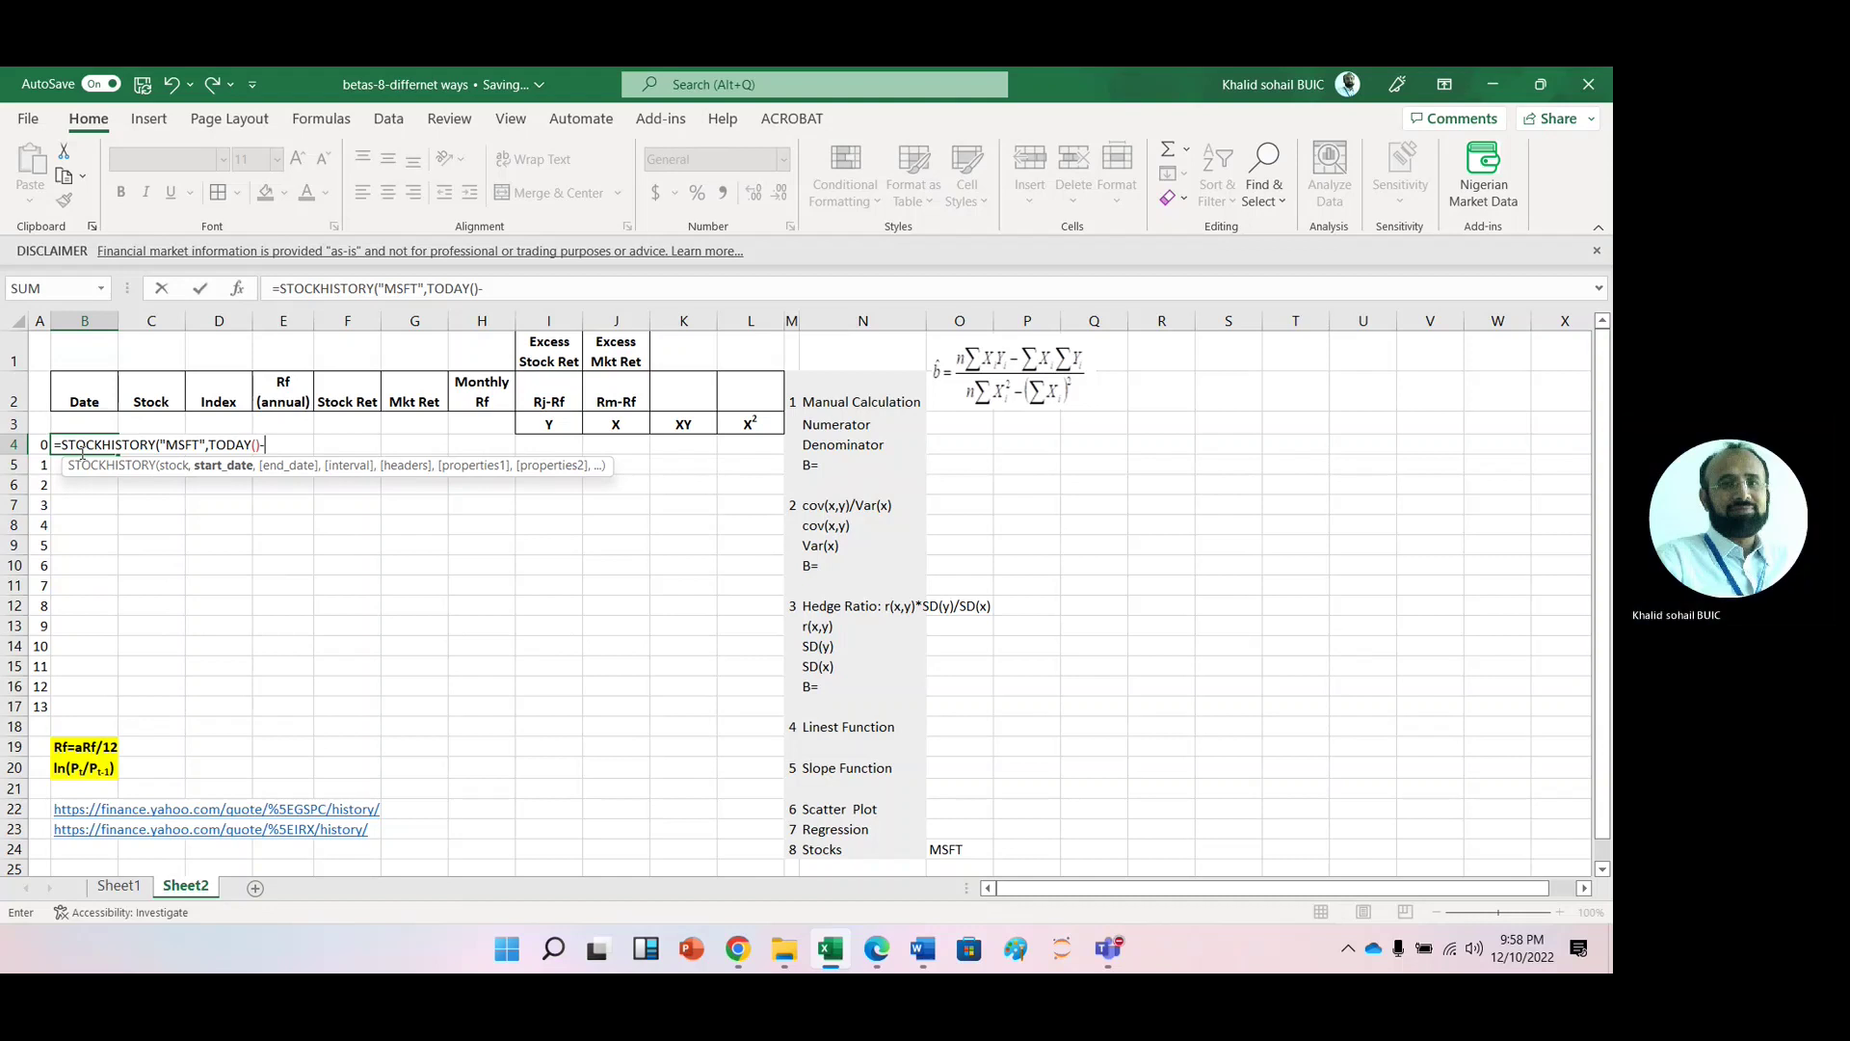
type("365")
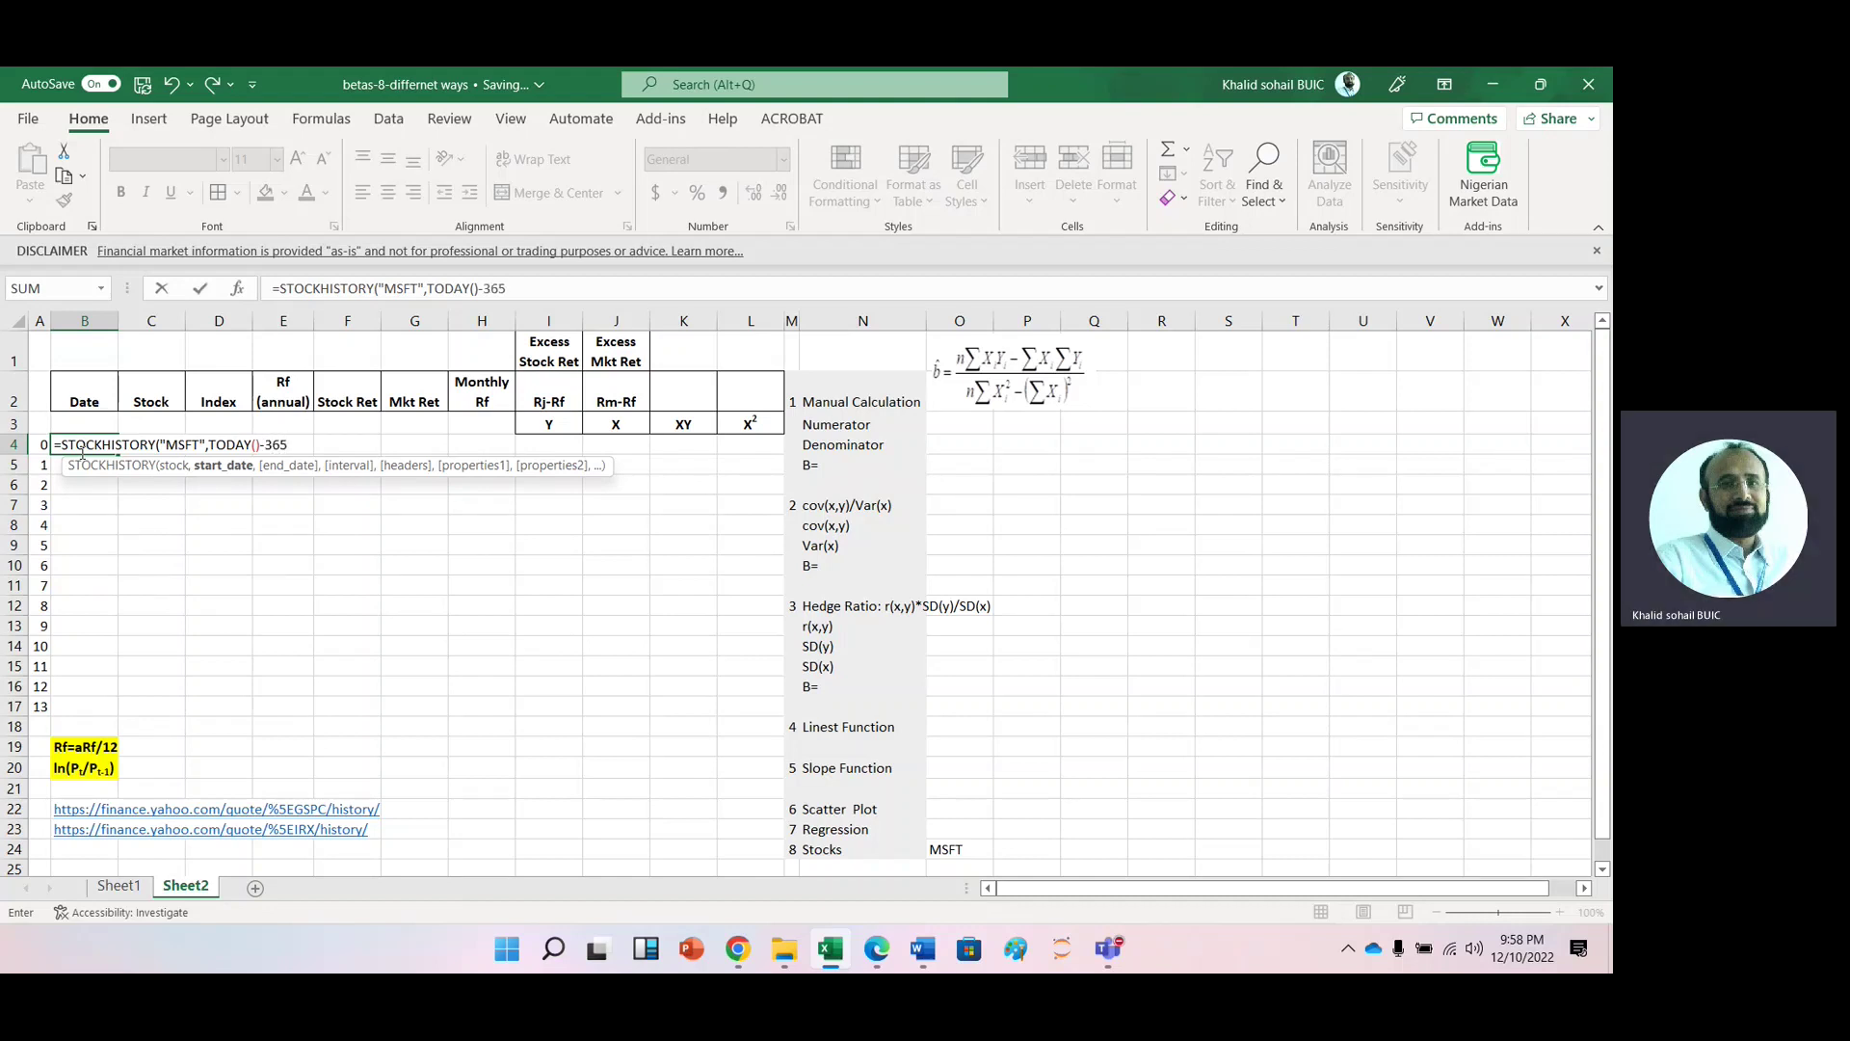
type("-")
type("30,")
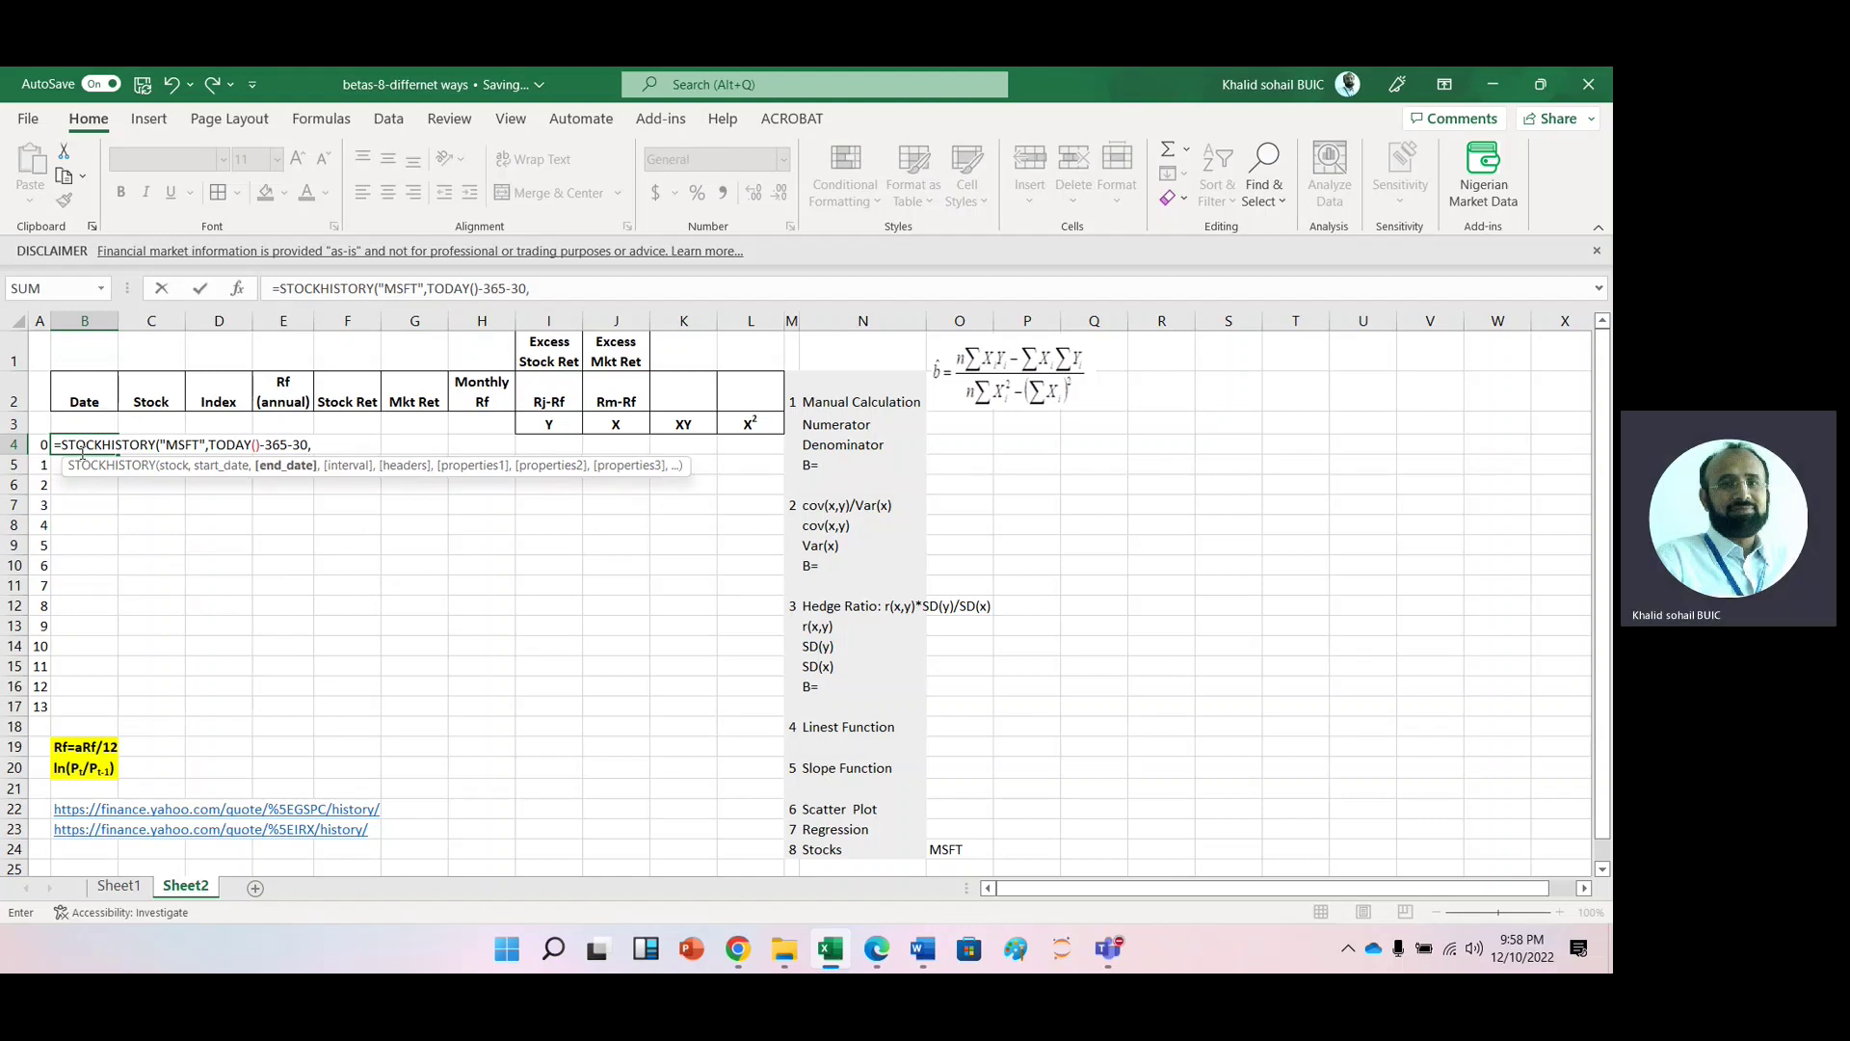
Step: Complete the B4 formula with end date TODAY(), interval 2, headers 0 and properties 0 and 1, and widen column B to 10.00
type("toda")
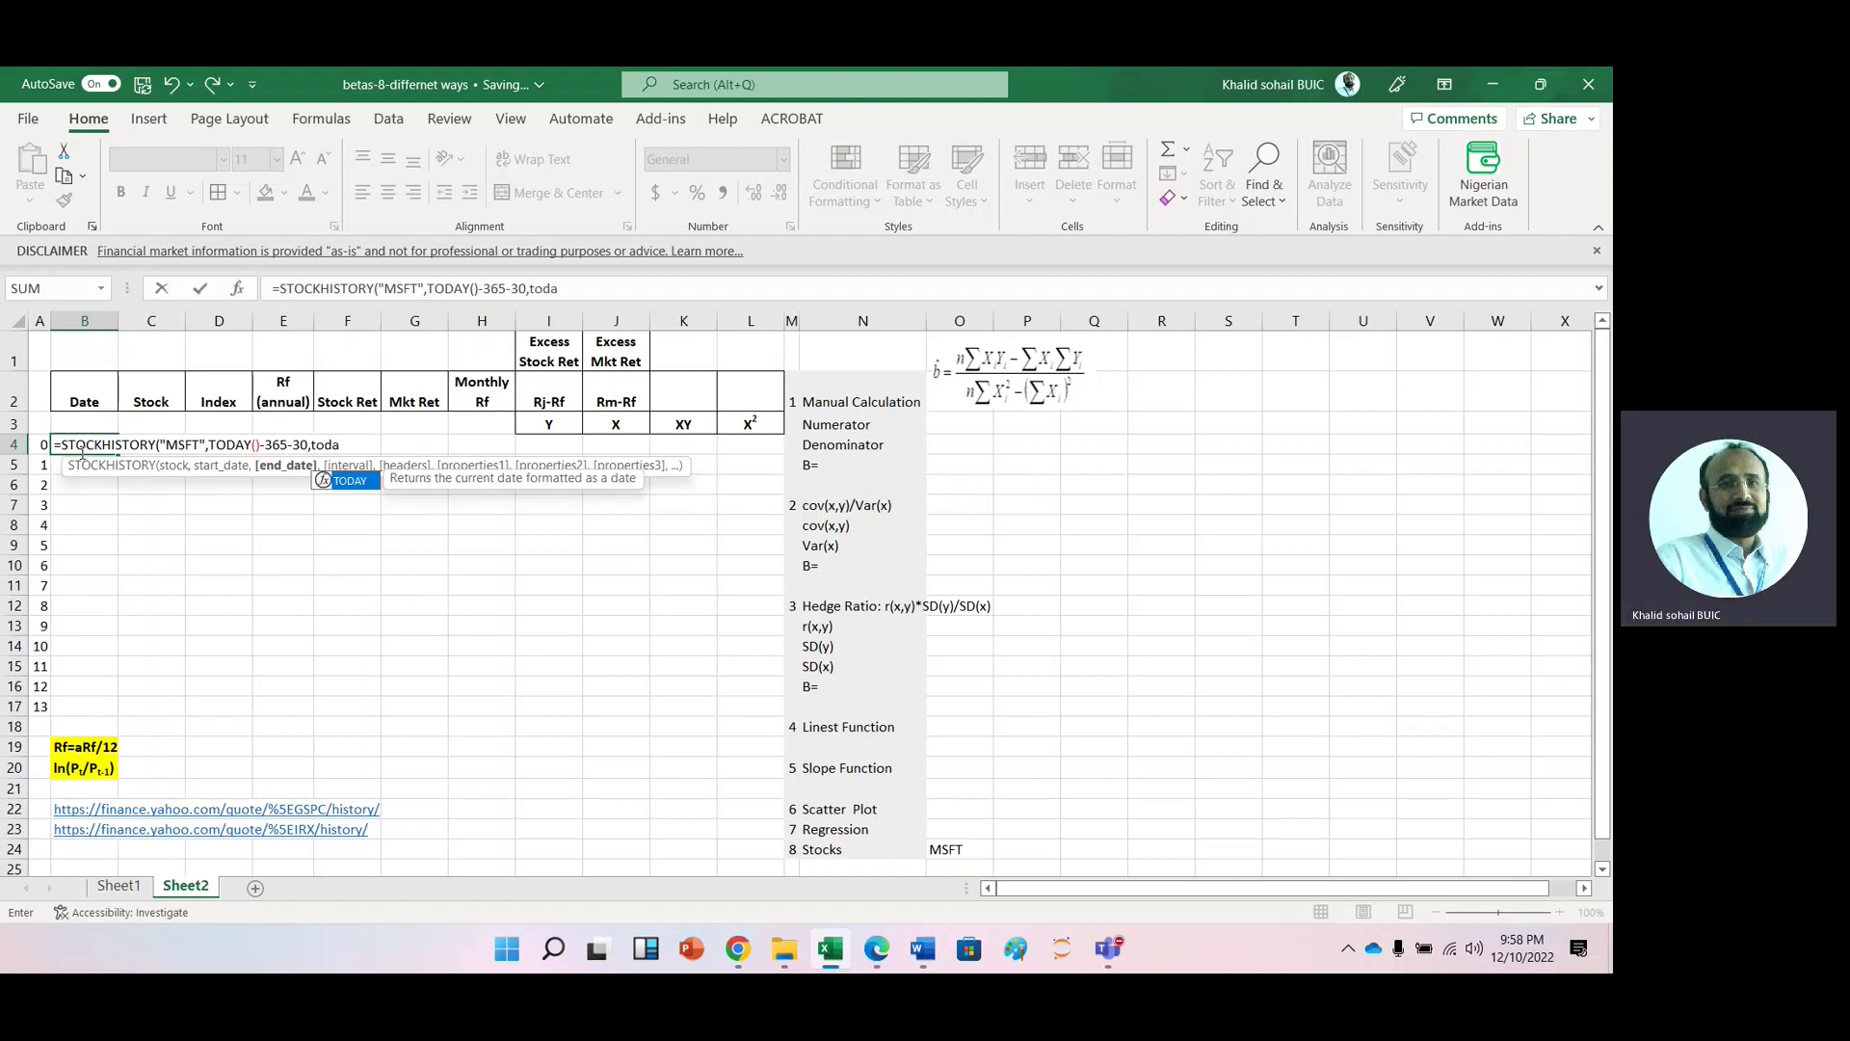
key("Tab")
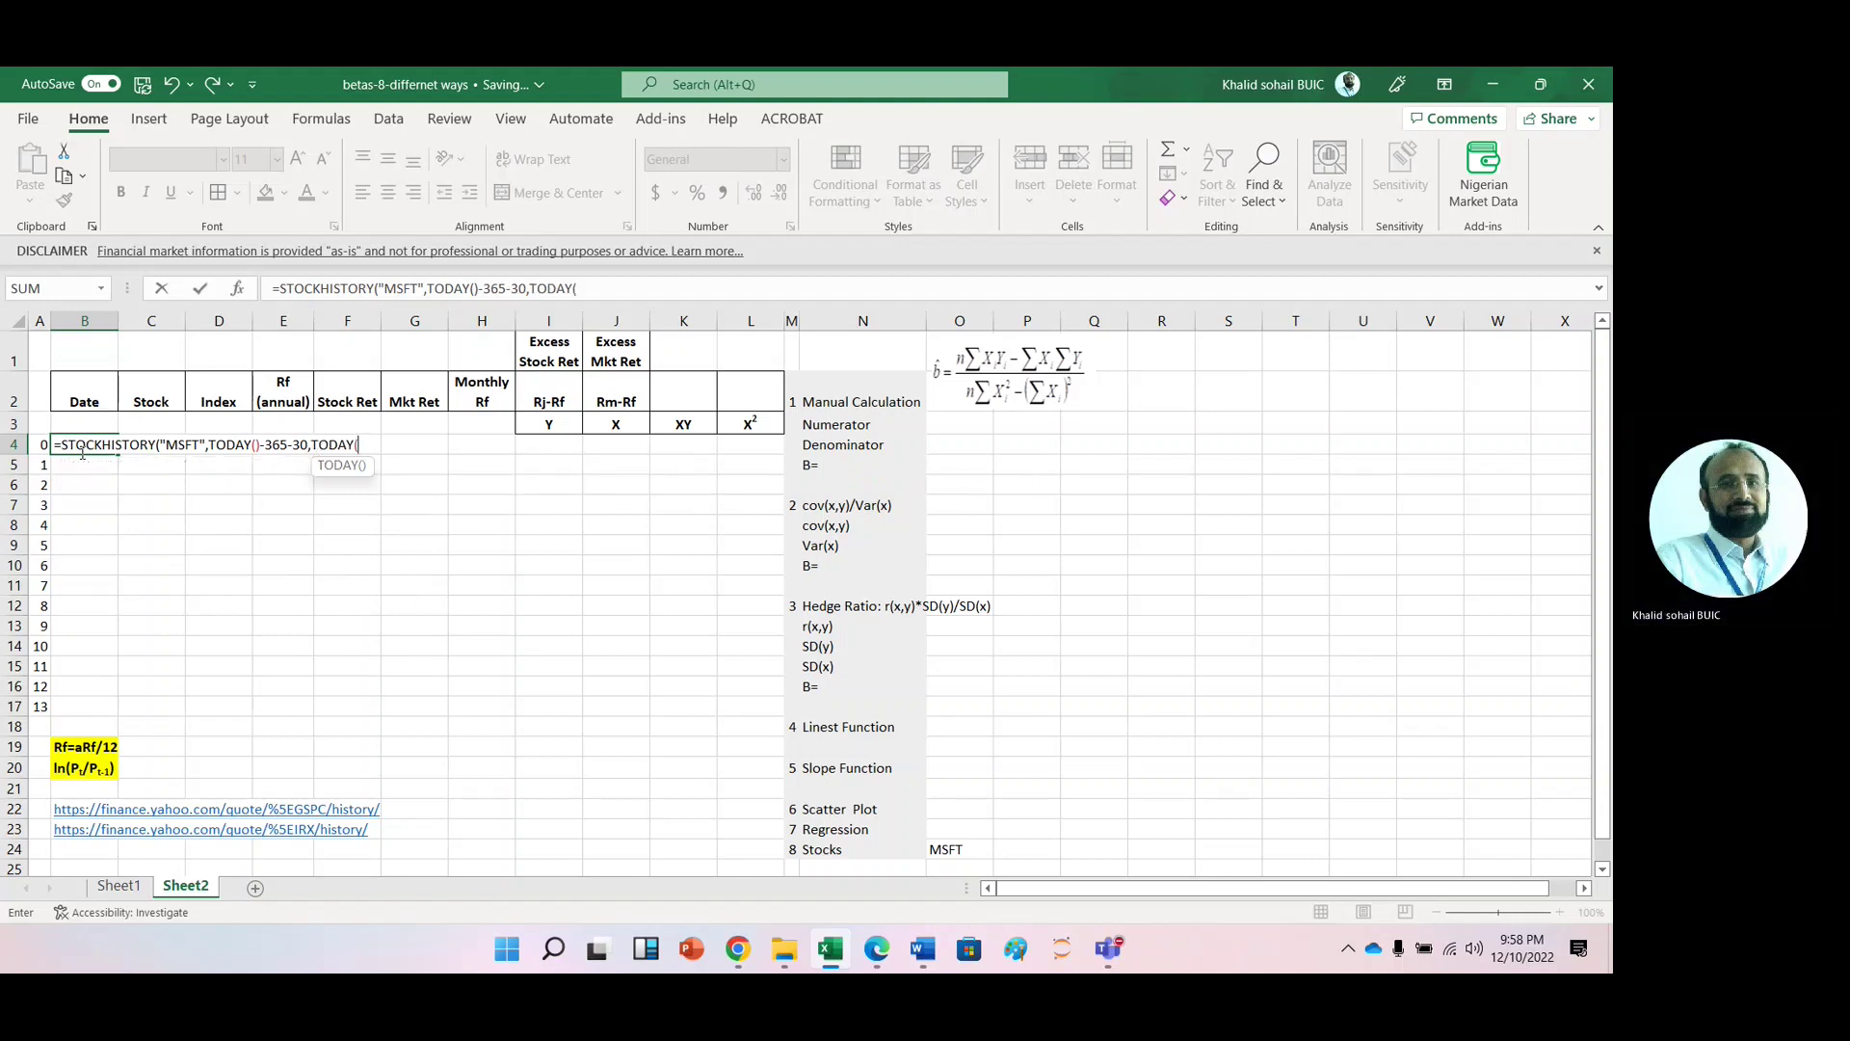
type("),")
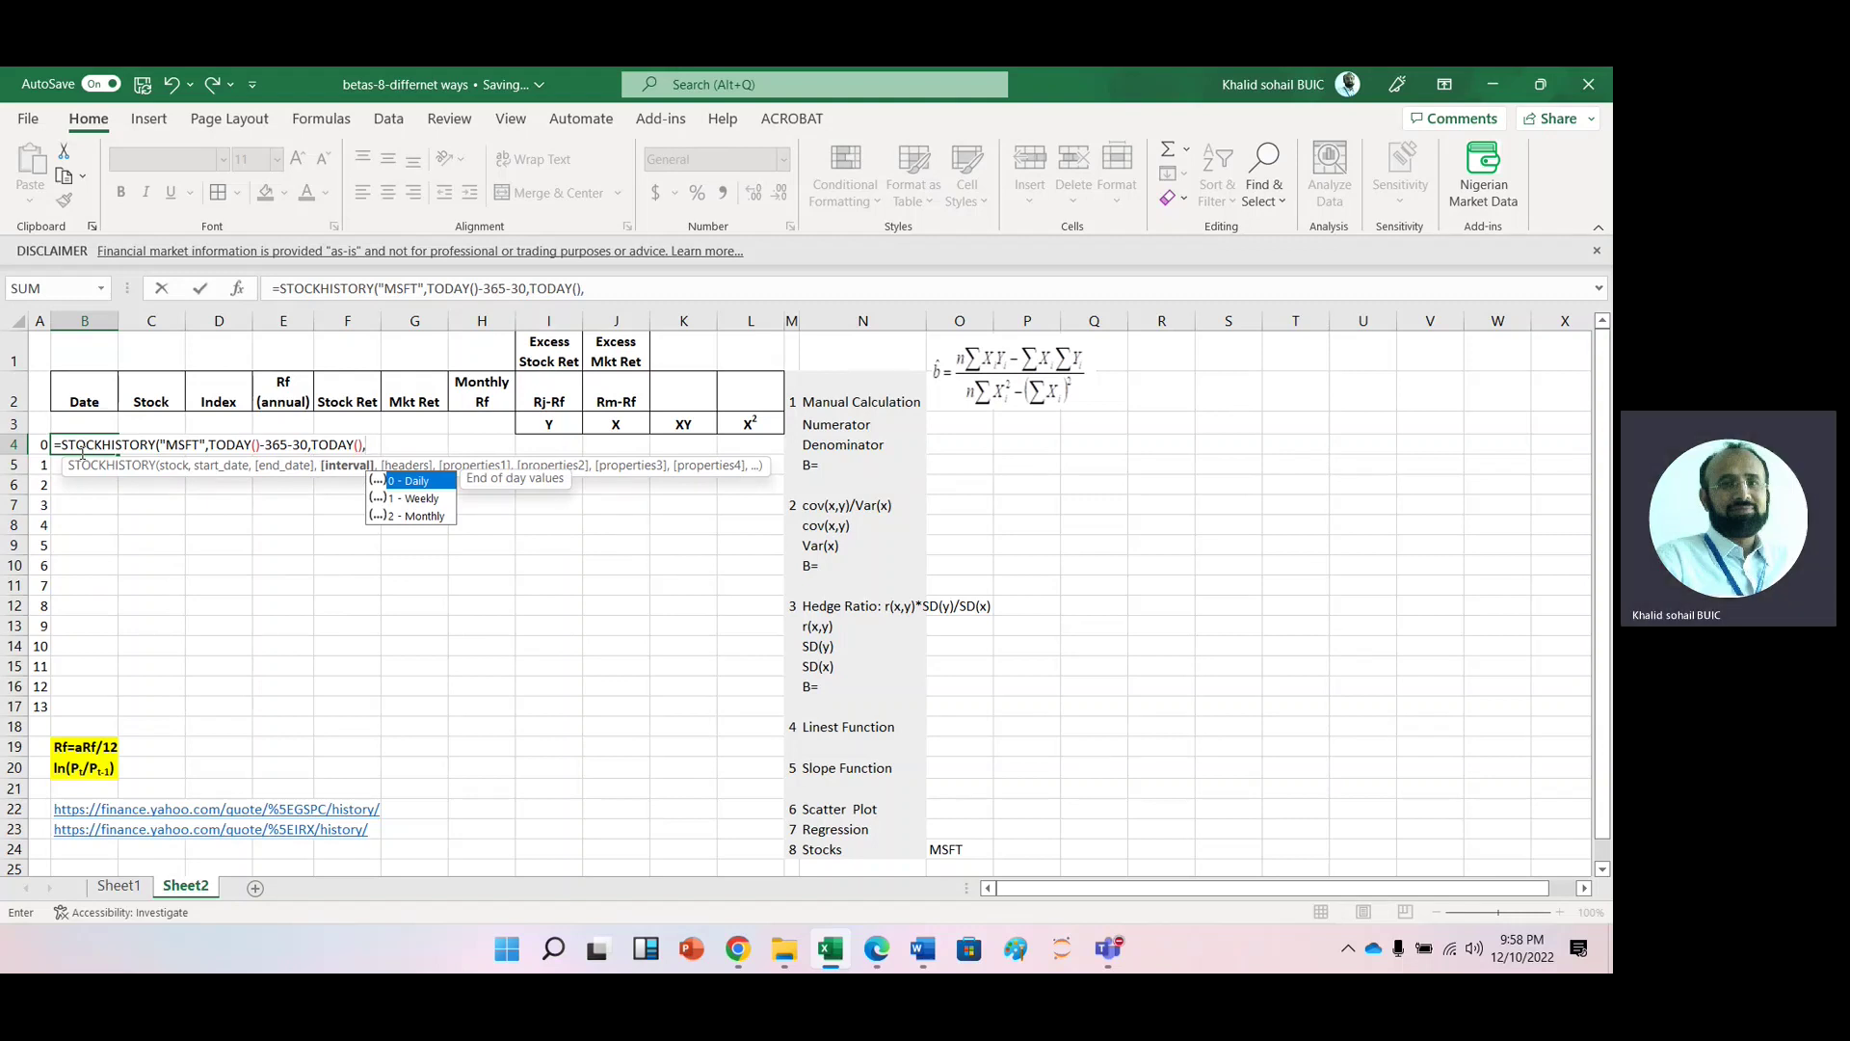
type("2,0")
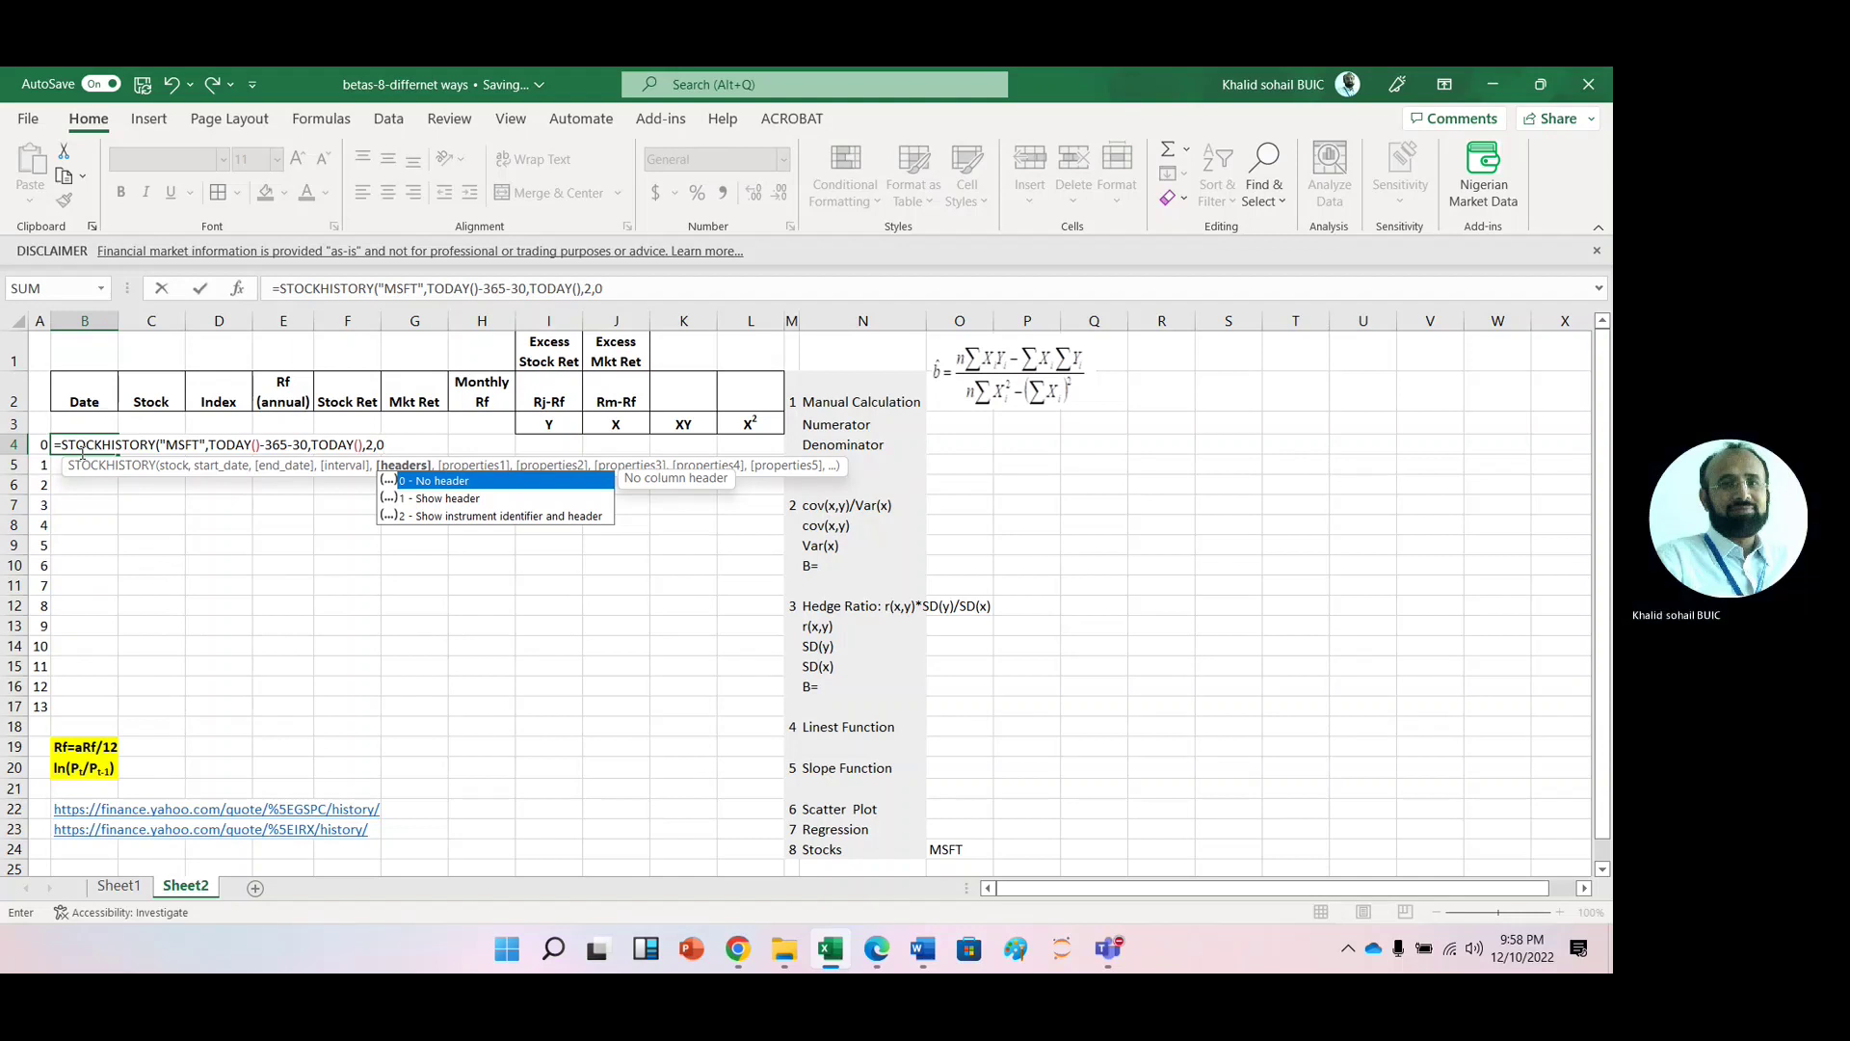
type(",0")
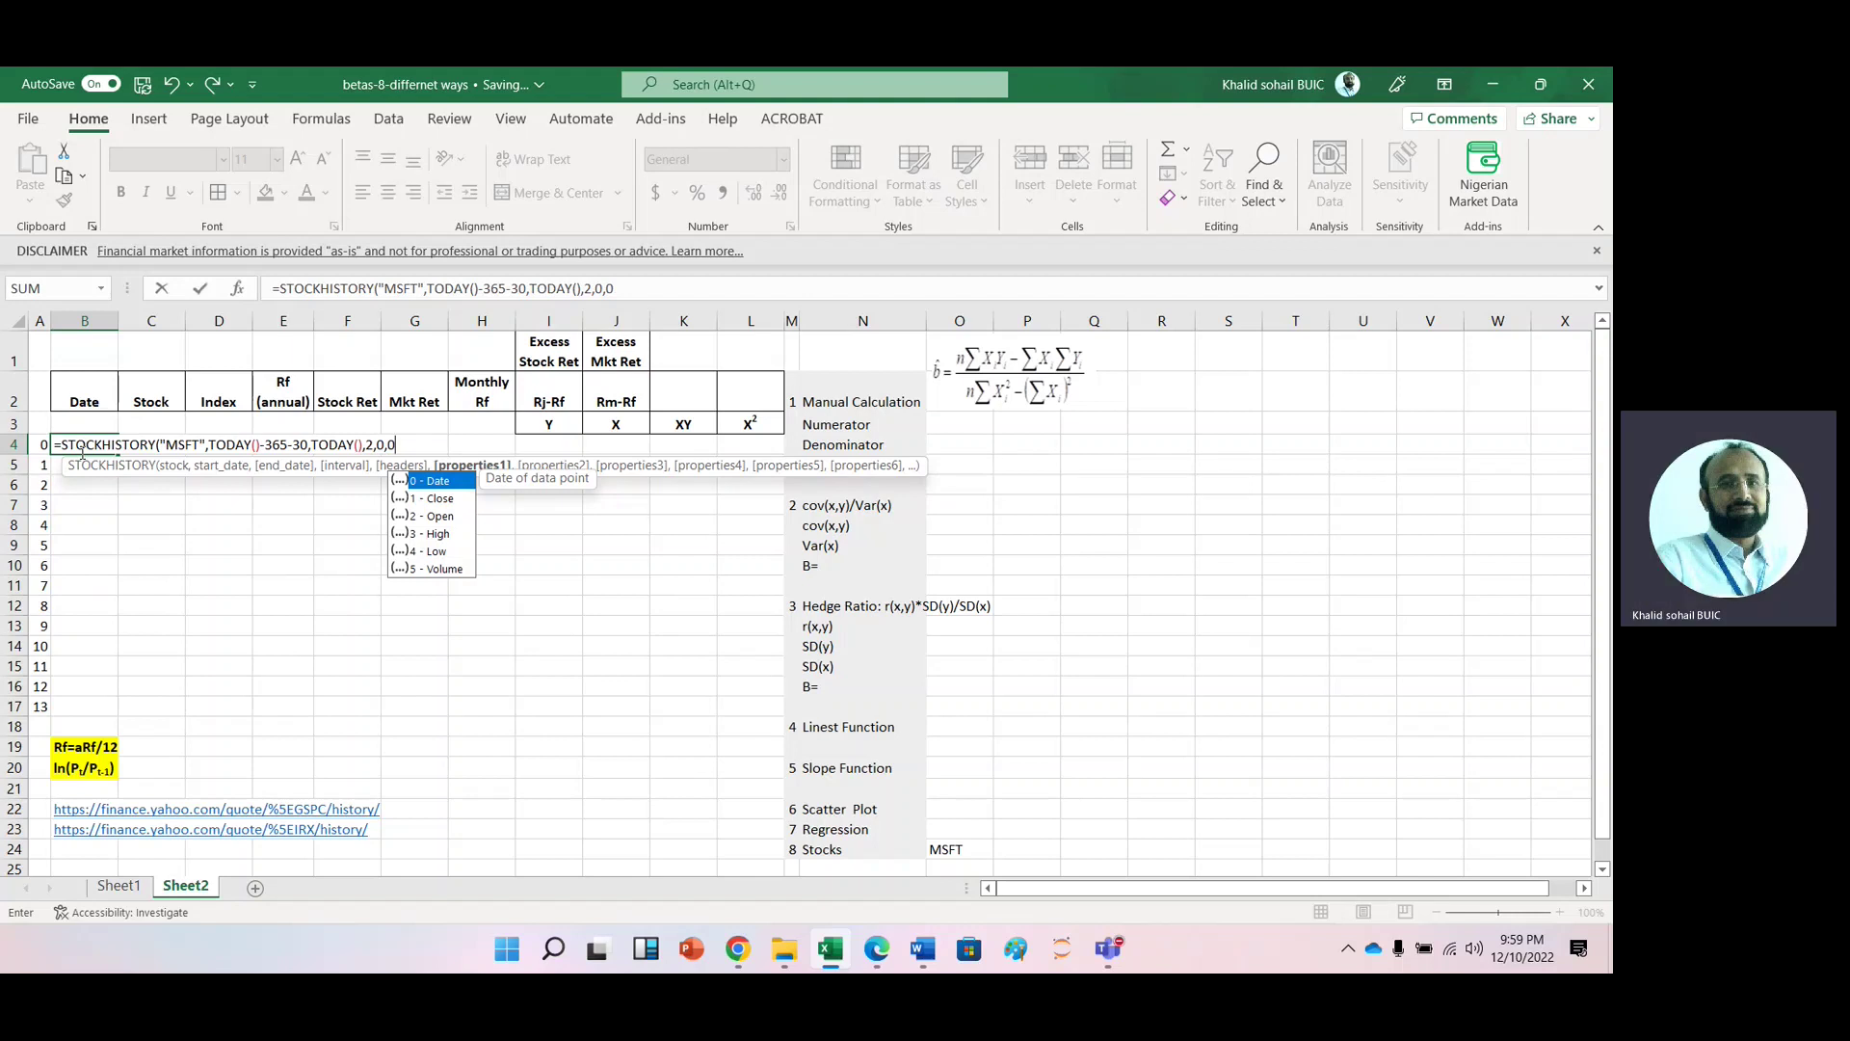
type(",")
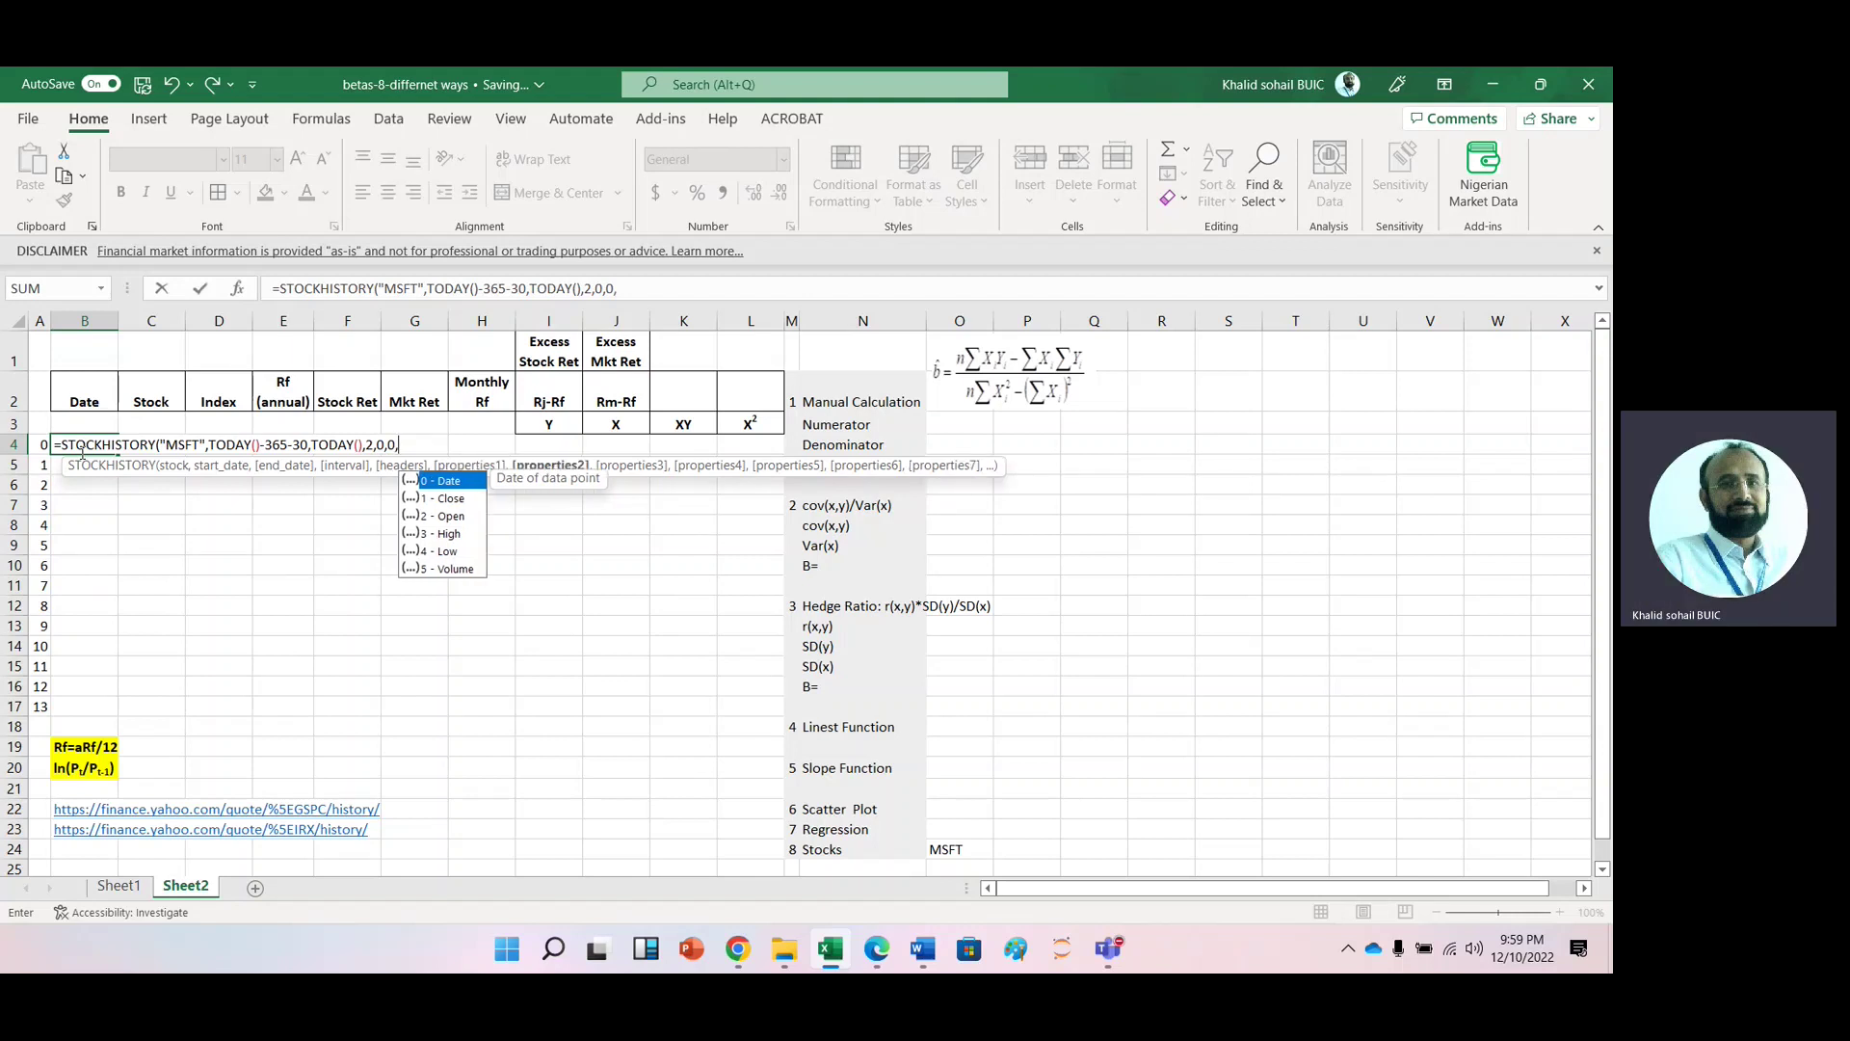
type("1)")
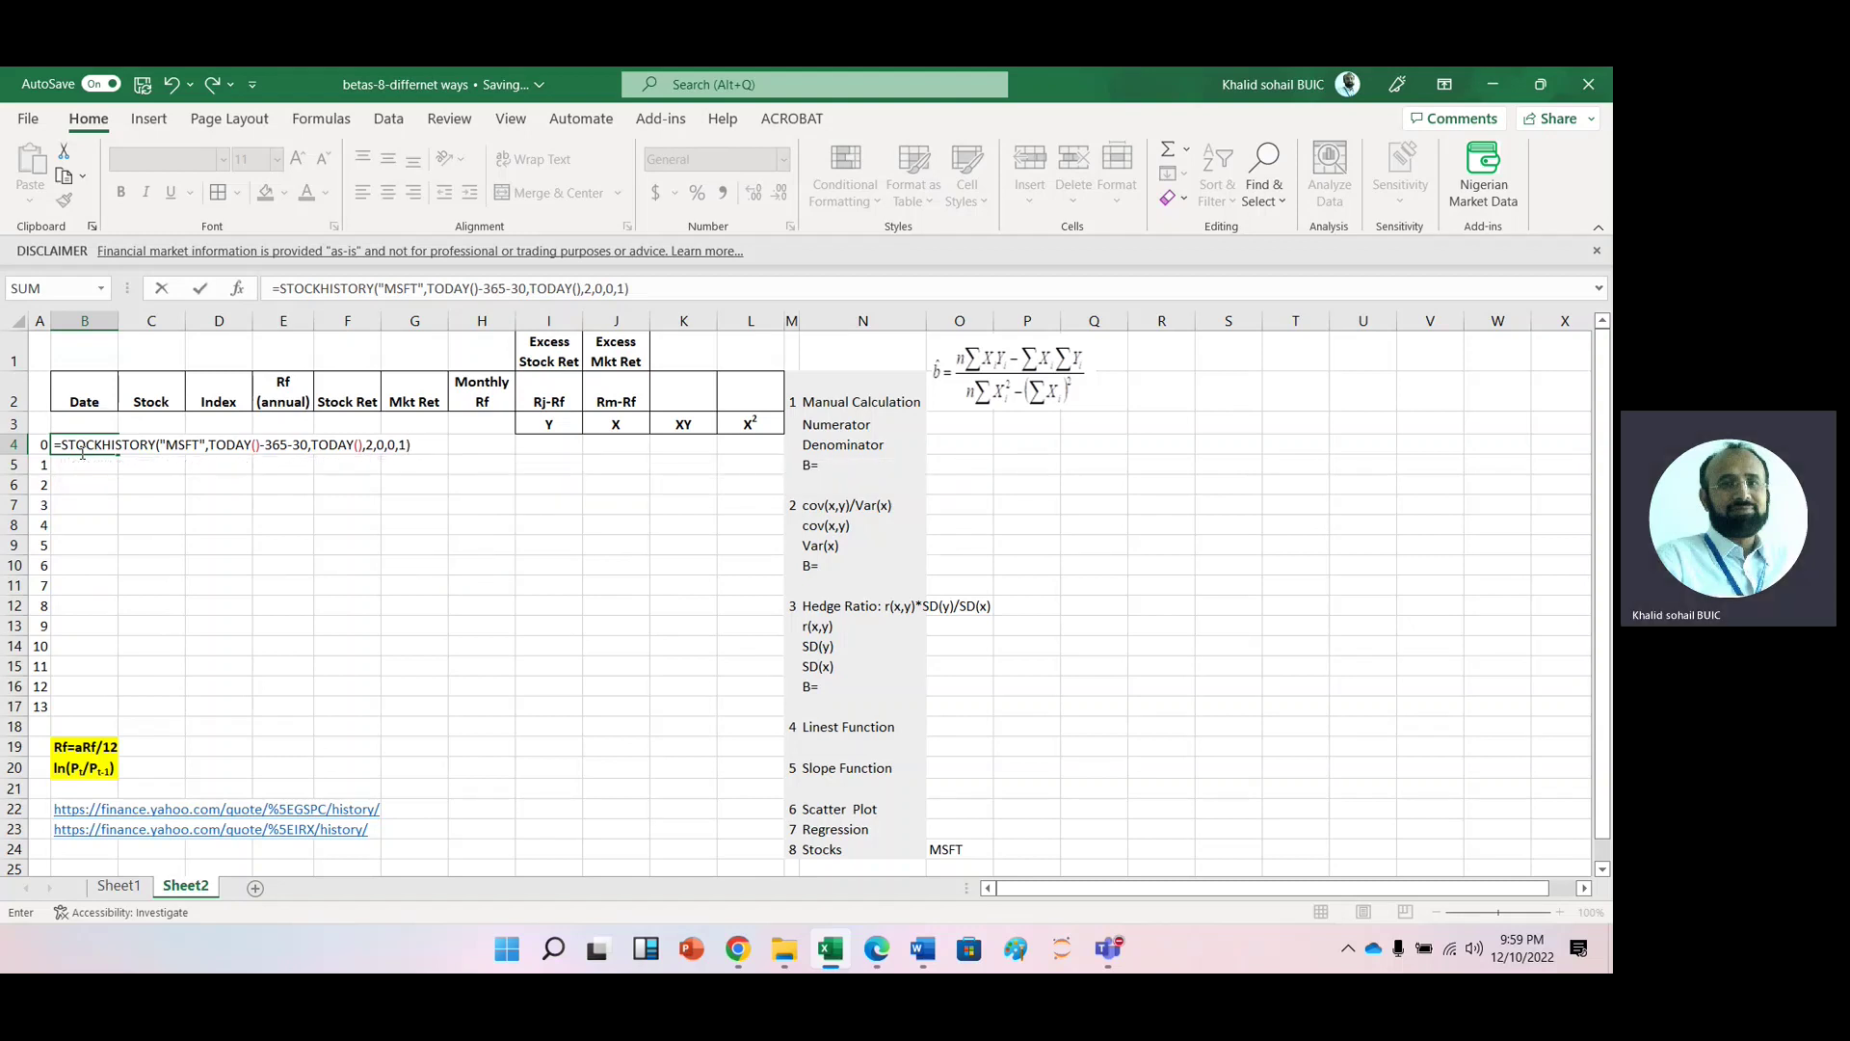
key("Return")
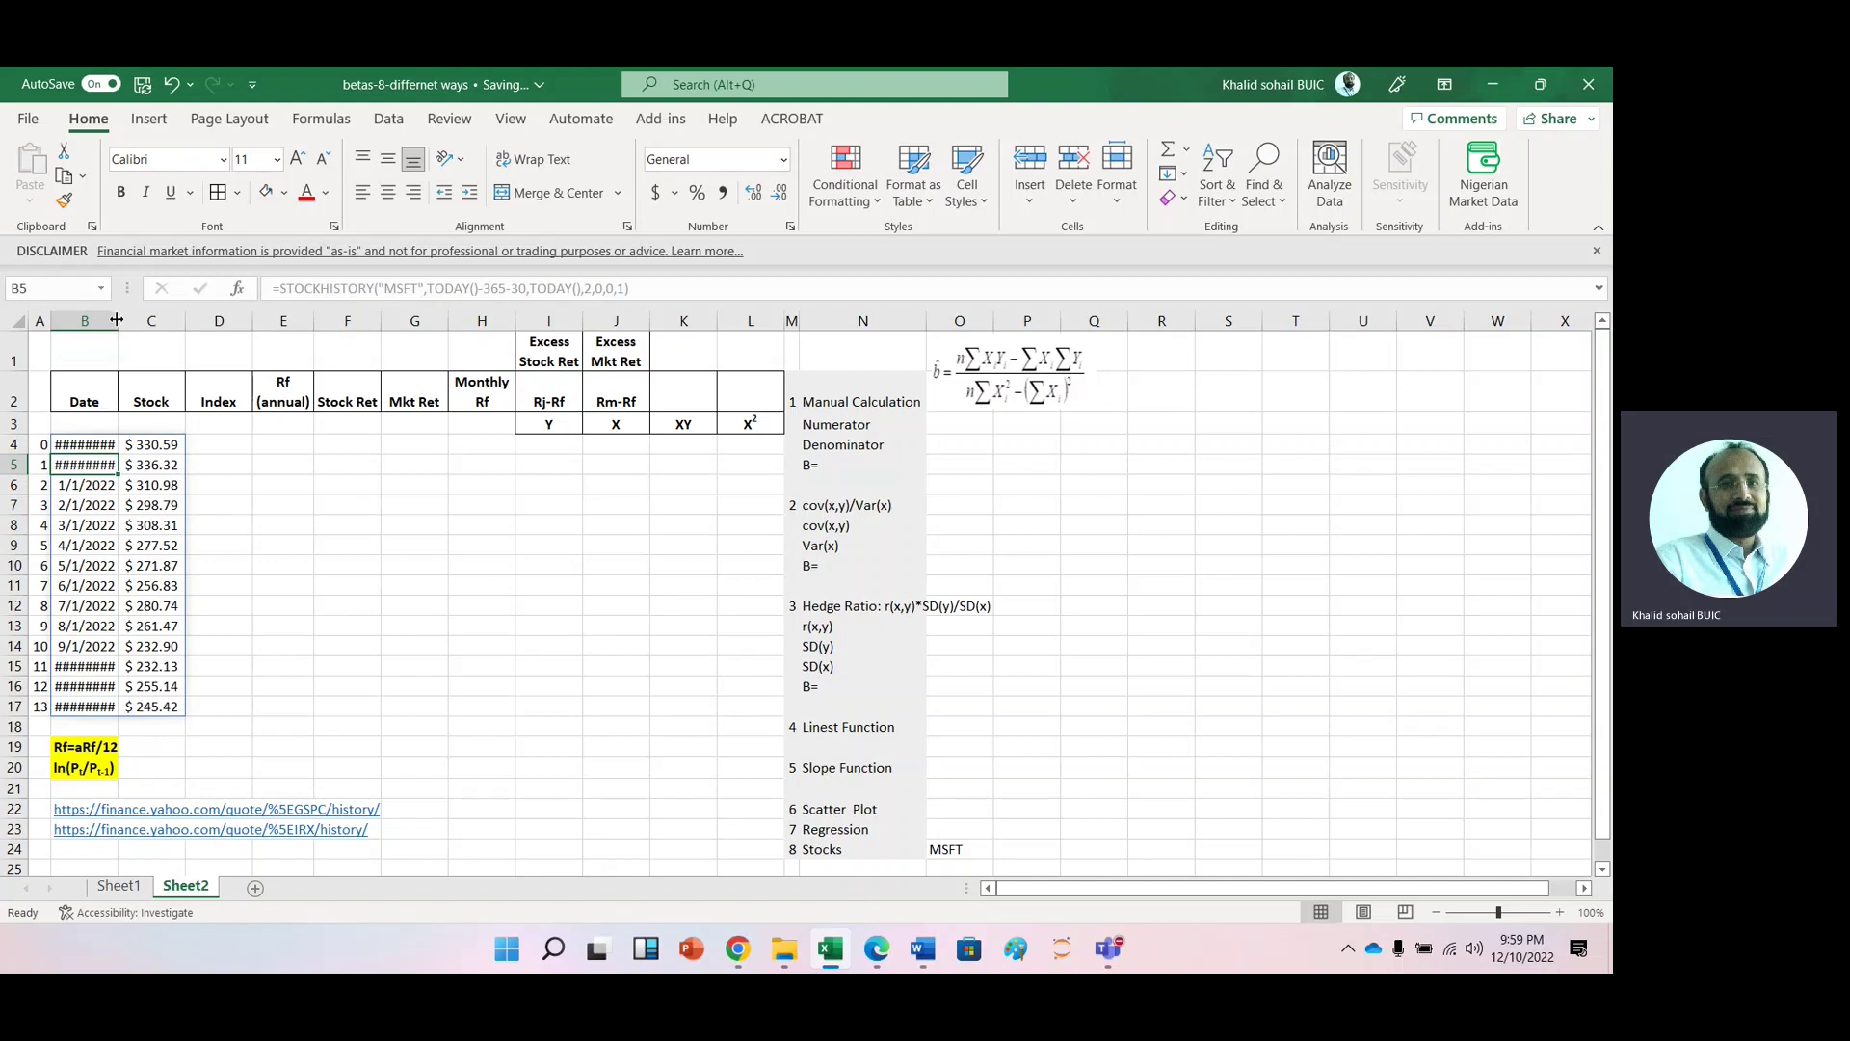
left_click_drag(117, 319, 131, 323)
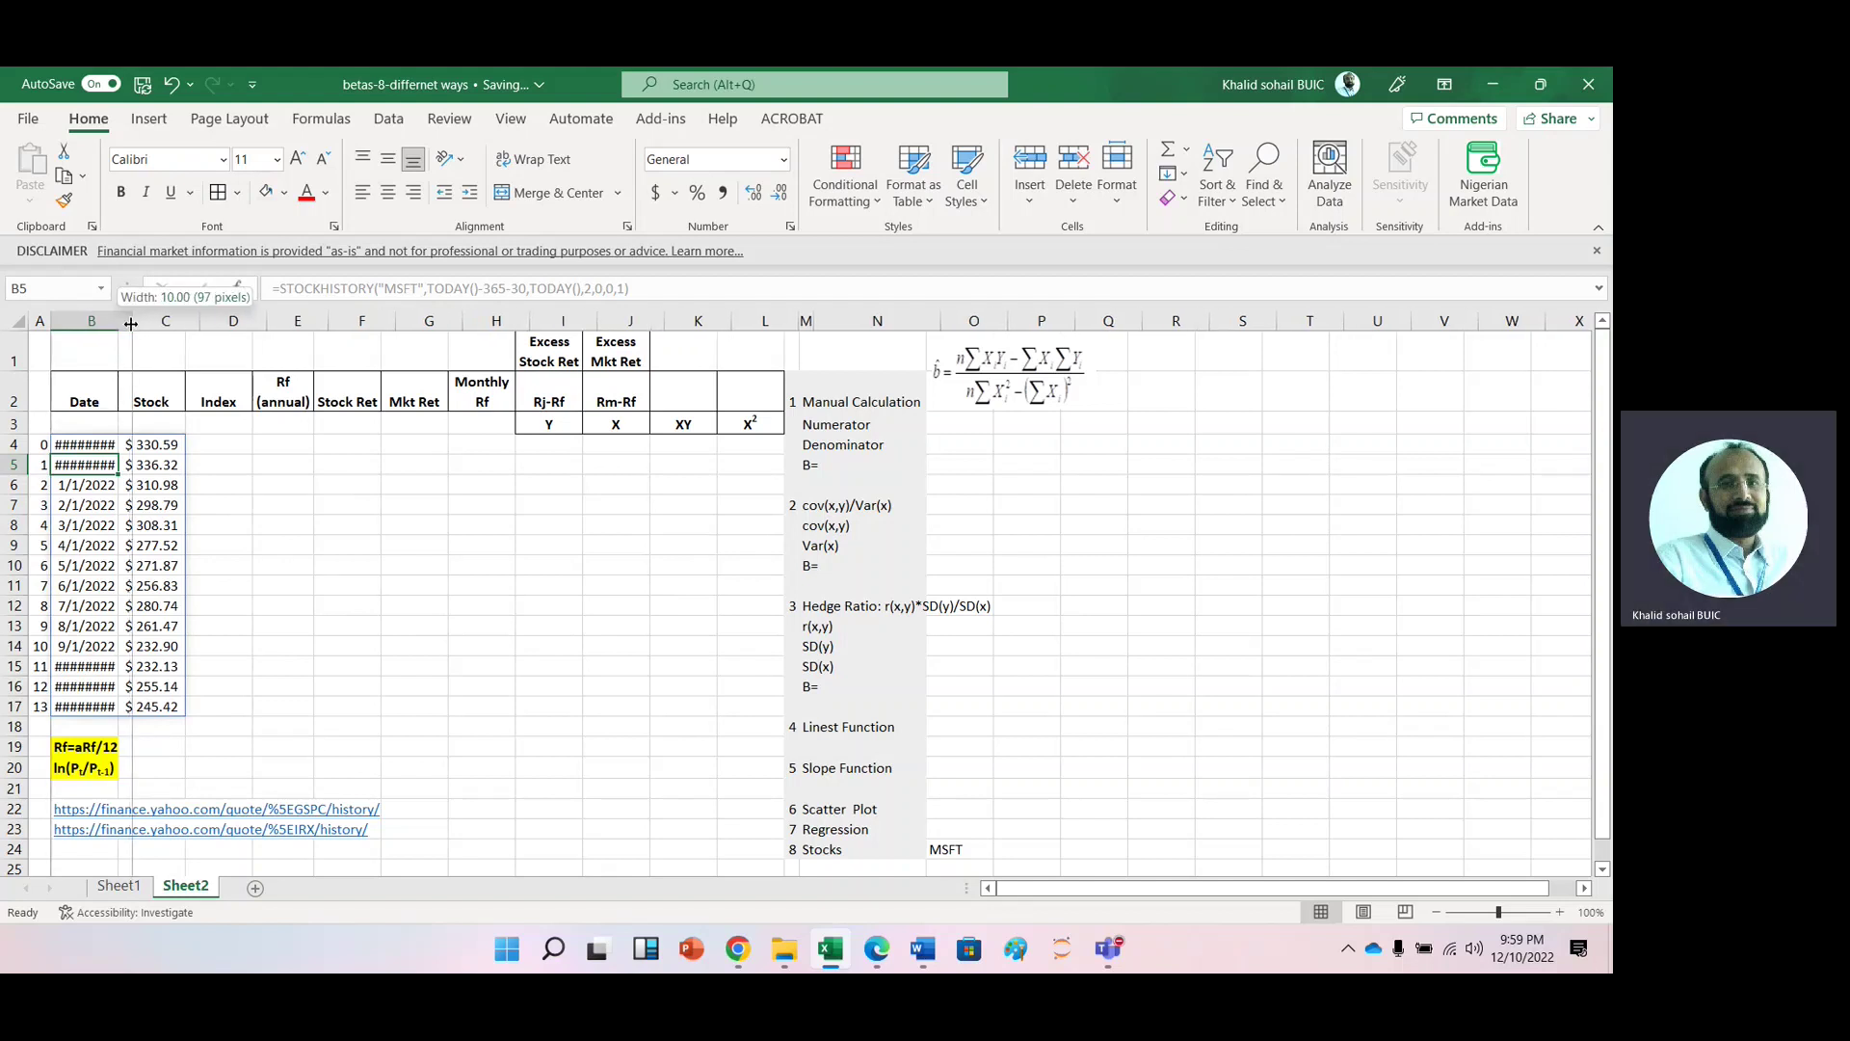
left_click_drag(131, 323, 132, 323)
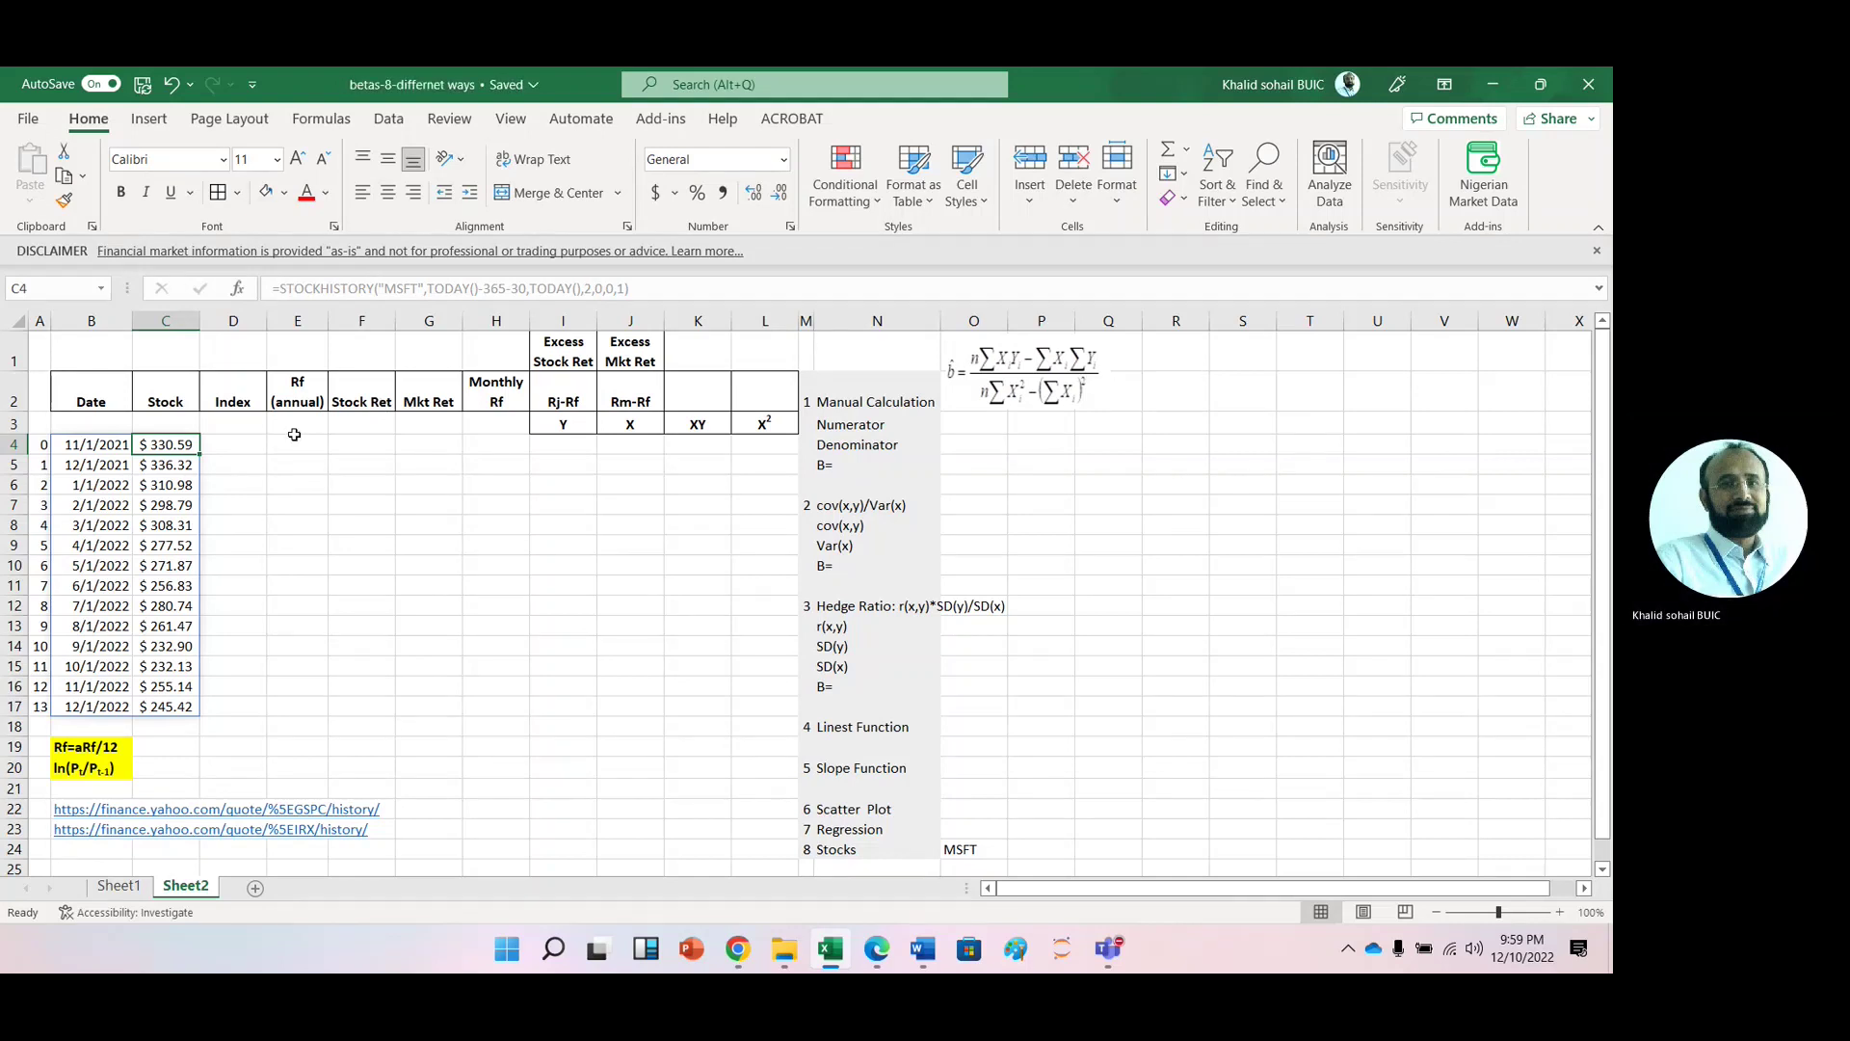
Step: Open the S&P 500 (^GSPC) history link from cell B22 in the browser and set the data frequency to Monthly
left_click(249, 437)
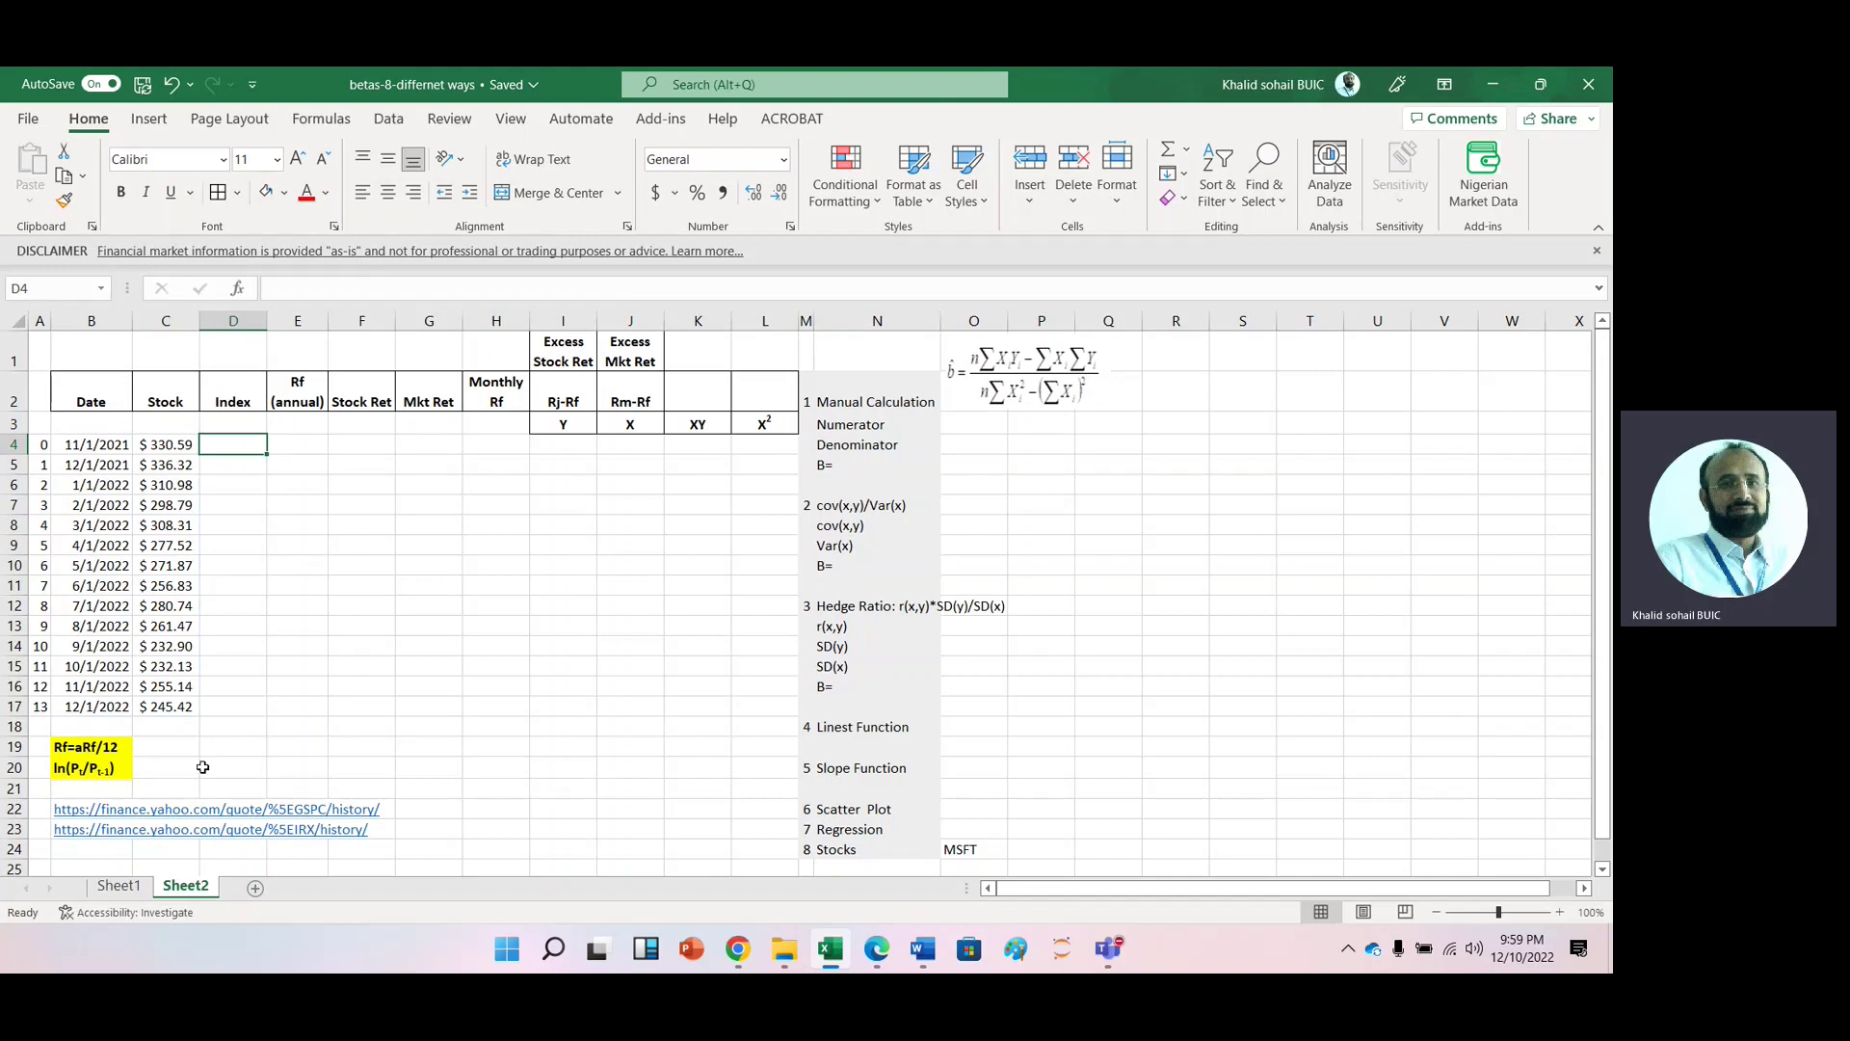
left_click(66, 812)
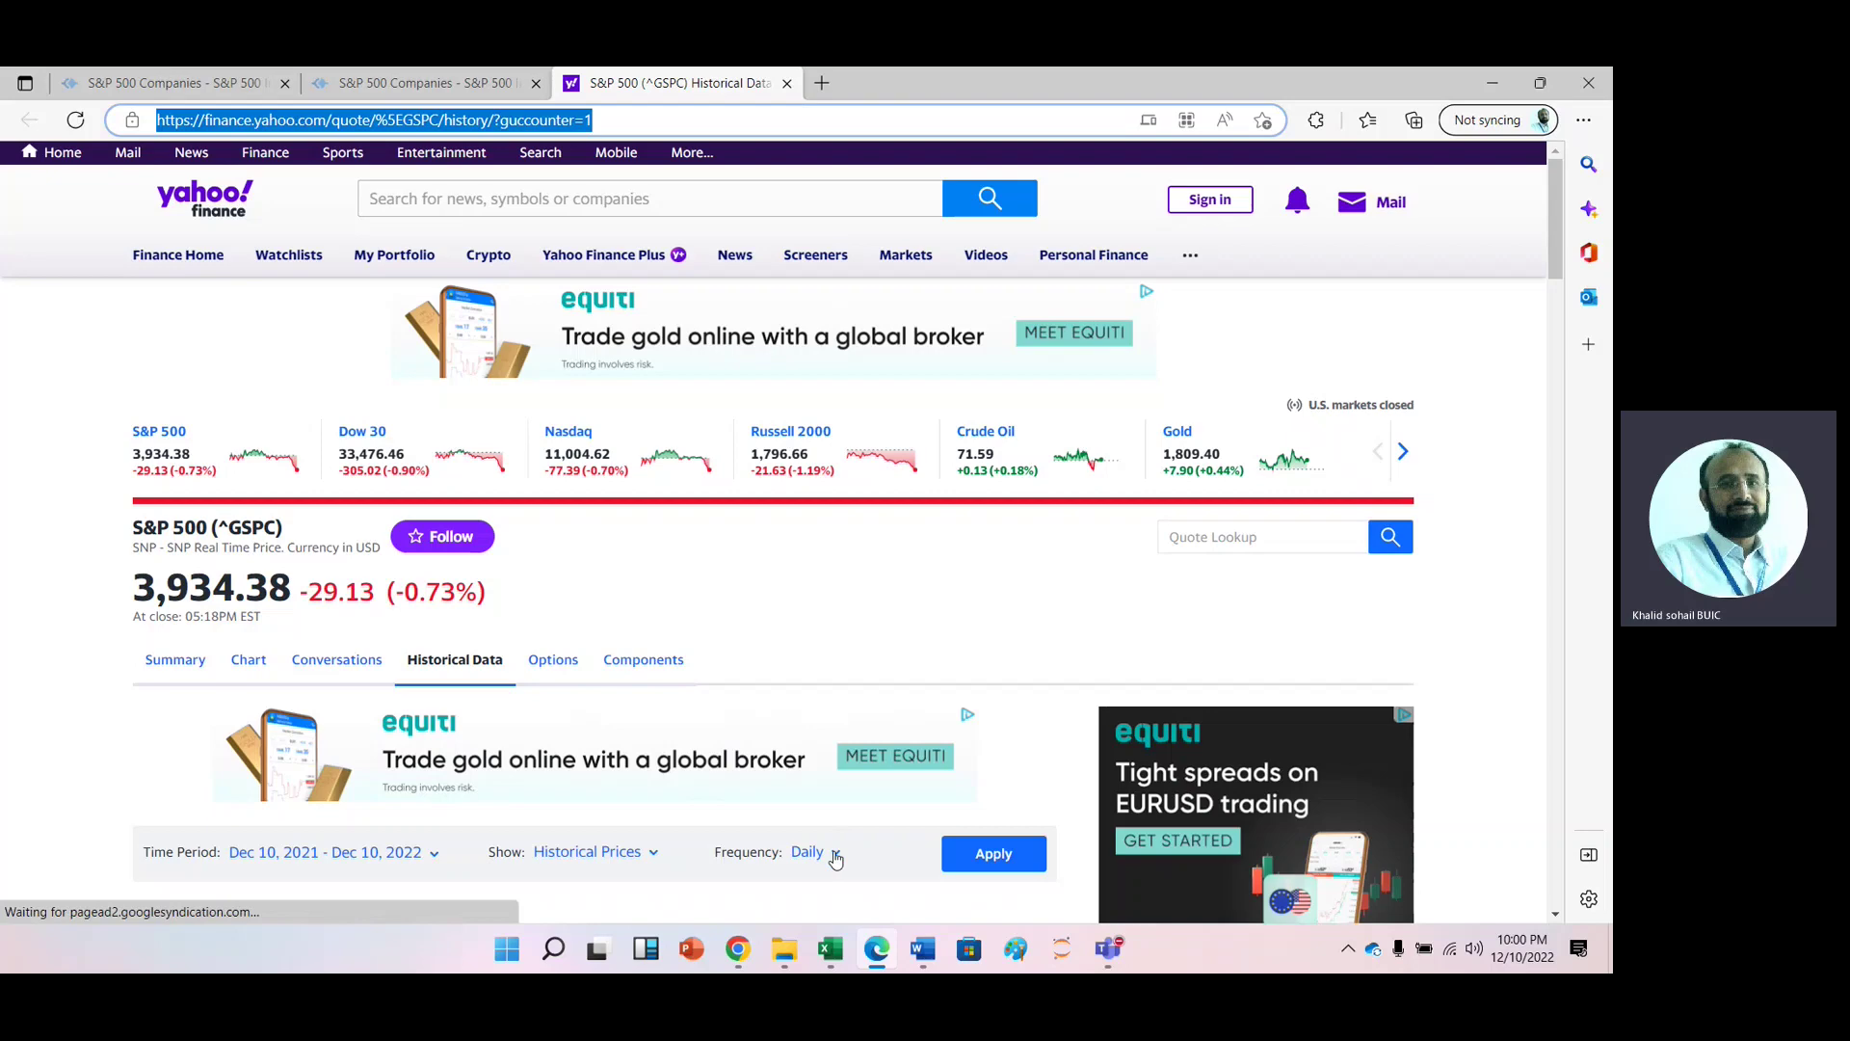
left_click(836, 854)
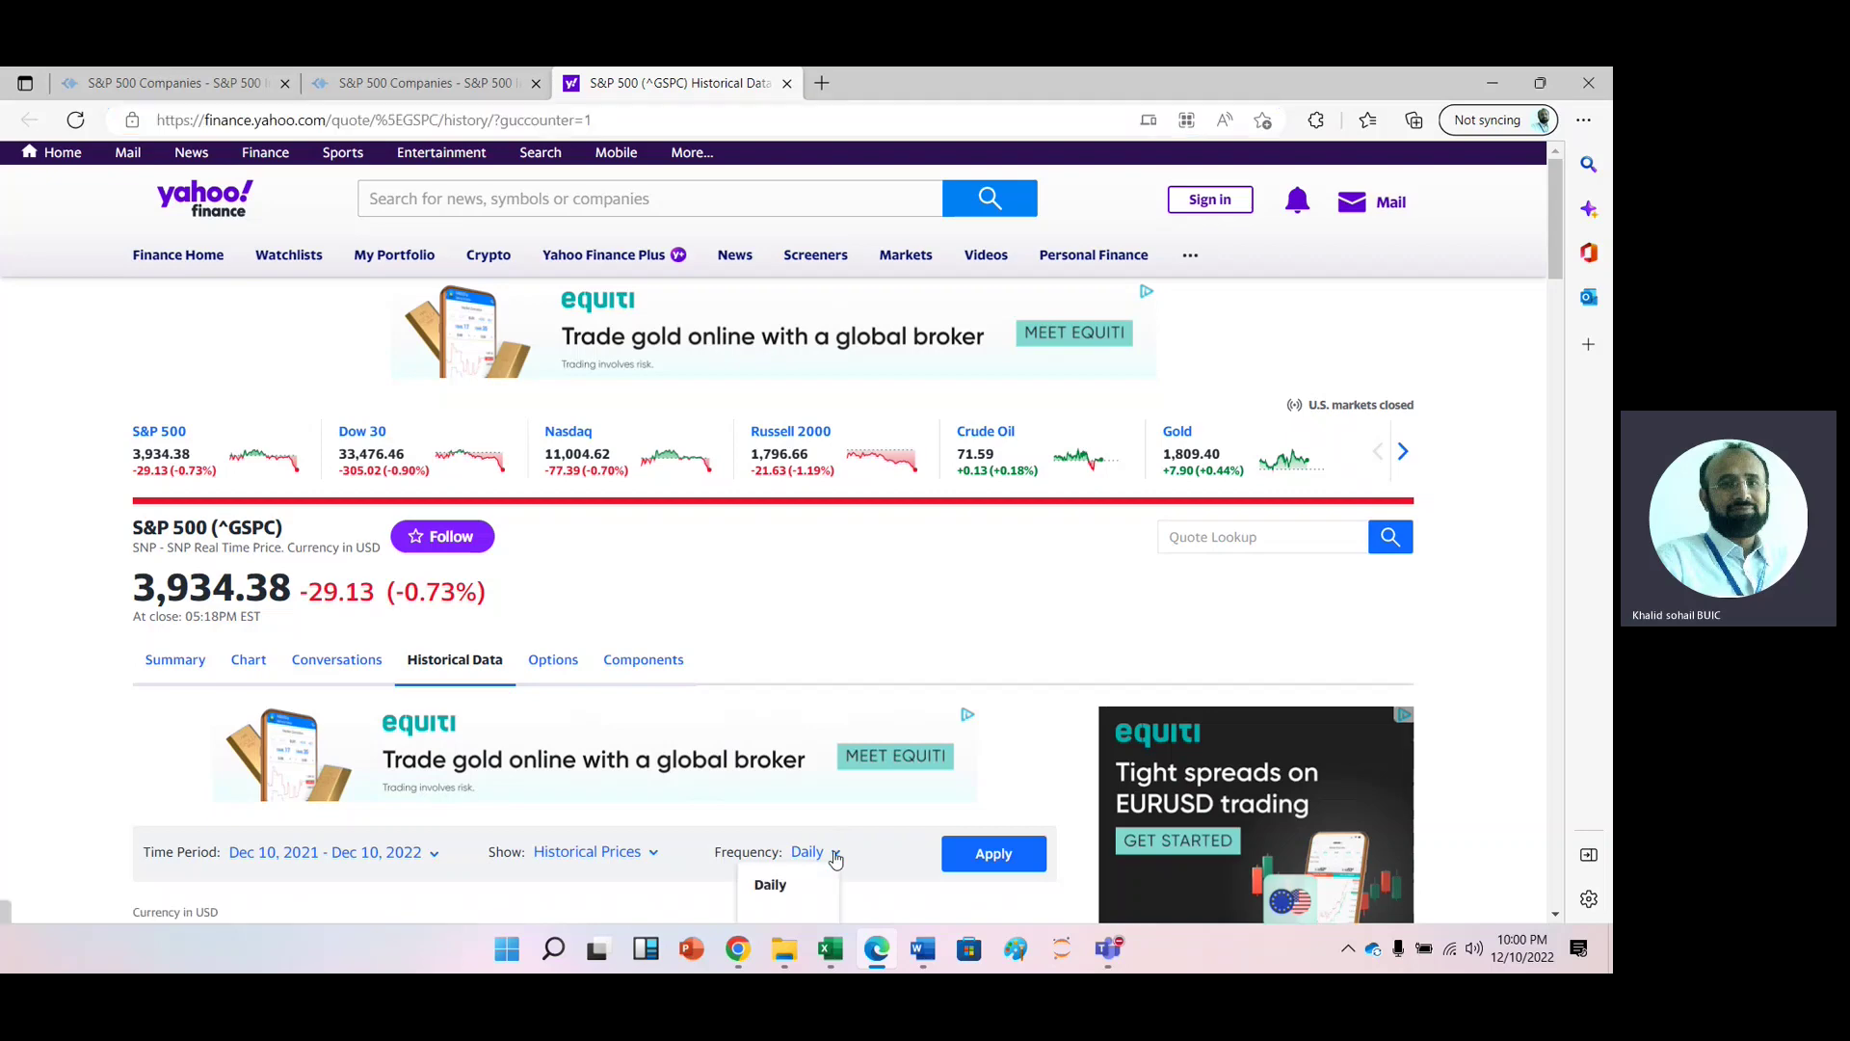
left_click(1554, 914)
left_click(1555, 914)
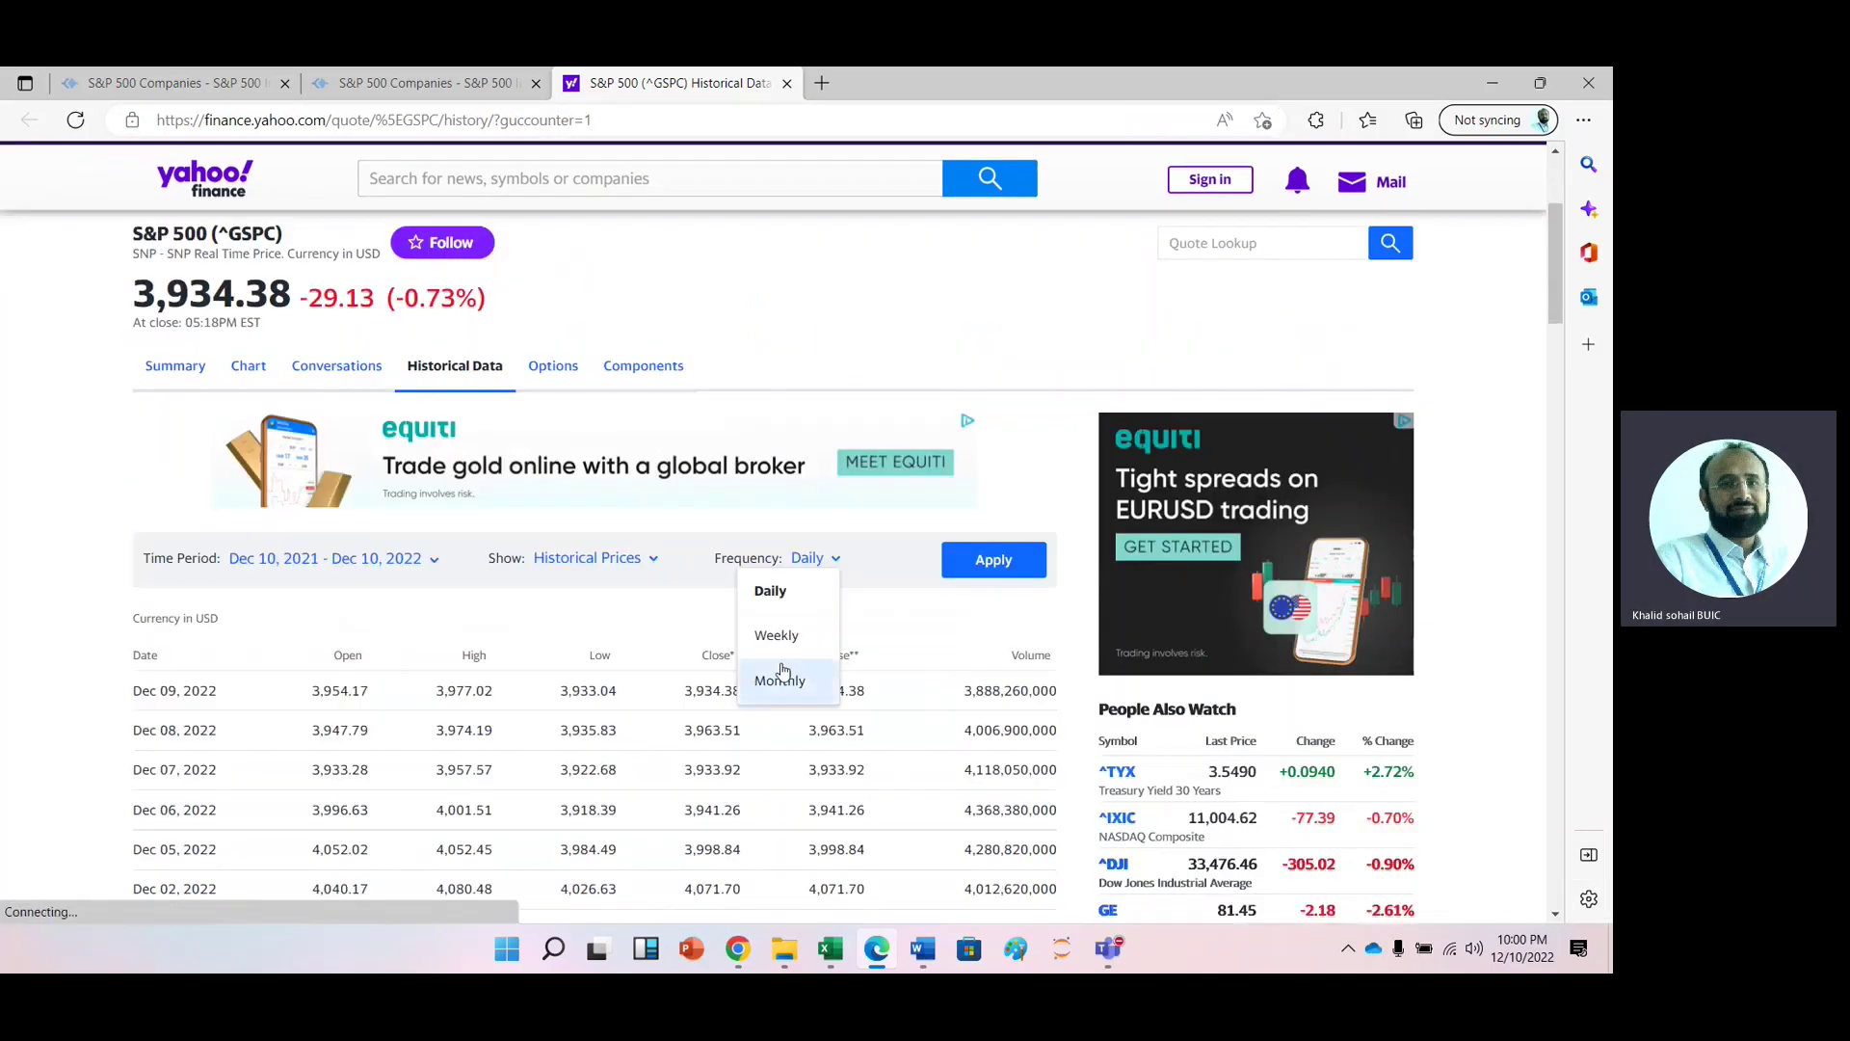
left_click(779, 682)
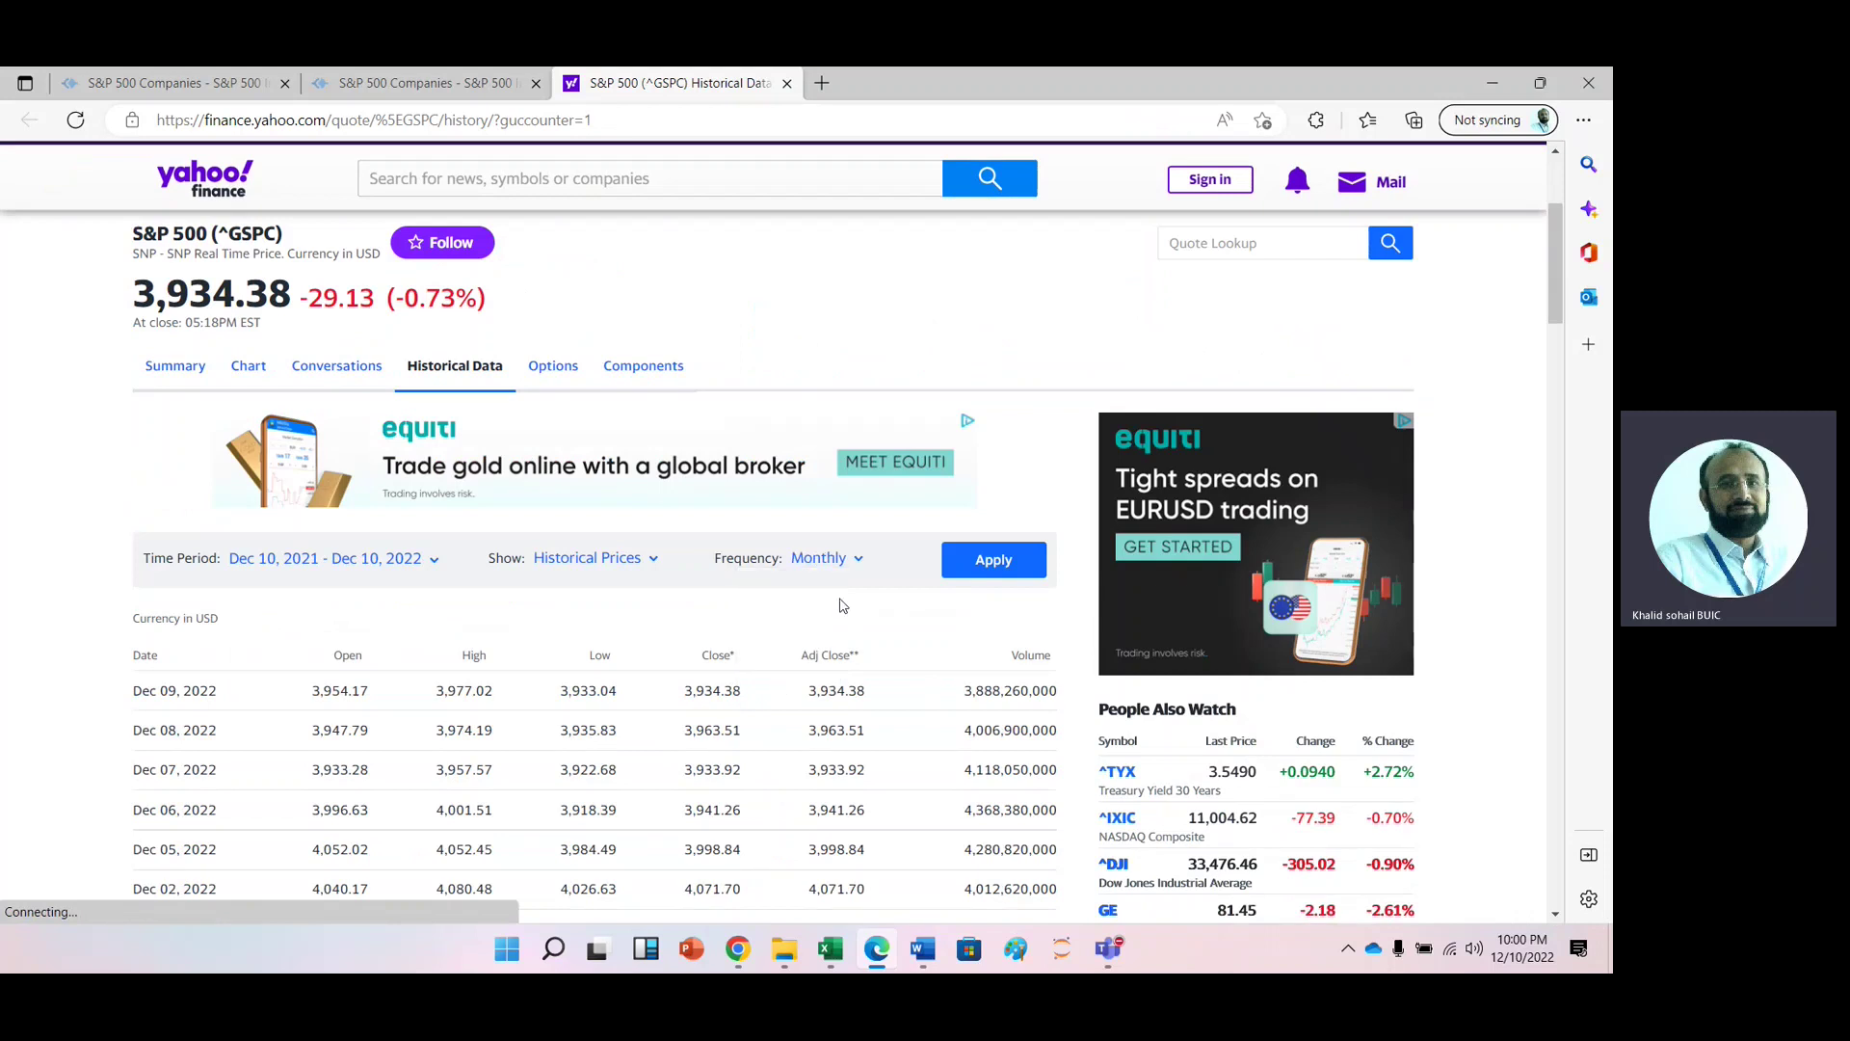
Step: Set the time period's start date to Nov 10, 2021 and apply the historical data filters
left_click(272, 564)
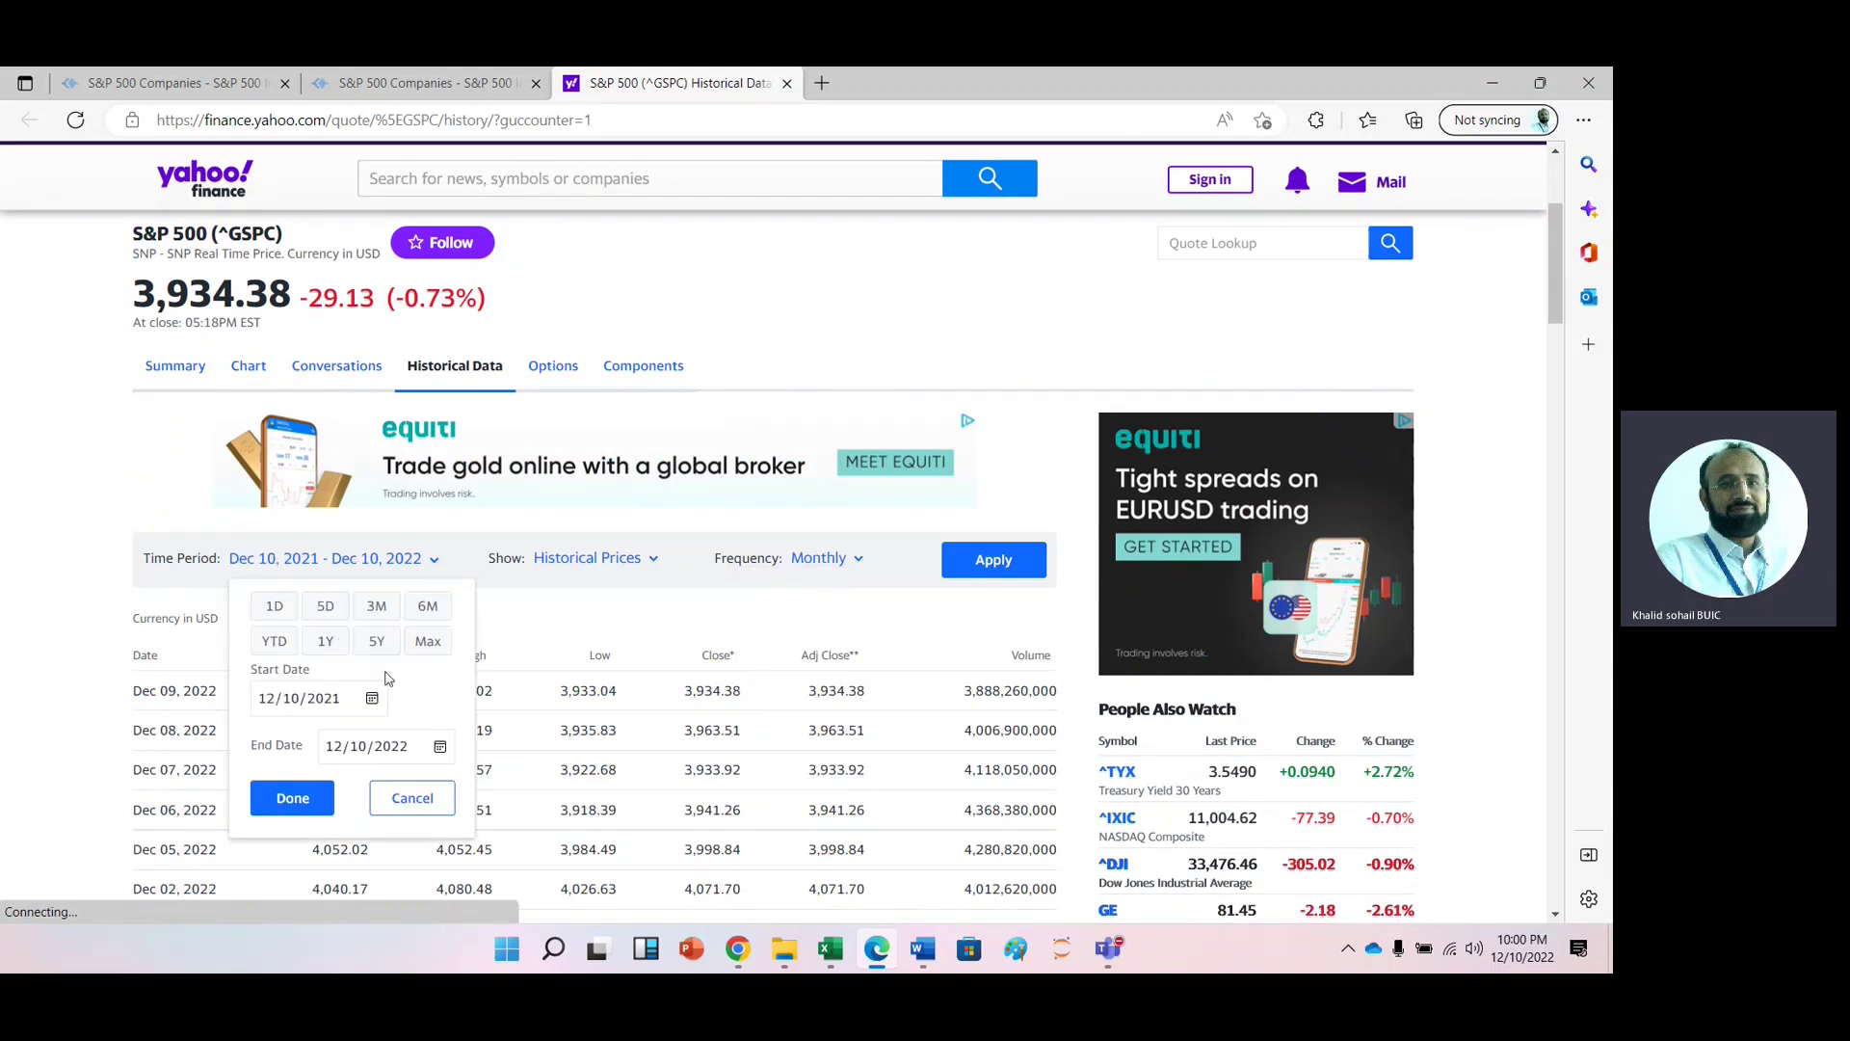
left_click(324, 702)
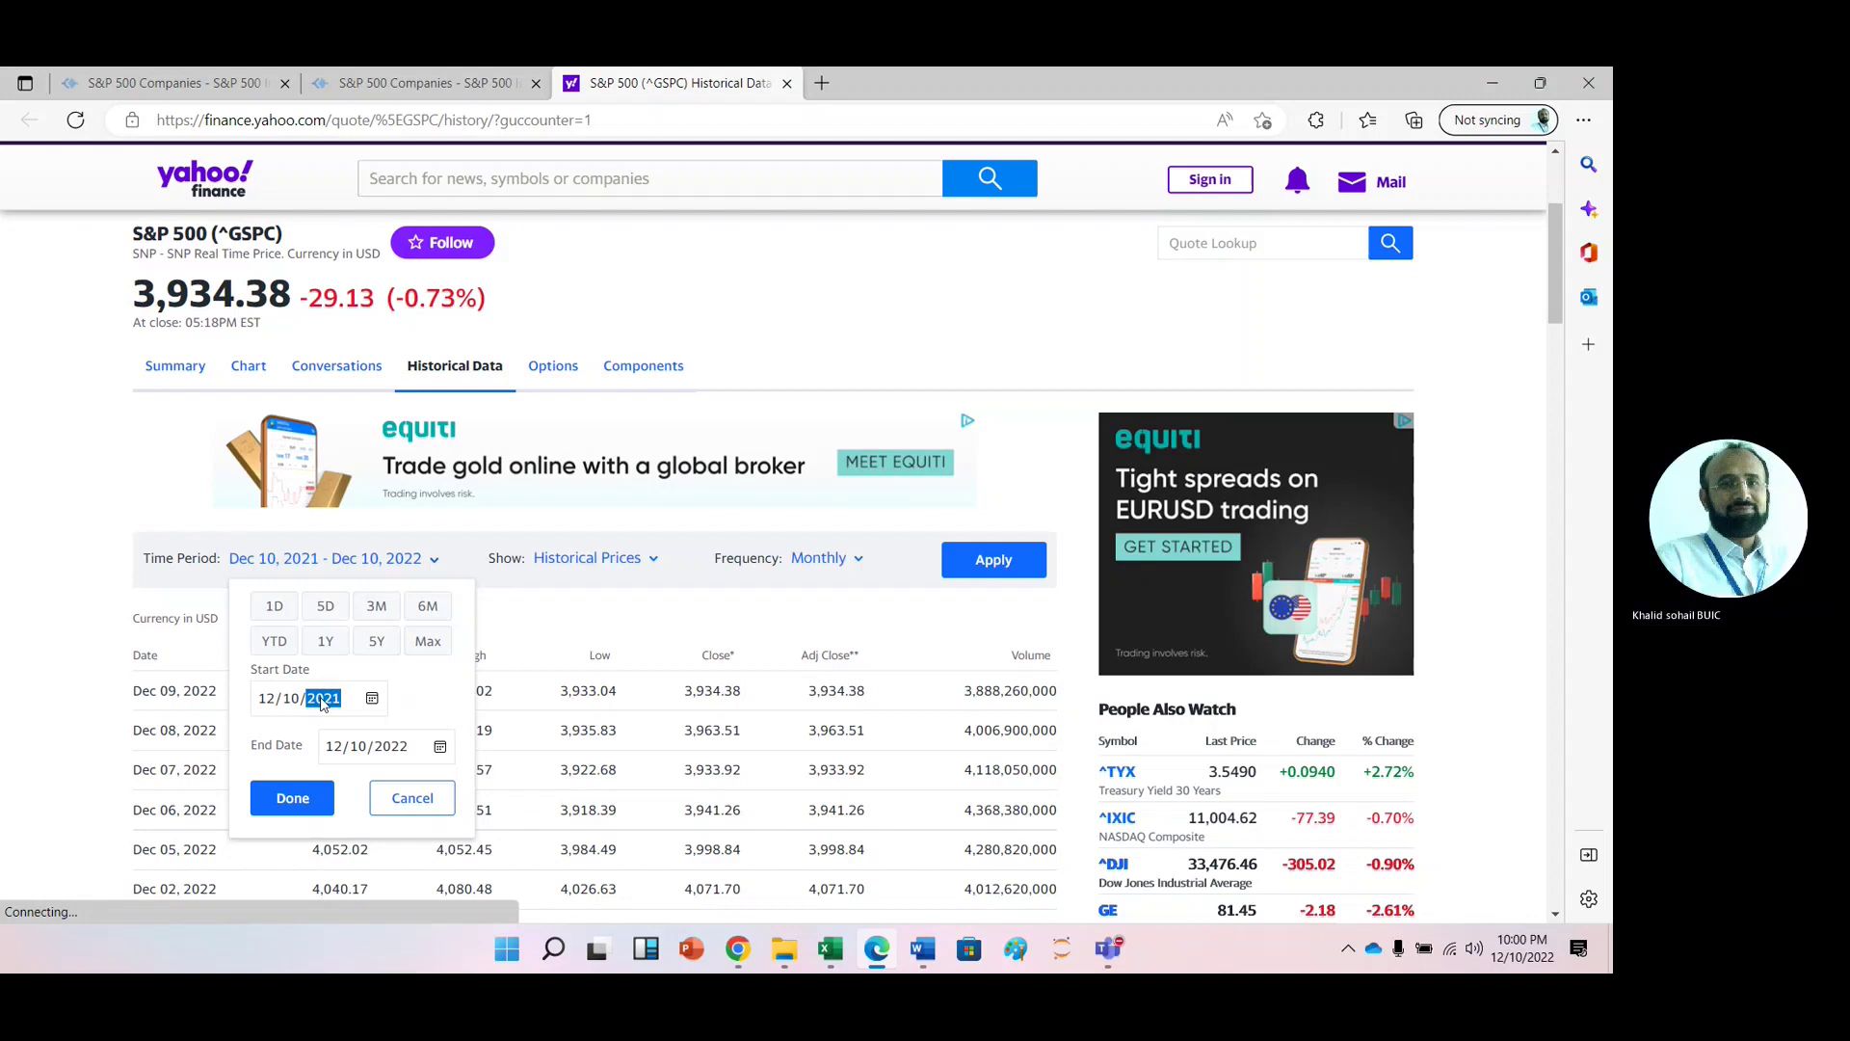
key("Left")
key("Left")
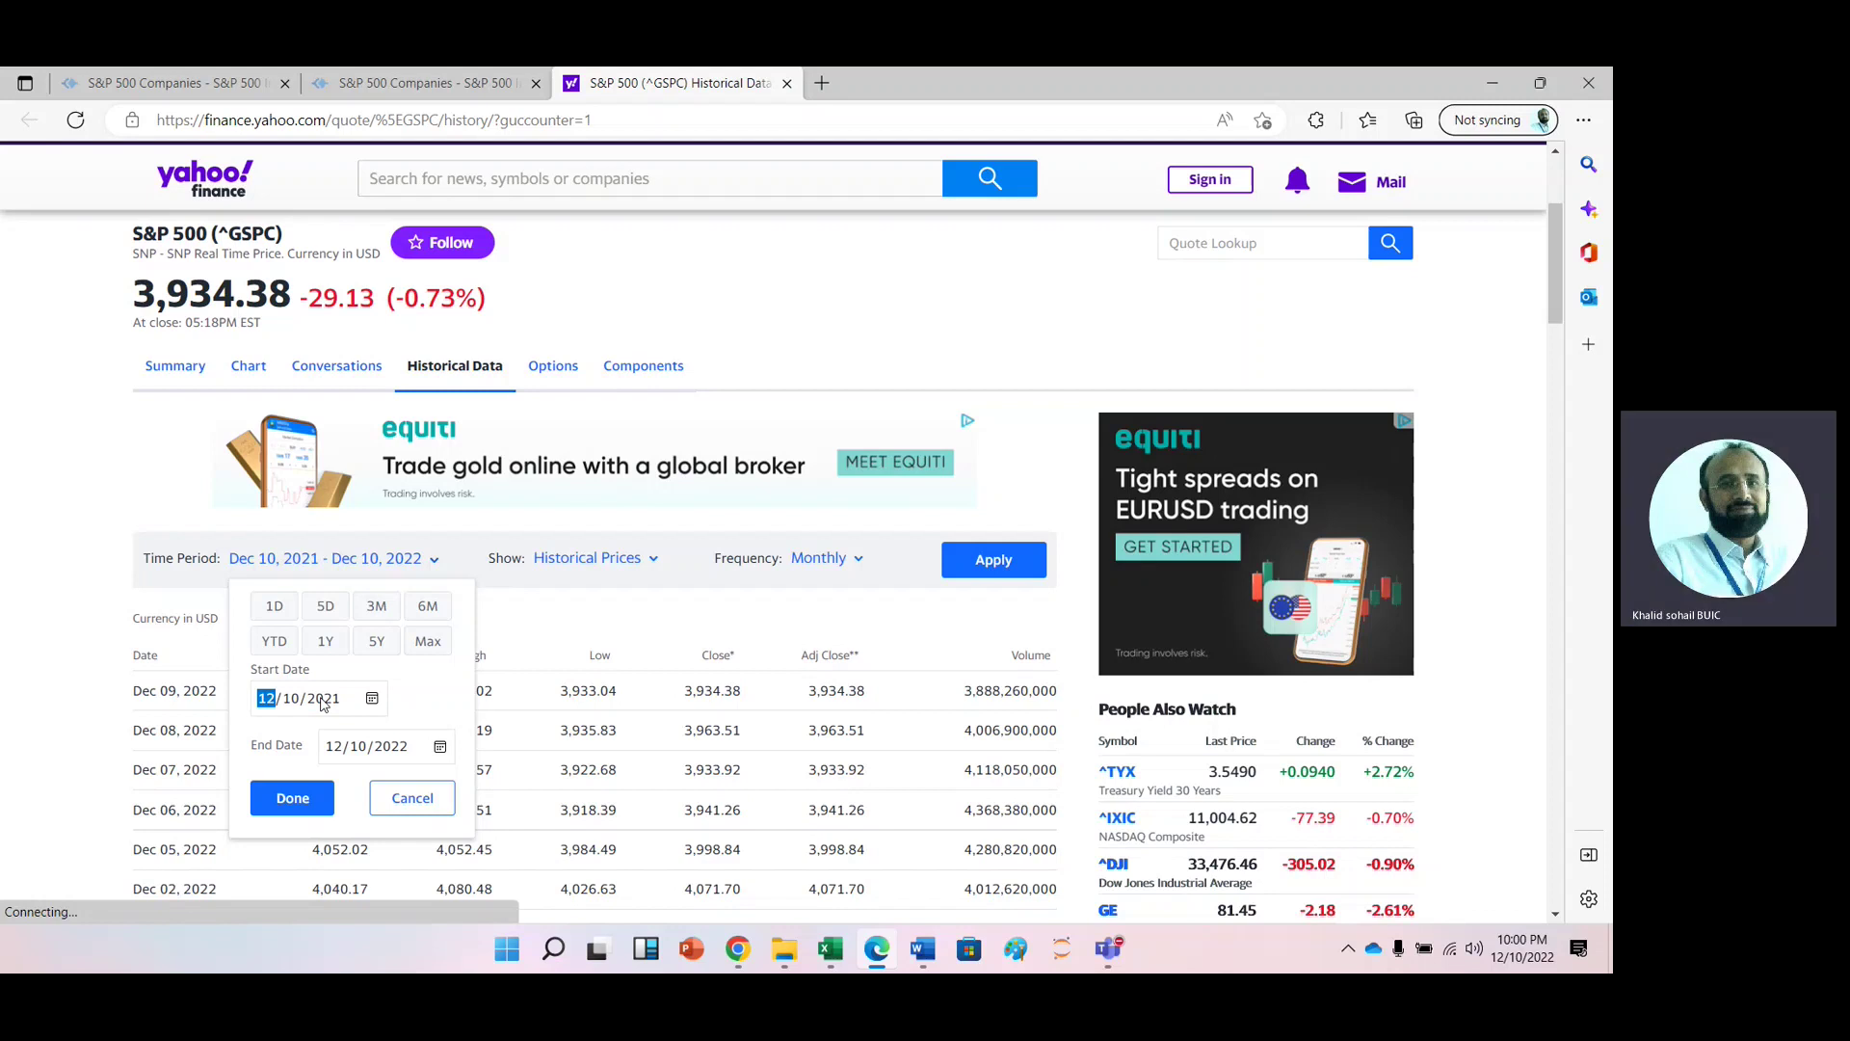
left_click(296, 803)
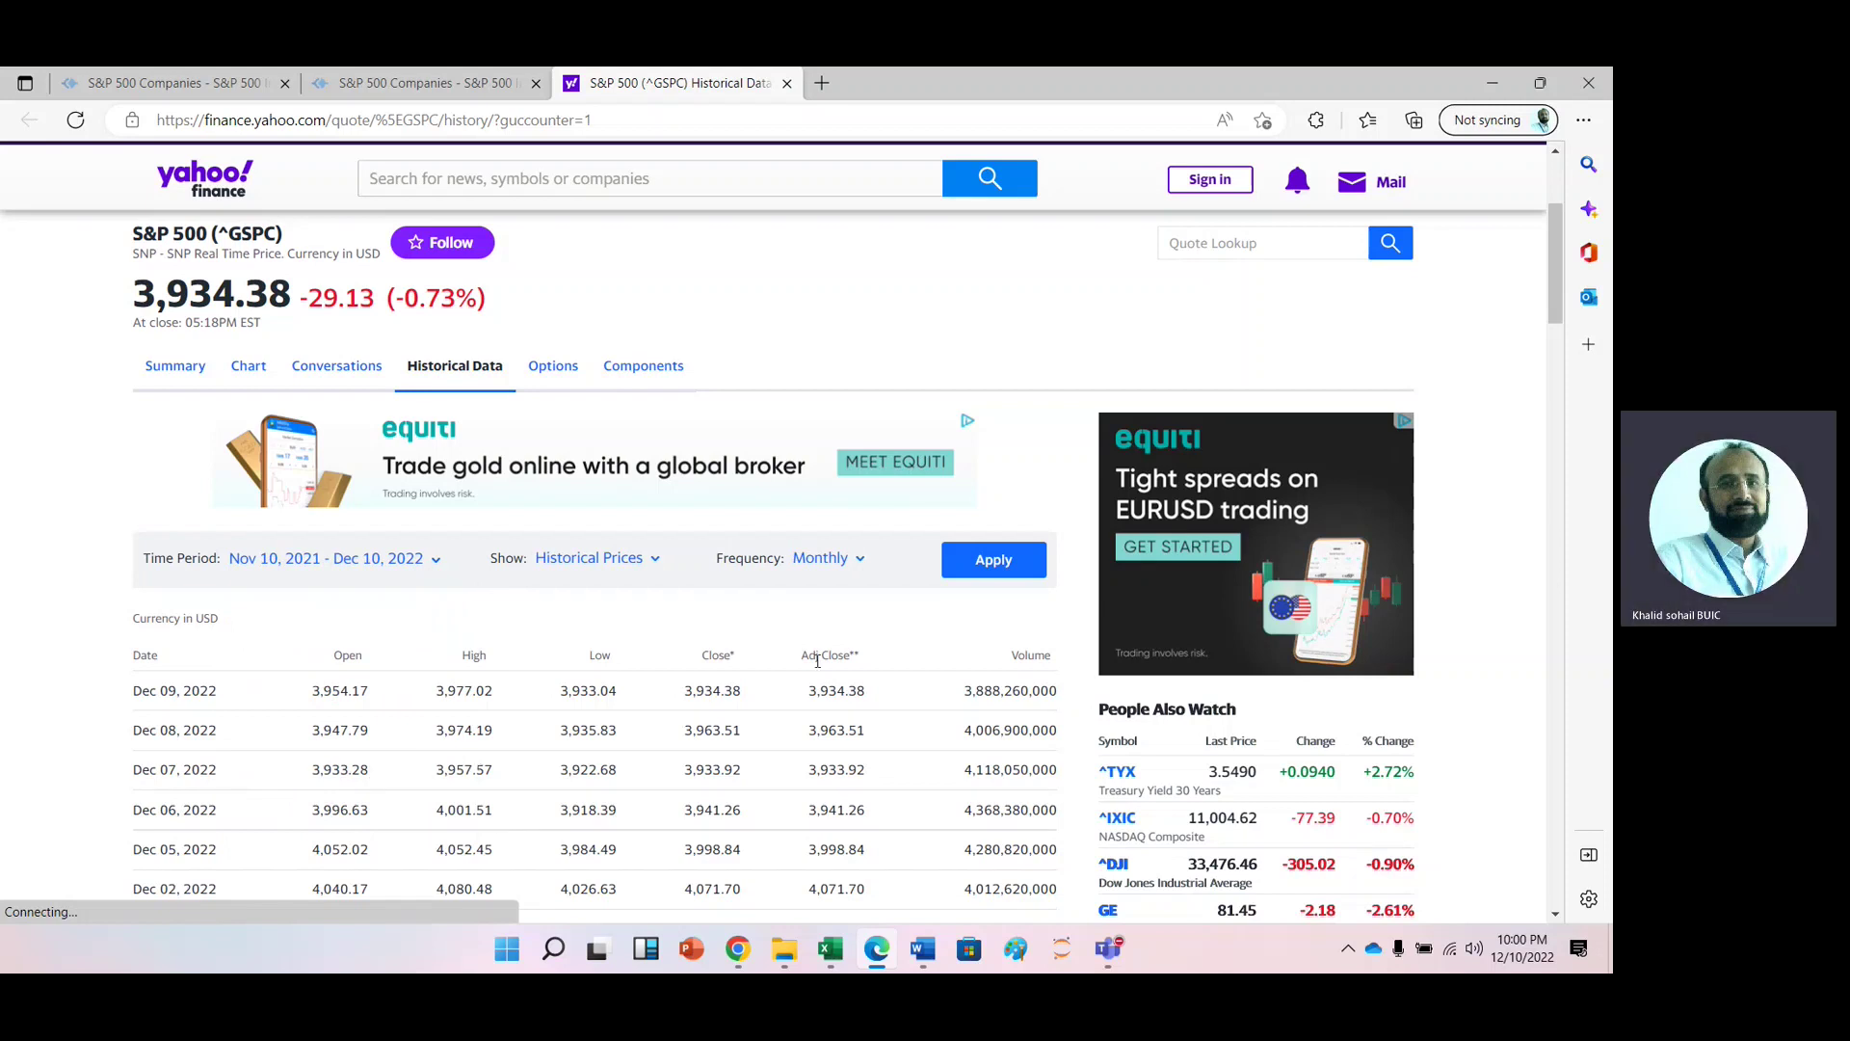
left_click(1010, 565)
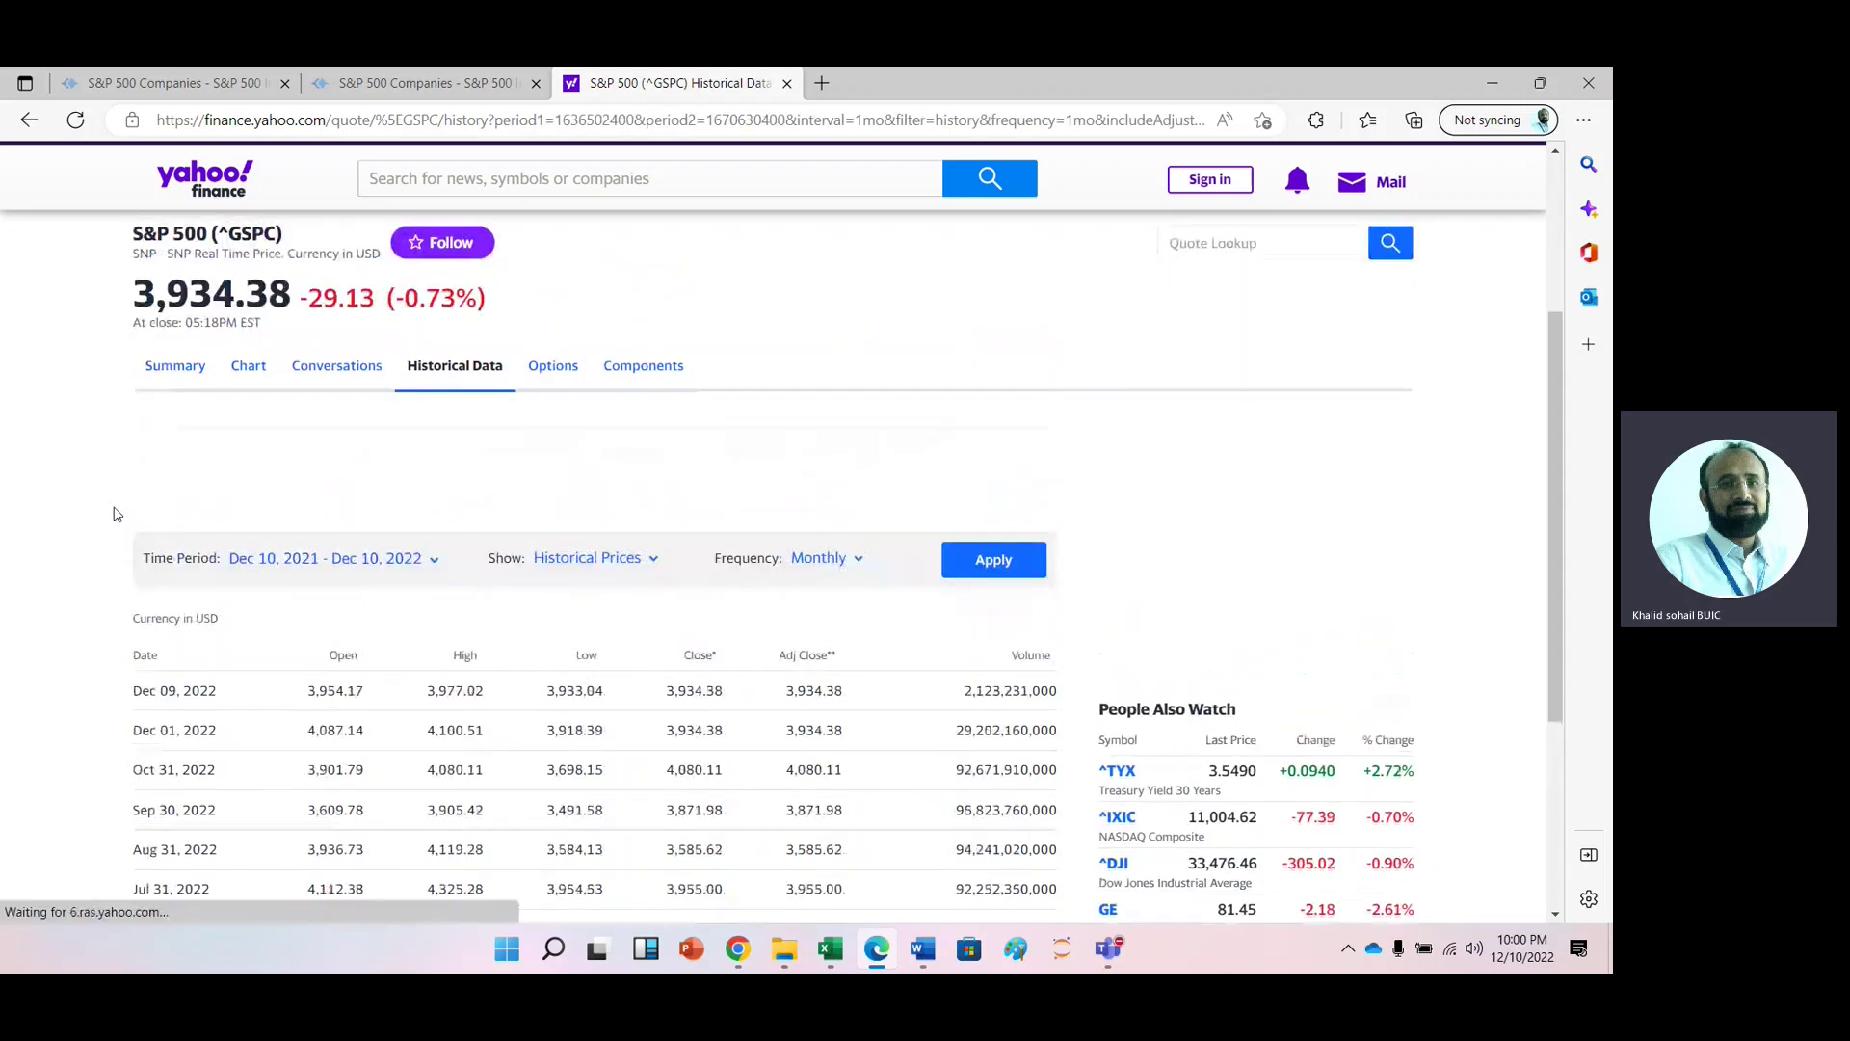
Step: Review the monthly S&P 500 price table and copy the filtered page's web address
left_click_drag(1550, 623, 1536, 777)
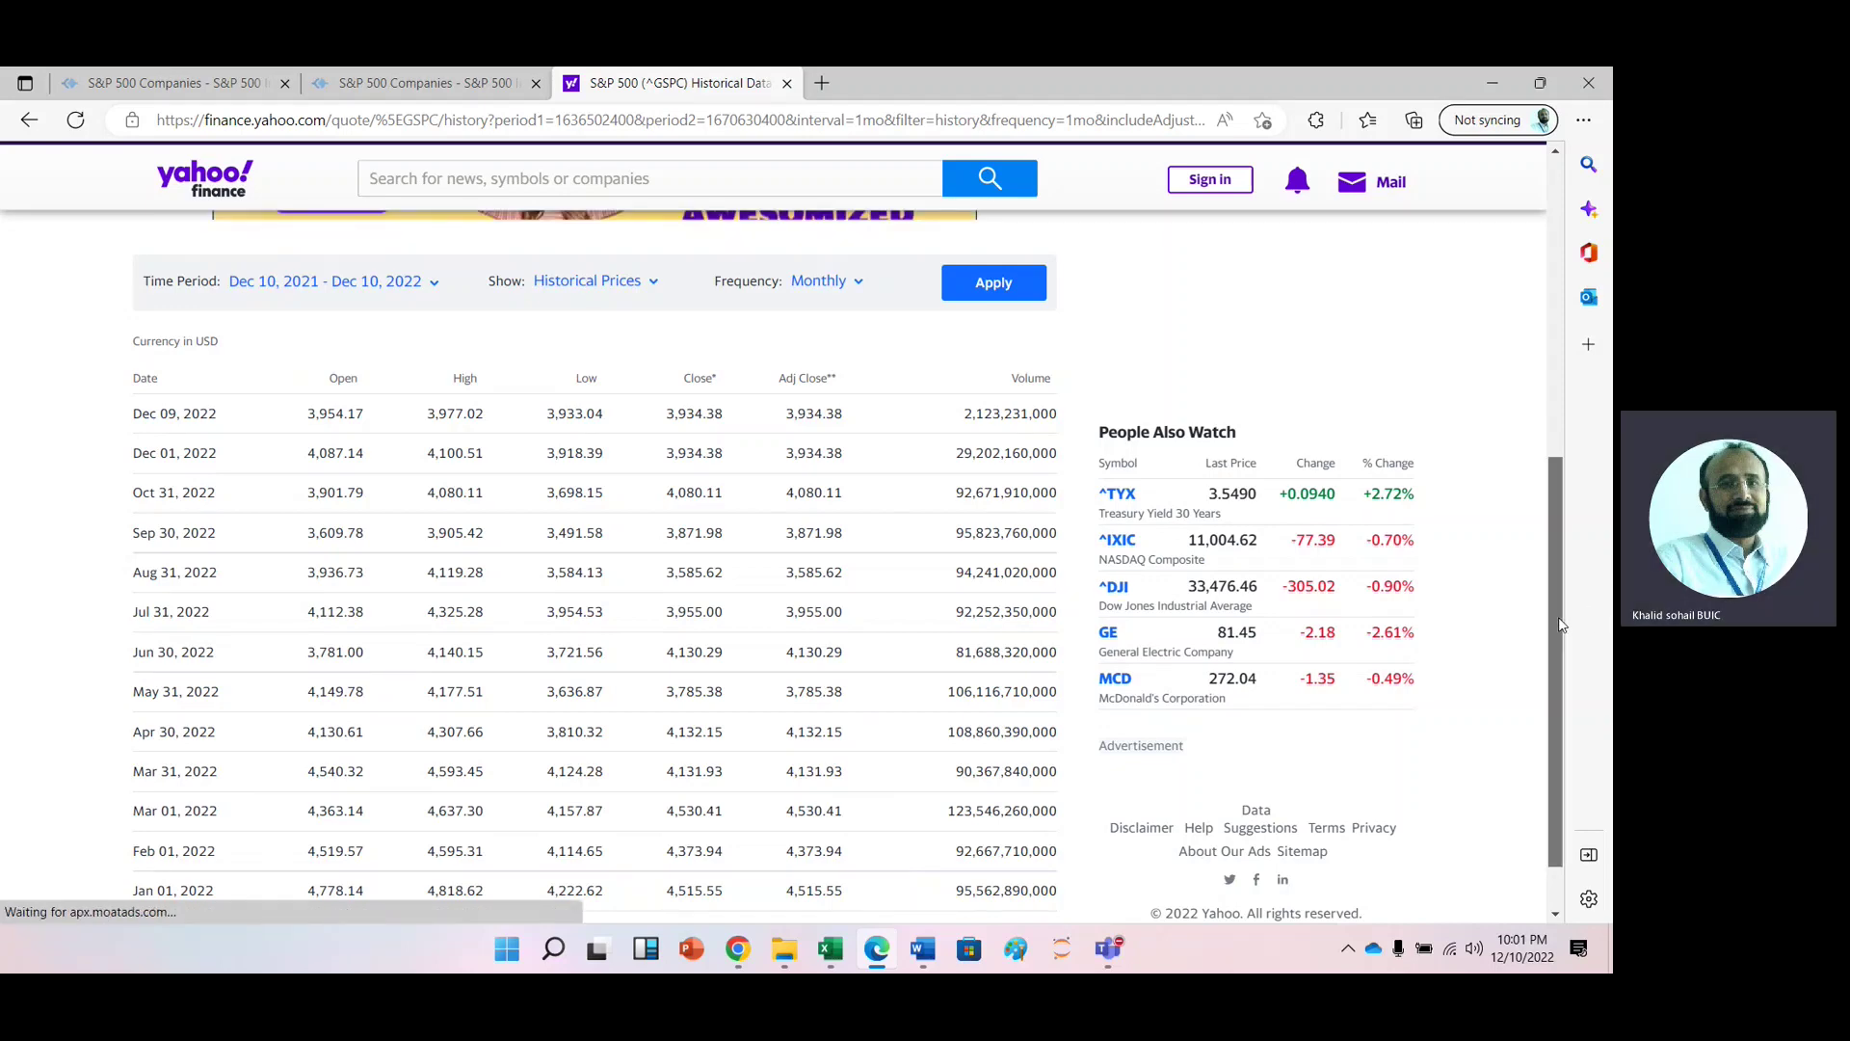
left_click_drag(1562, 625, 1508, 409)
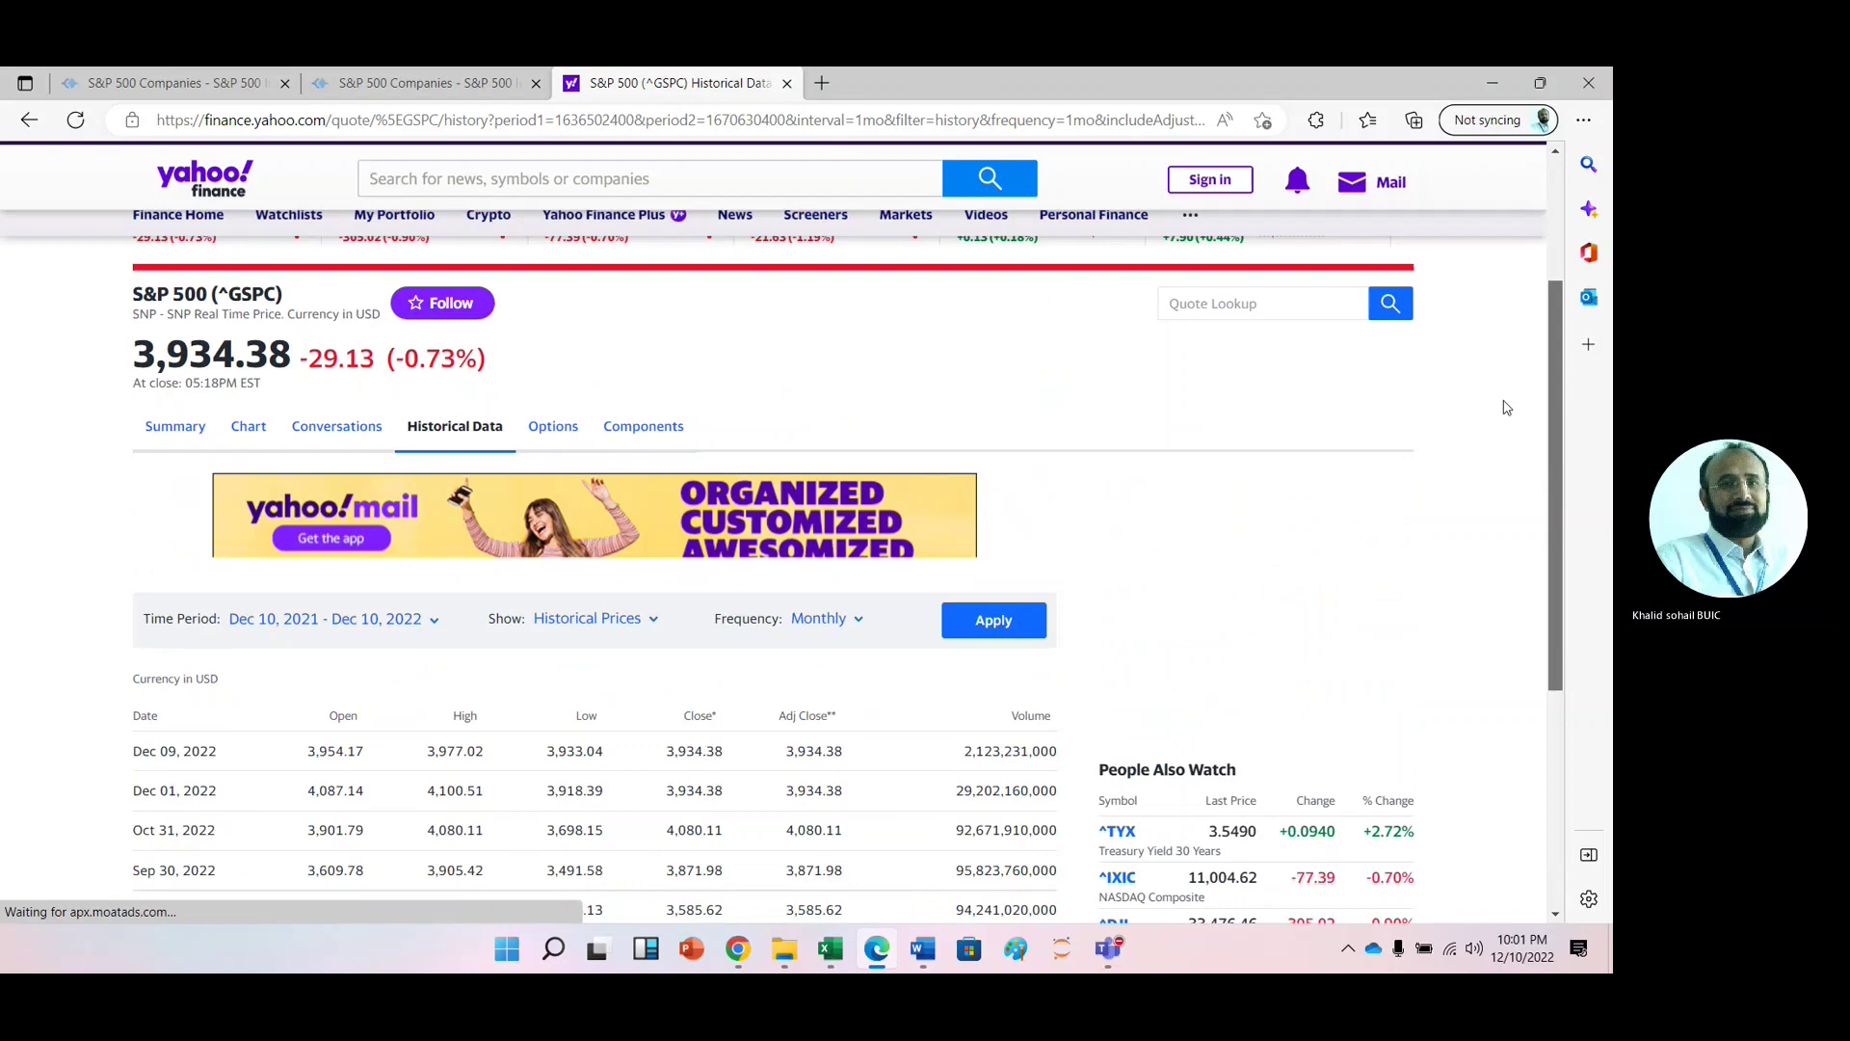
left_click(674, 120)
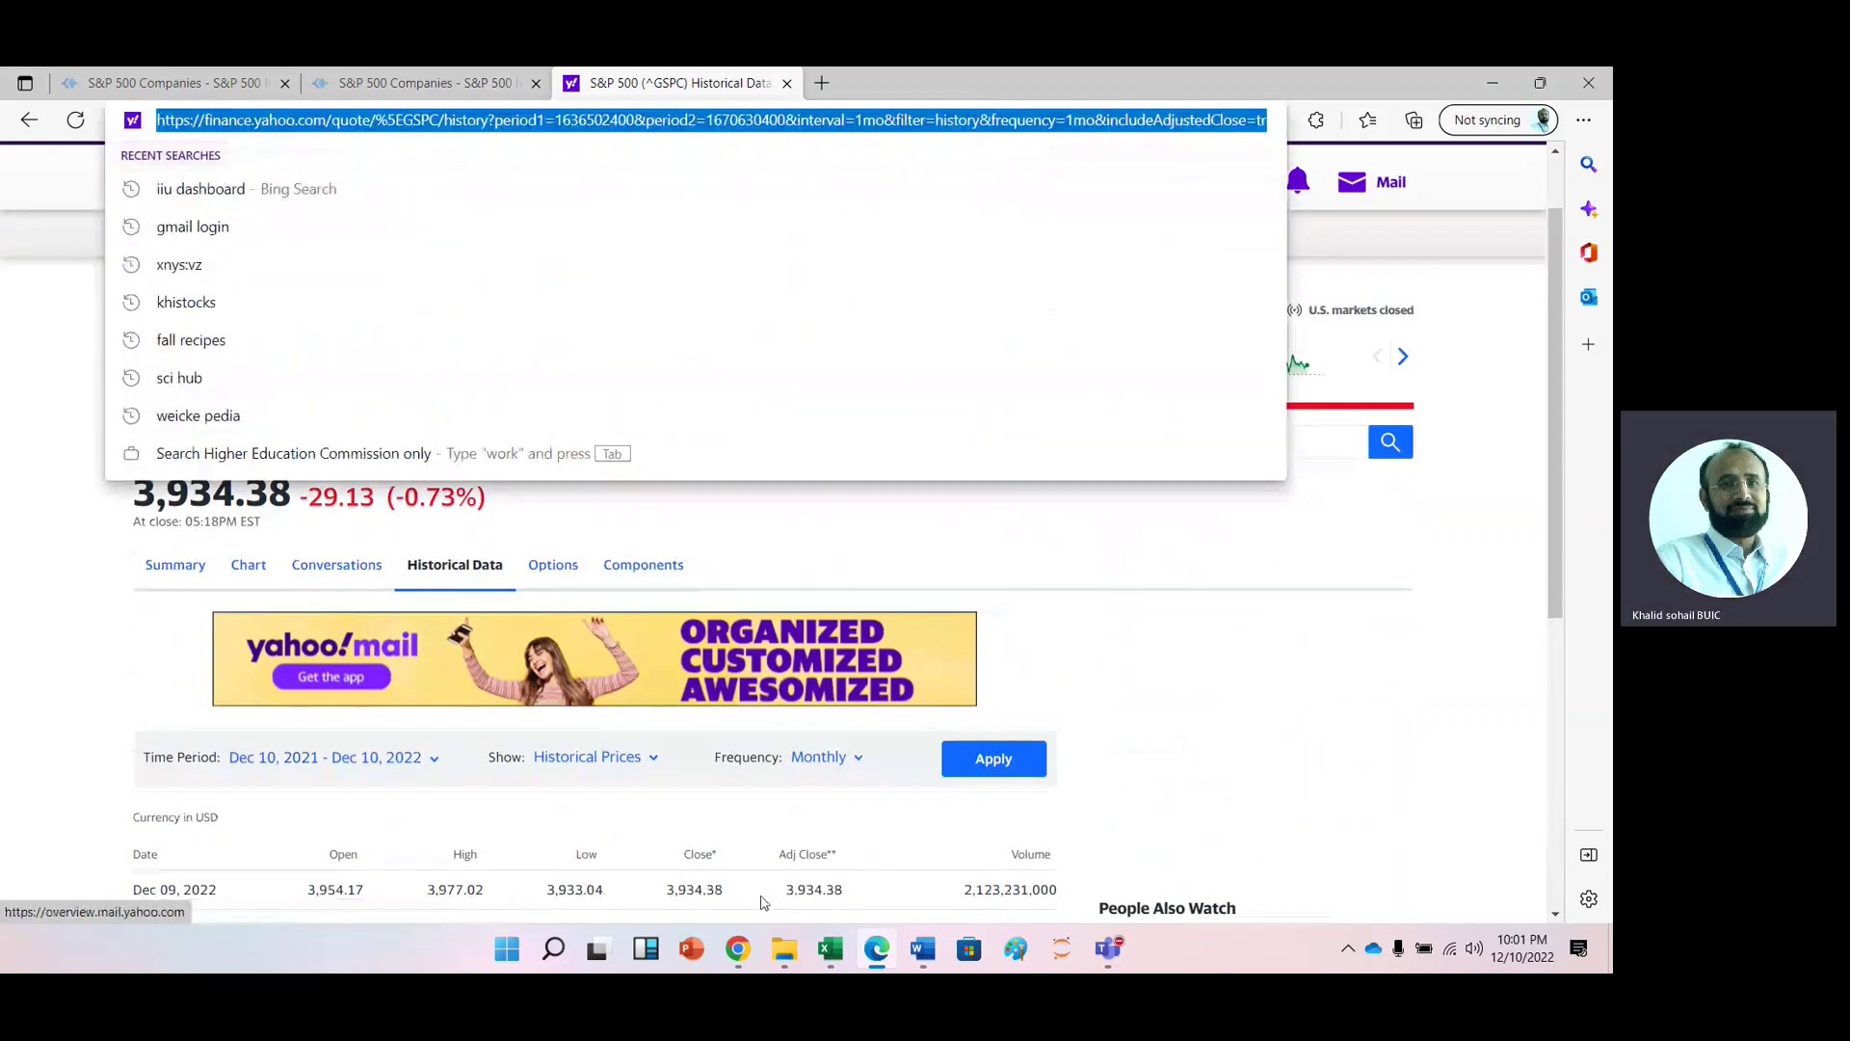
Step: Switch to Excel, import the copied S&P 500 history address as web data, and open Table 0 for transformation
left_click(830, 951)
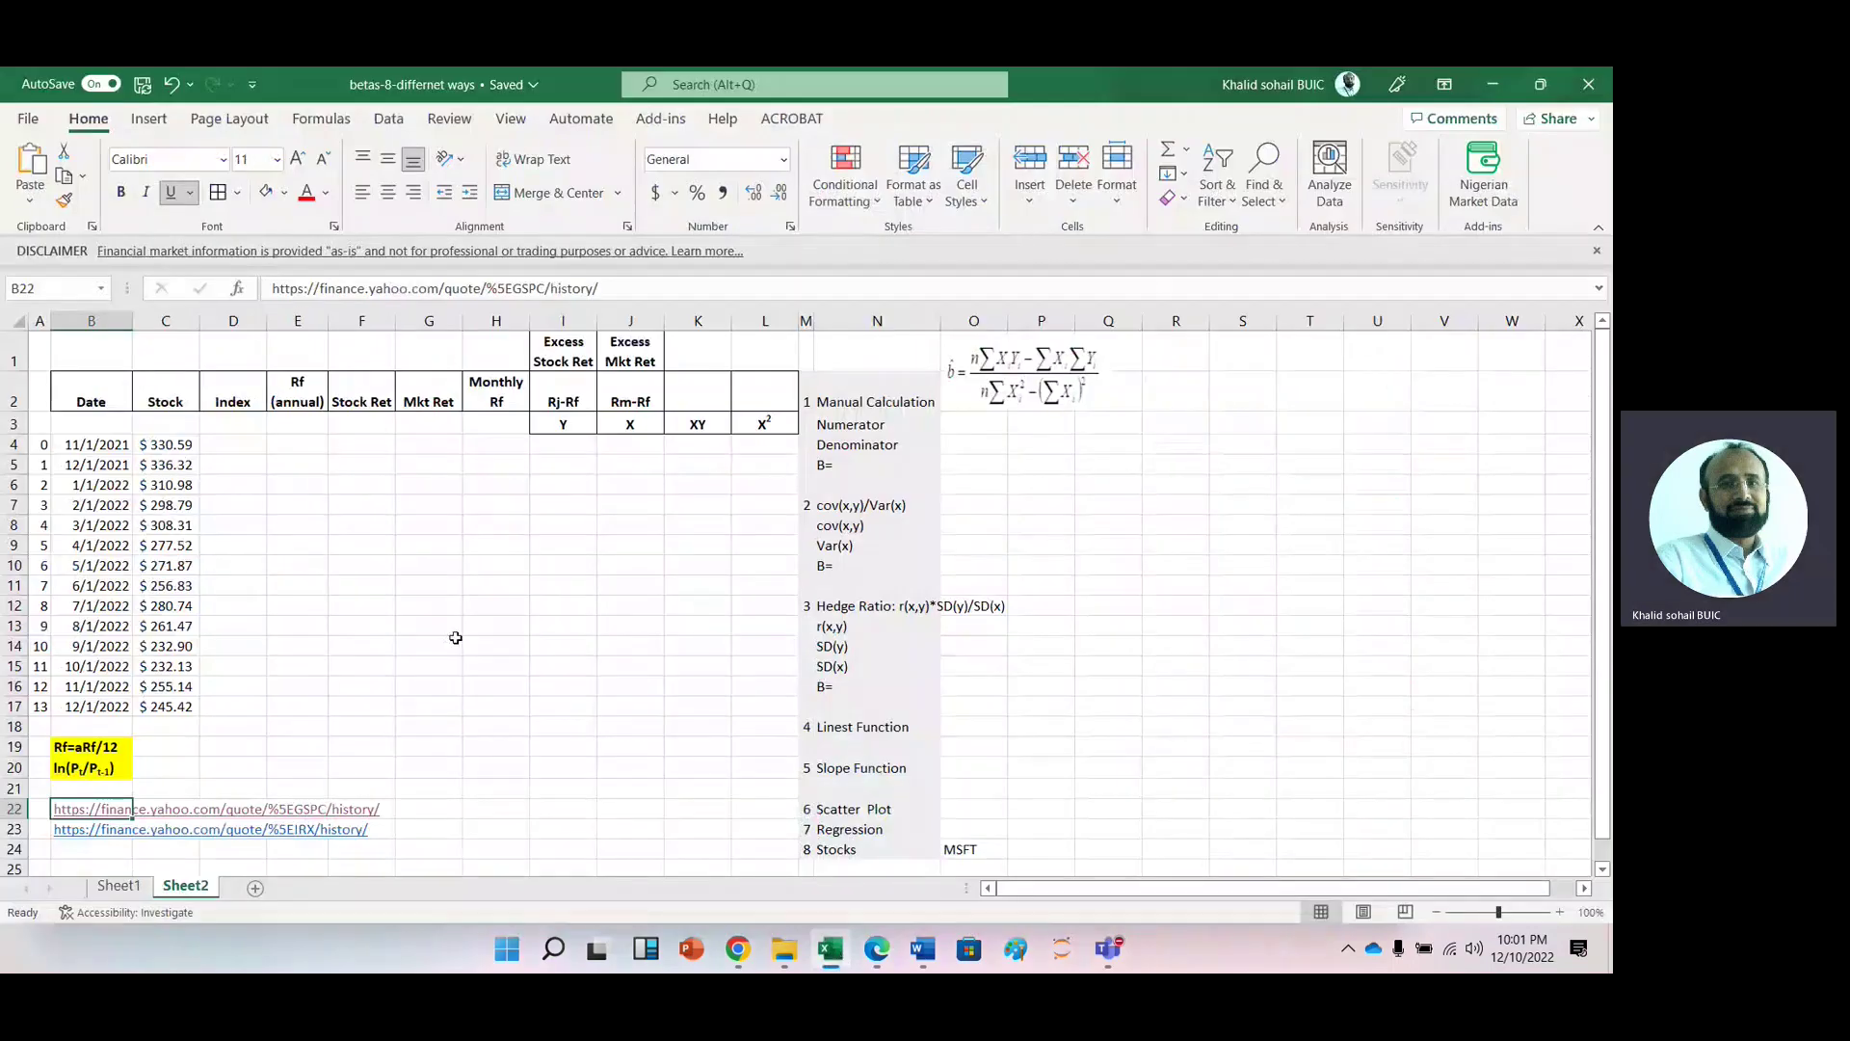
left_click(388, 118)
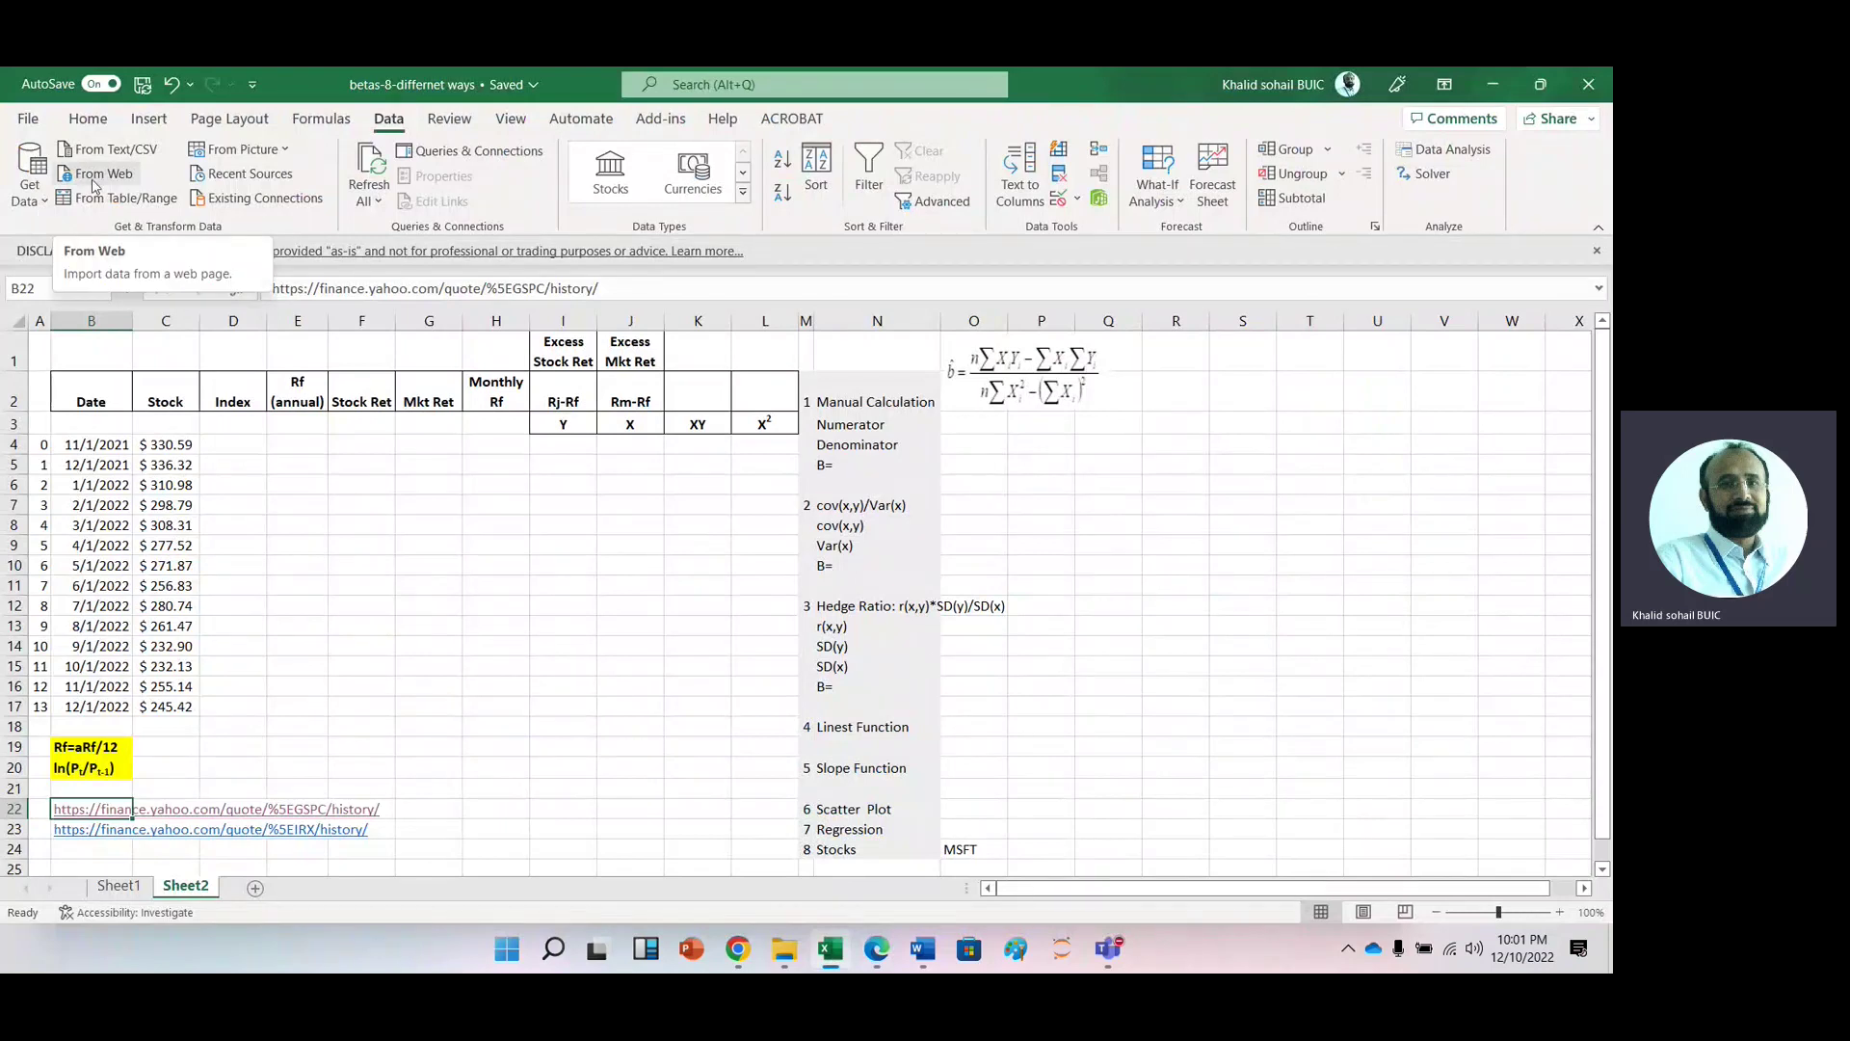
left_click(94, 174)
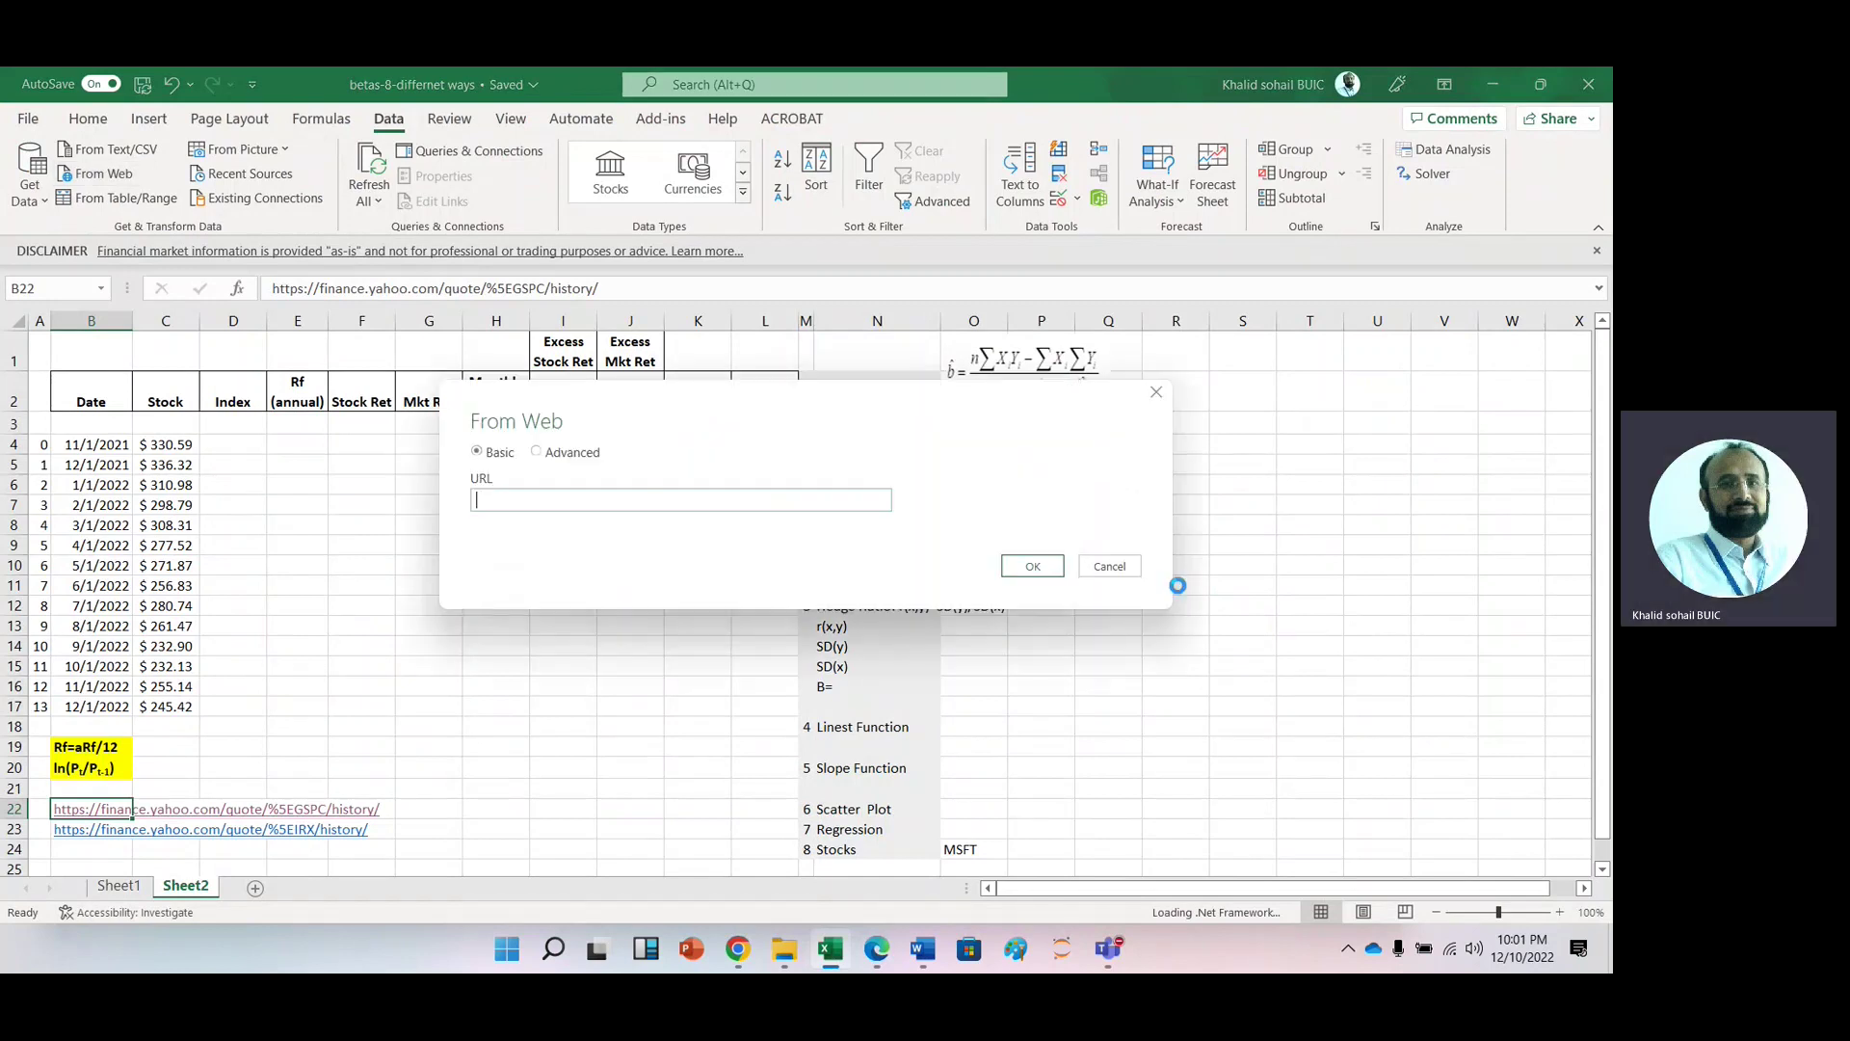
key("ctrl+v")
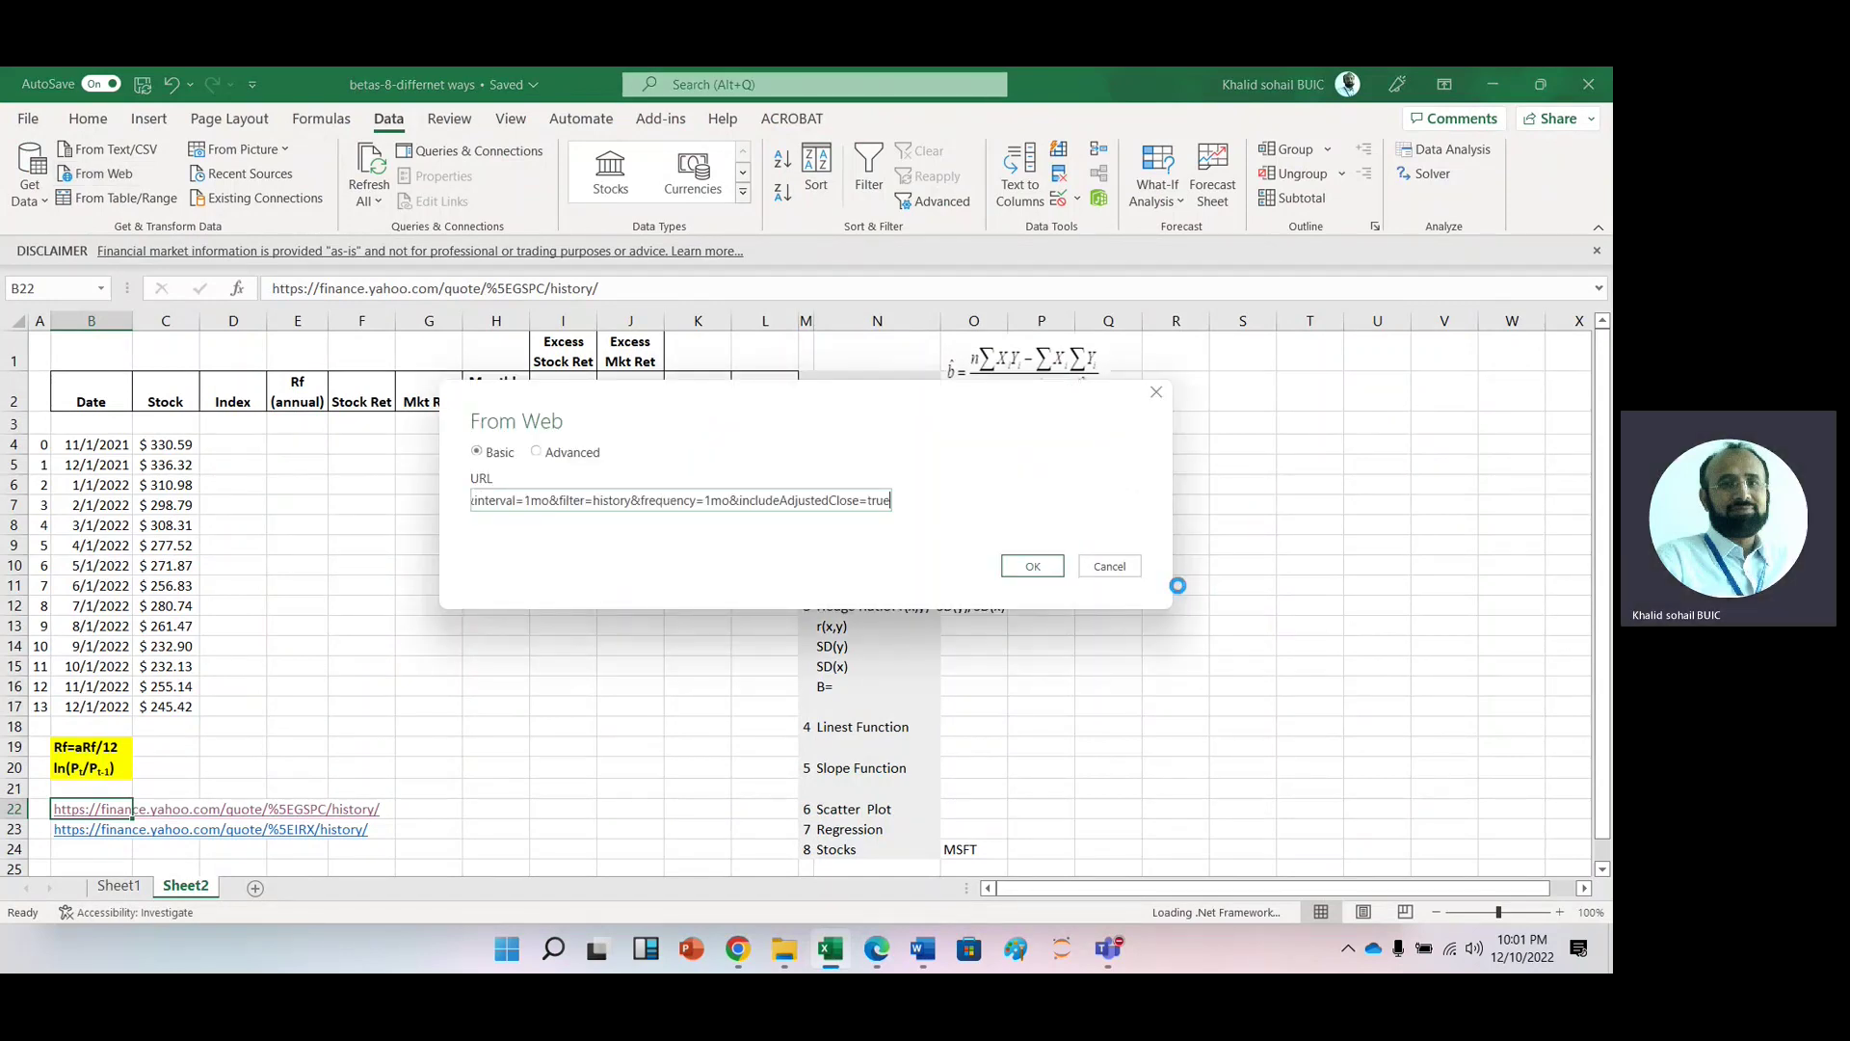
left_click(1044, 571)
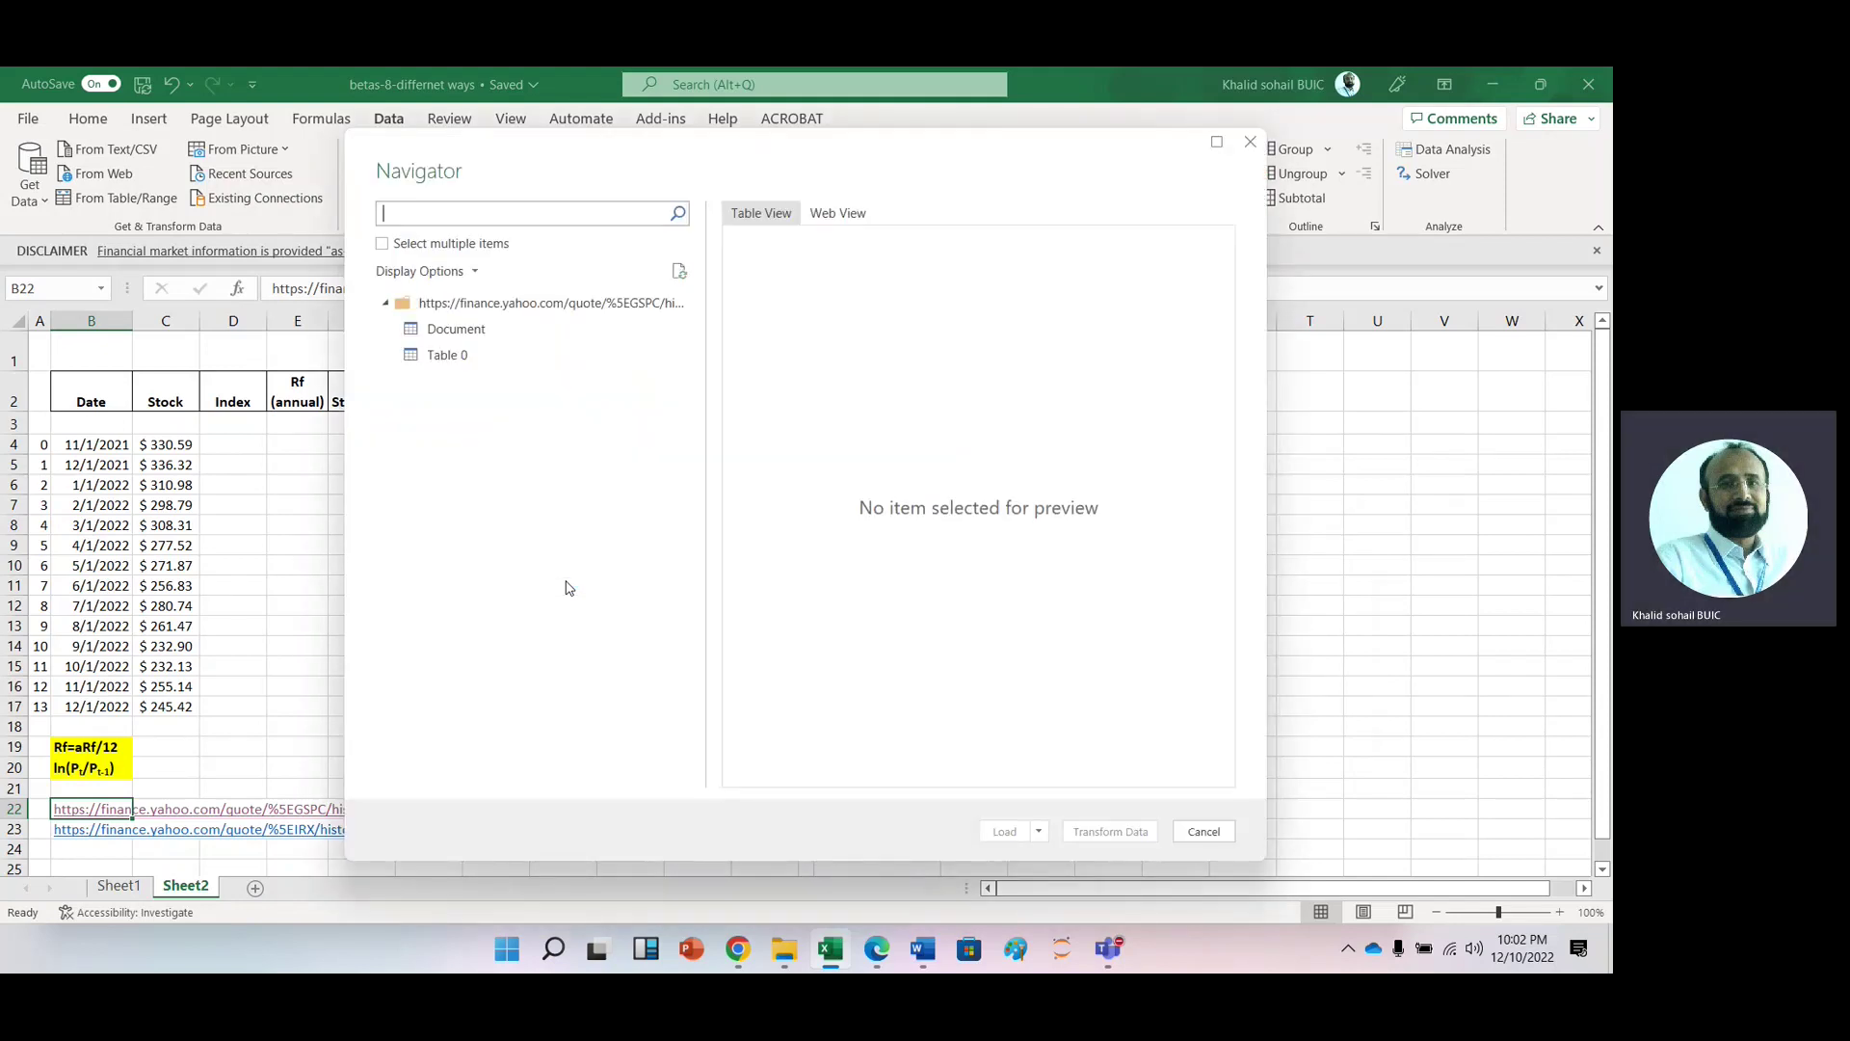
left_click(434, 359)
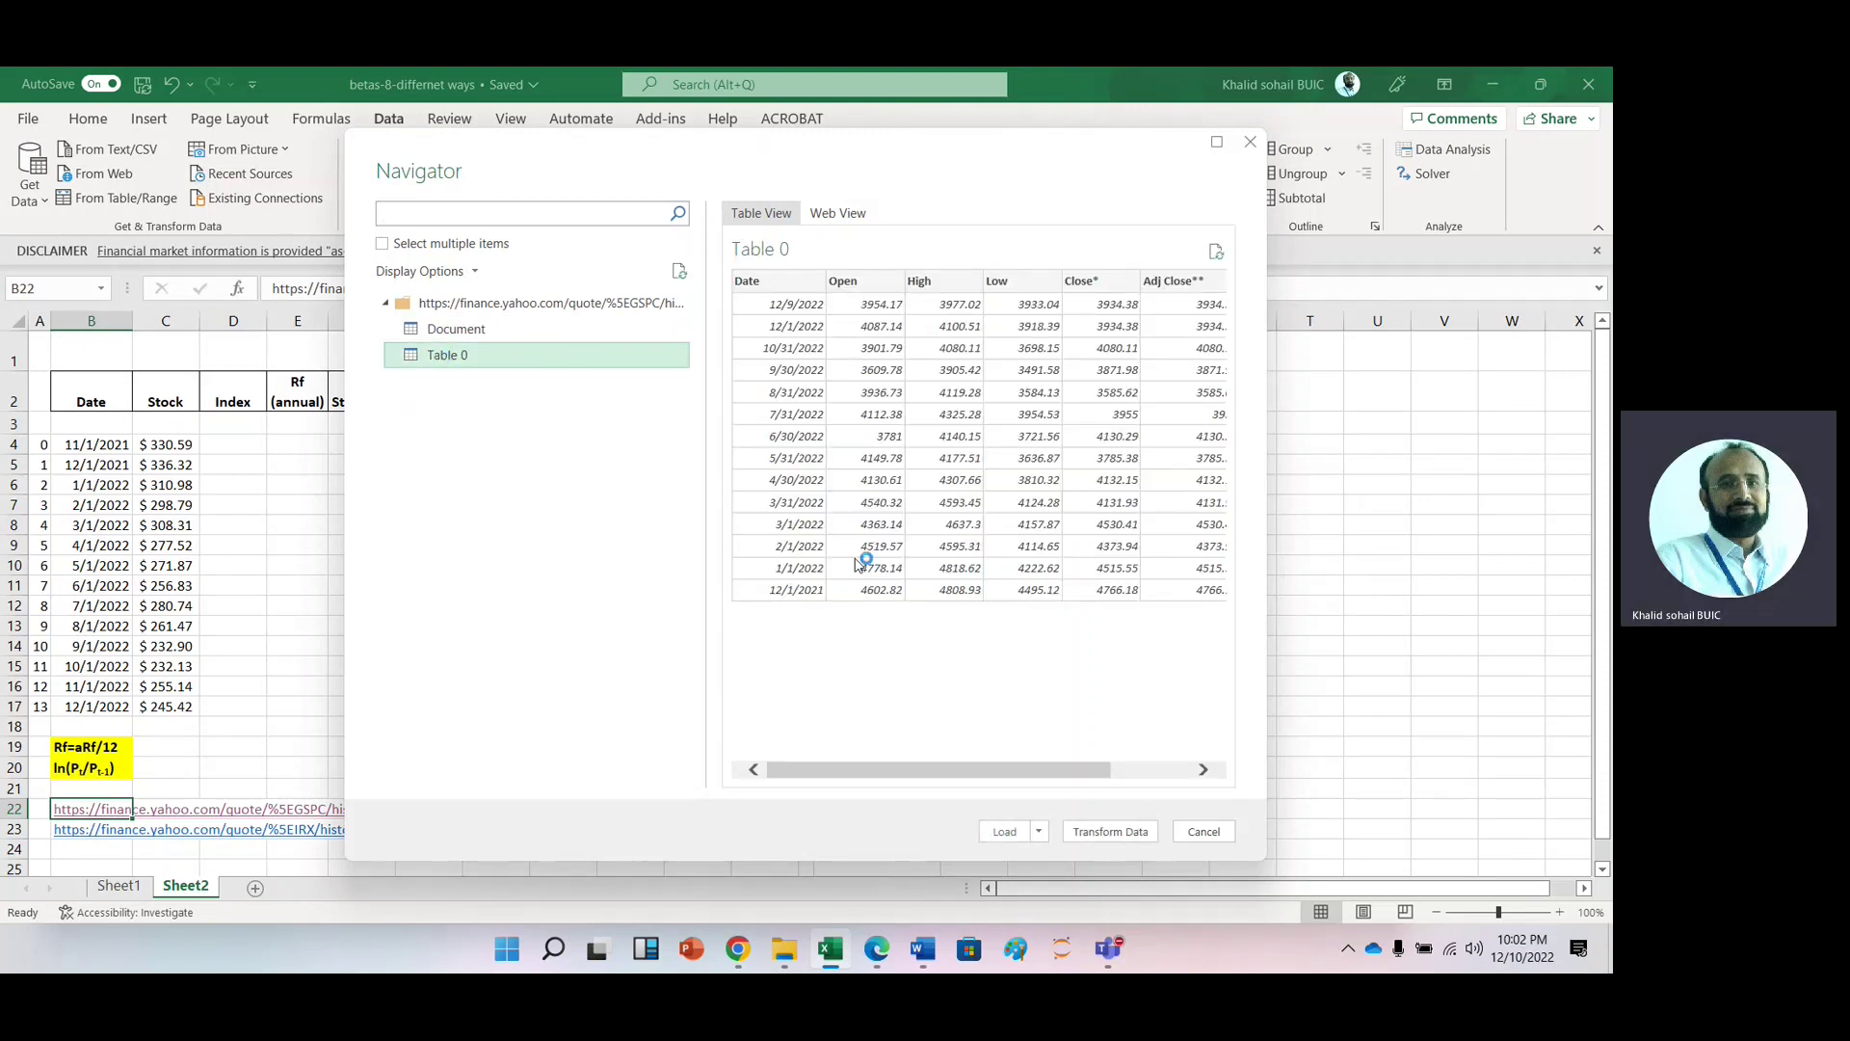
left_click(1092, 841)
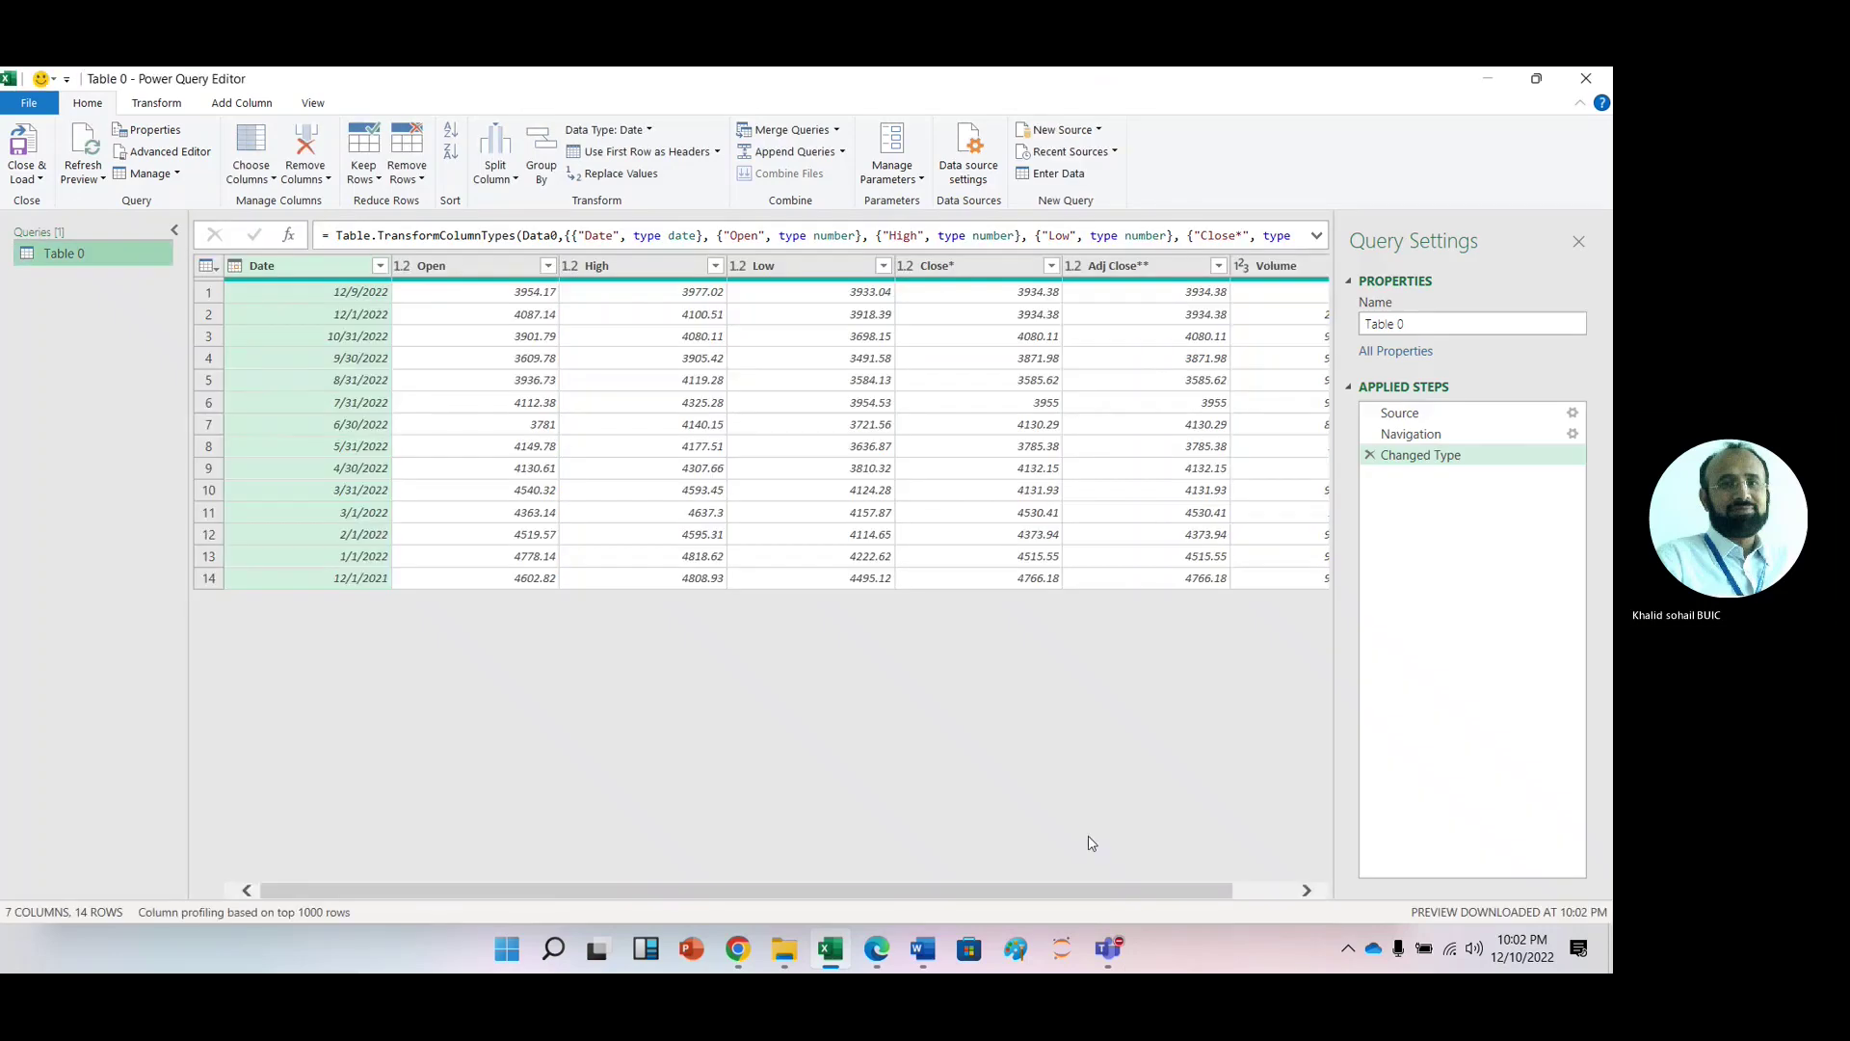
Step: Sort the S&P 500 query table by Date in ascending order and copy the Adj Close** column
left_click(379, 267)
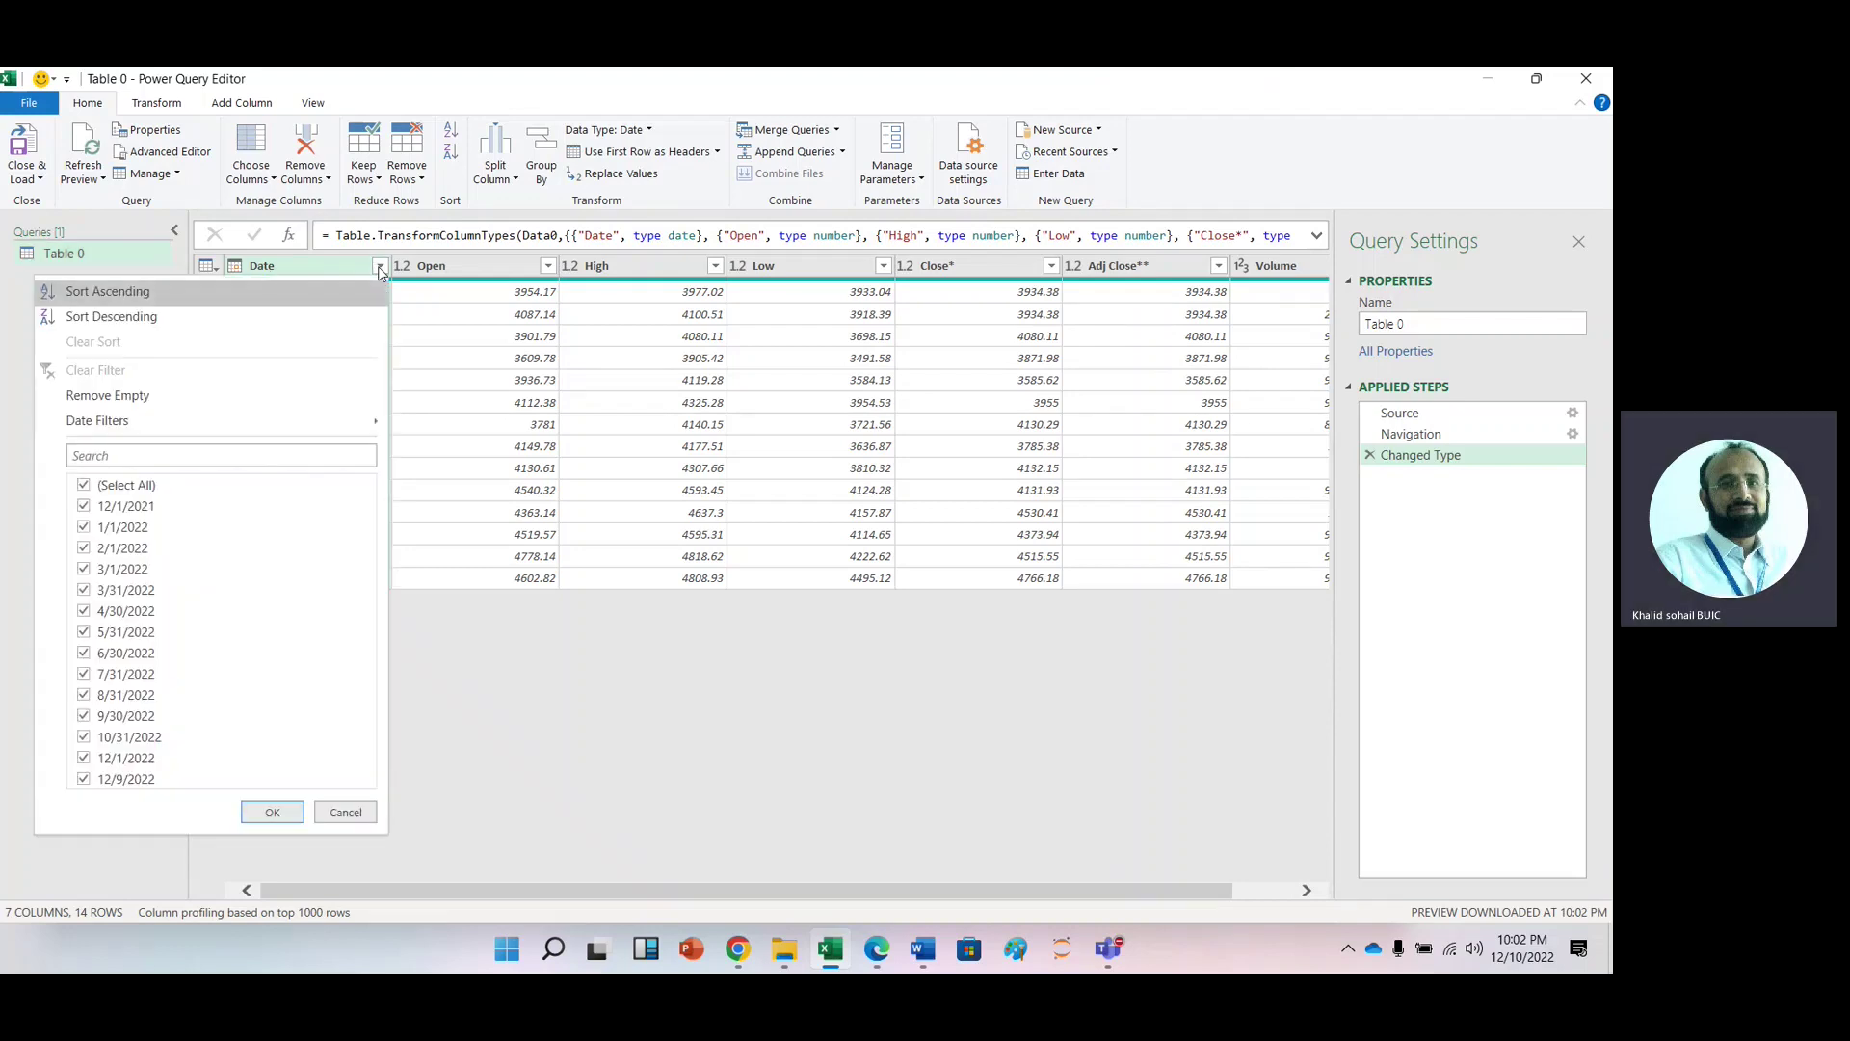
left_click(105, 301)
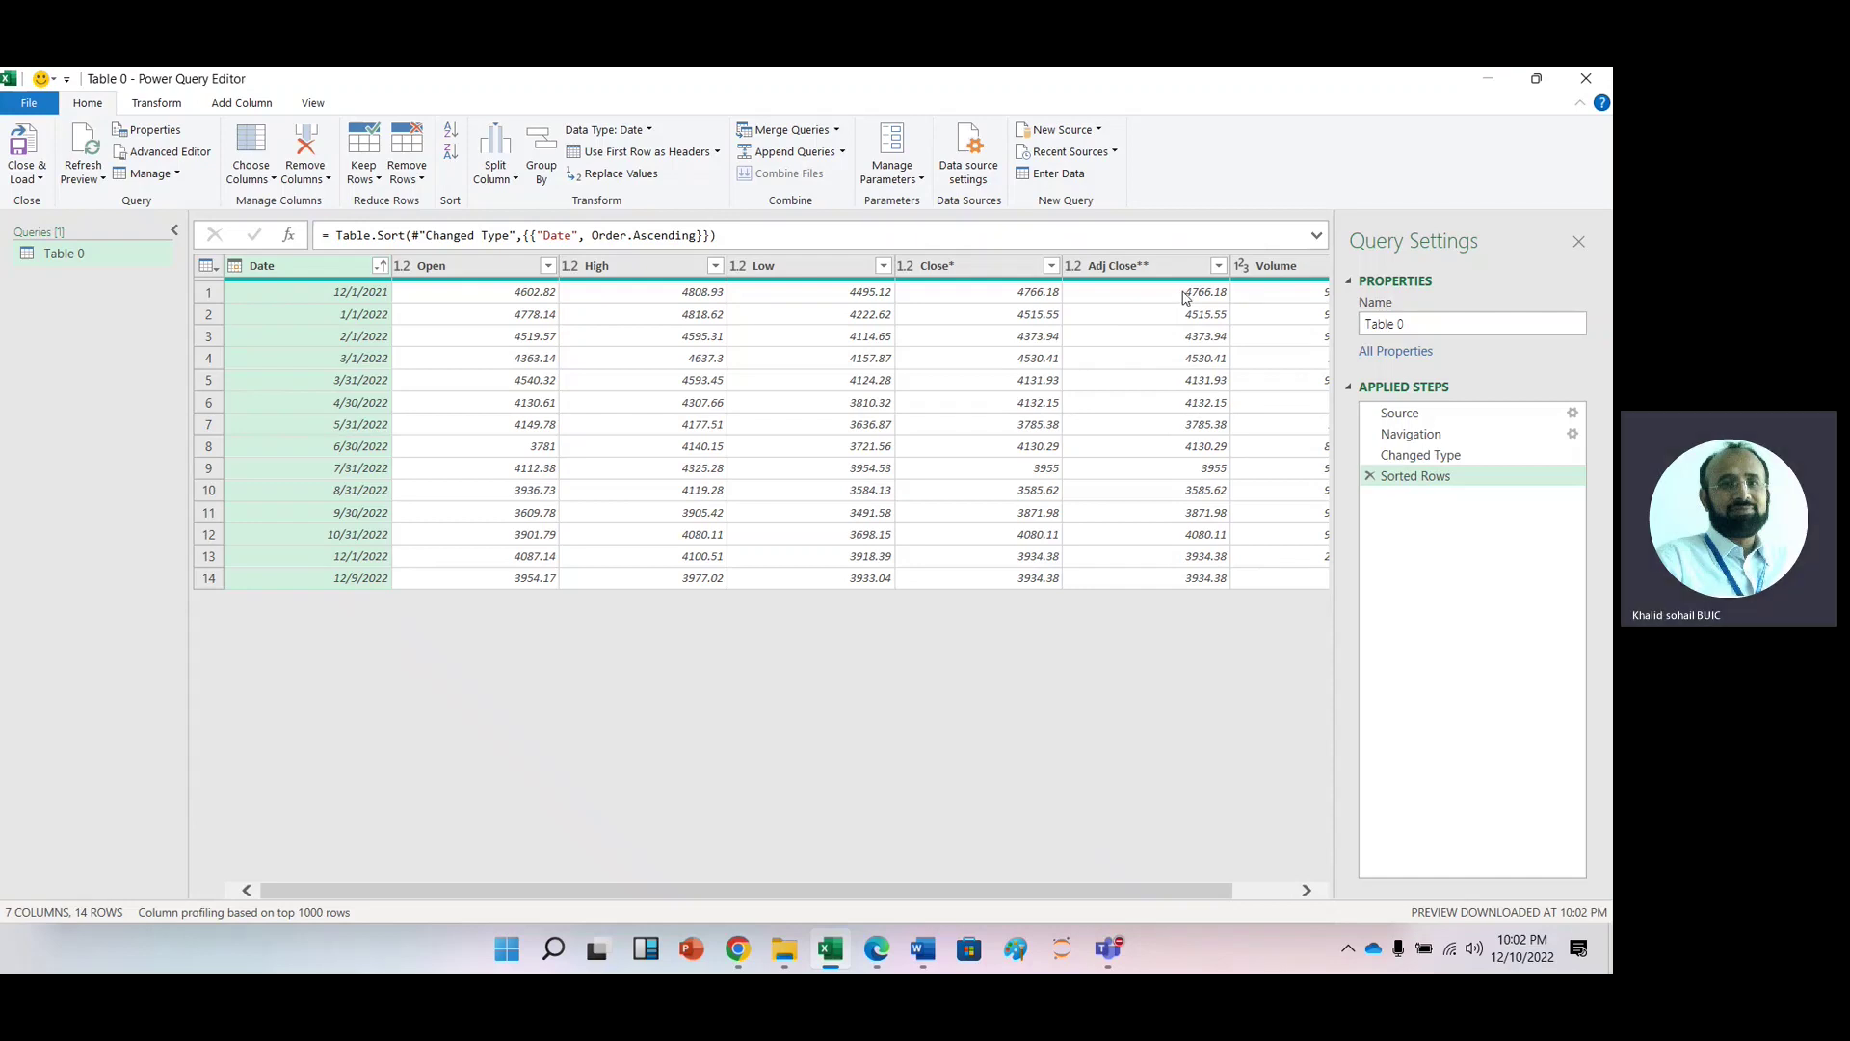
left_click(1172, 265)
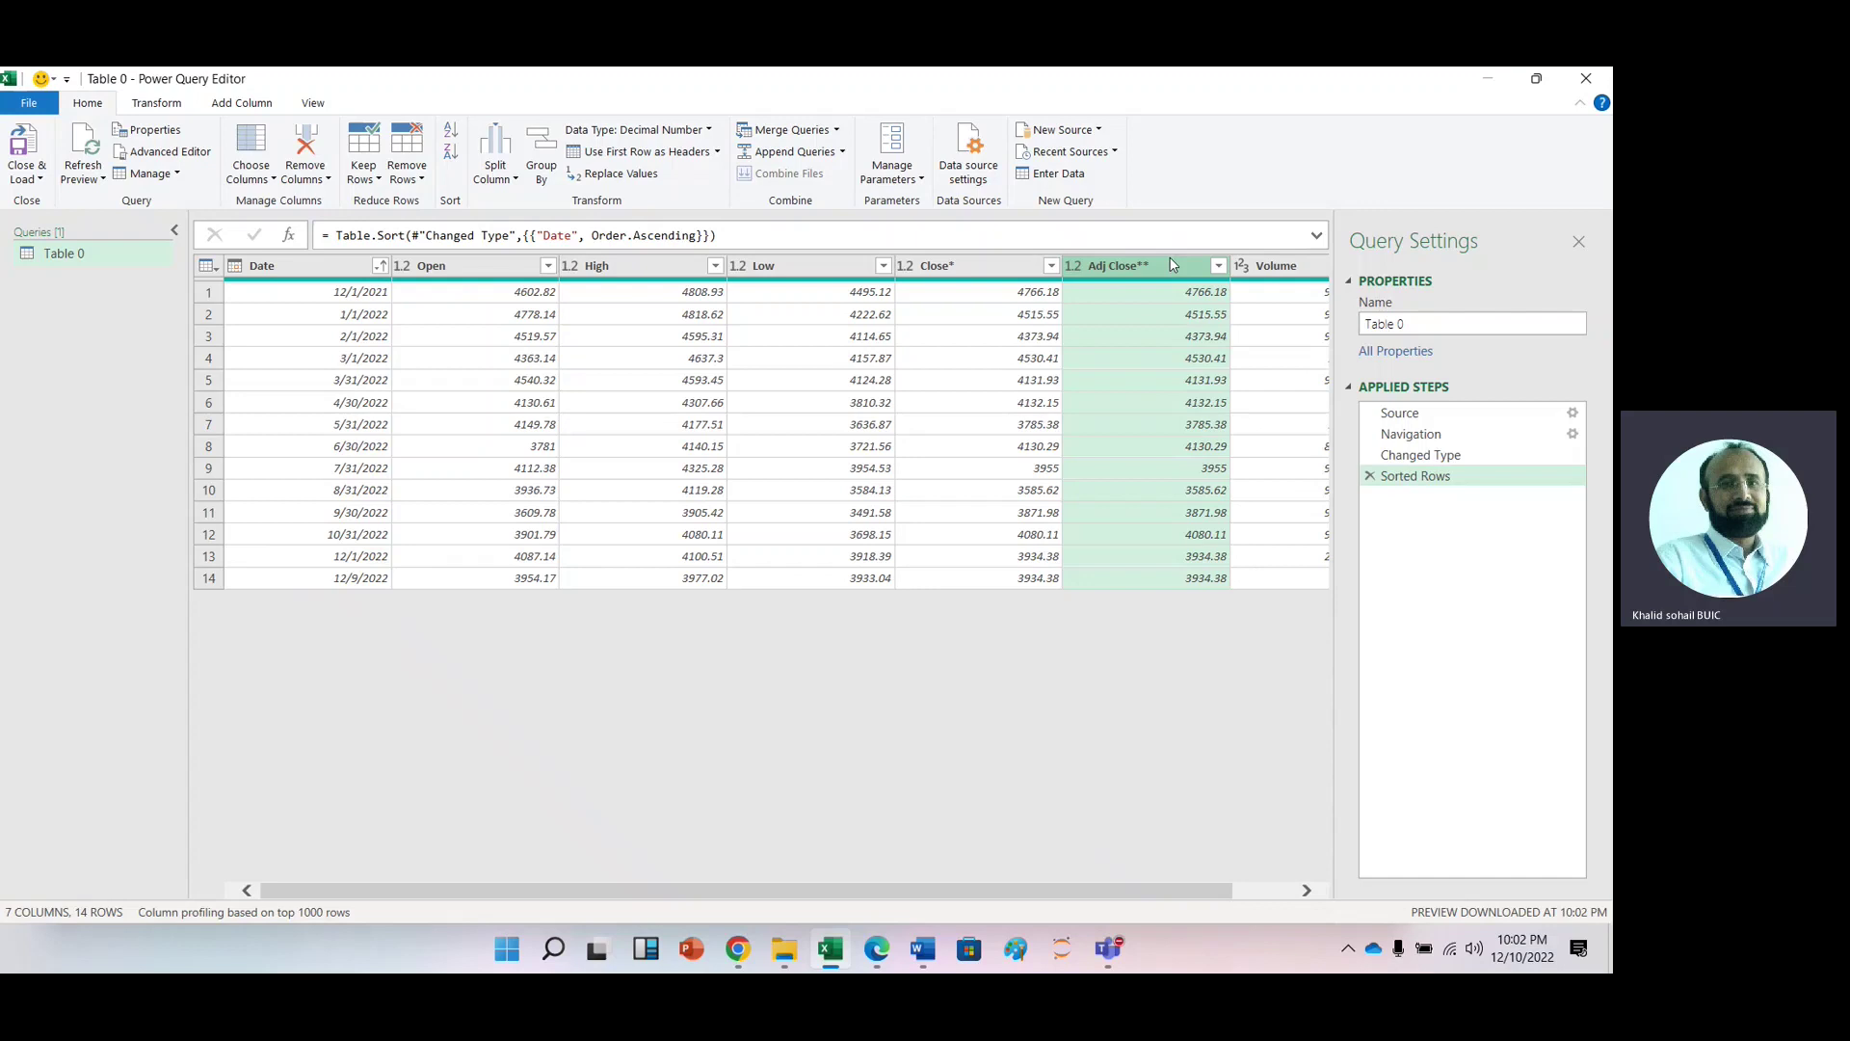
Step: Close the query editor without keeping the query and paste the Adj Close** values into the Index column starting at D3
left_click(1593, 75)
left_click(906, 536)
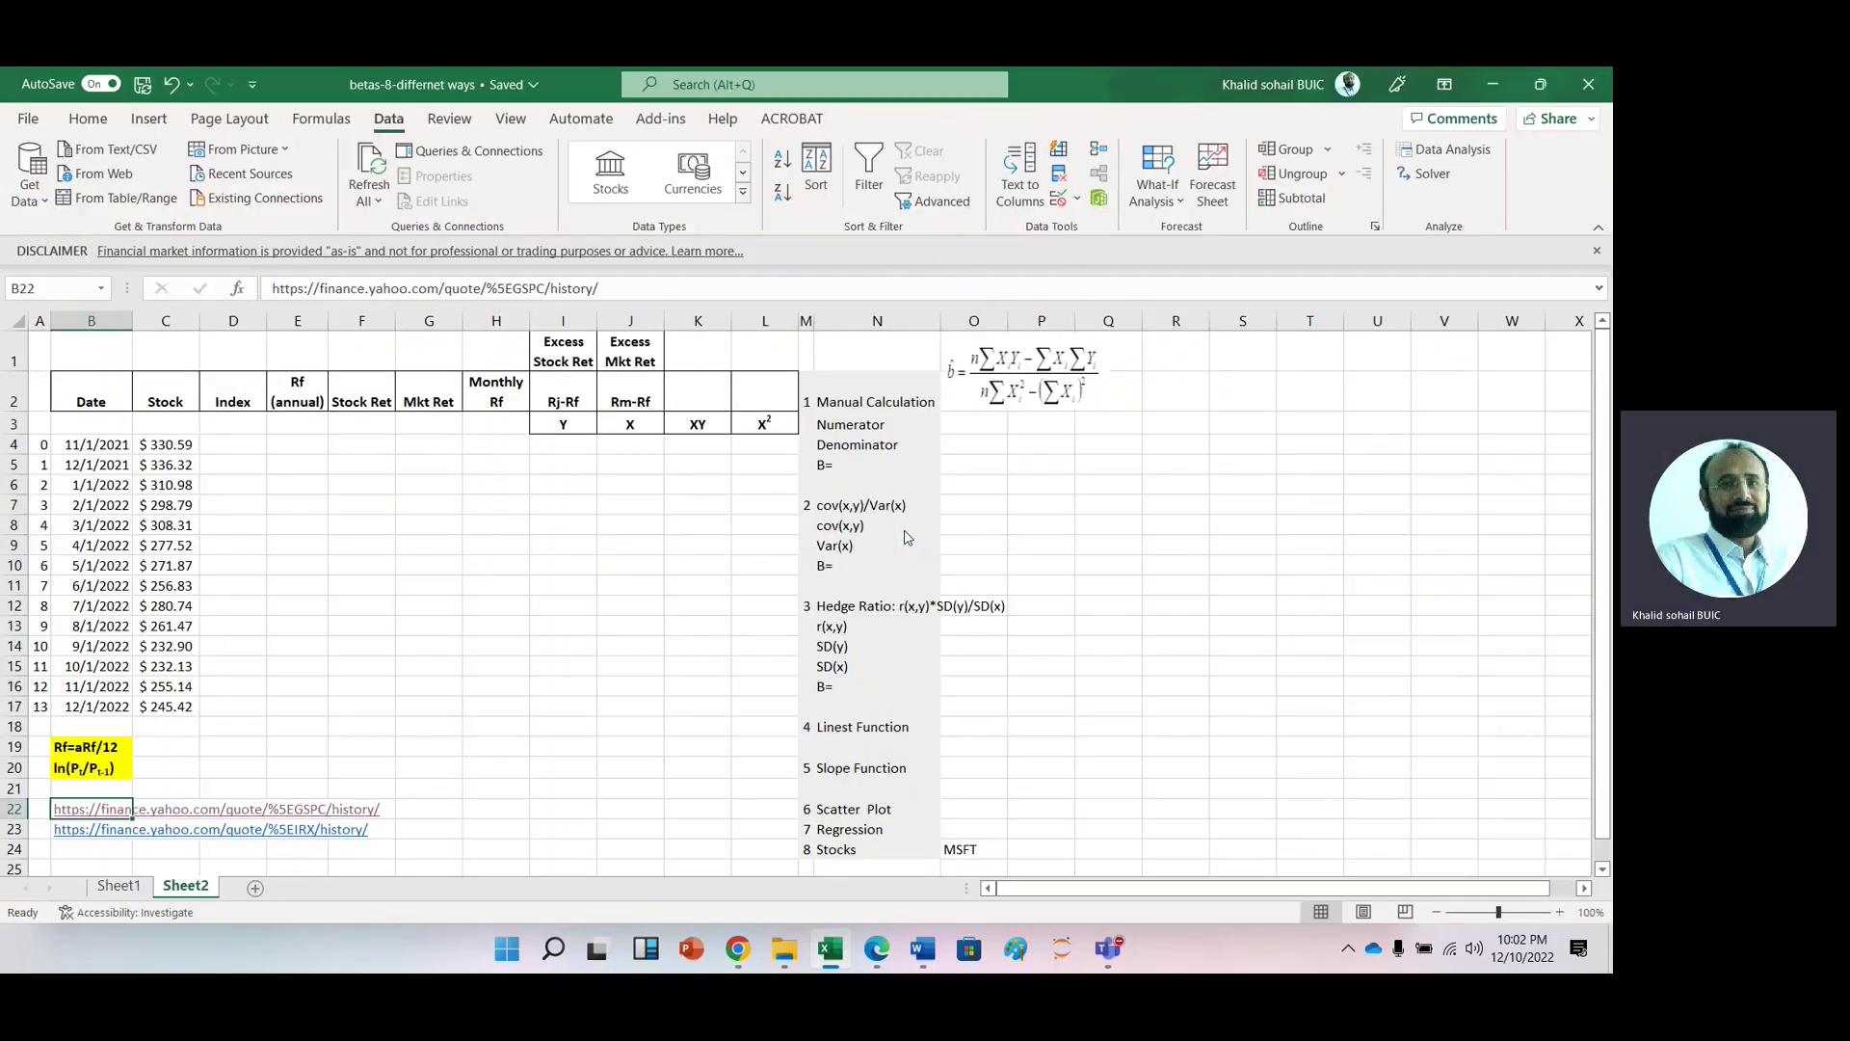
left_click(233, 446)
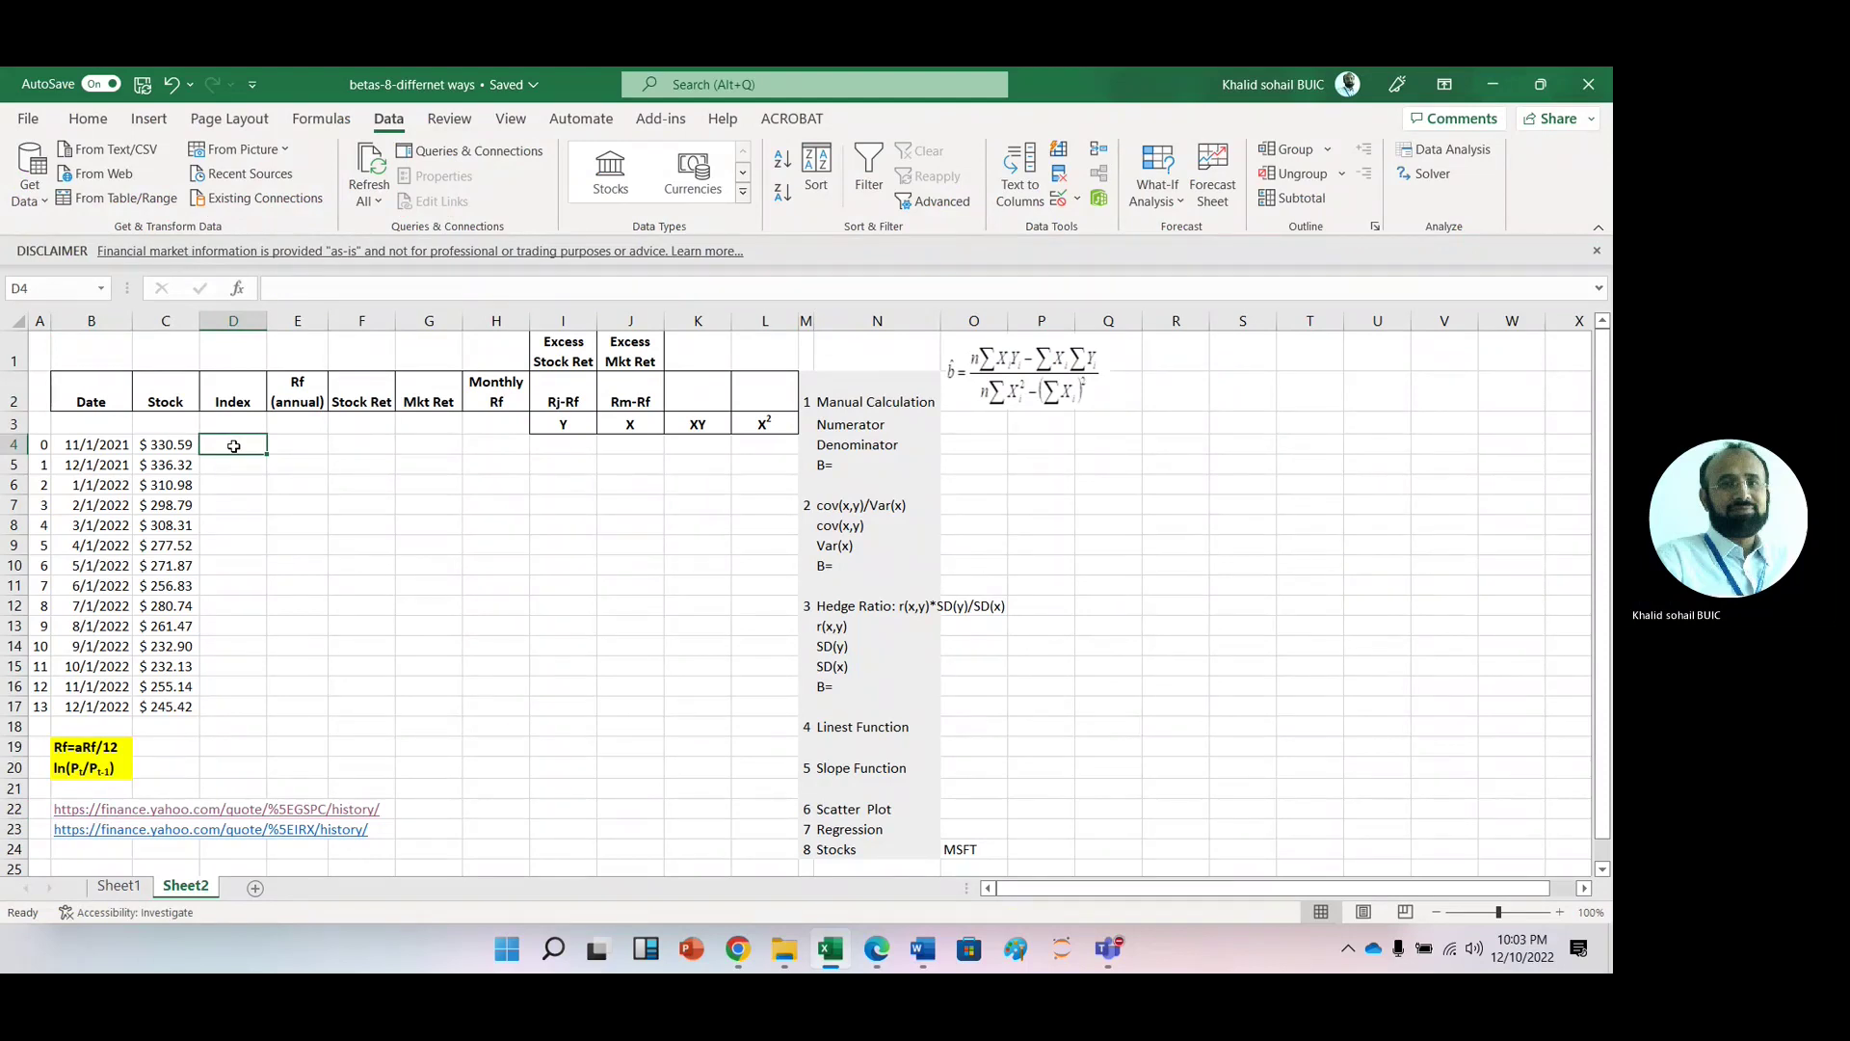
key("Up")
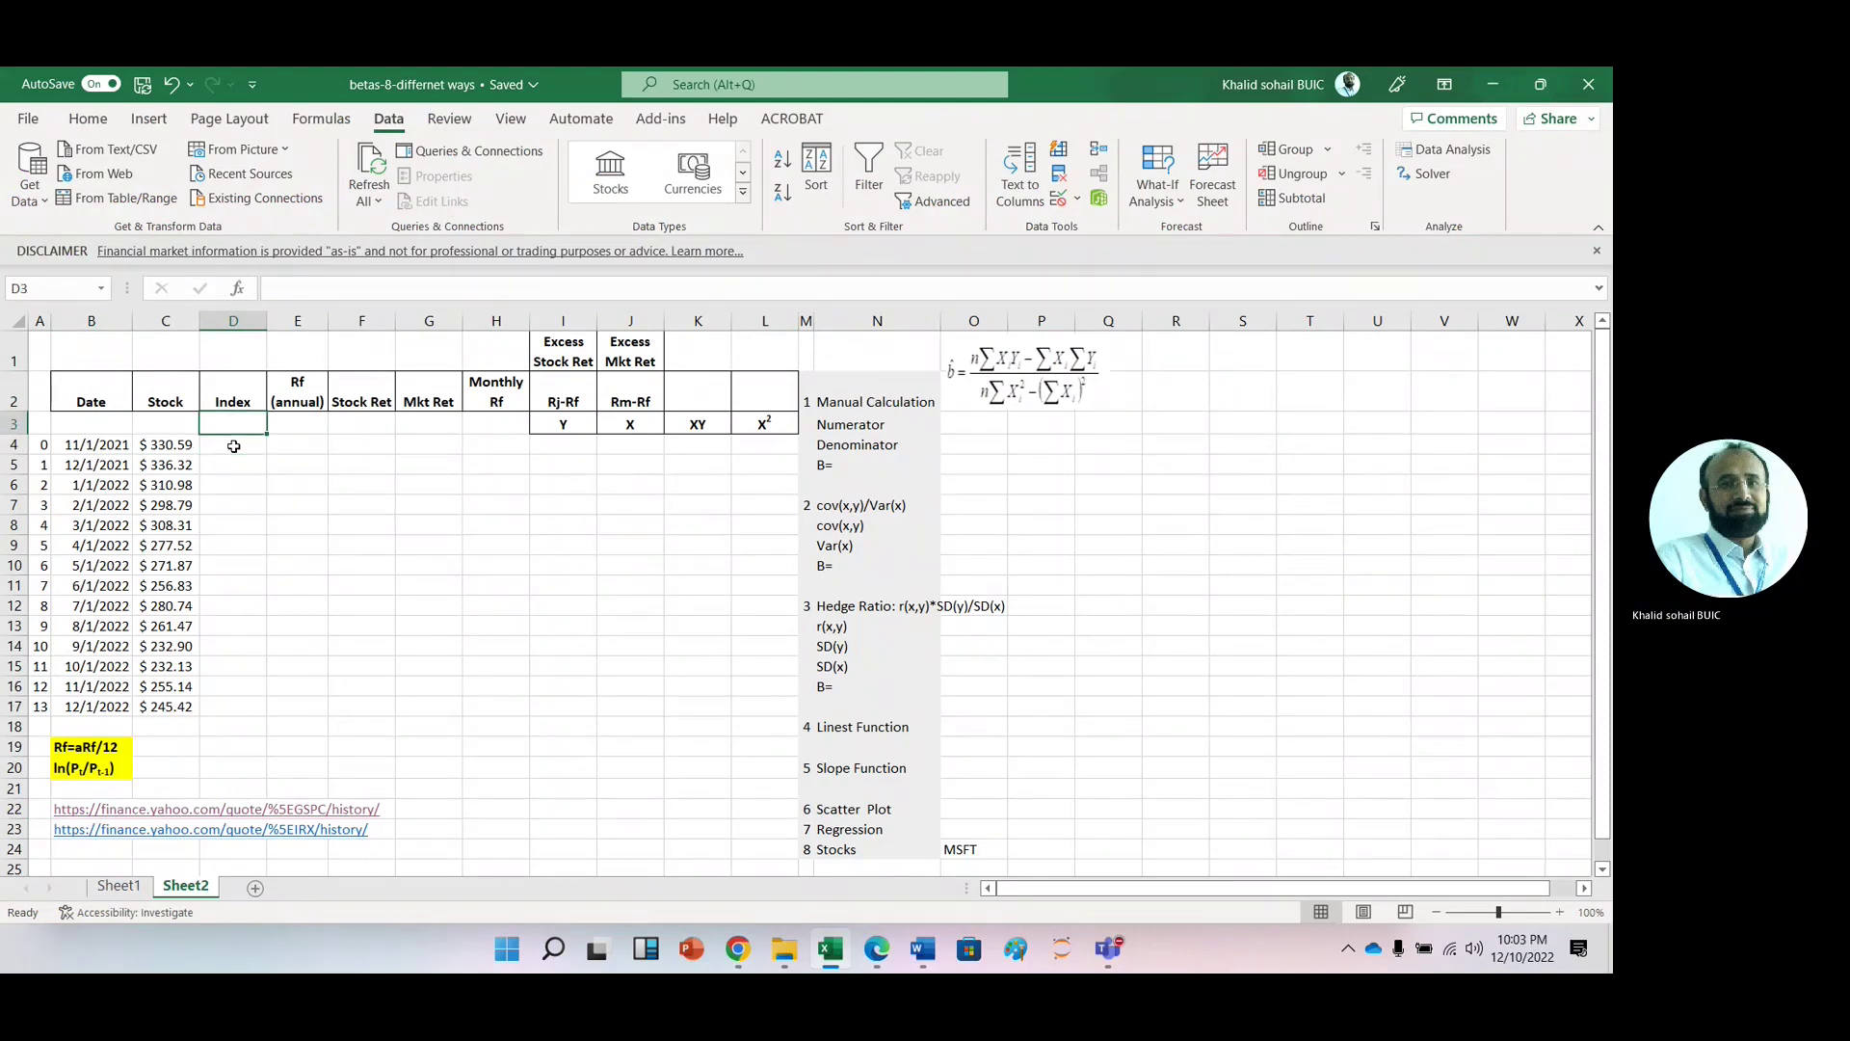
type("Adj Close** 4766.18 4515.55 4373.94 4530.41 4131.93 4132.15 3785.38 4130.29 3955 3585.62 3871.98 4080.11 3934.38 3934.38")
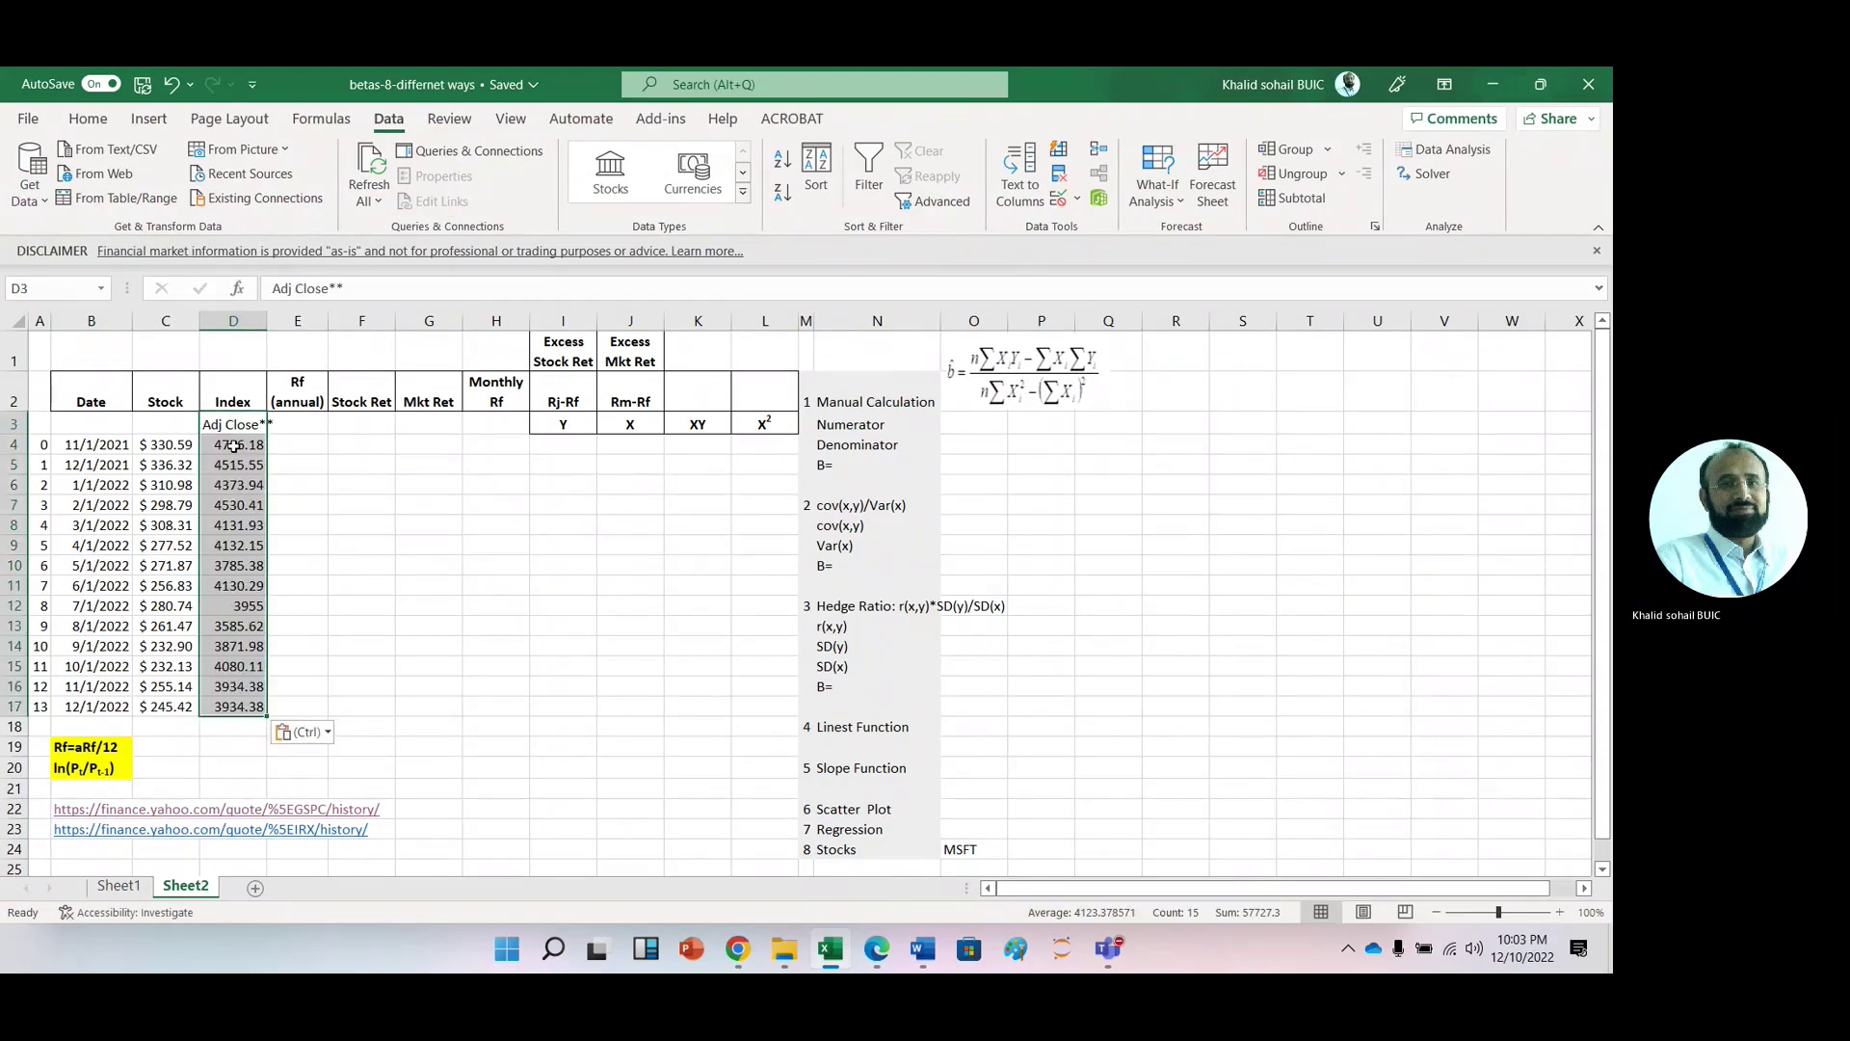
left_click(310, 529)
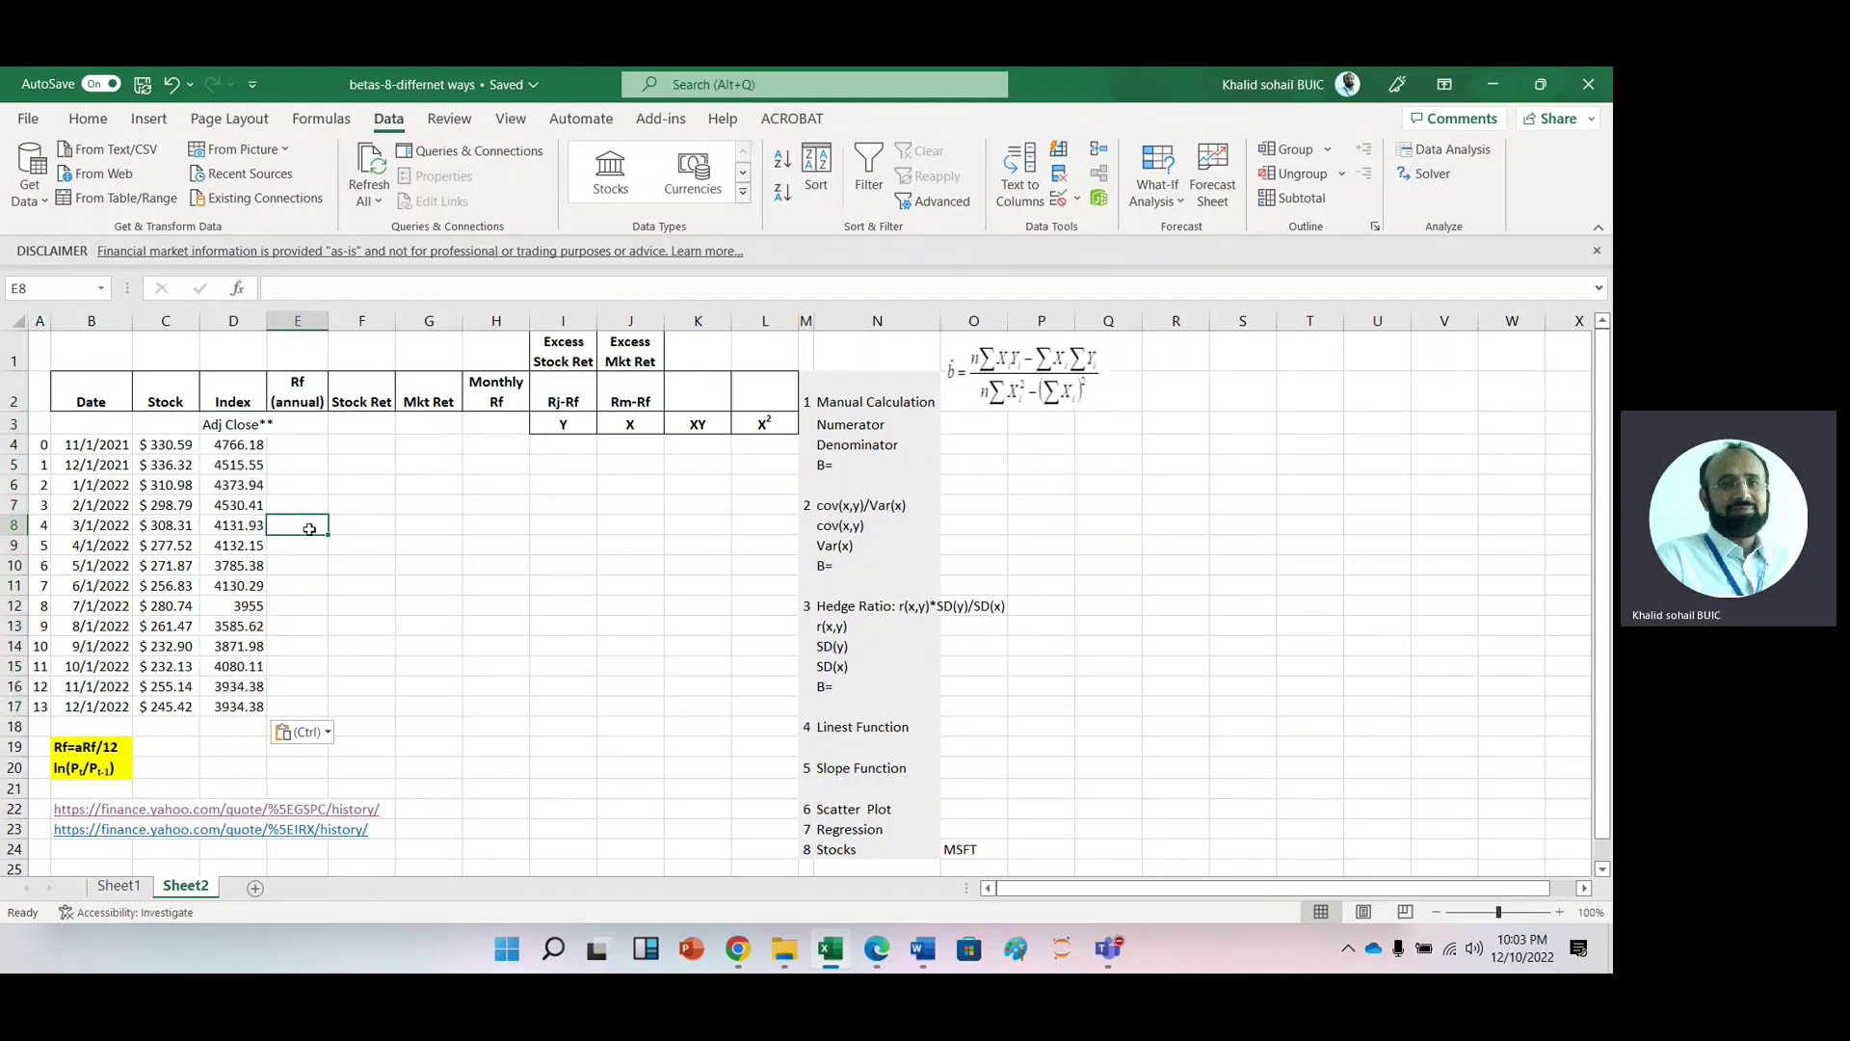
Step: Open the 13 Week Treasury Bill (^IRX) history link from cell B23 in the browser and set the data frequency to Monthly
left_click(309, 397)
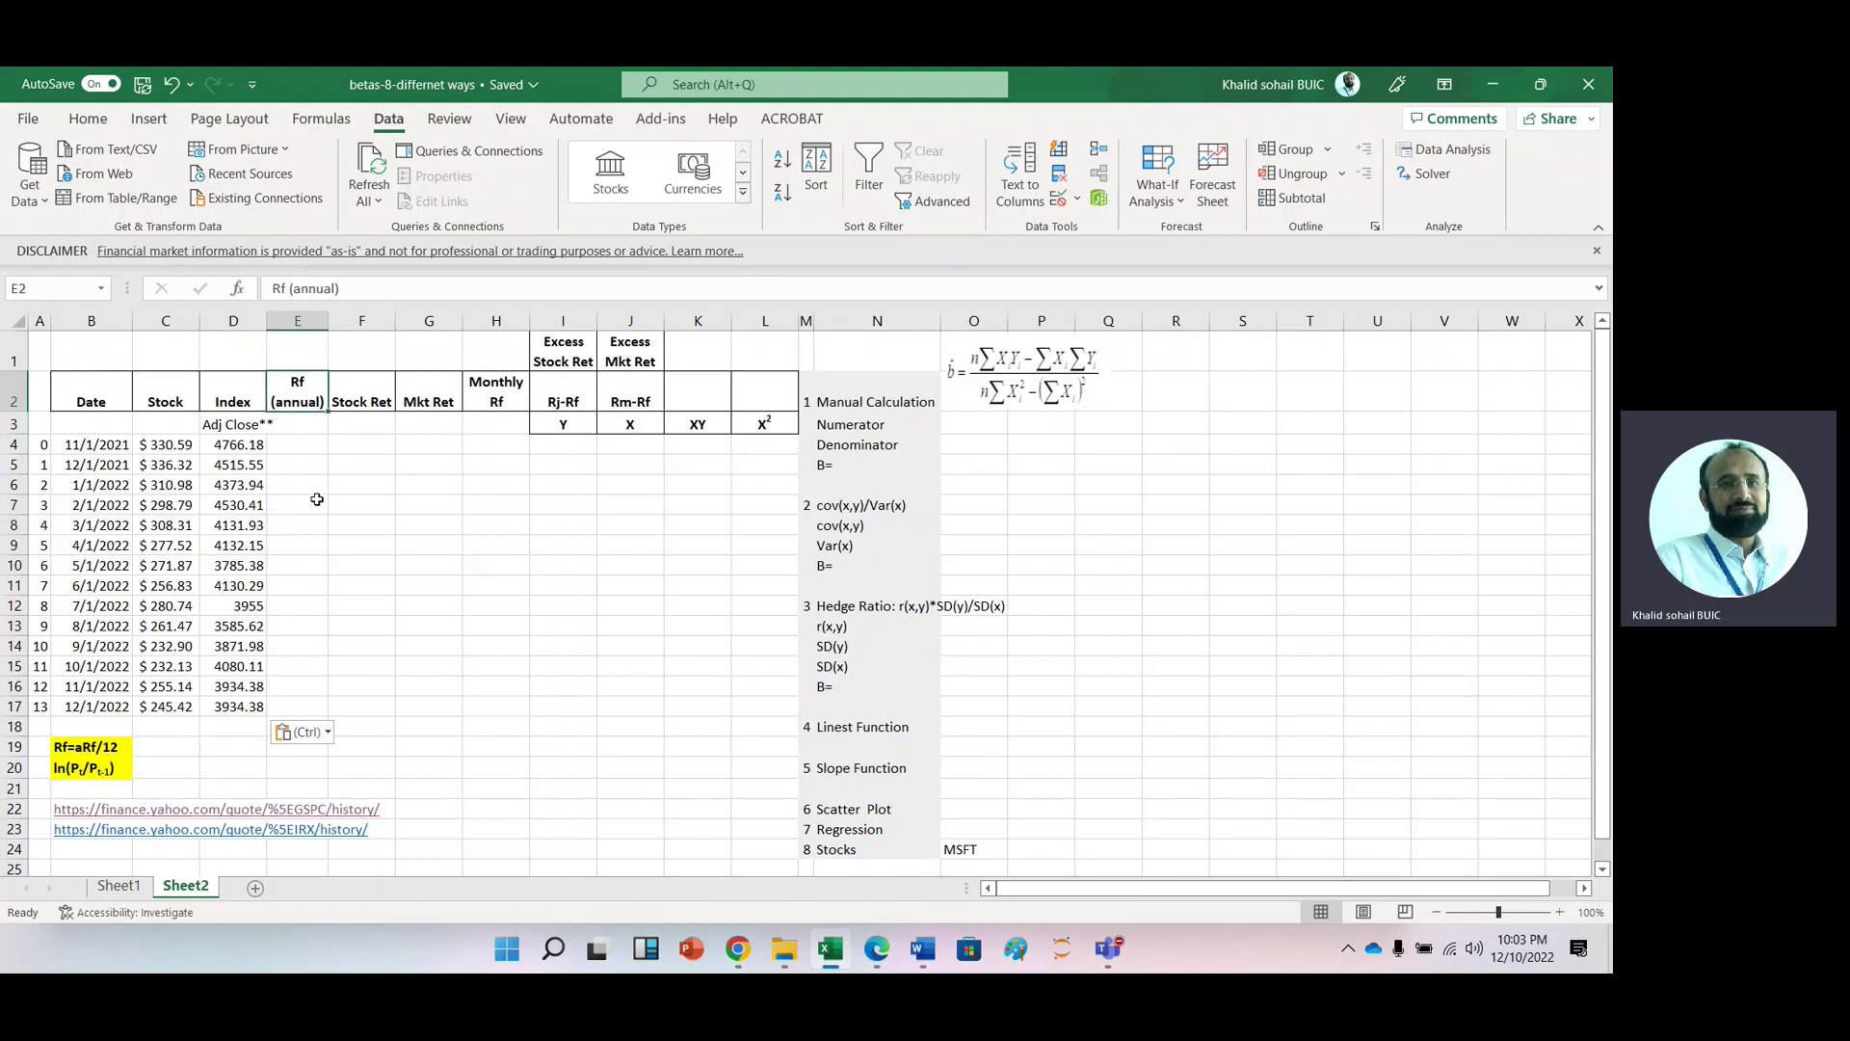
left_click(69, 831)
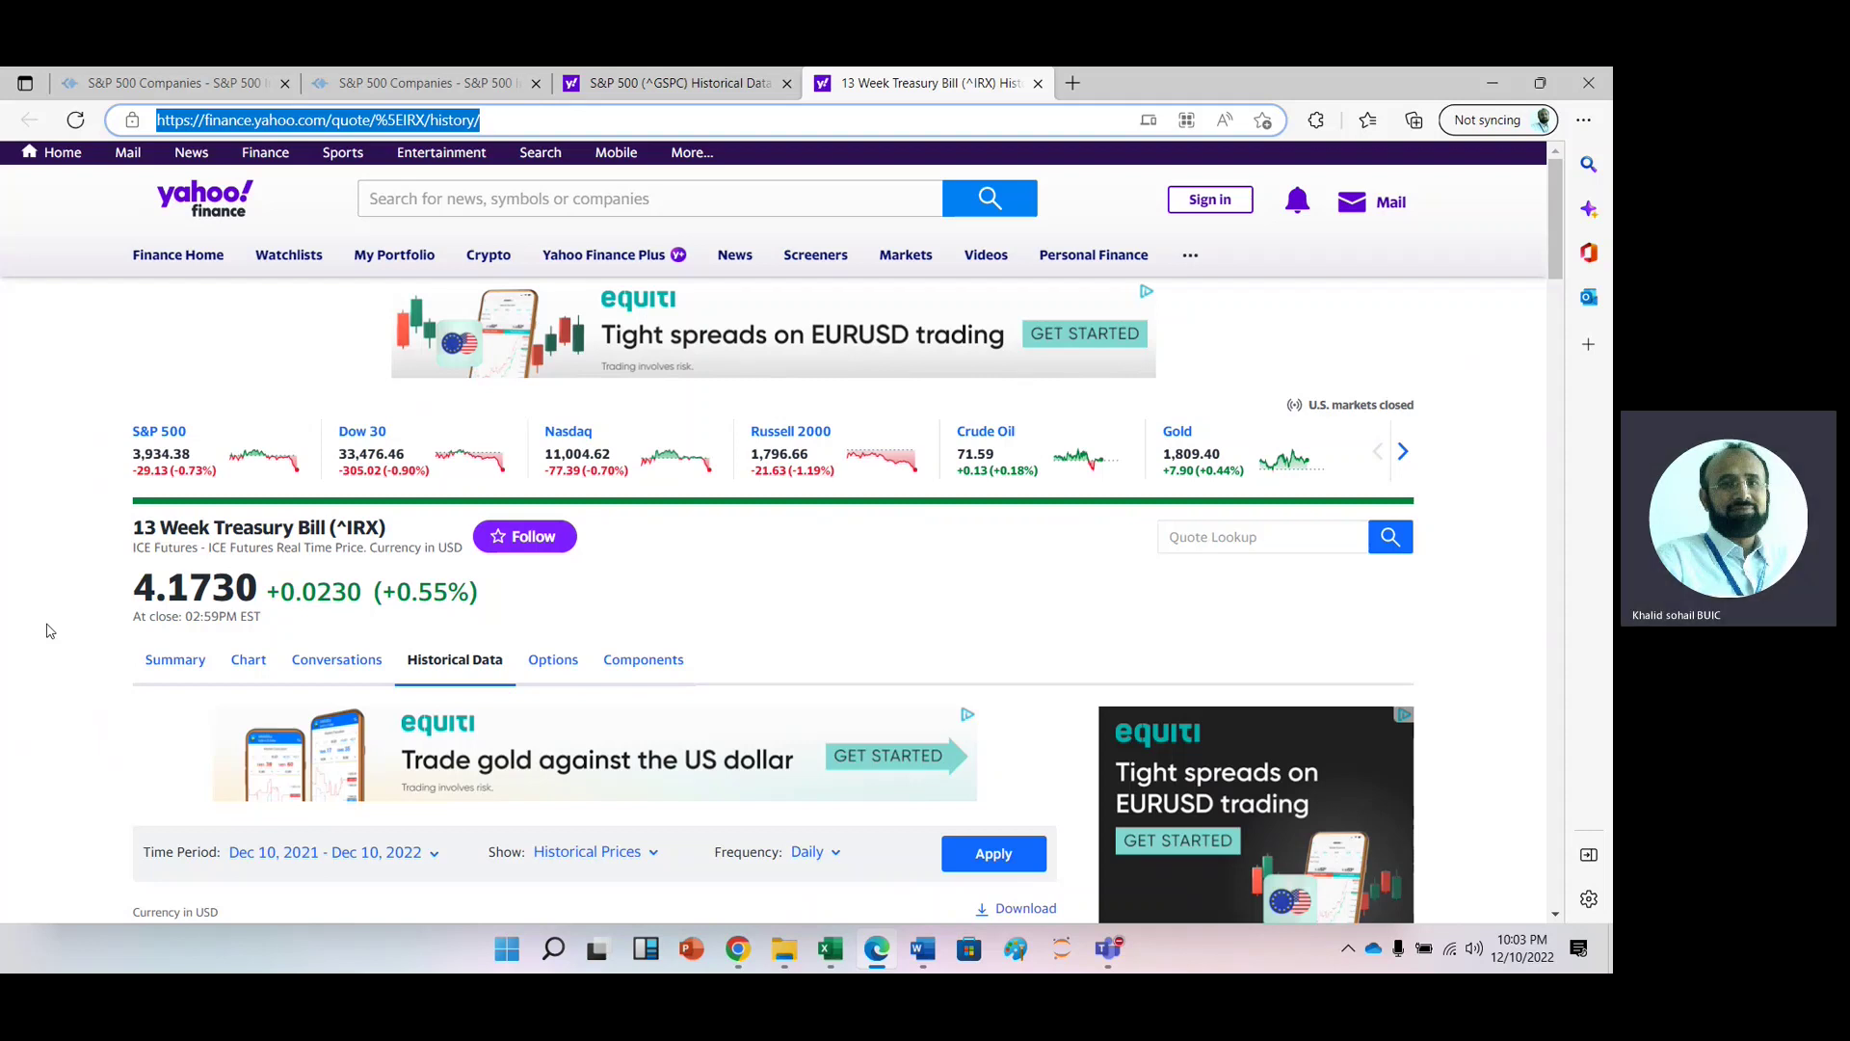
left_click(1554, 915)
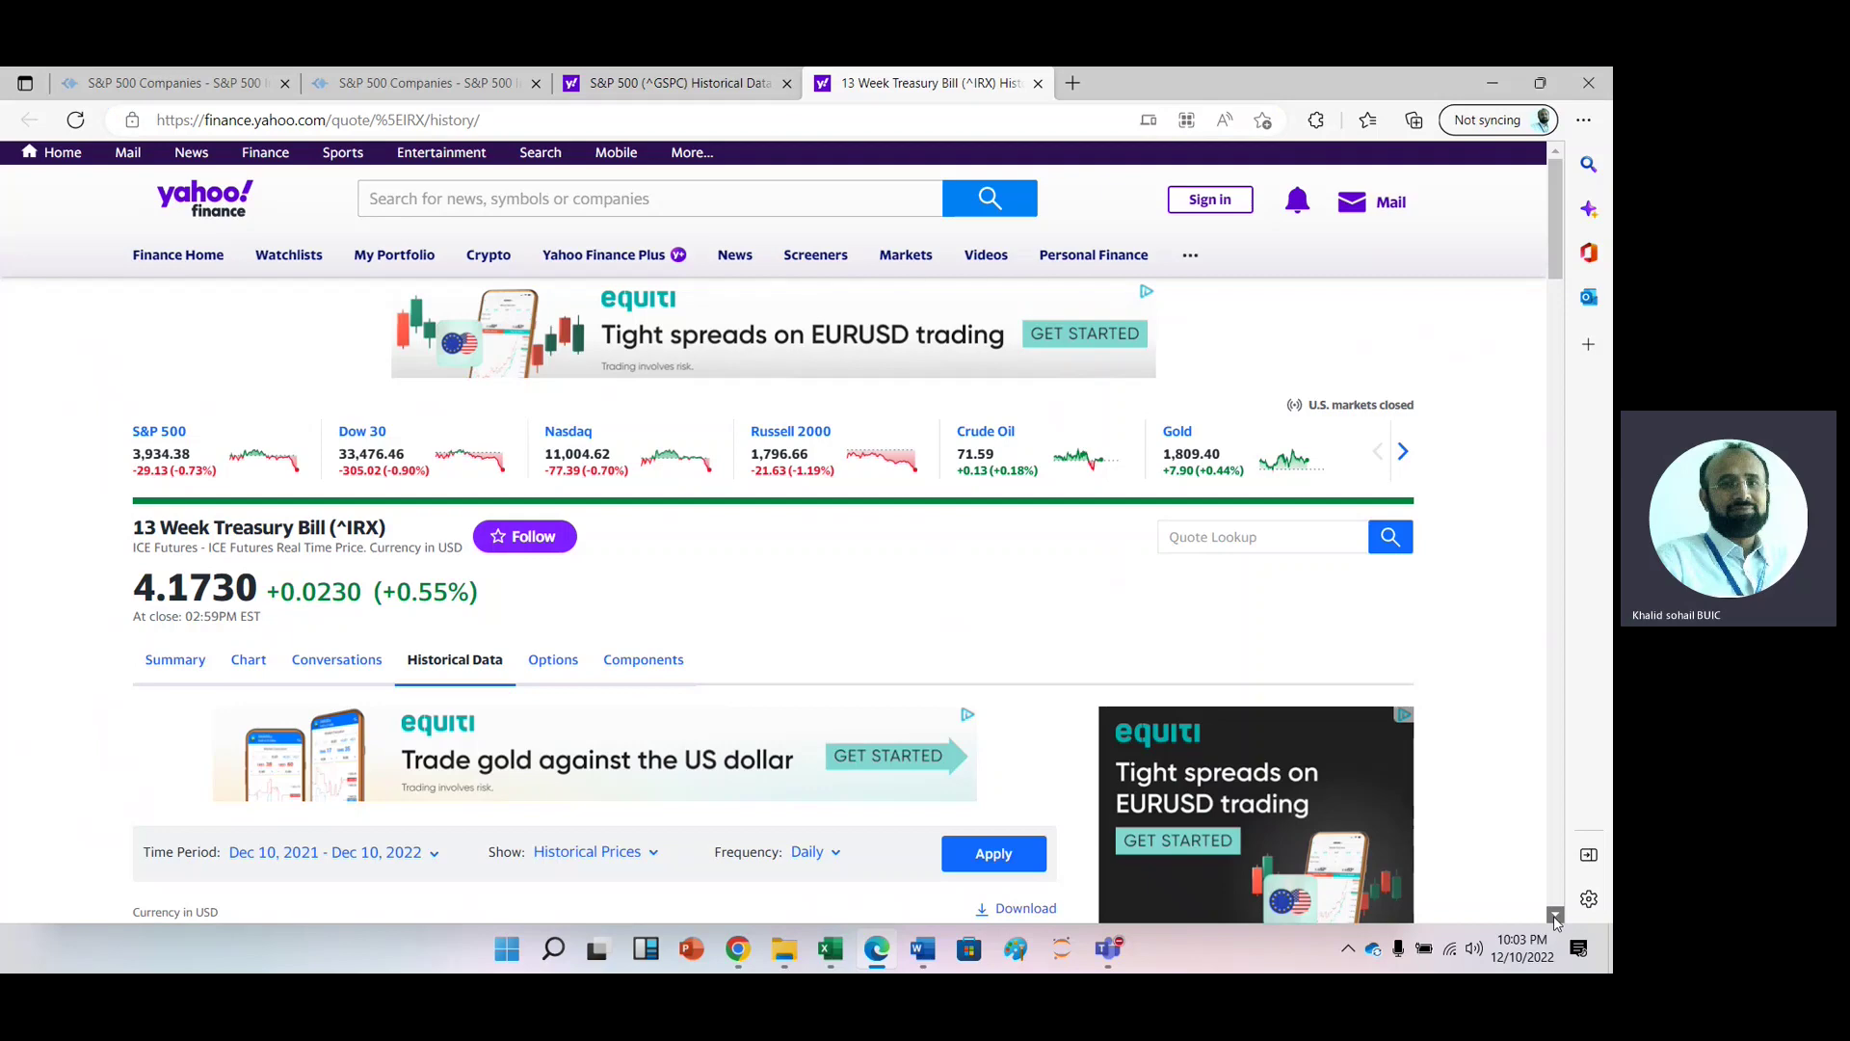
scroll(1554, 916, "down", 4)
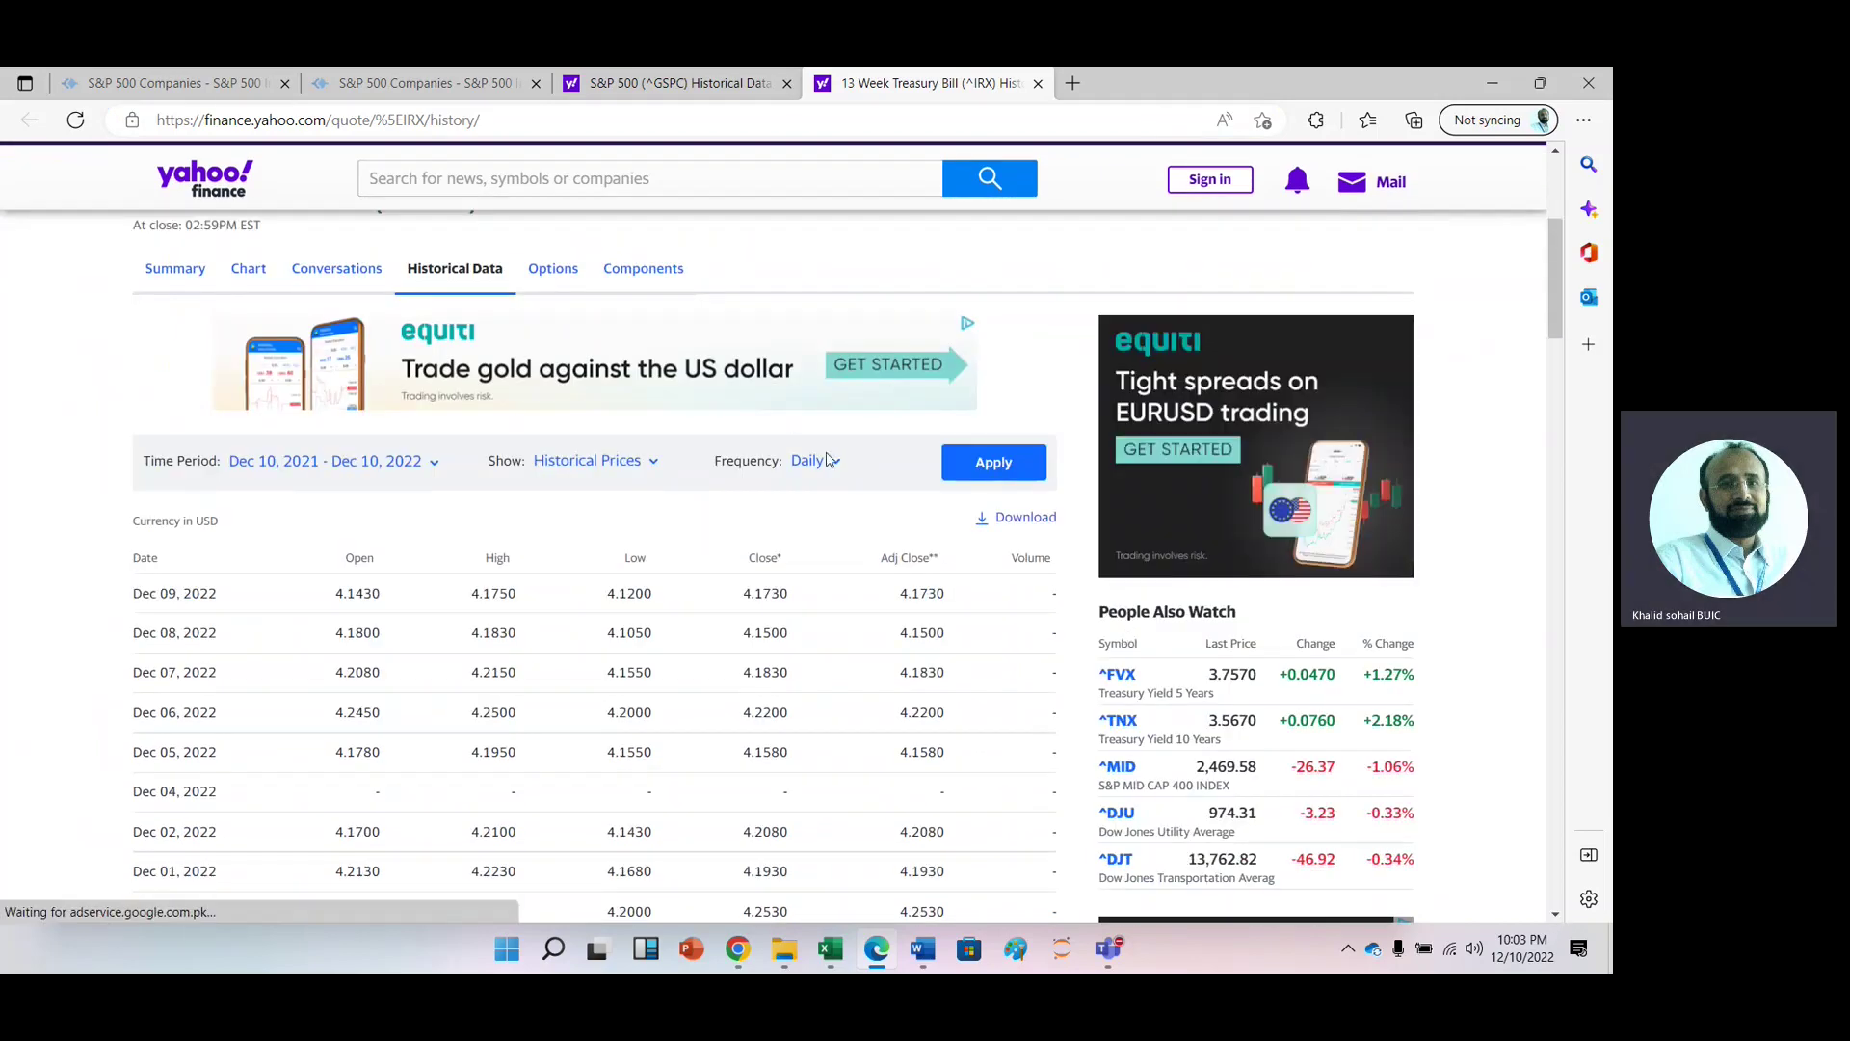
left_click(837, 463)
left_click(779, 583)
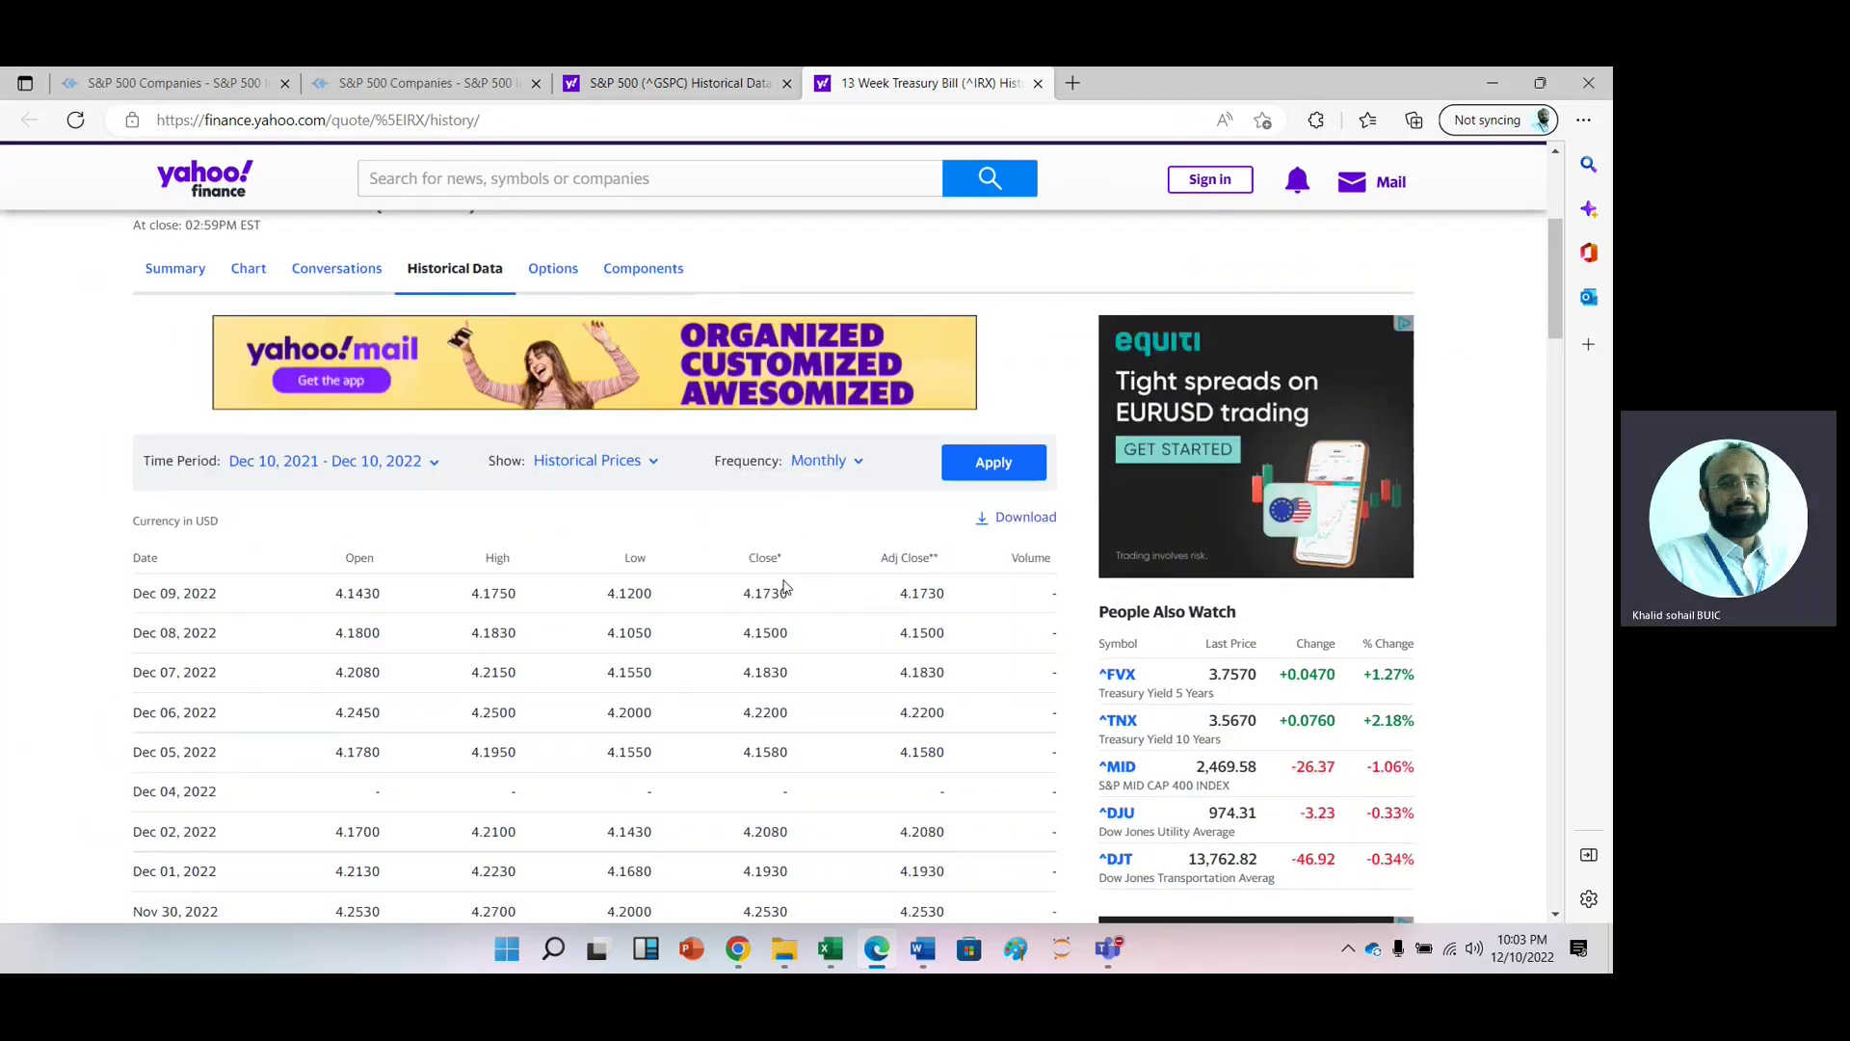
Step: Apply a time period starting Nov 10, 2021 to the Treasury Bill data and copy the filtered page's web address
left_click(307, 463)
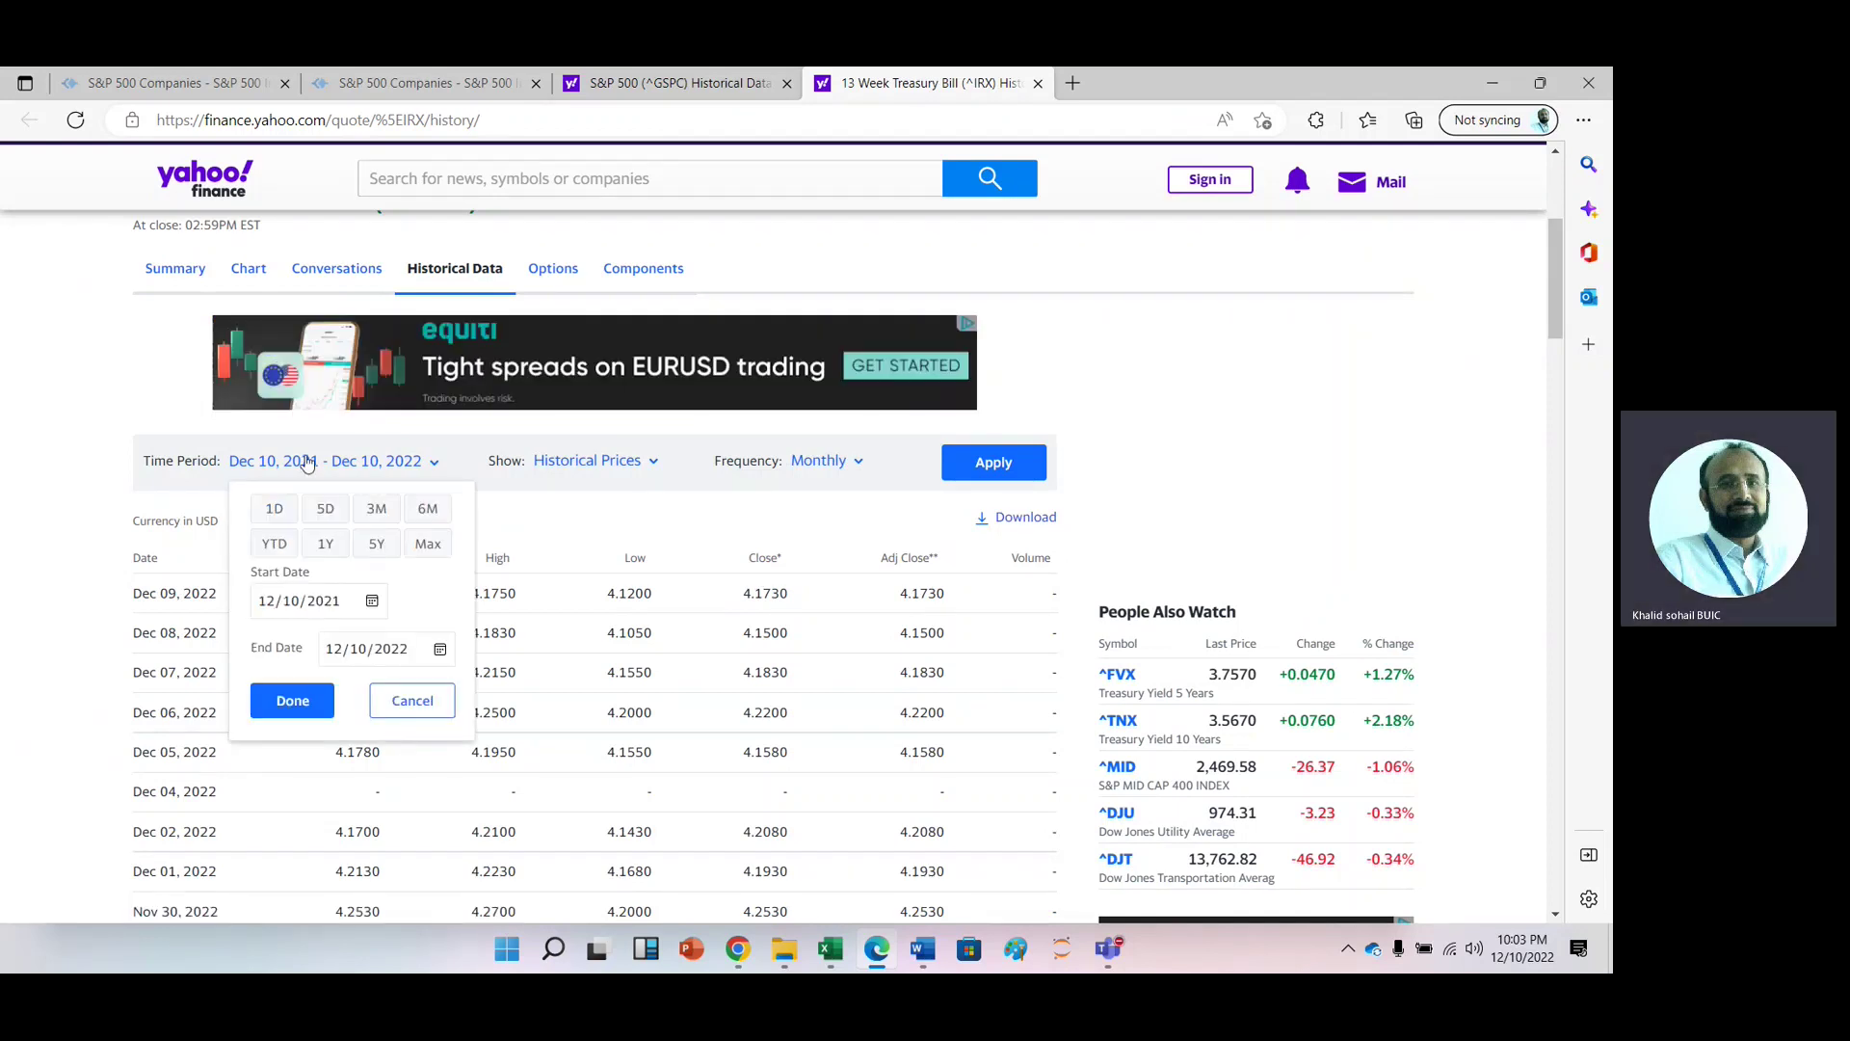
left_click(265, 601)
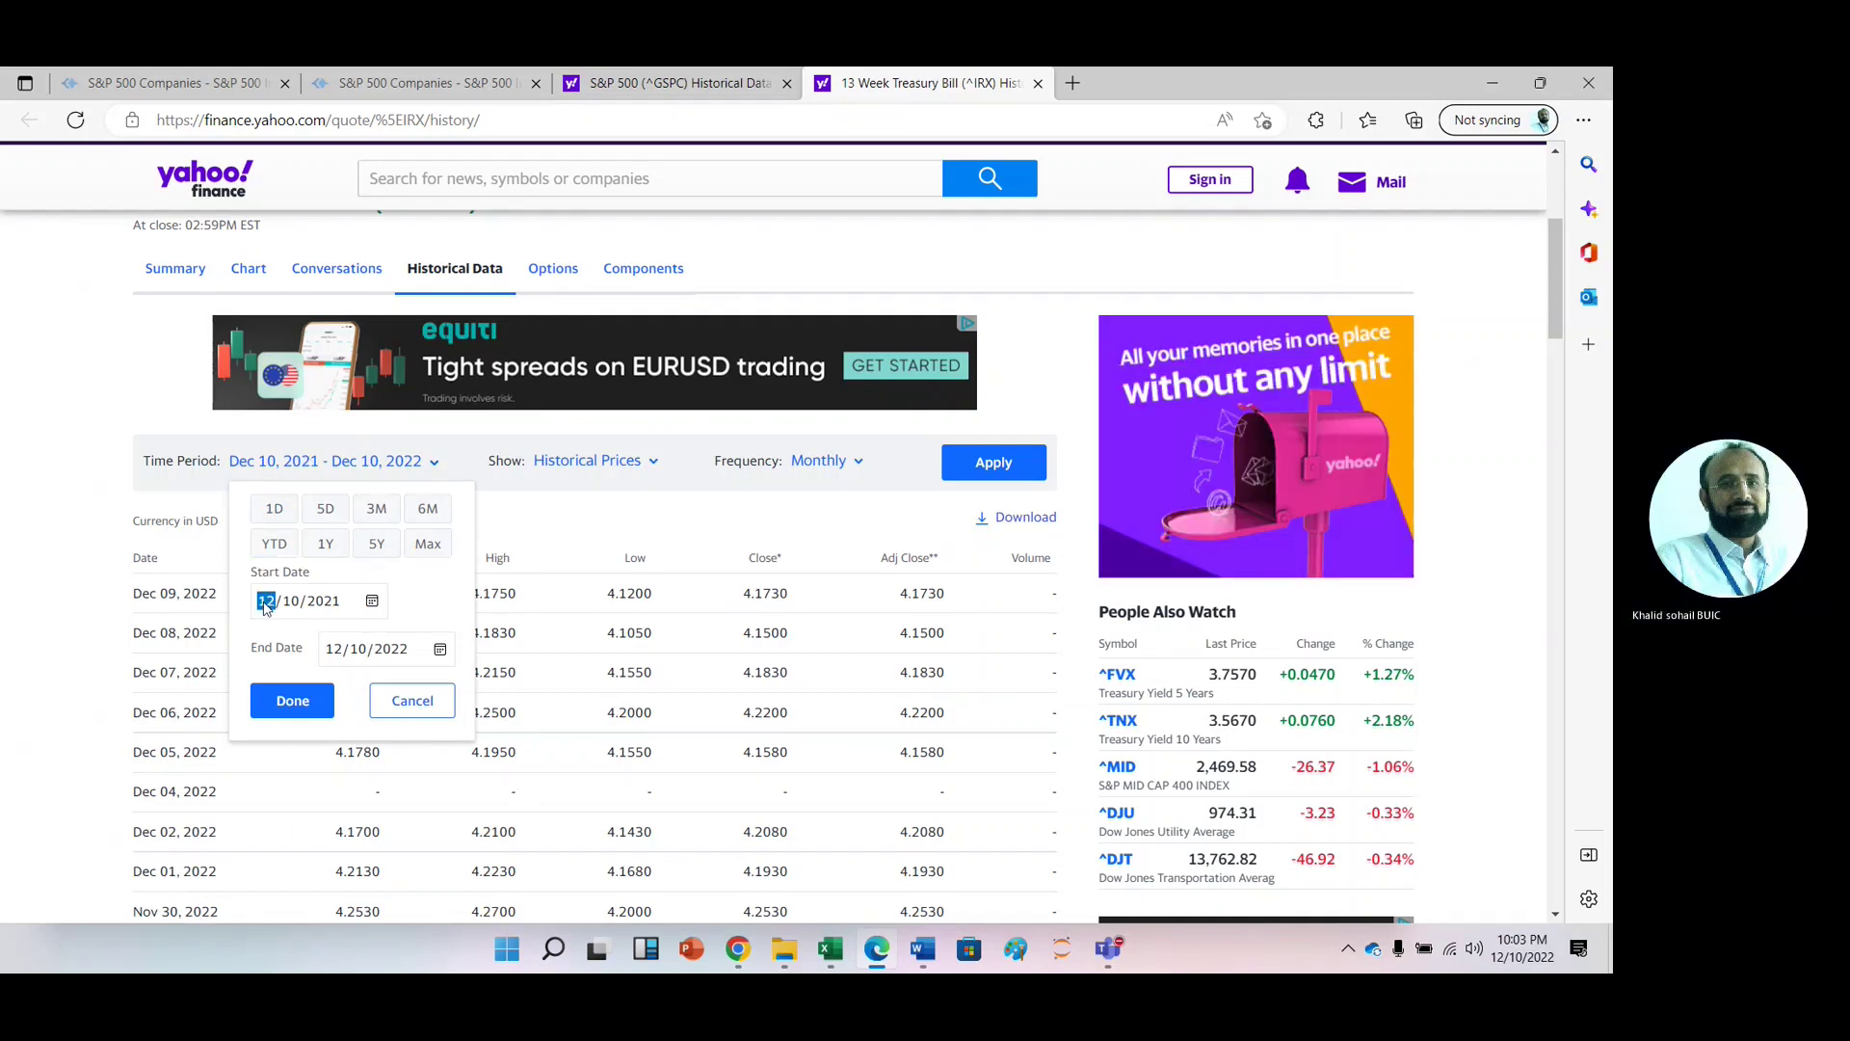
key("Down")
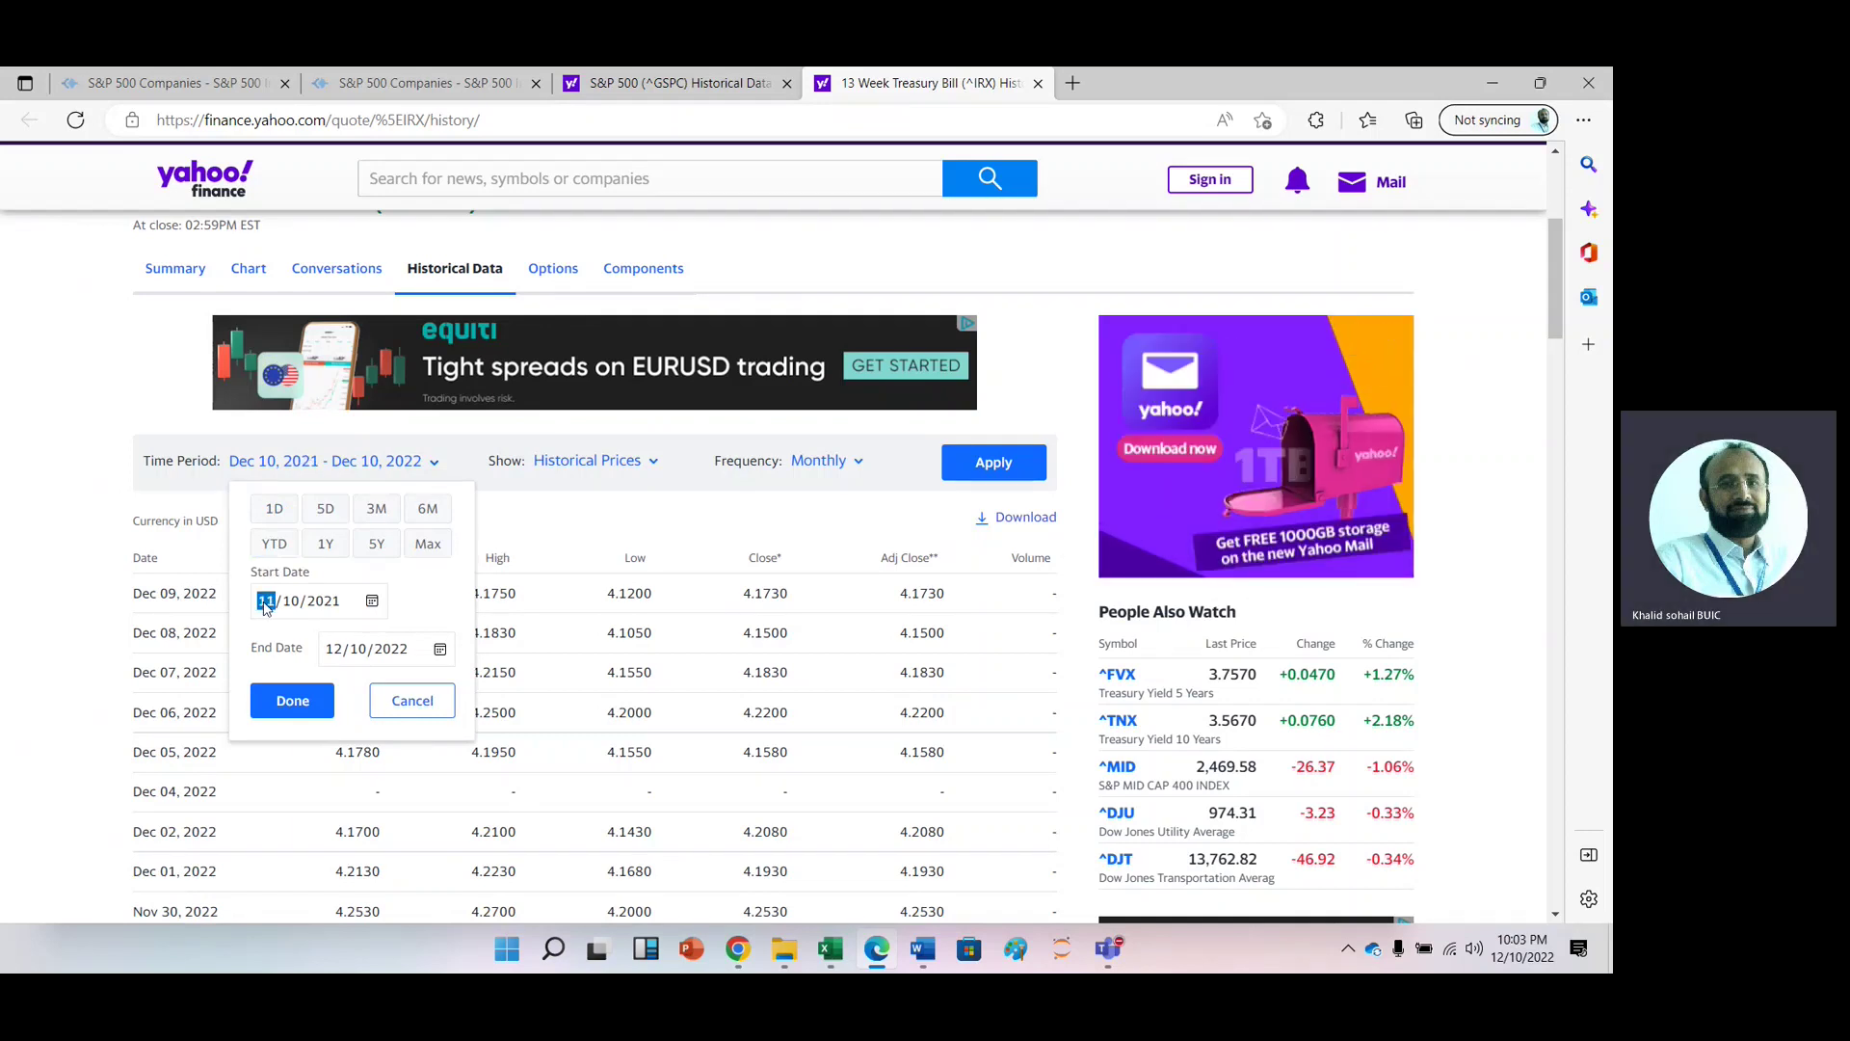
left_click(293, 709)
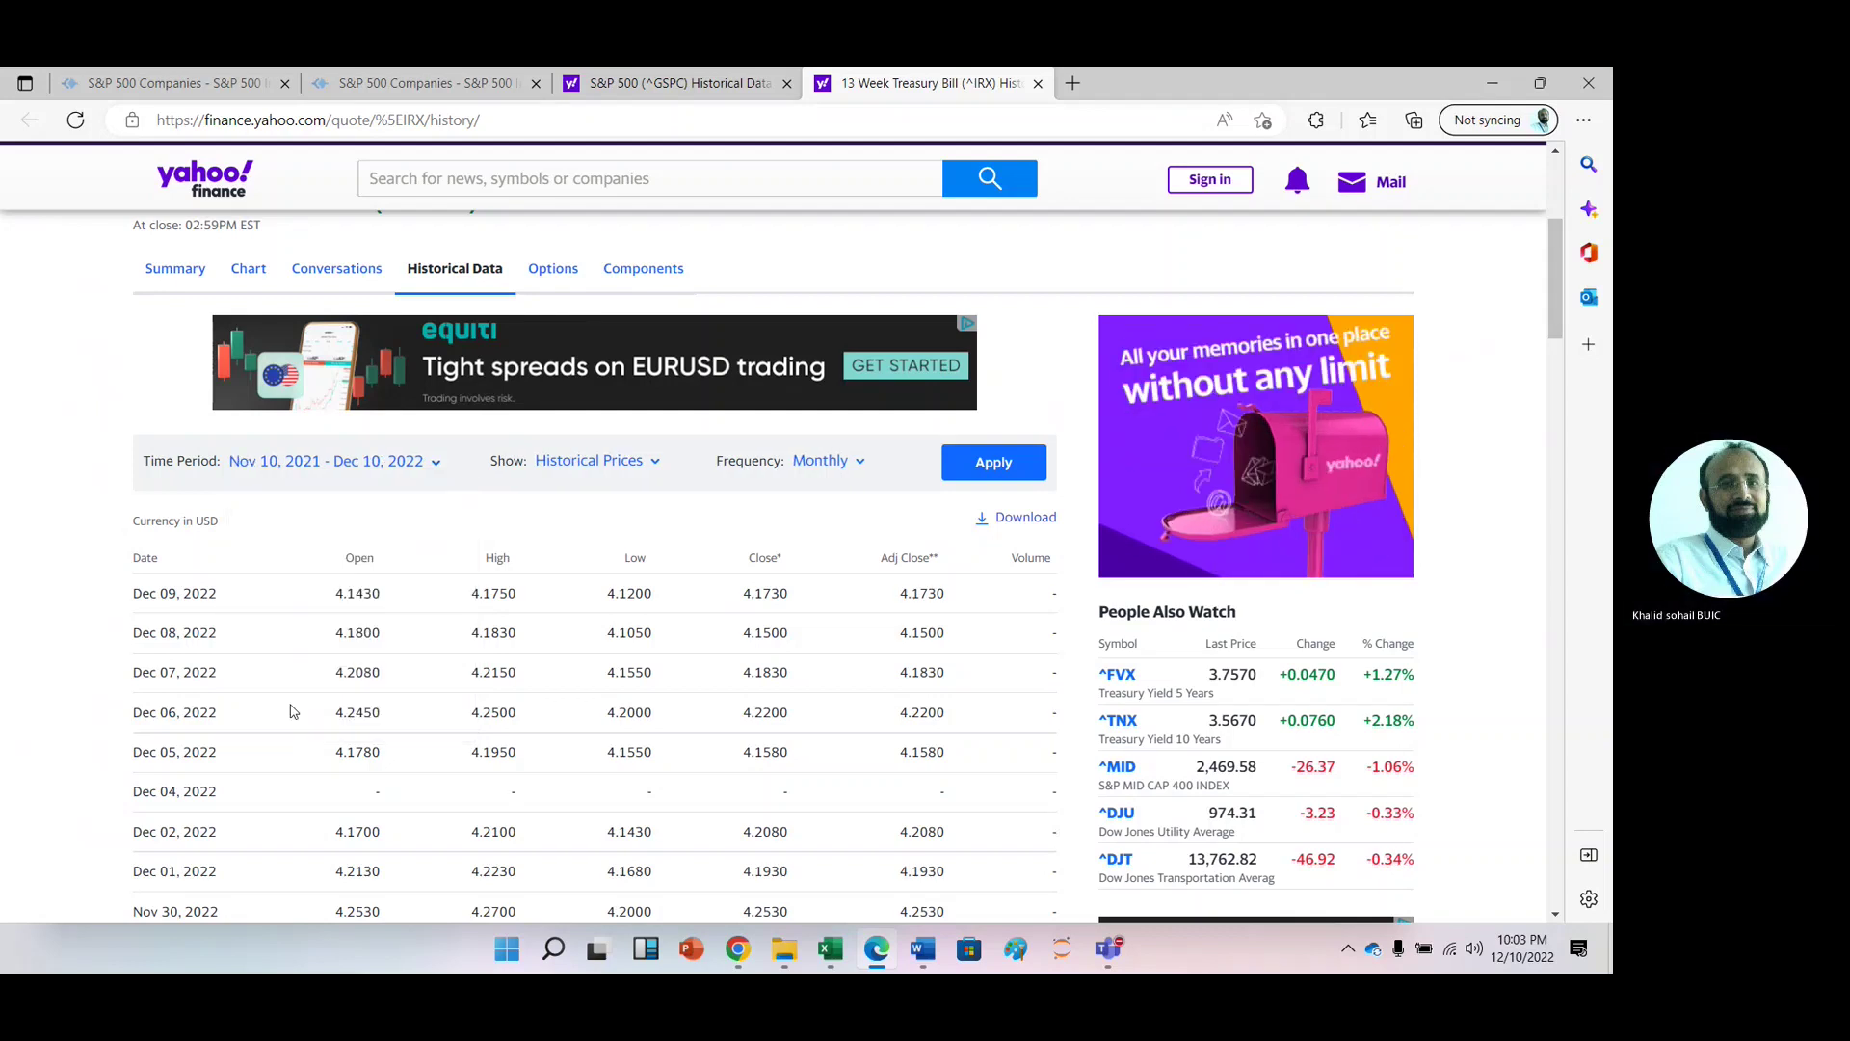
left_click(988, 466)
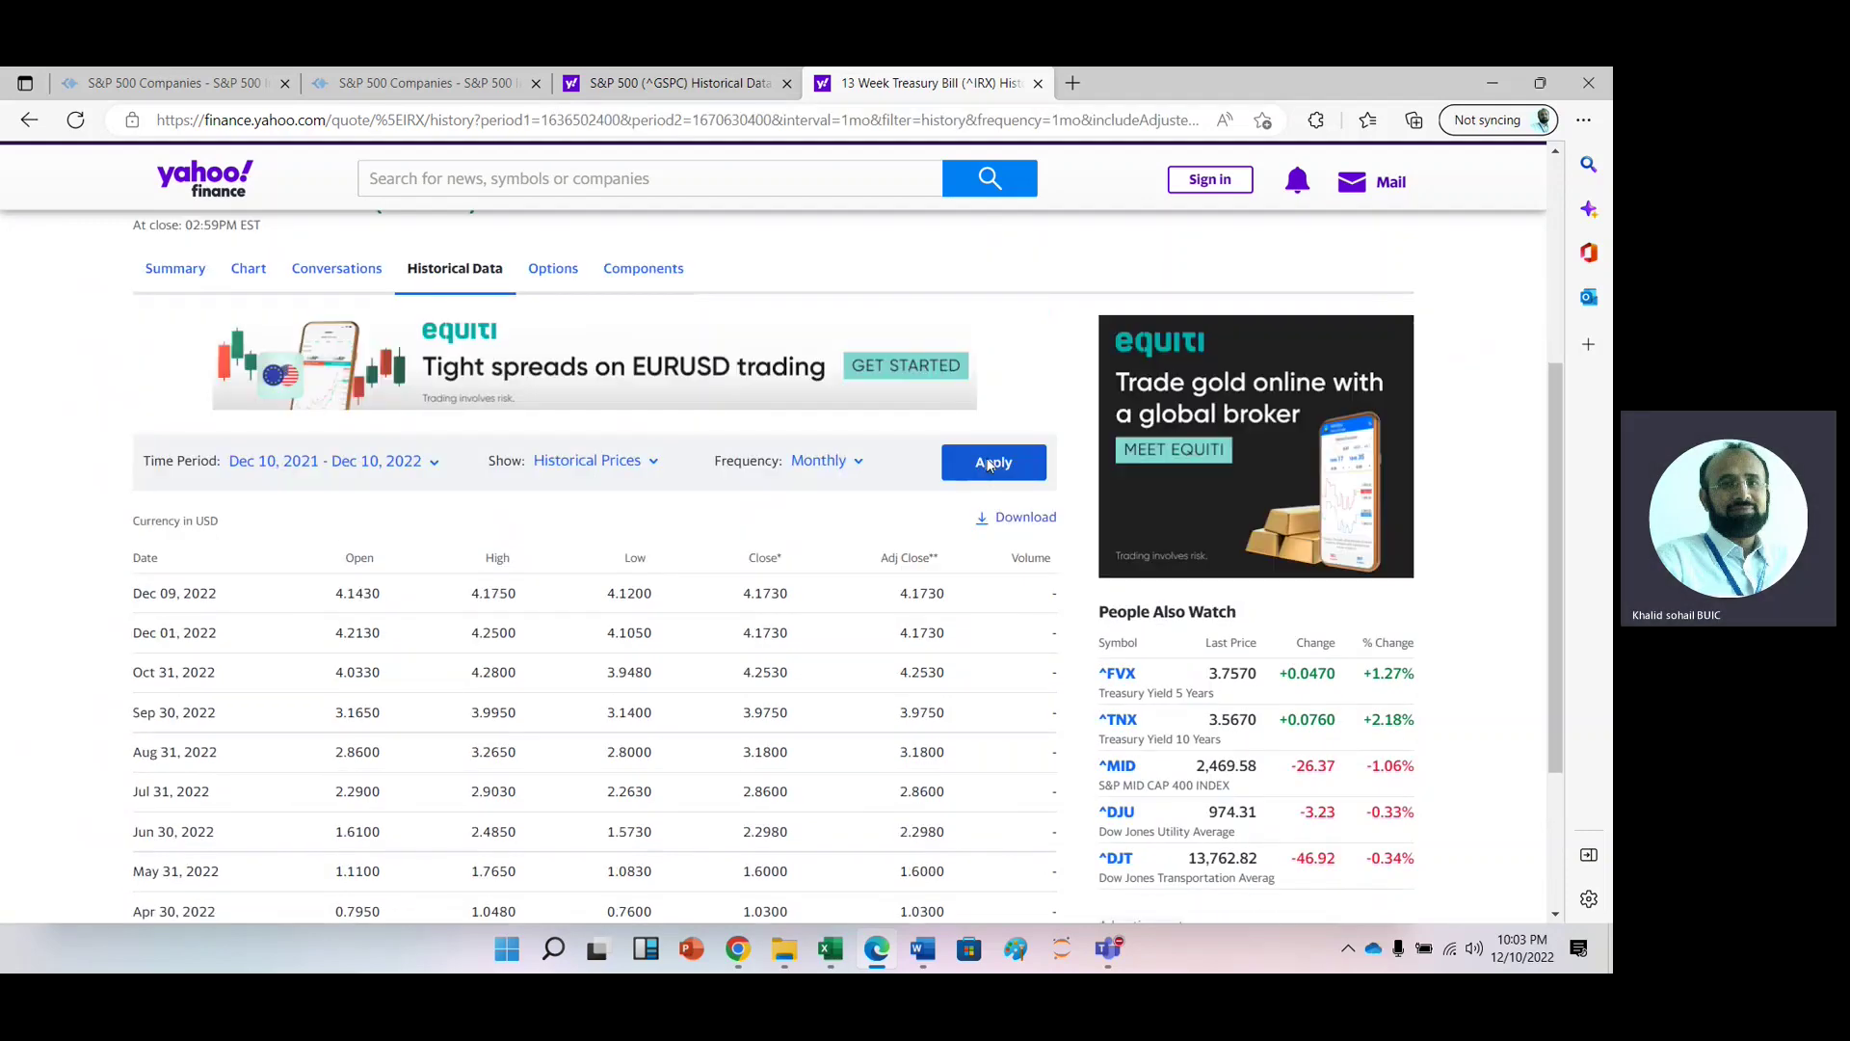
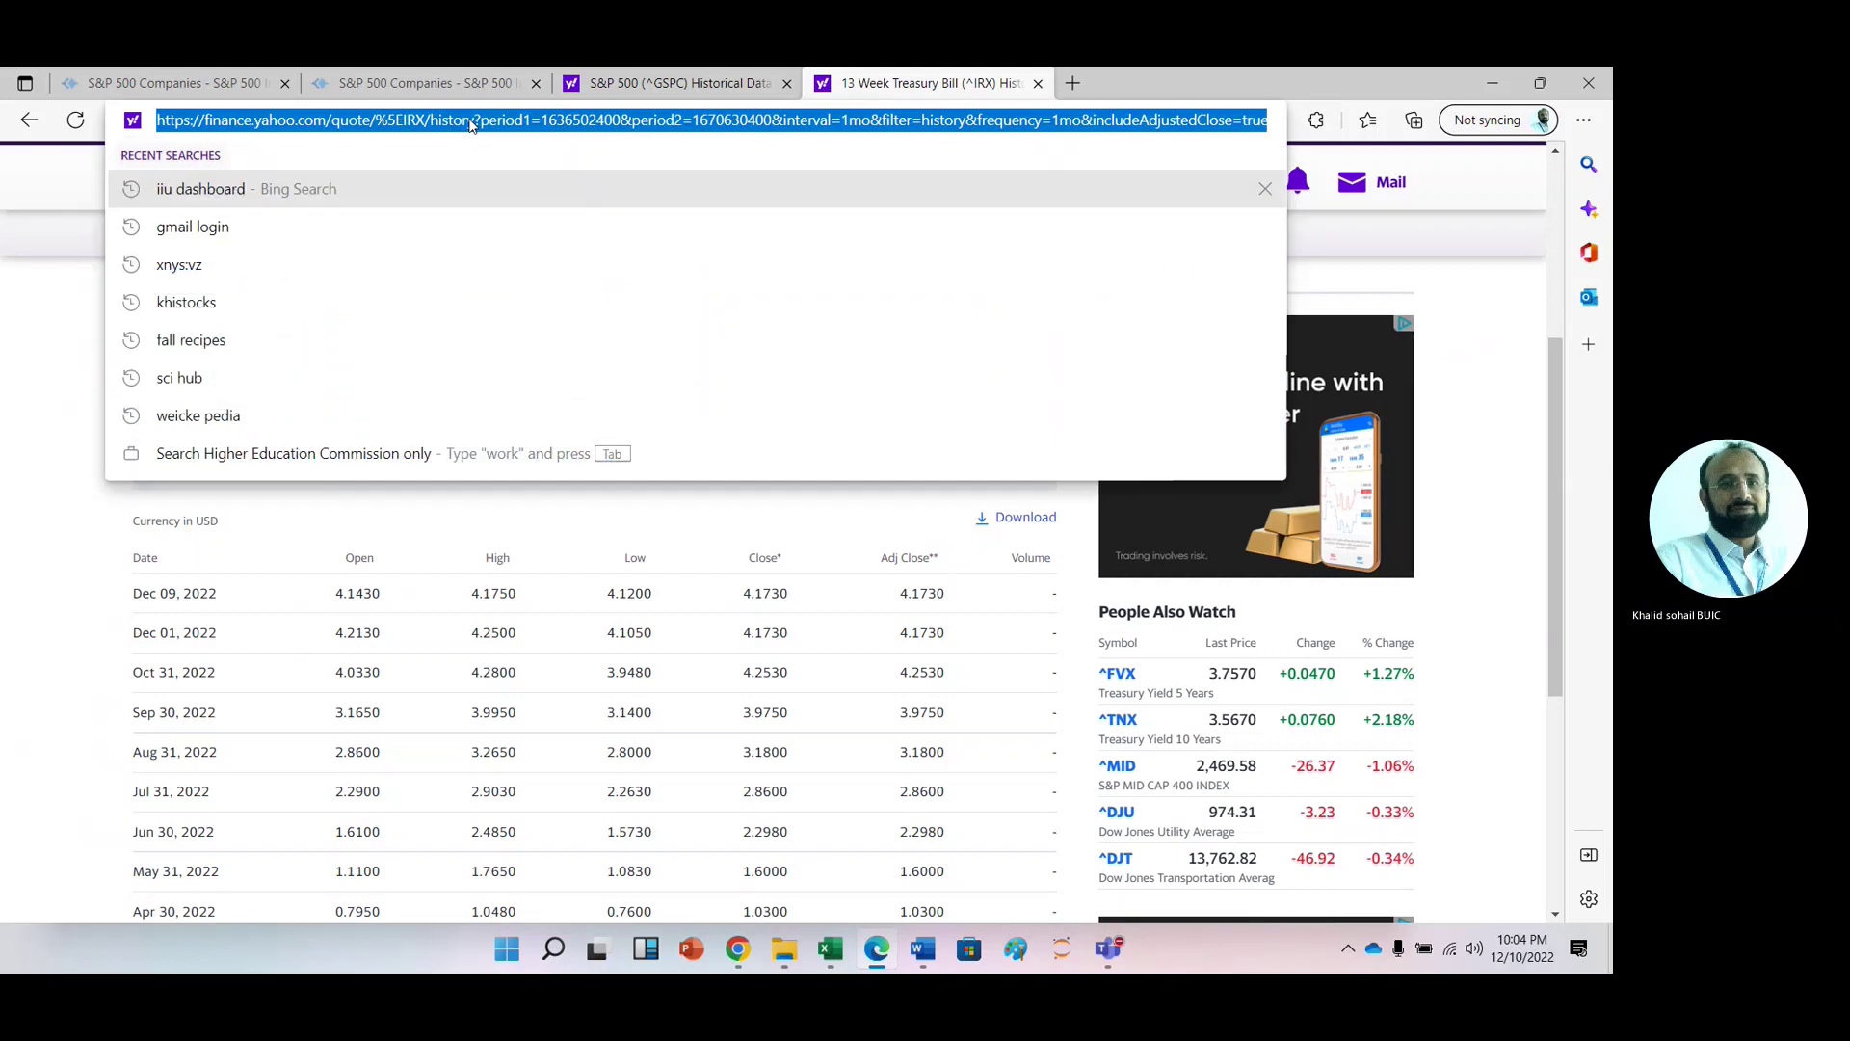
Step: Return to Excel, import the copied Treasury Bill history address as web data, and open Table 0 for transformation
left_click(831, 950)
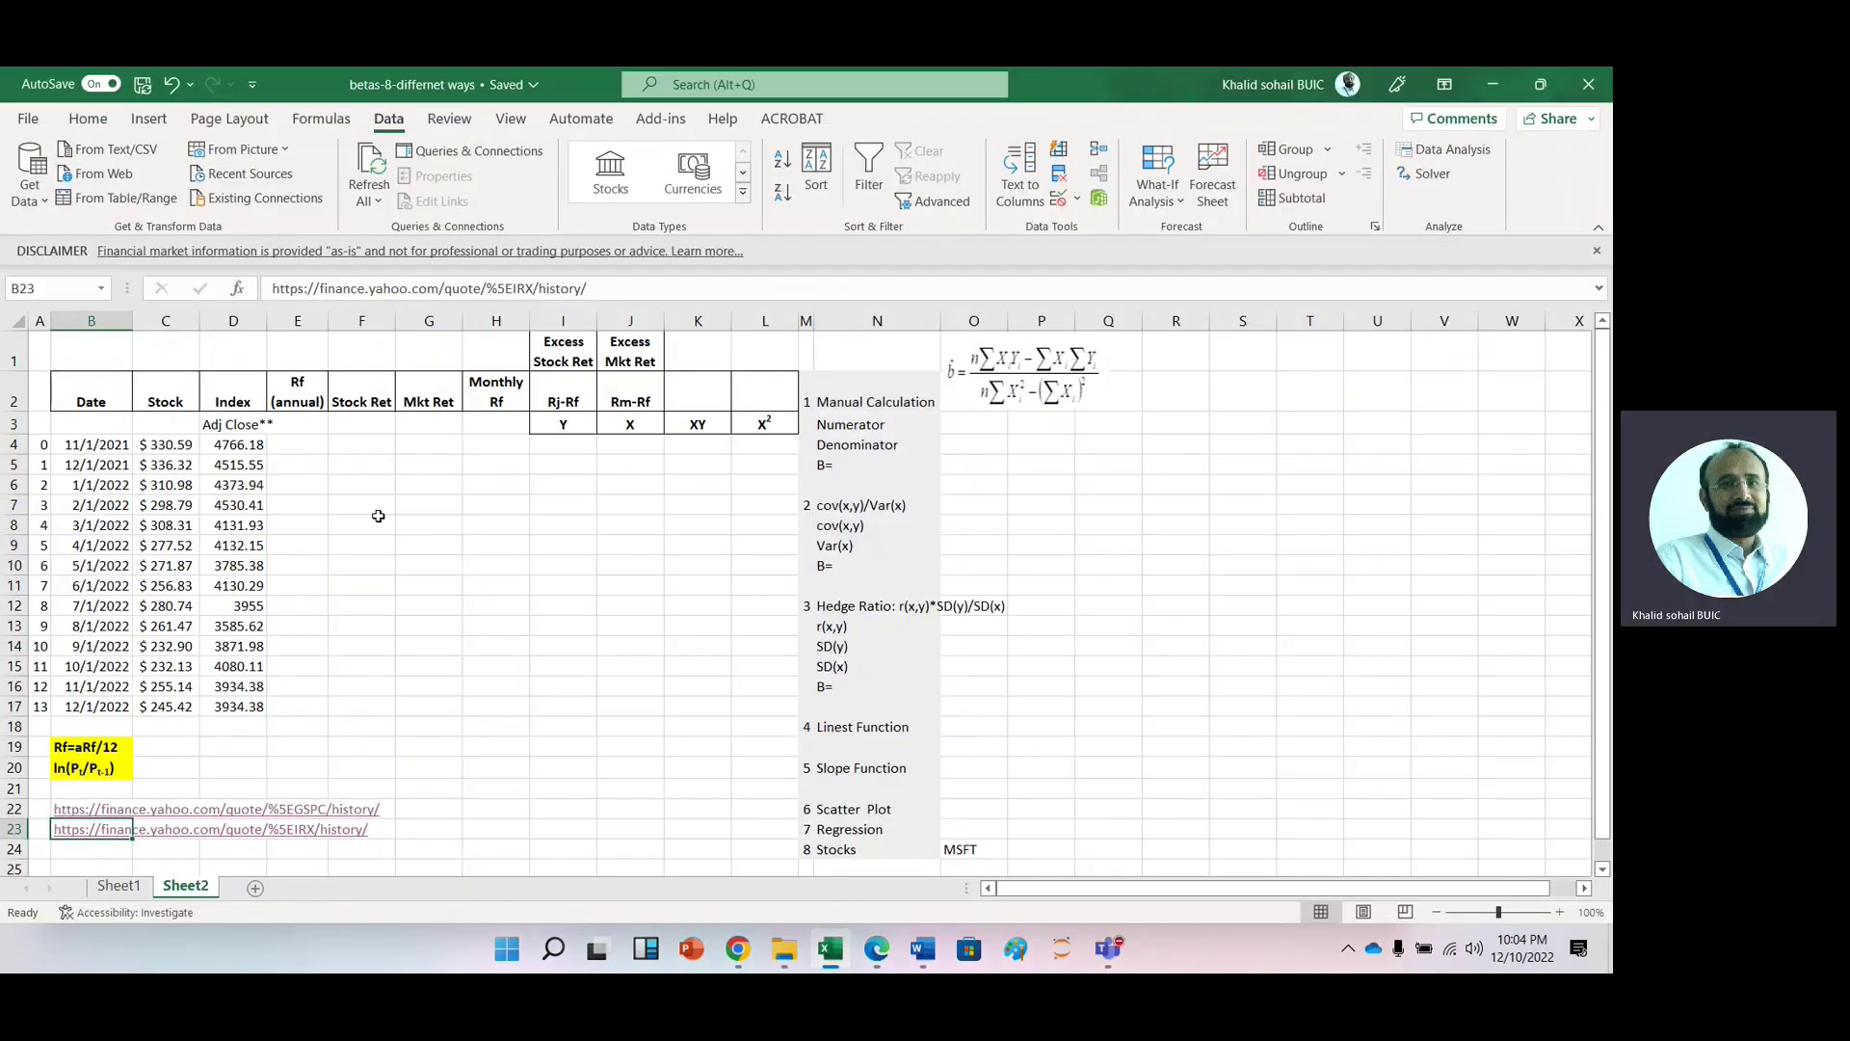
left_click(88, 177)
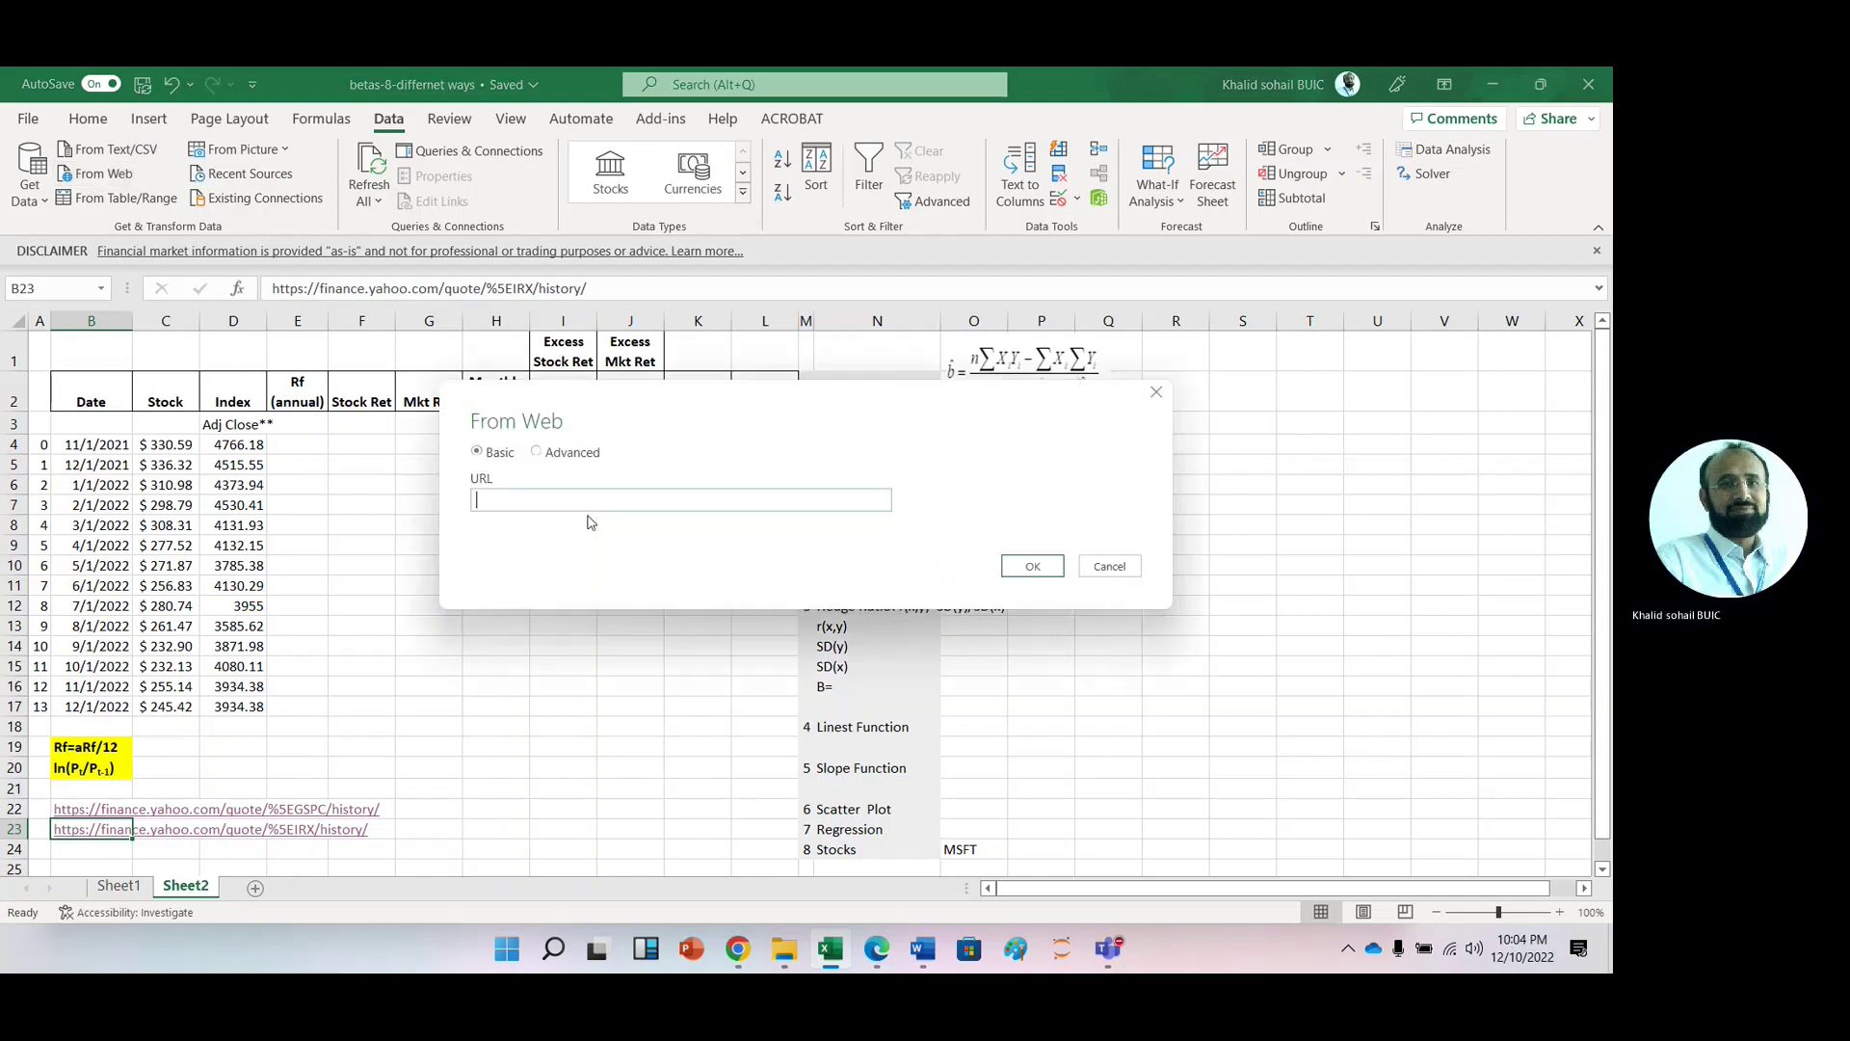
key("ctrl+v")
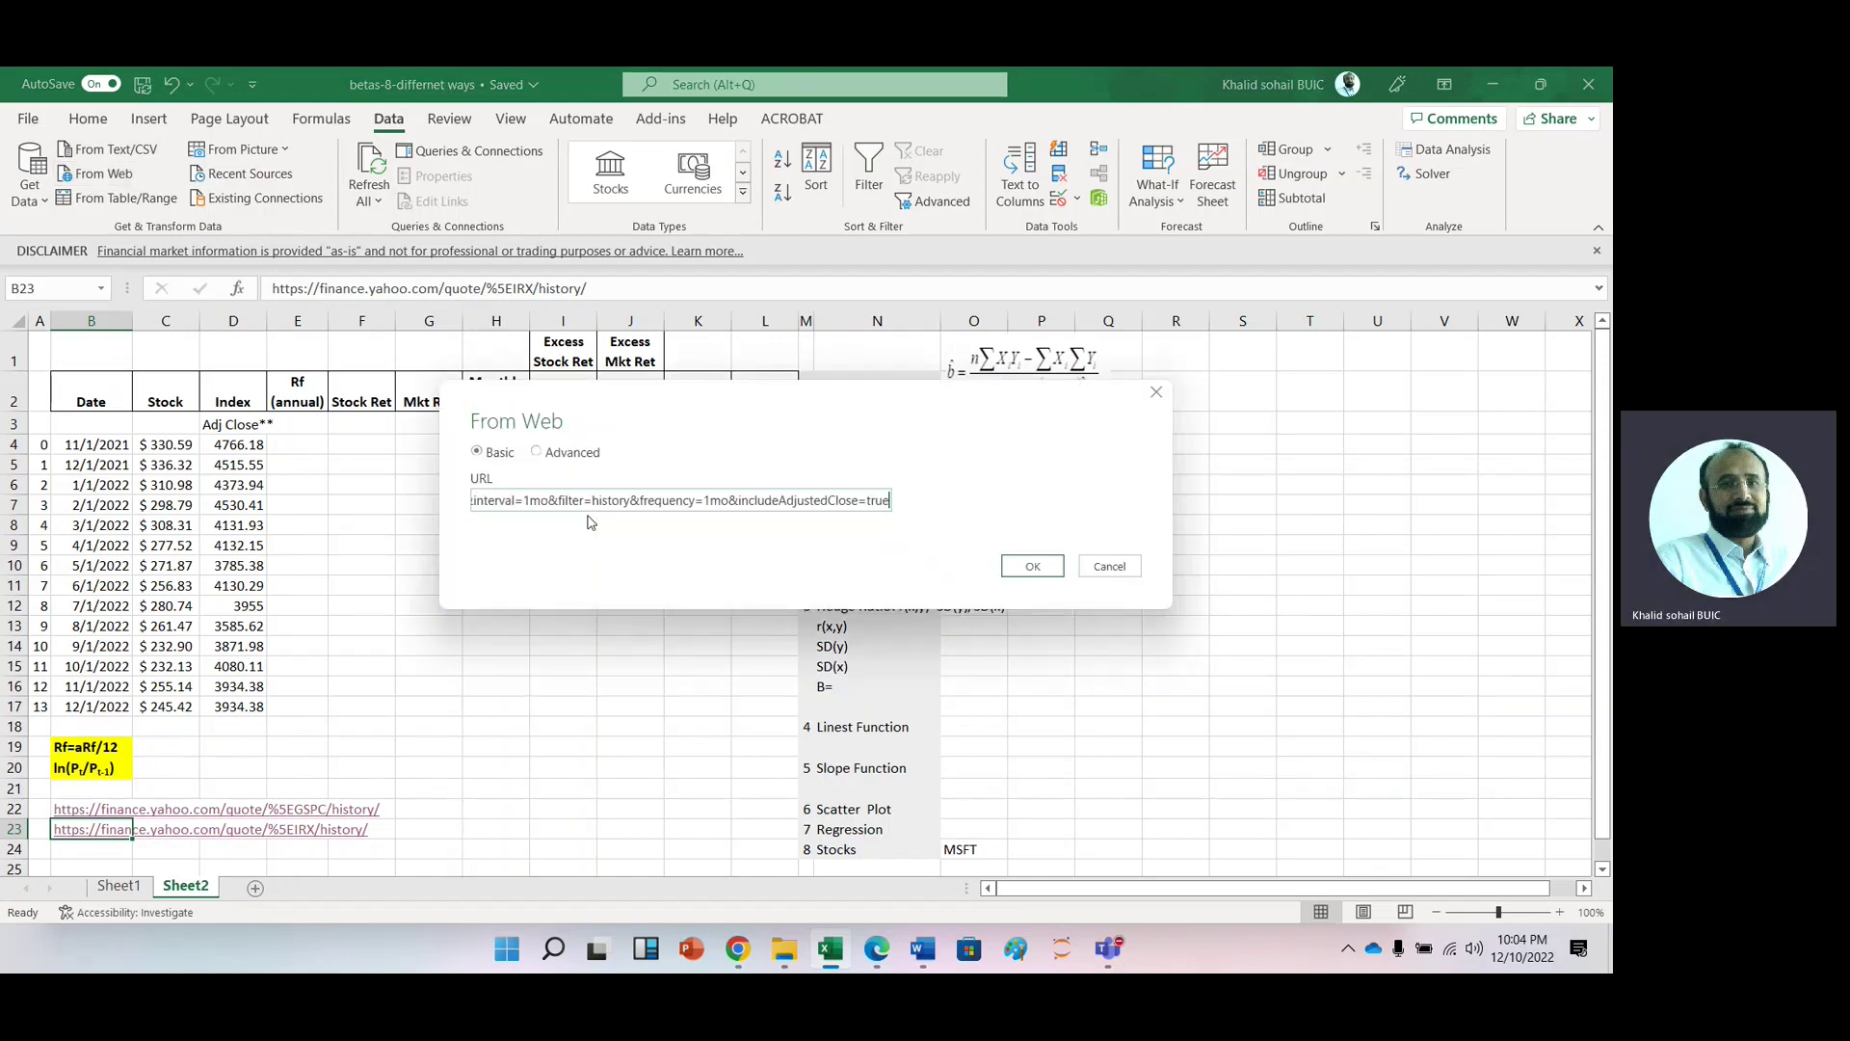
left_click(1035, 567)
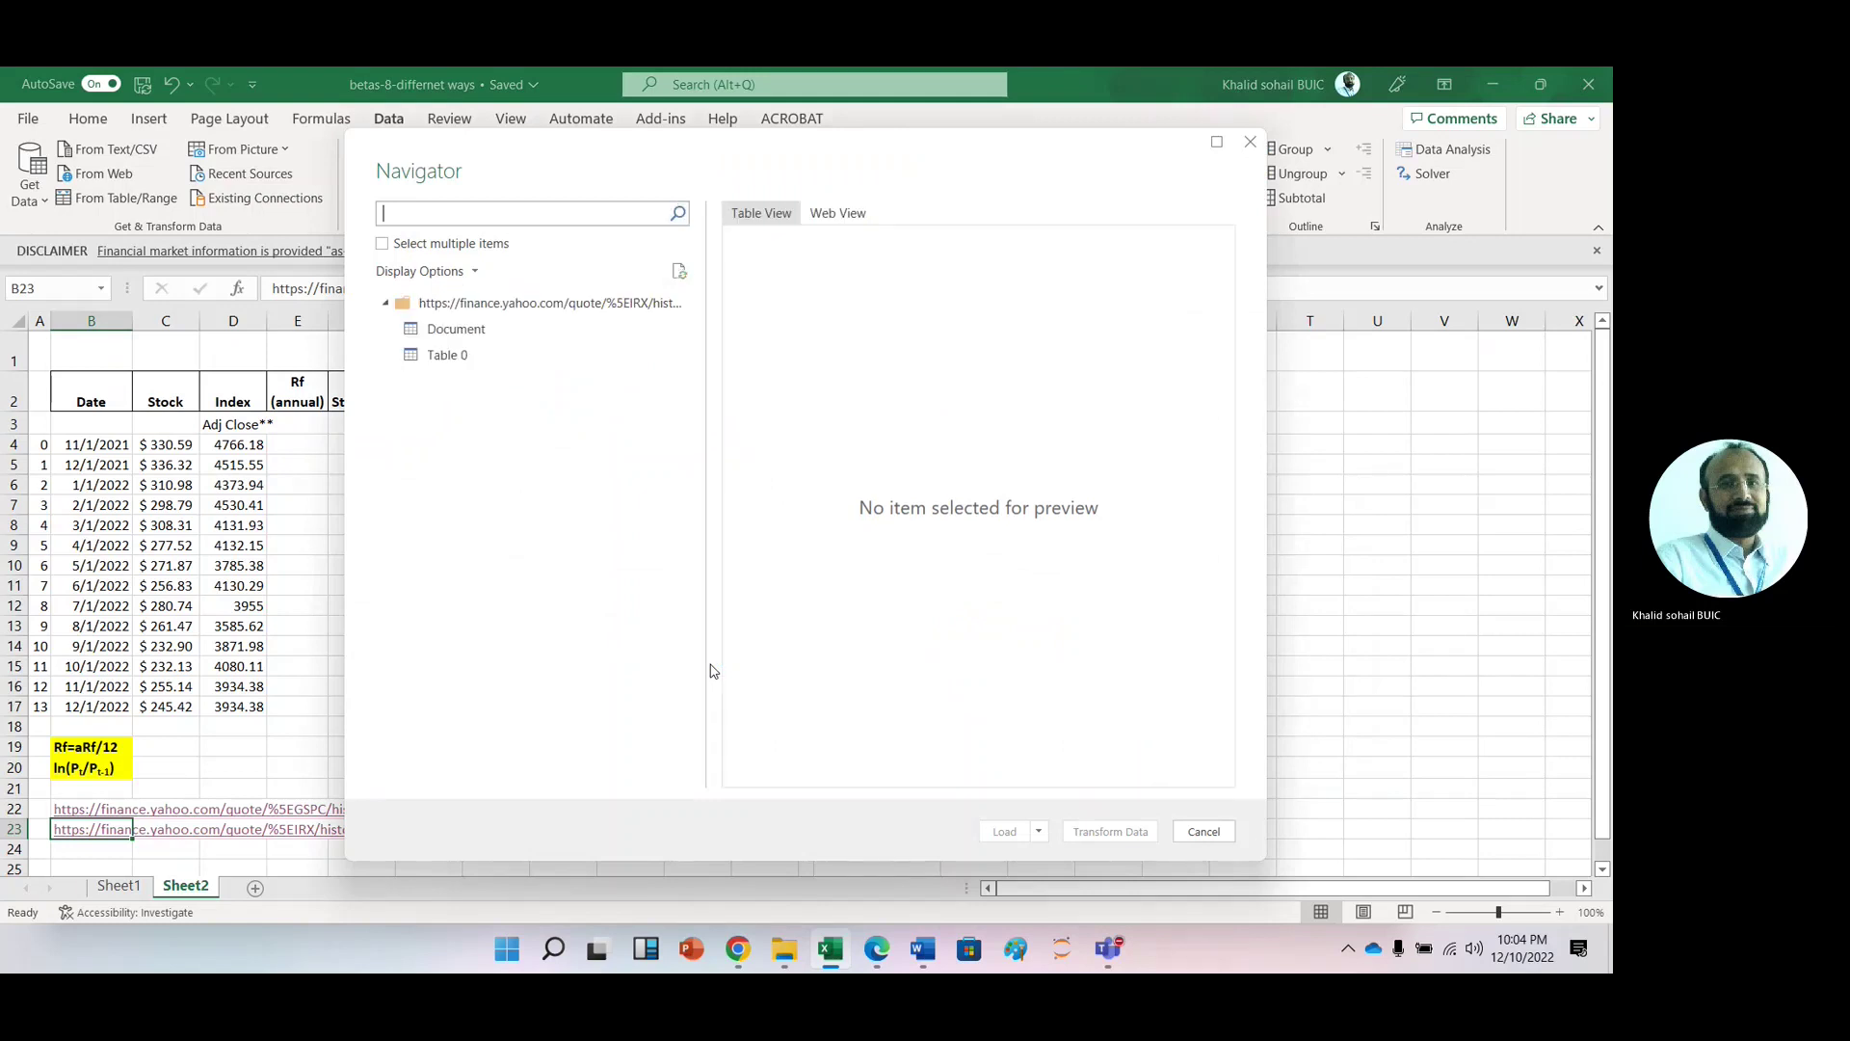
left_click(439, 356)
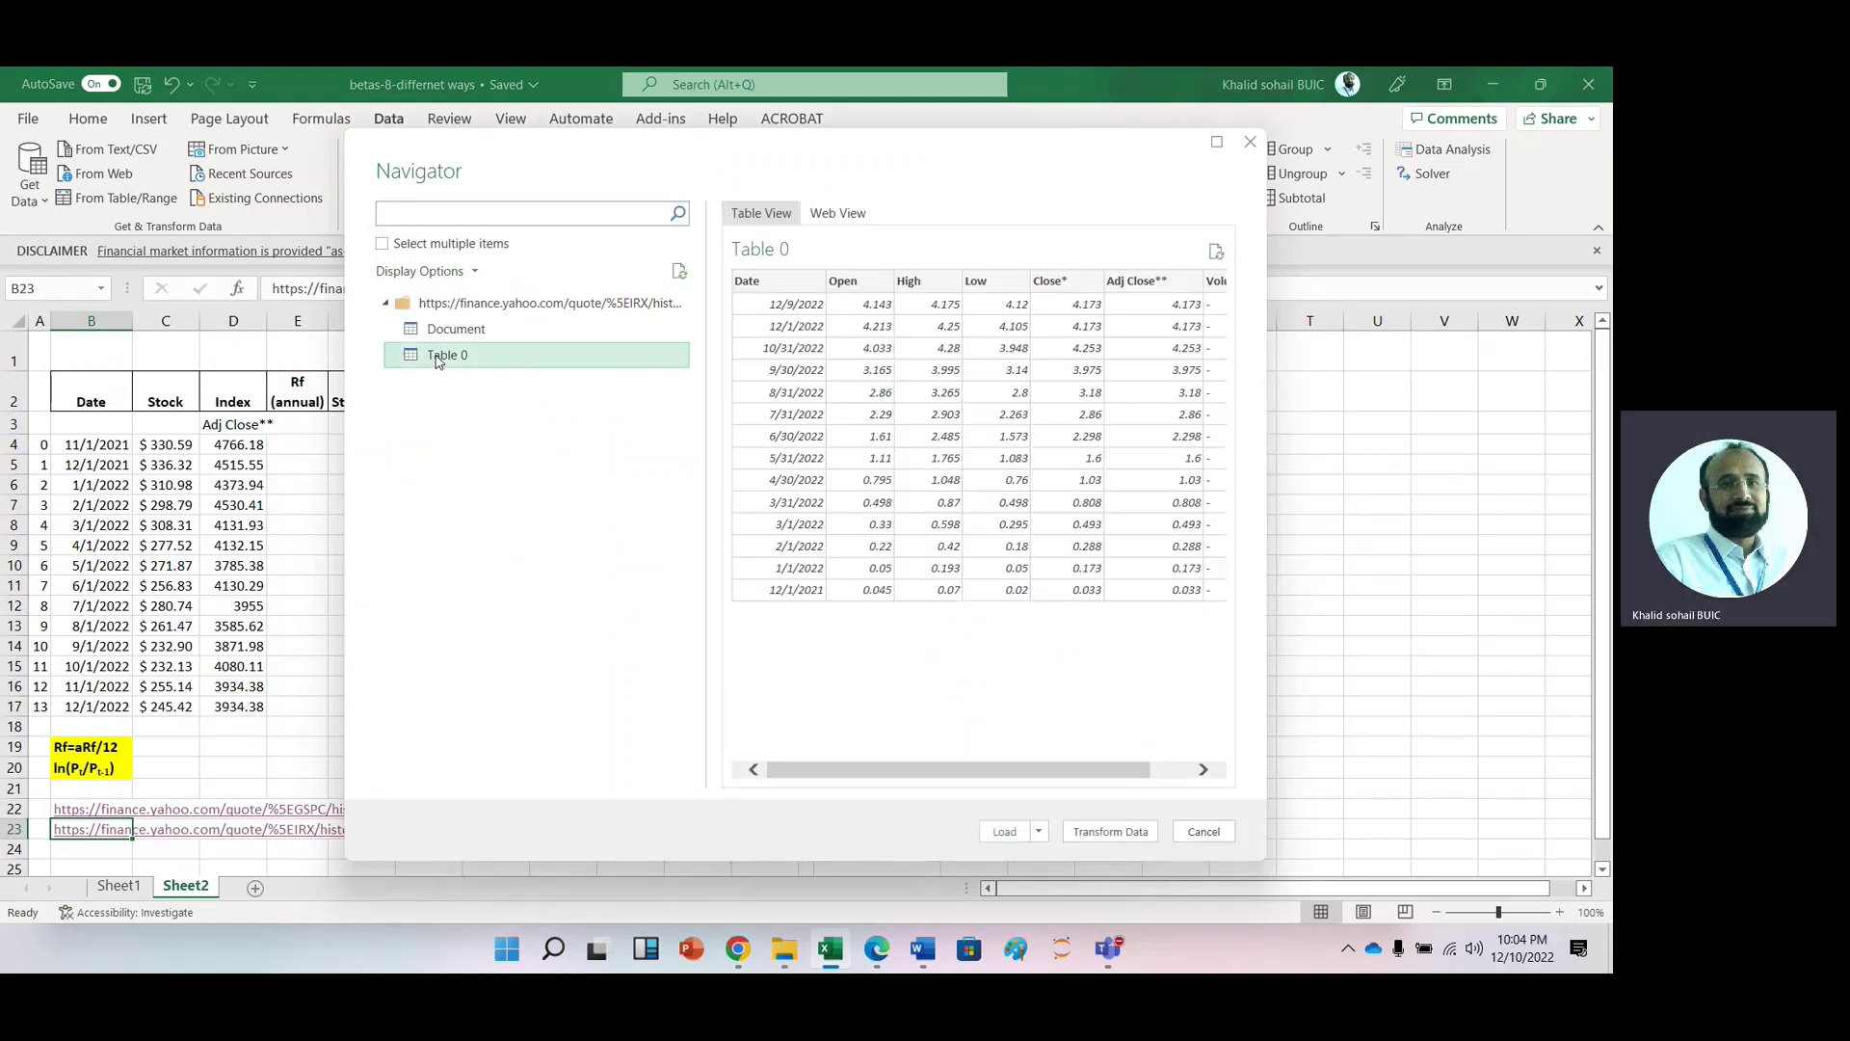
left_click(1094, 835)
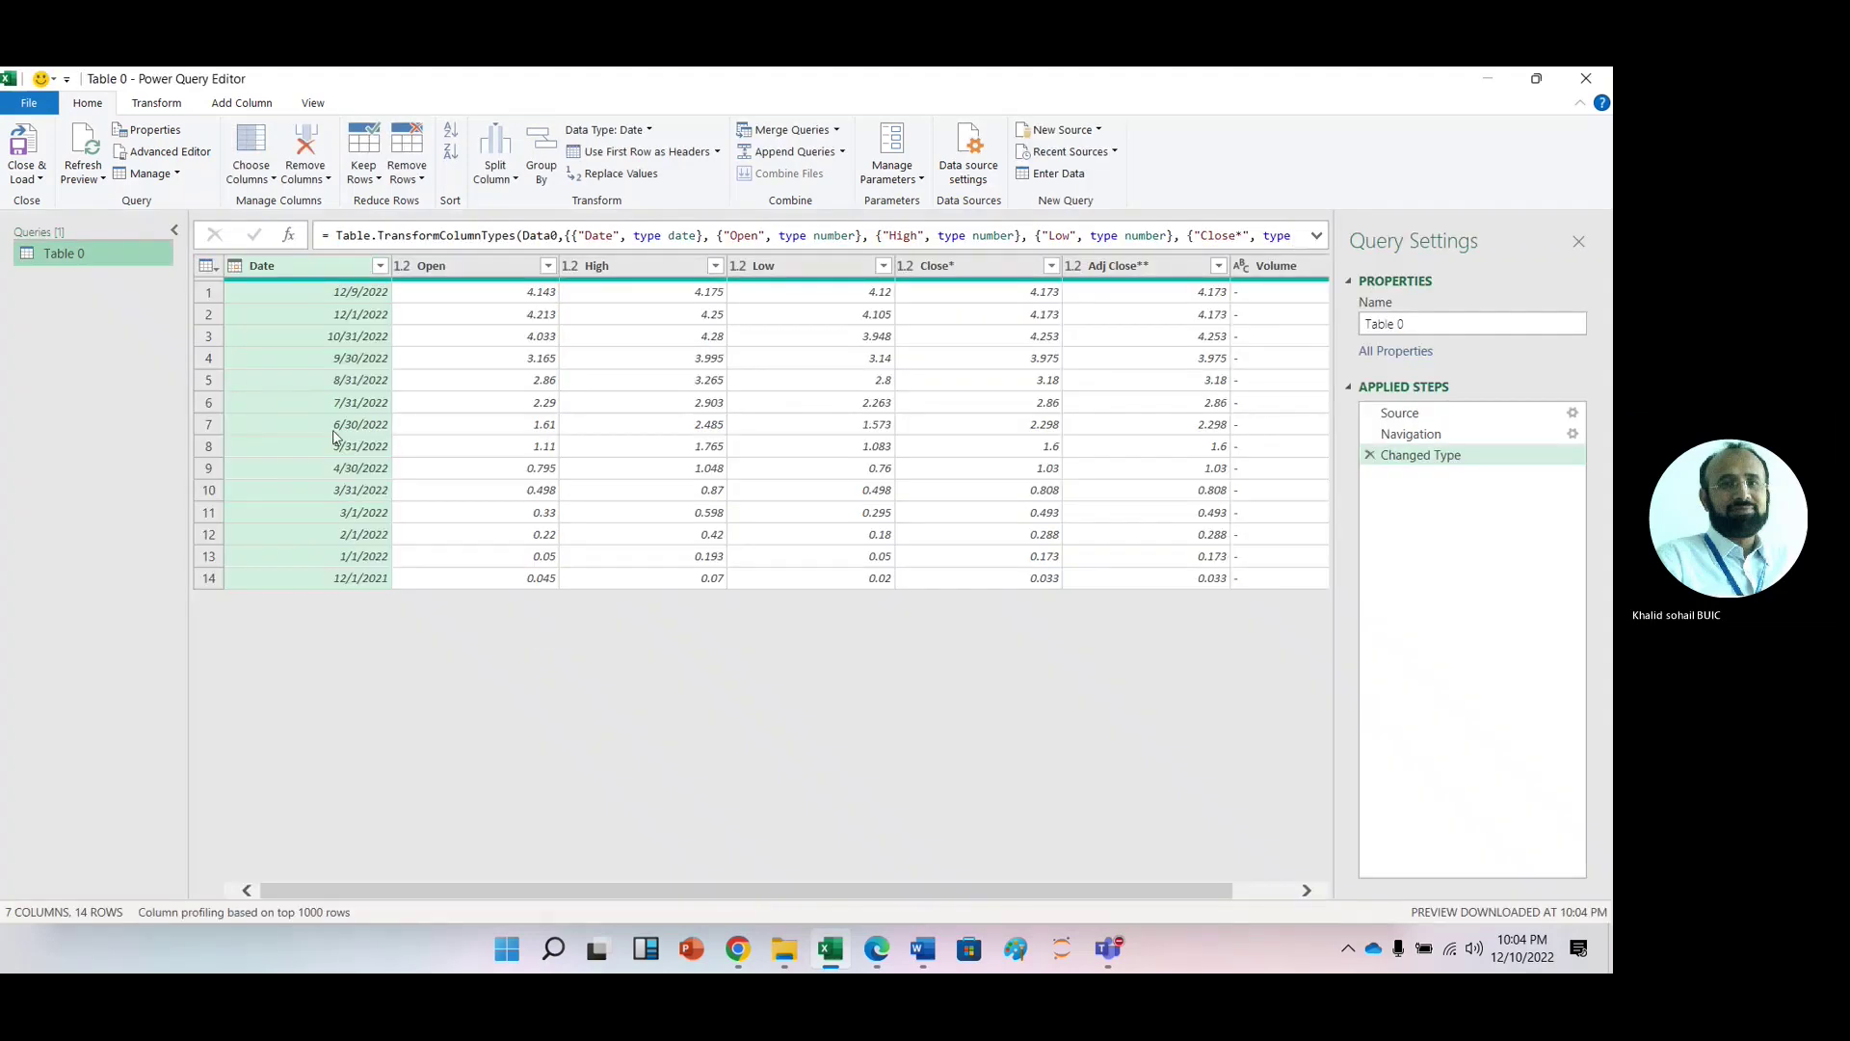
Step: Sort the Treasury Bill table by Date in ascending order and copy the Adj Close** column
left_click(380, 268)
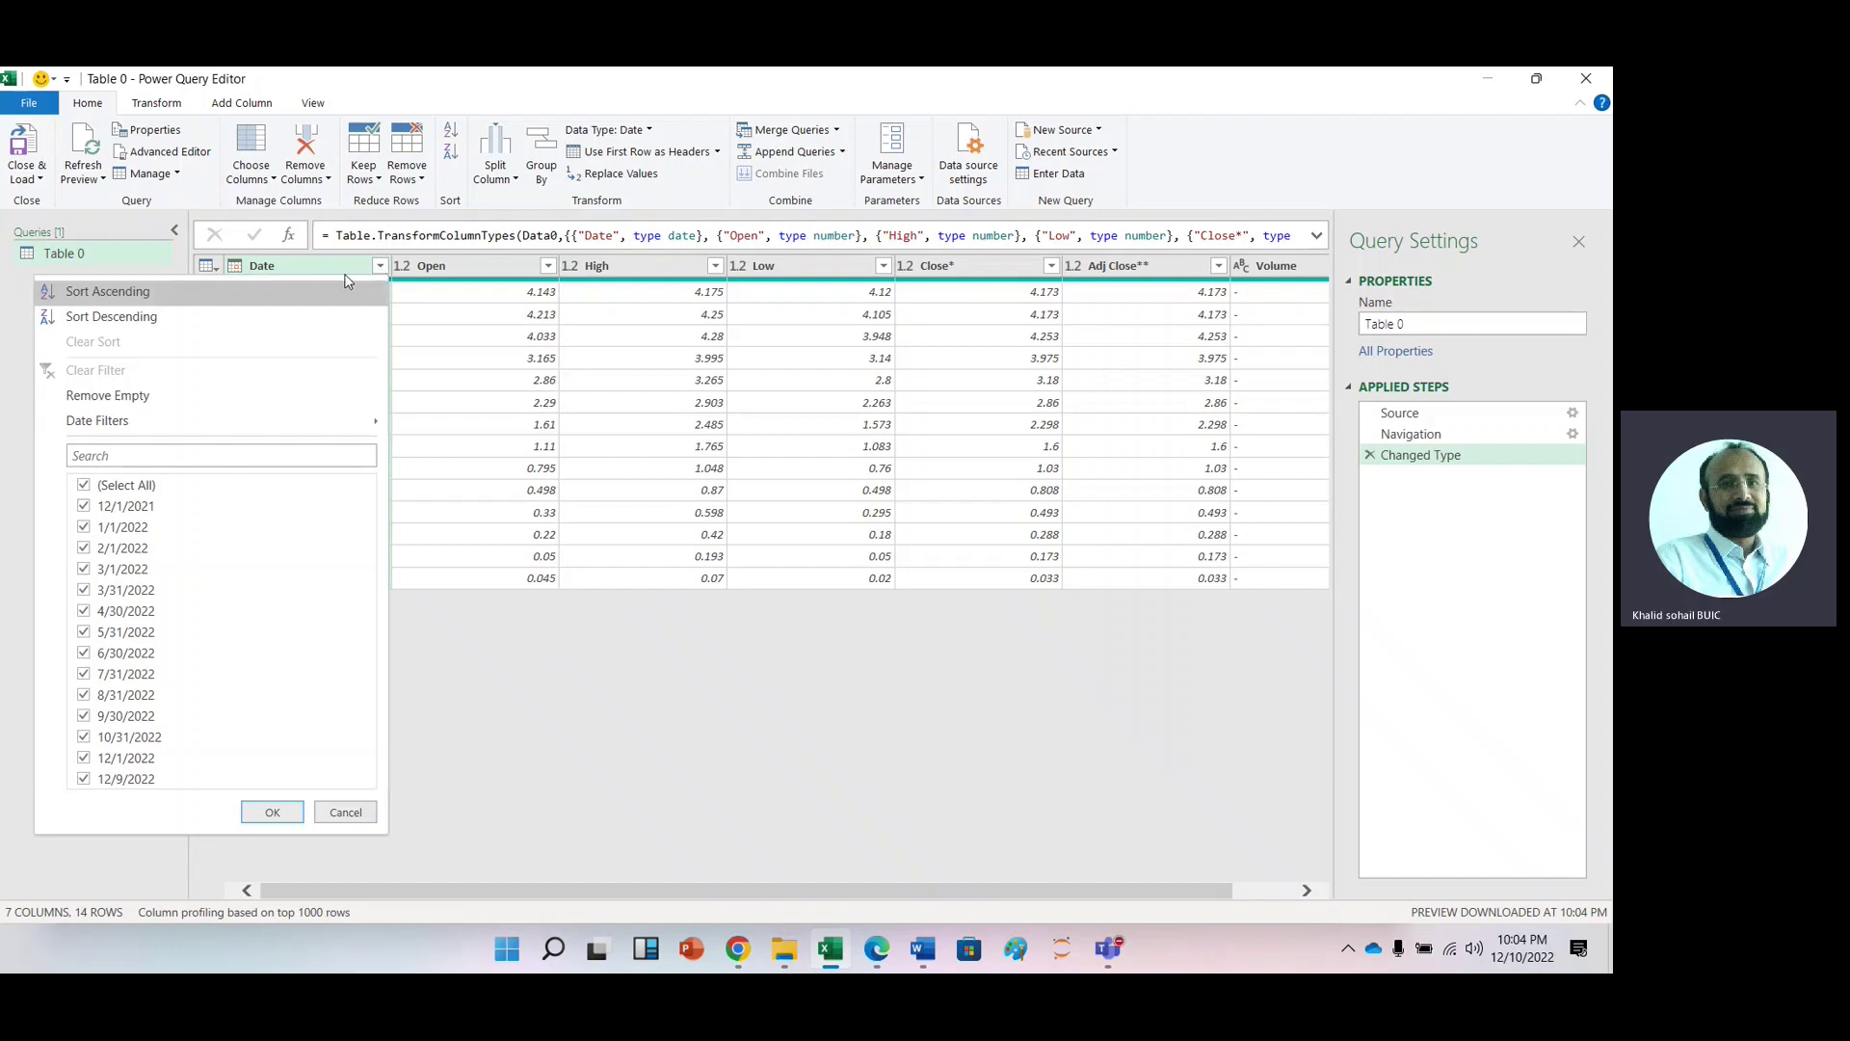
left_click(154, 294)
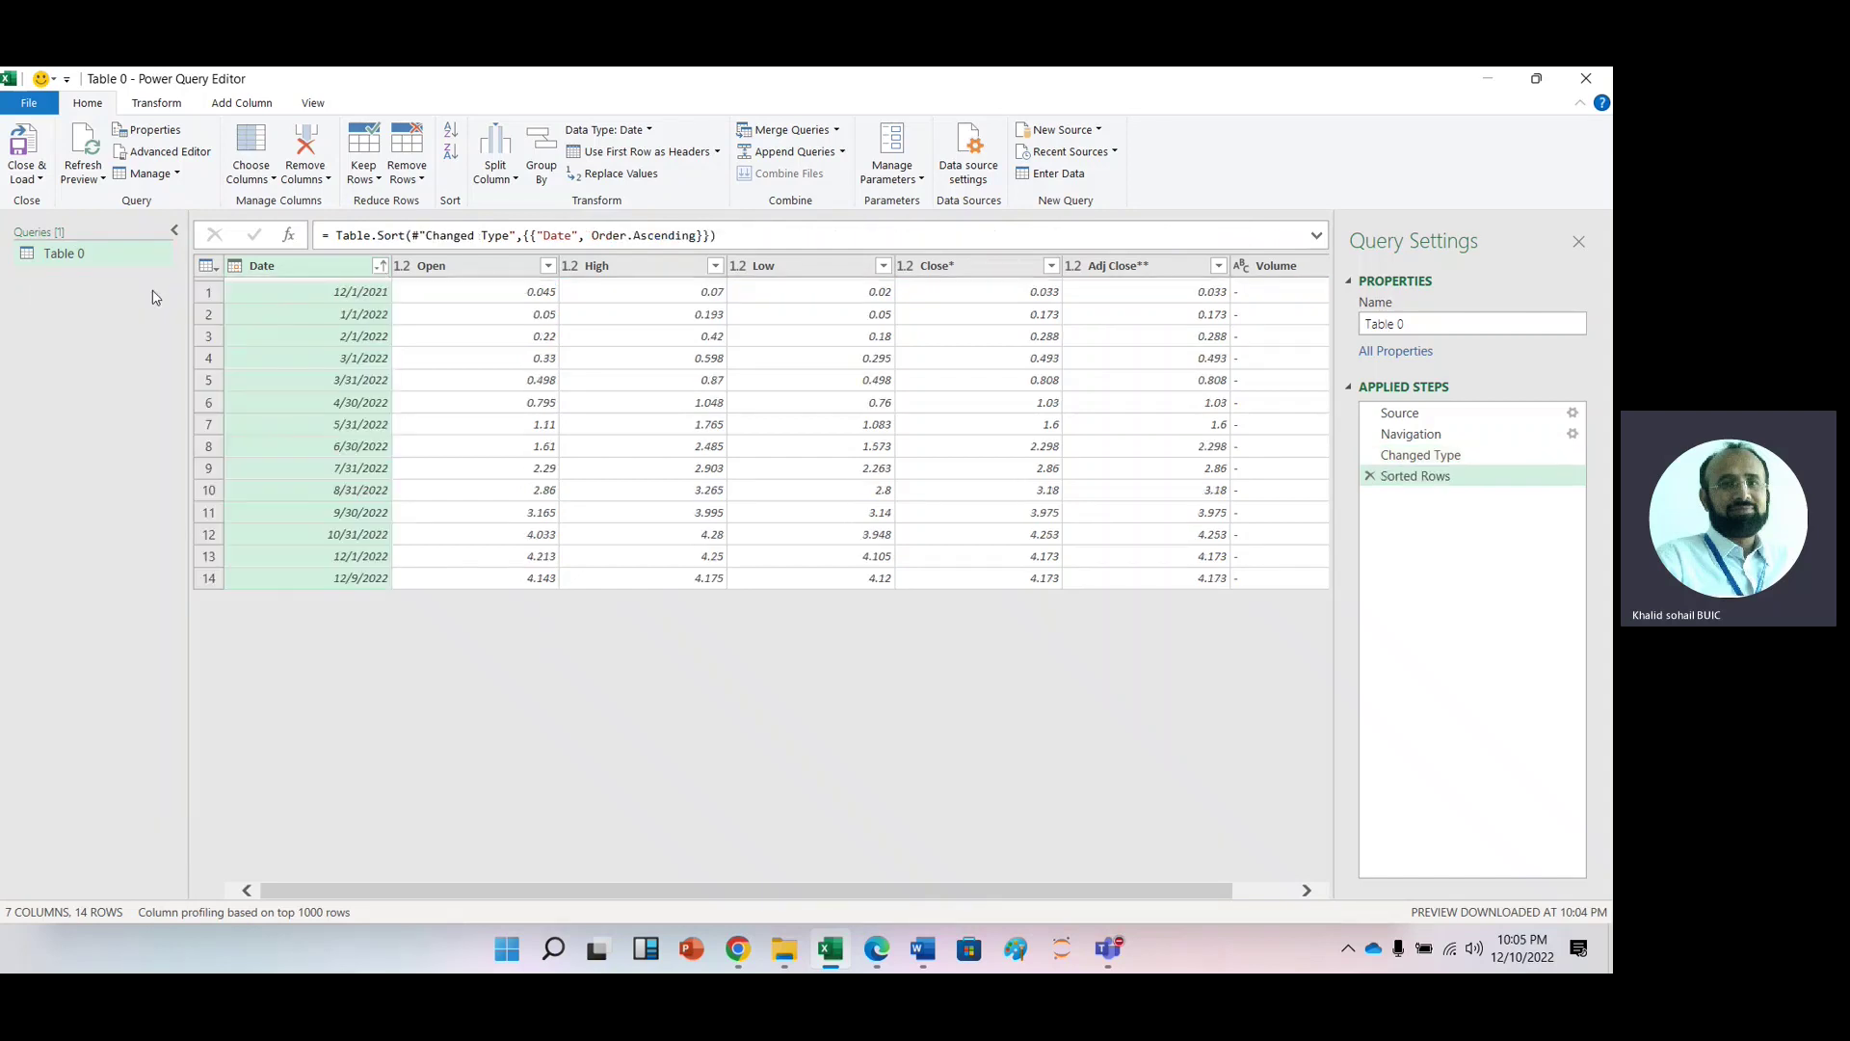
left_click(966, 266)
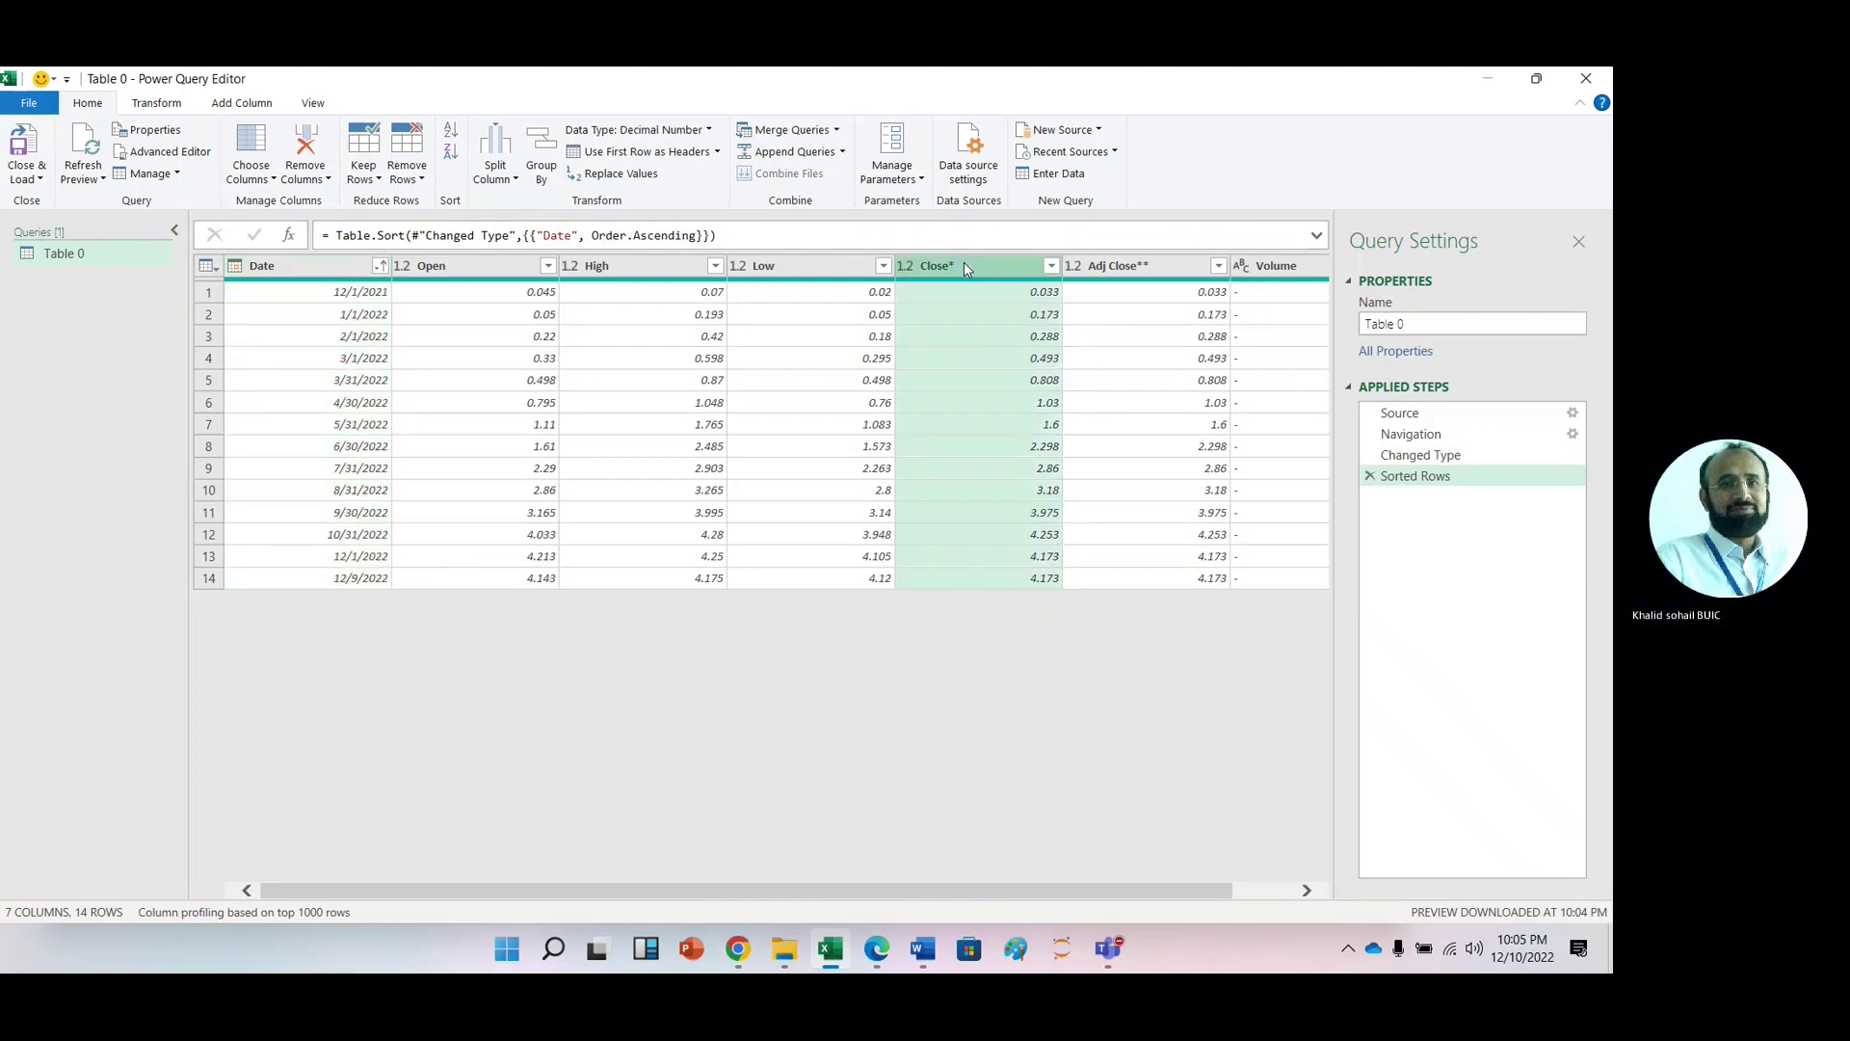
left_click(1134, 267)
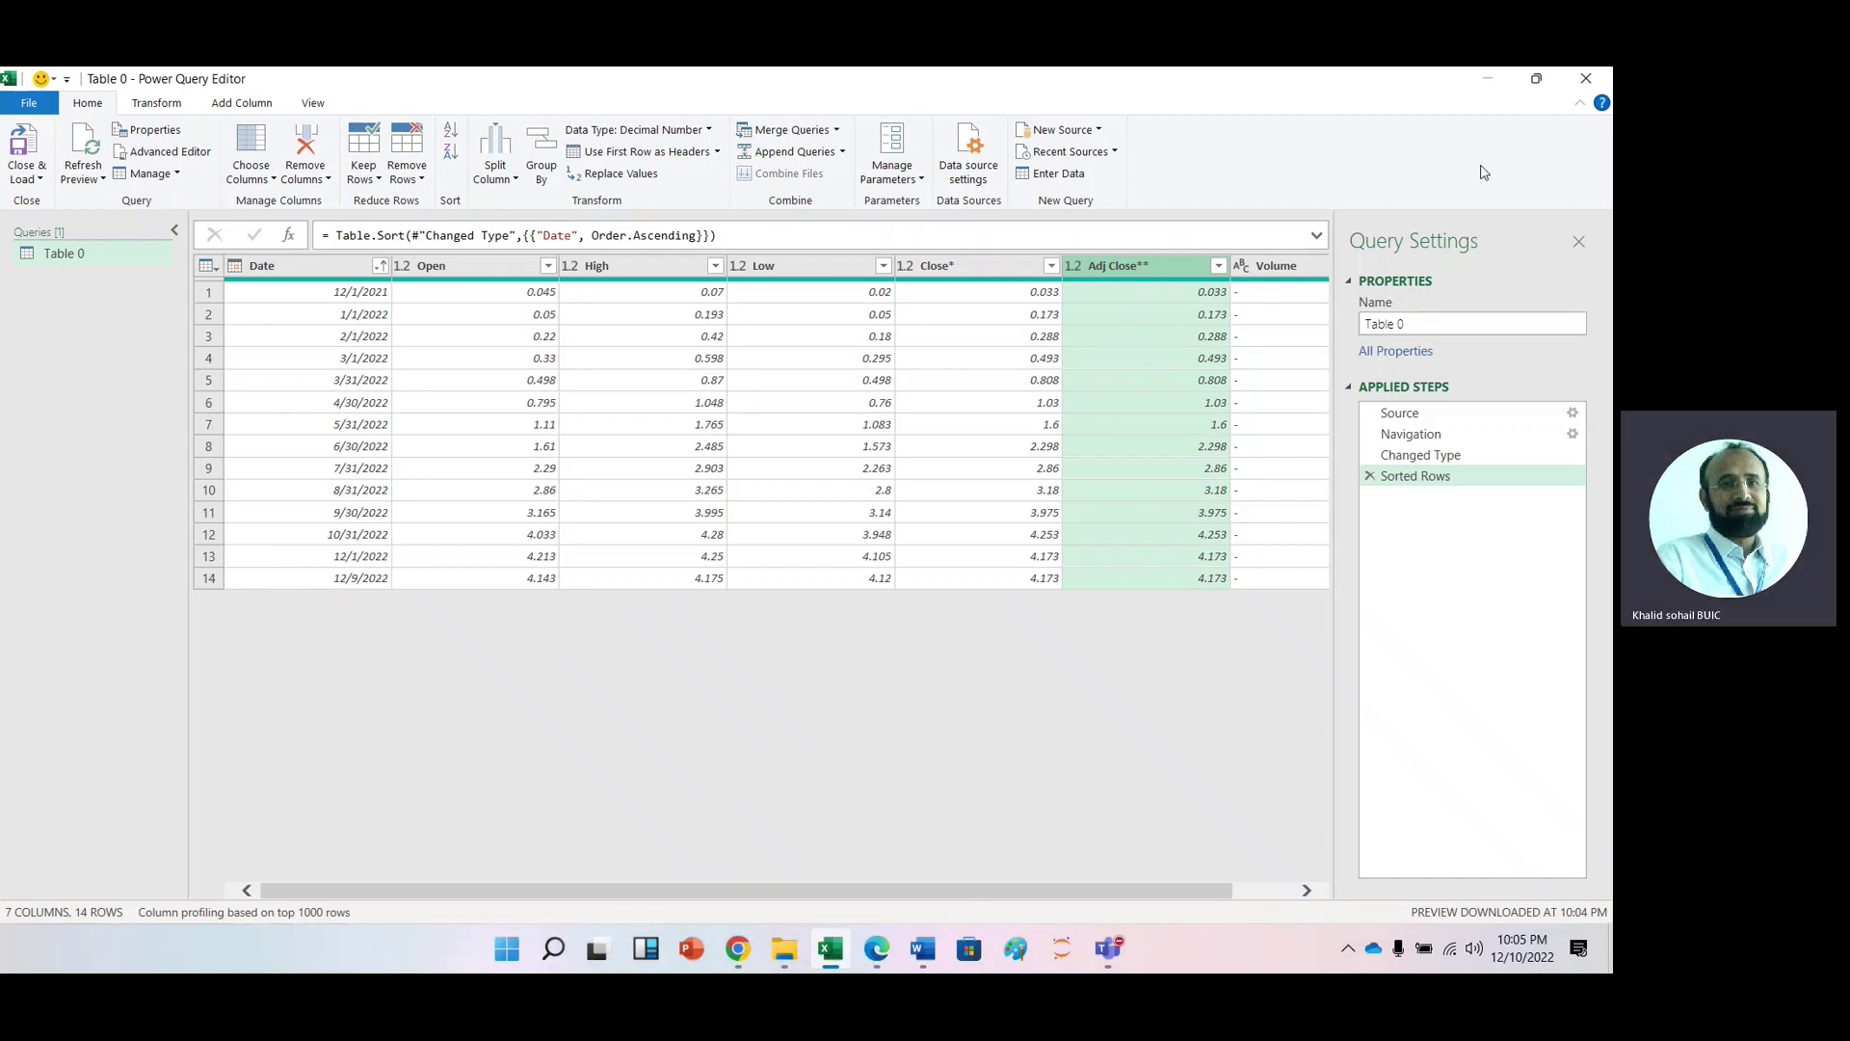
Step: Close the query editor, discarding the query, and paste the Adj Close** values into the Rf (annual) column starting at E3
left_click(1586, 78)
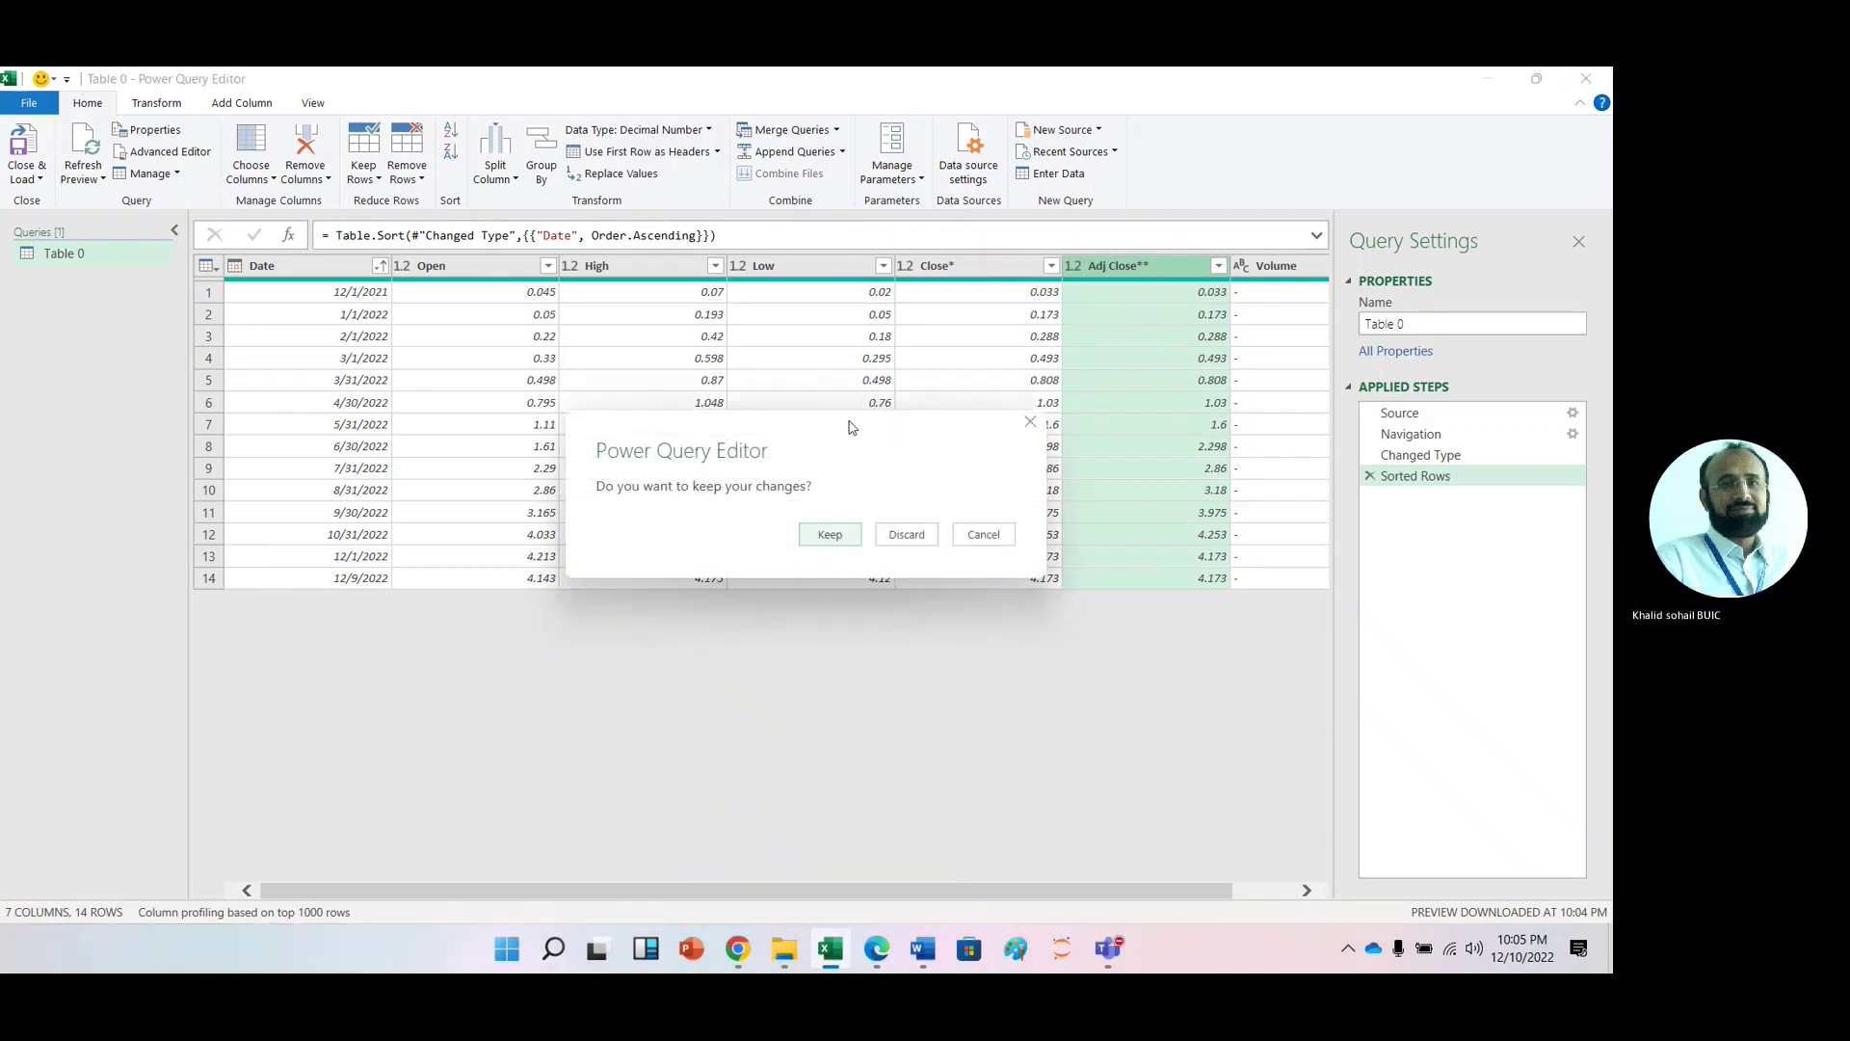
left_click(906, 534)
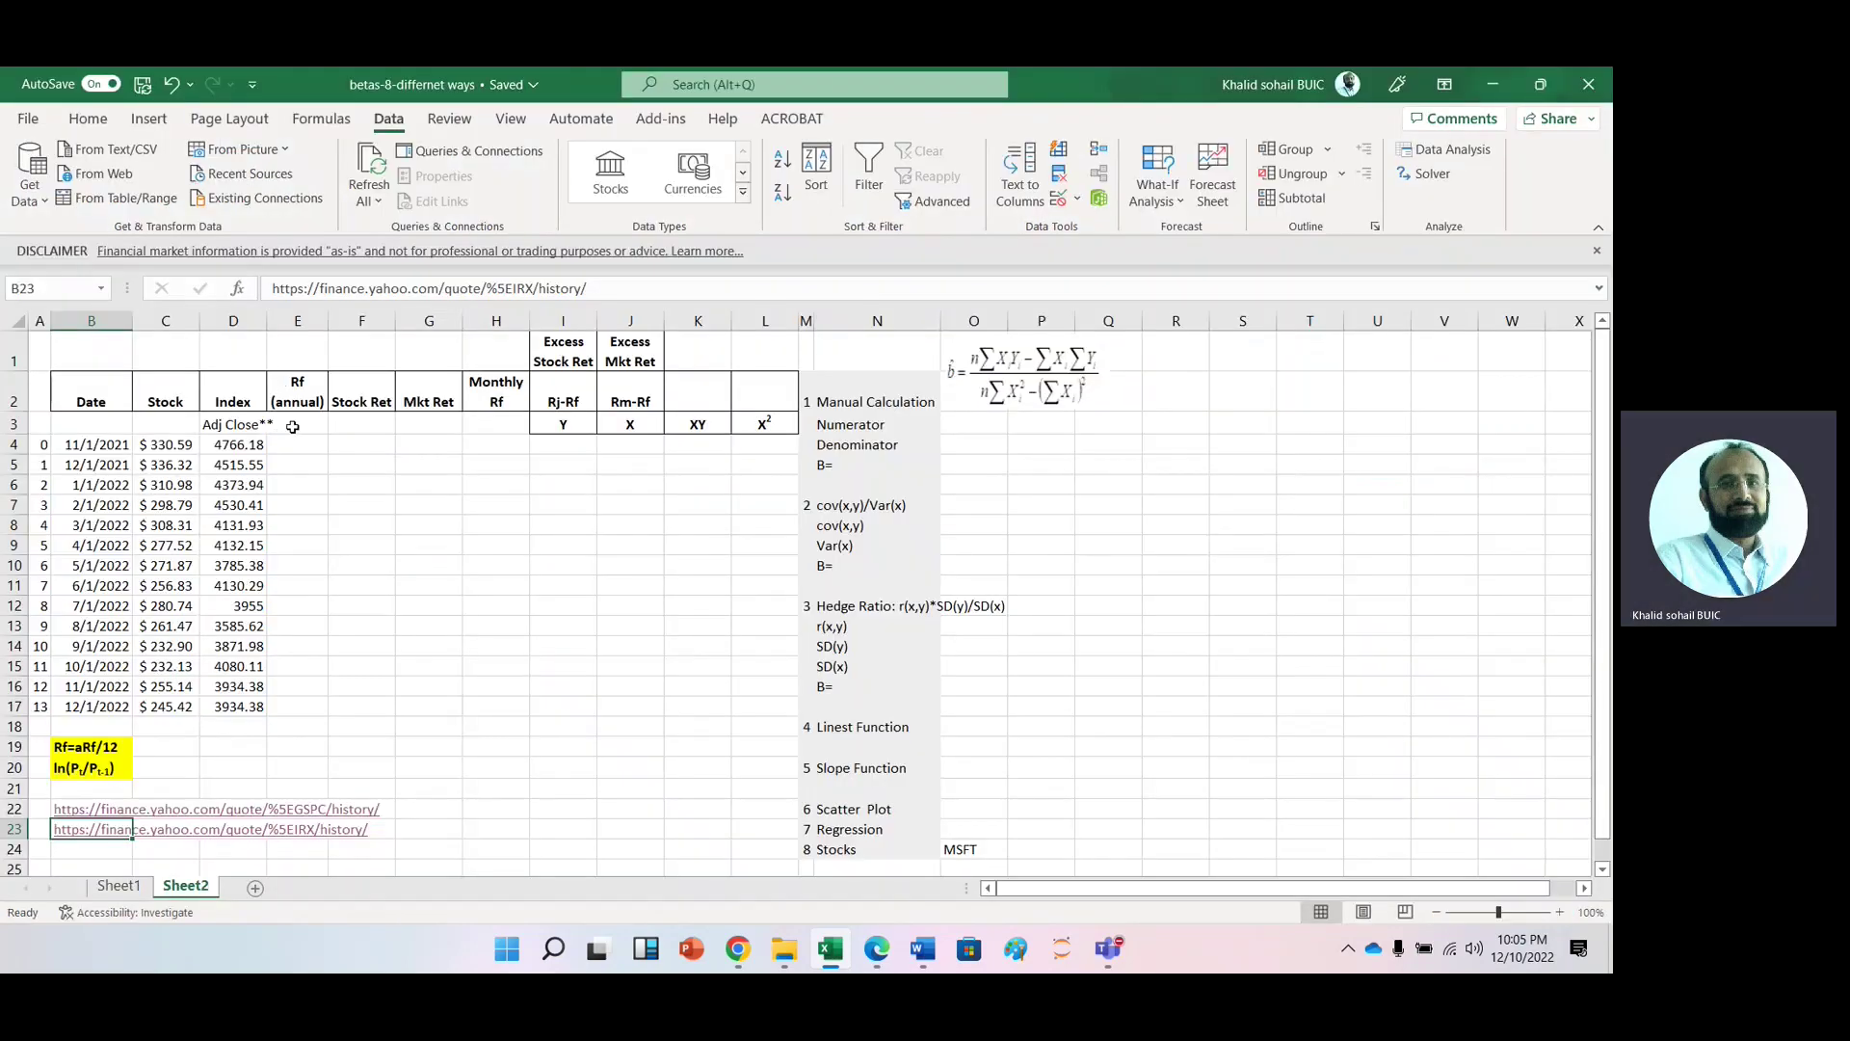
left_click(292, 427)
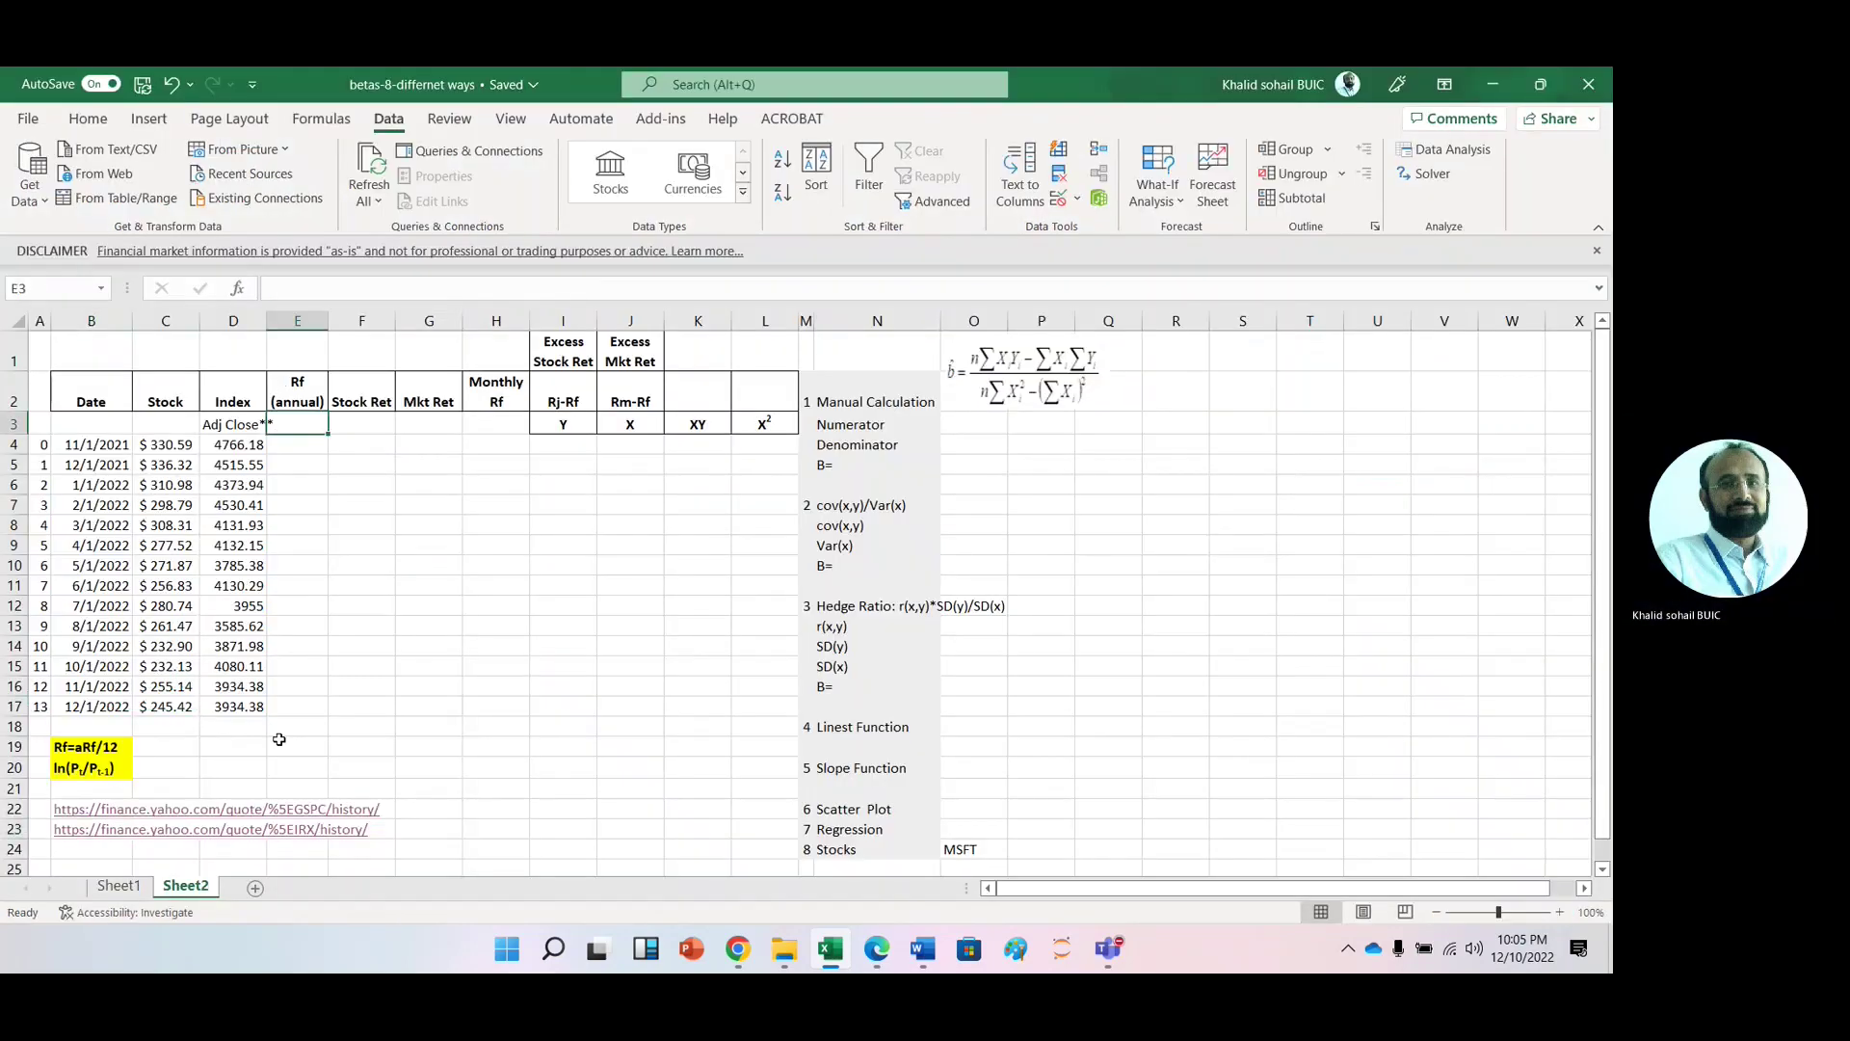
type("Adj Close** 0.033 0.173 0.288 0.493 0.808 1.03 1.6 2.298 2.86 3.18 3.975 4.253 4.173 4.173")
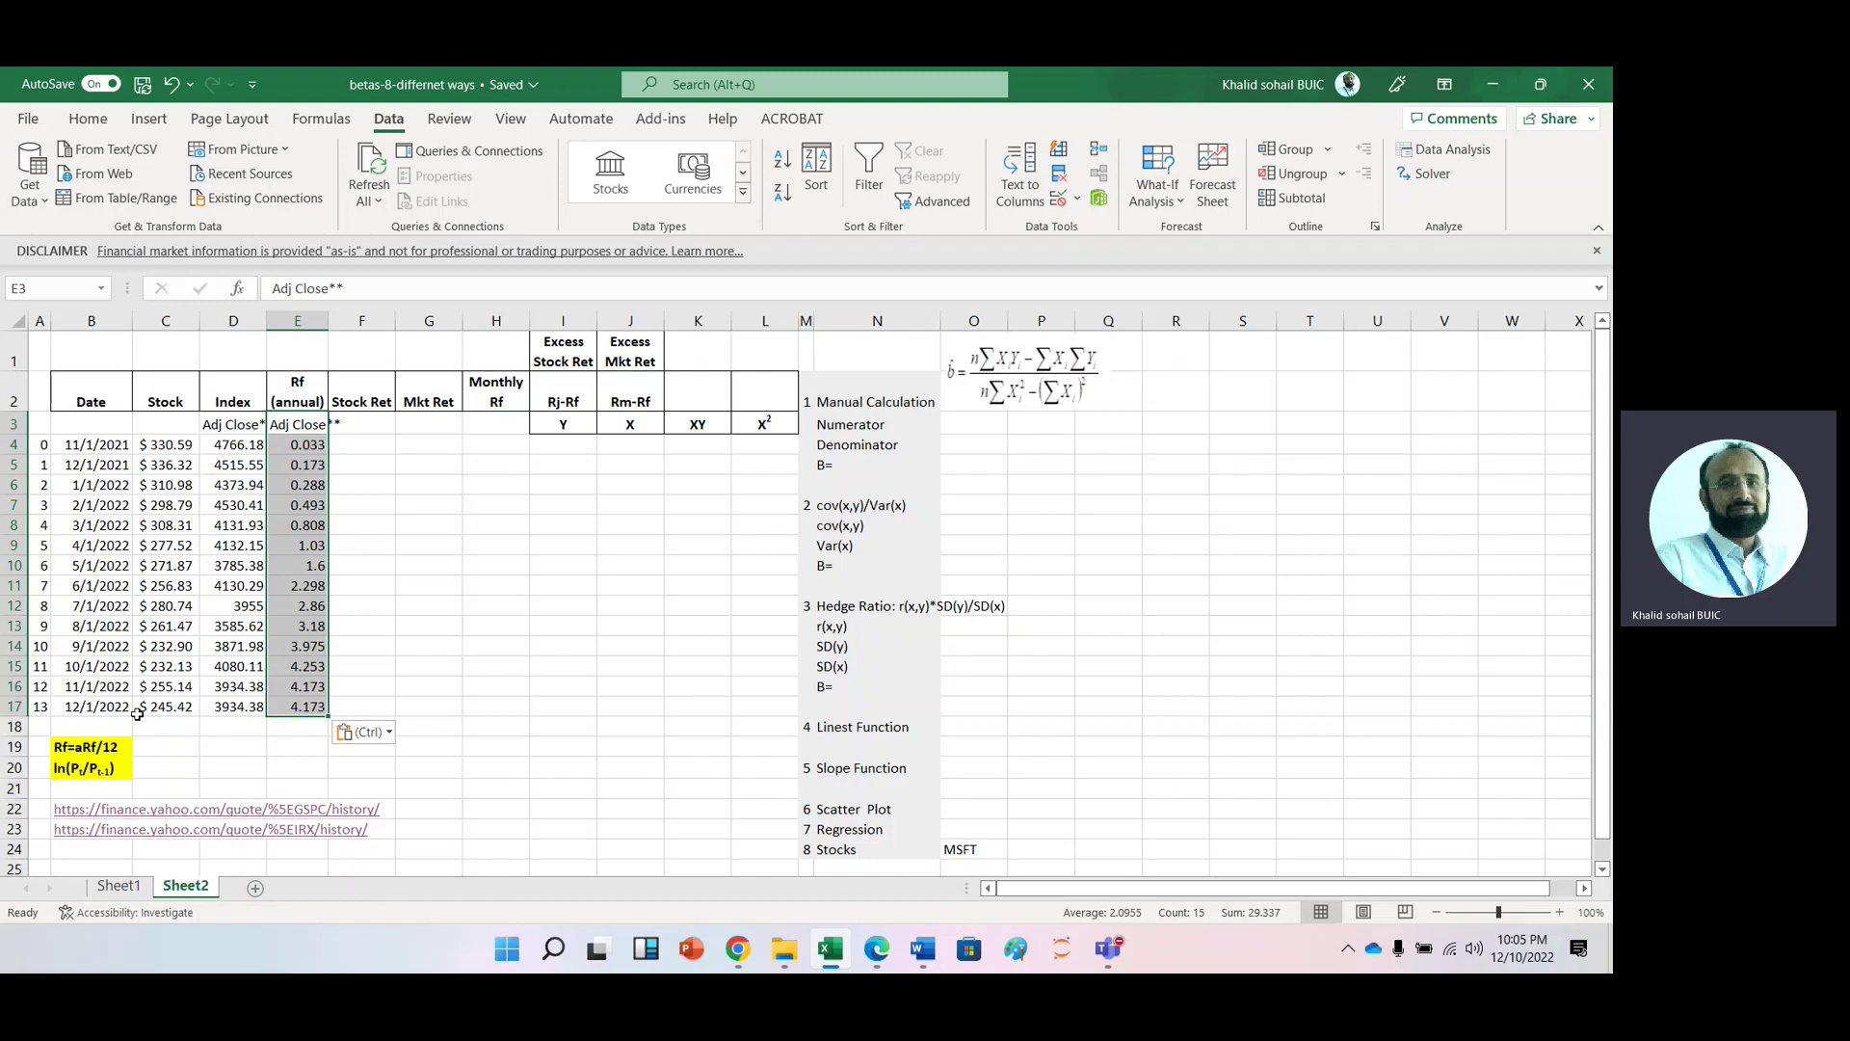
Step: Clear the duplicate last Index and Rf (annual) values in cells D17:E17
left_click(38, 704)
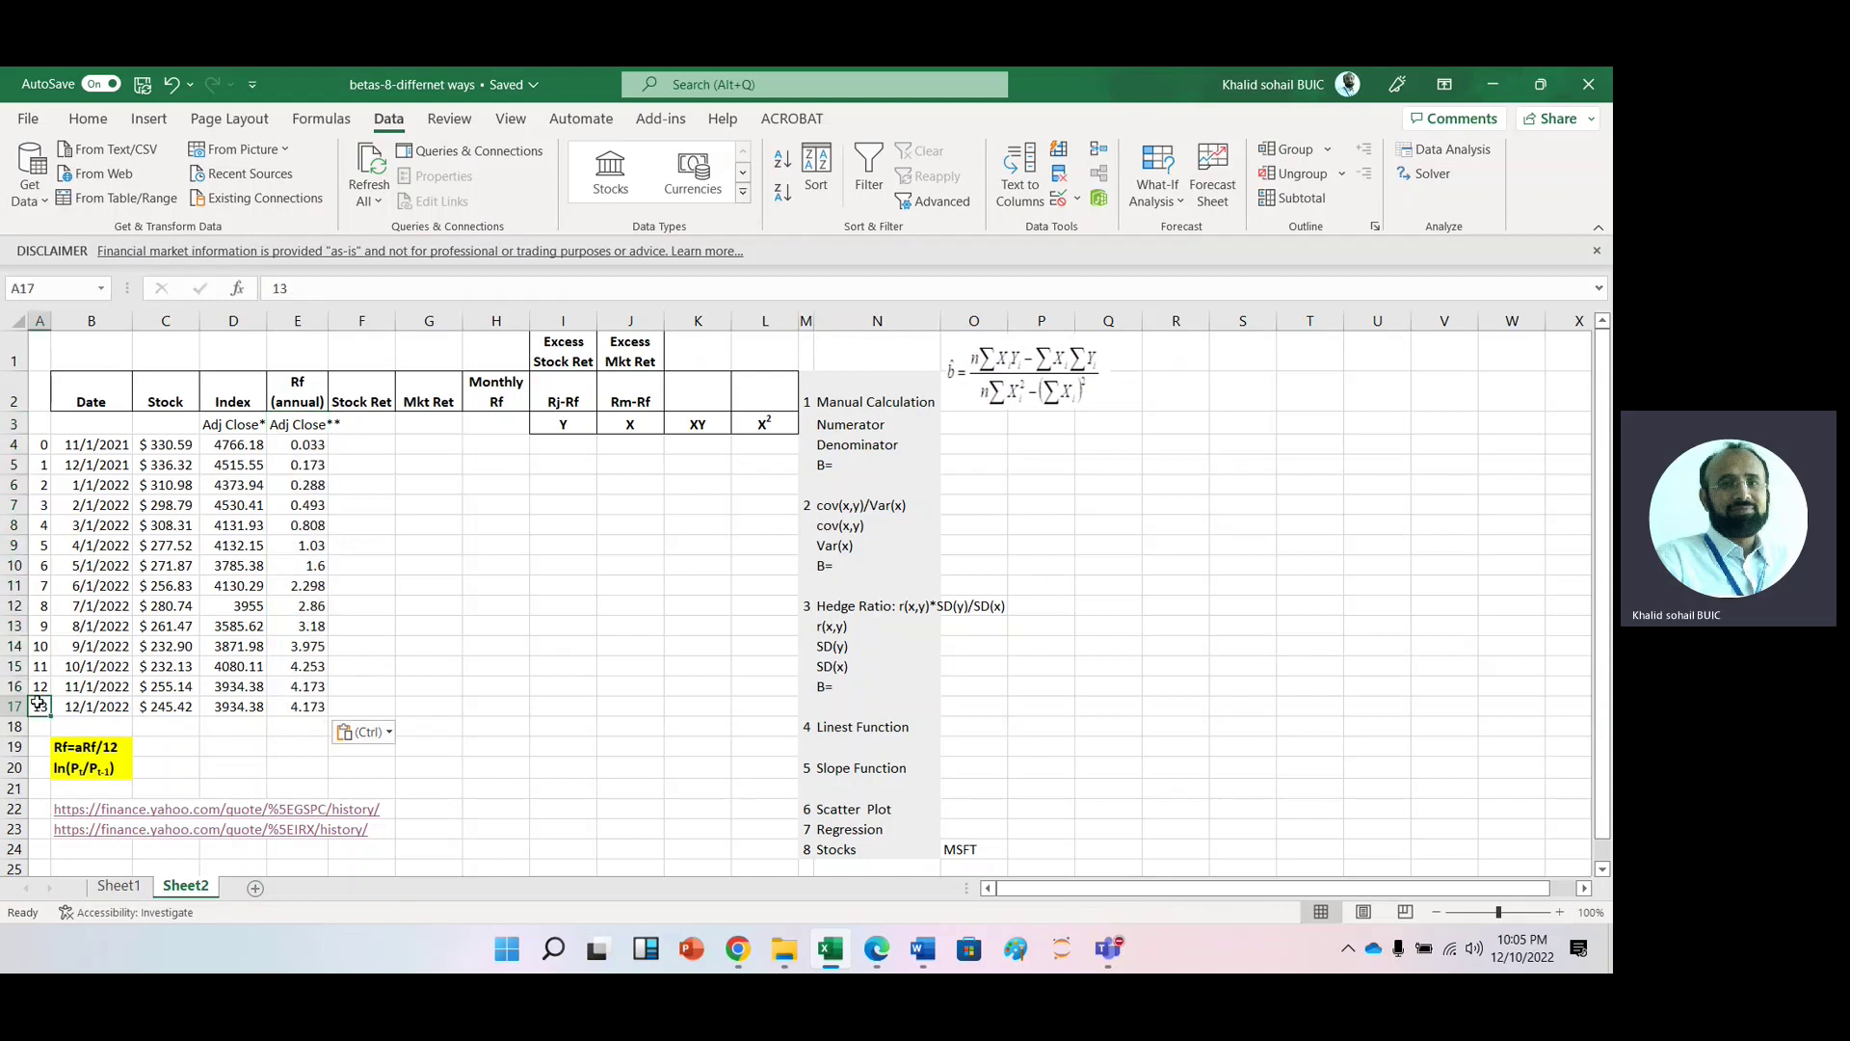
key("shift+Right")
key("shift+Right")
key("shift+Right")
key("shift+Right")
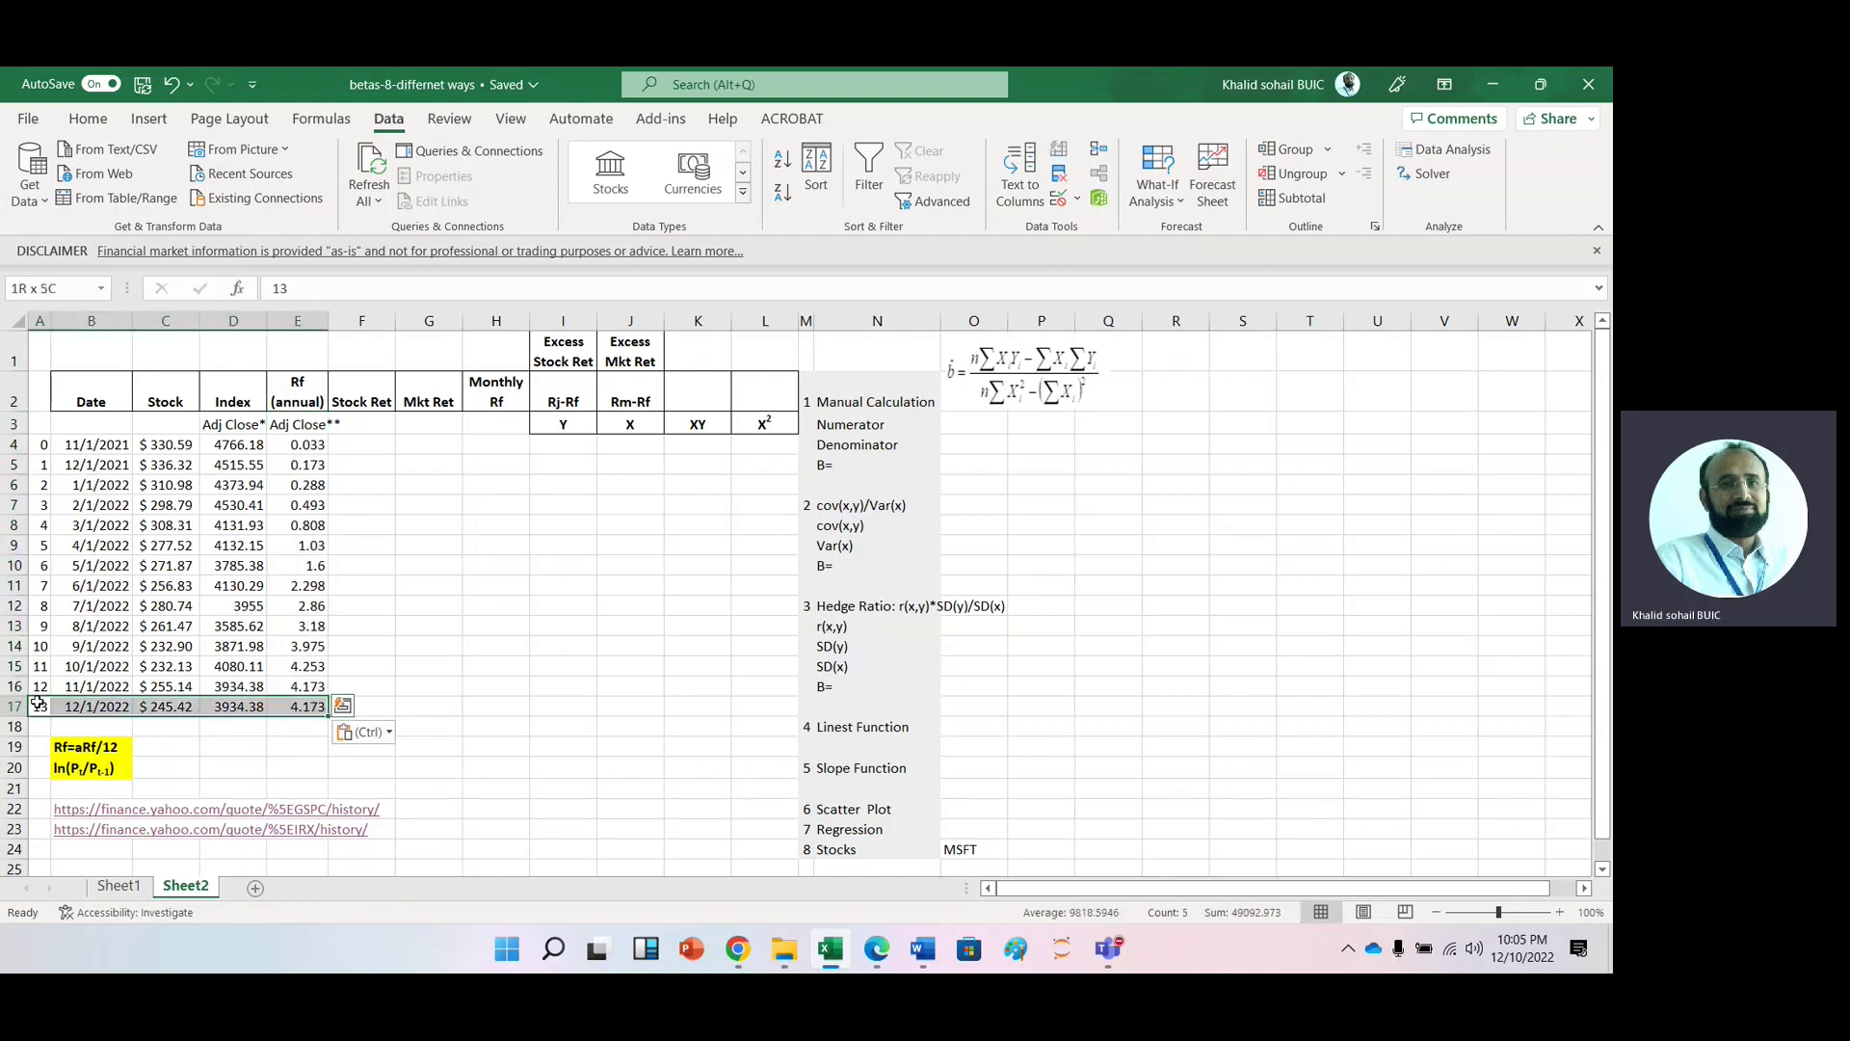
key("Right")
key("Right")
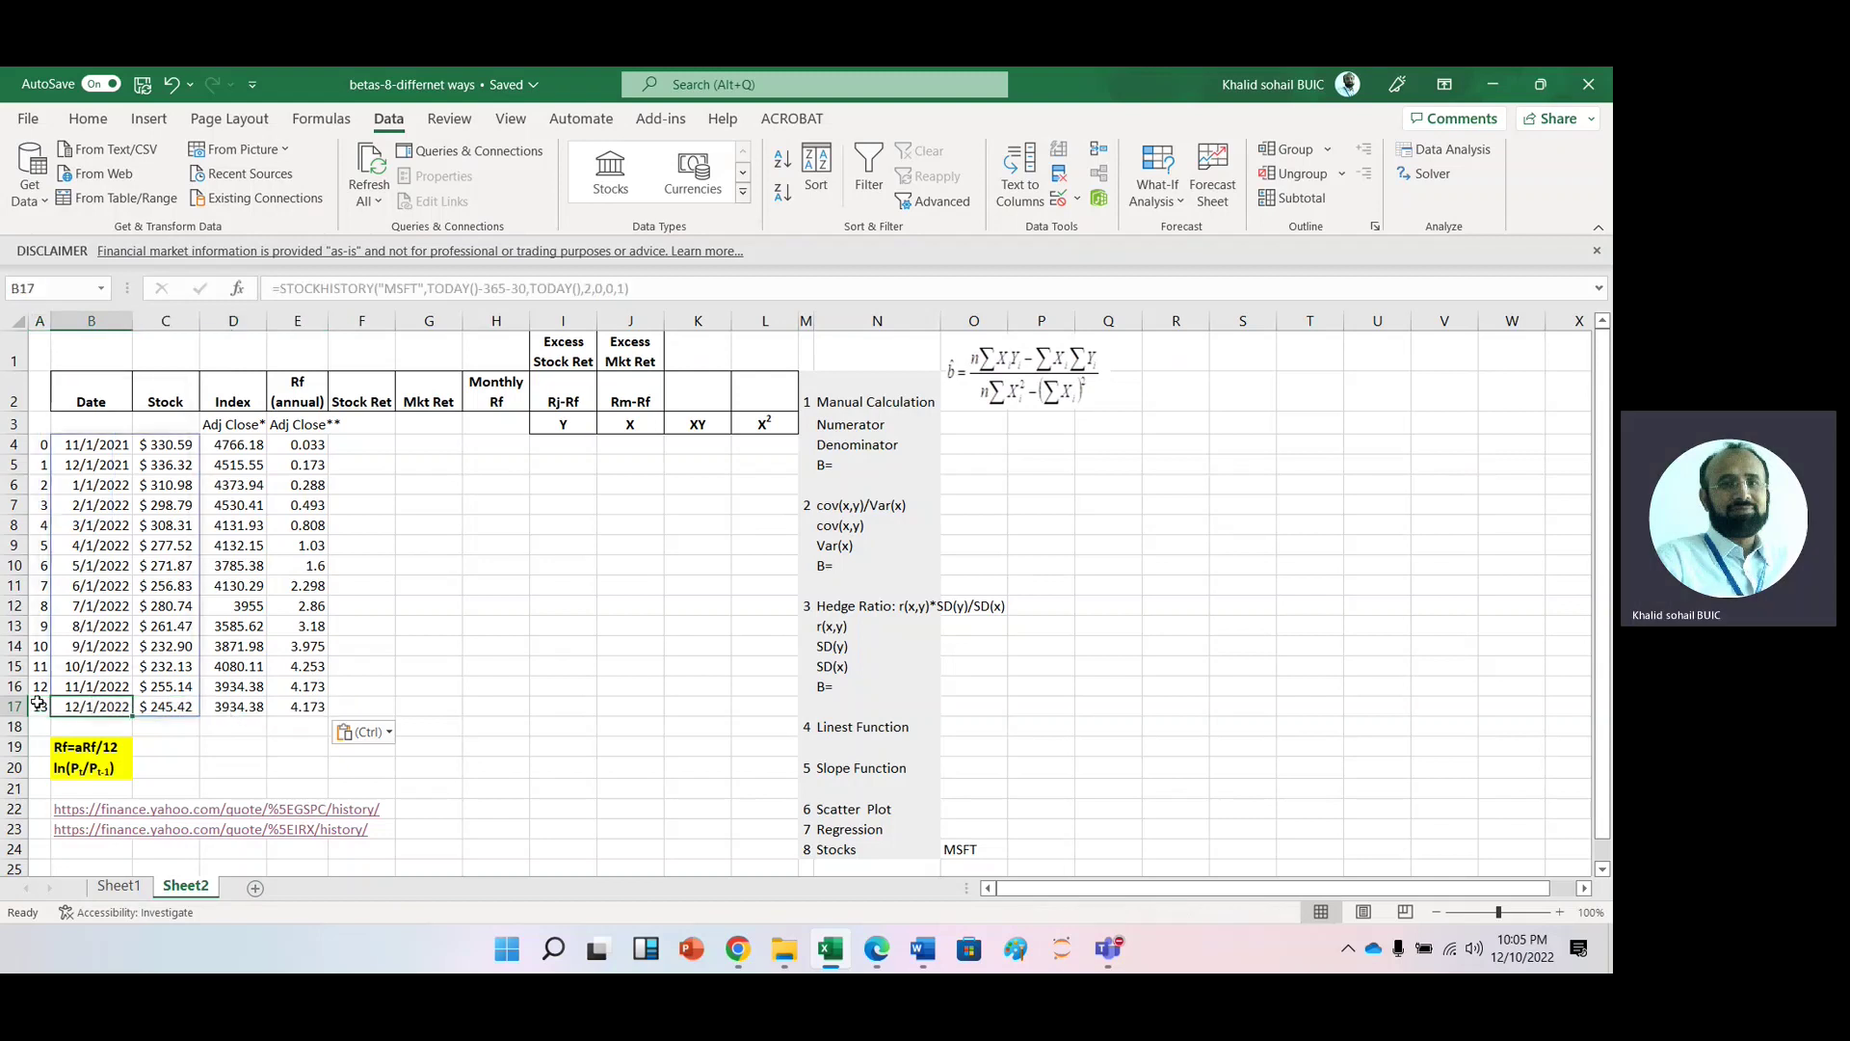
key("Right")
key("shift+Right")
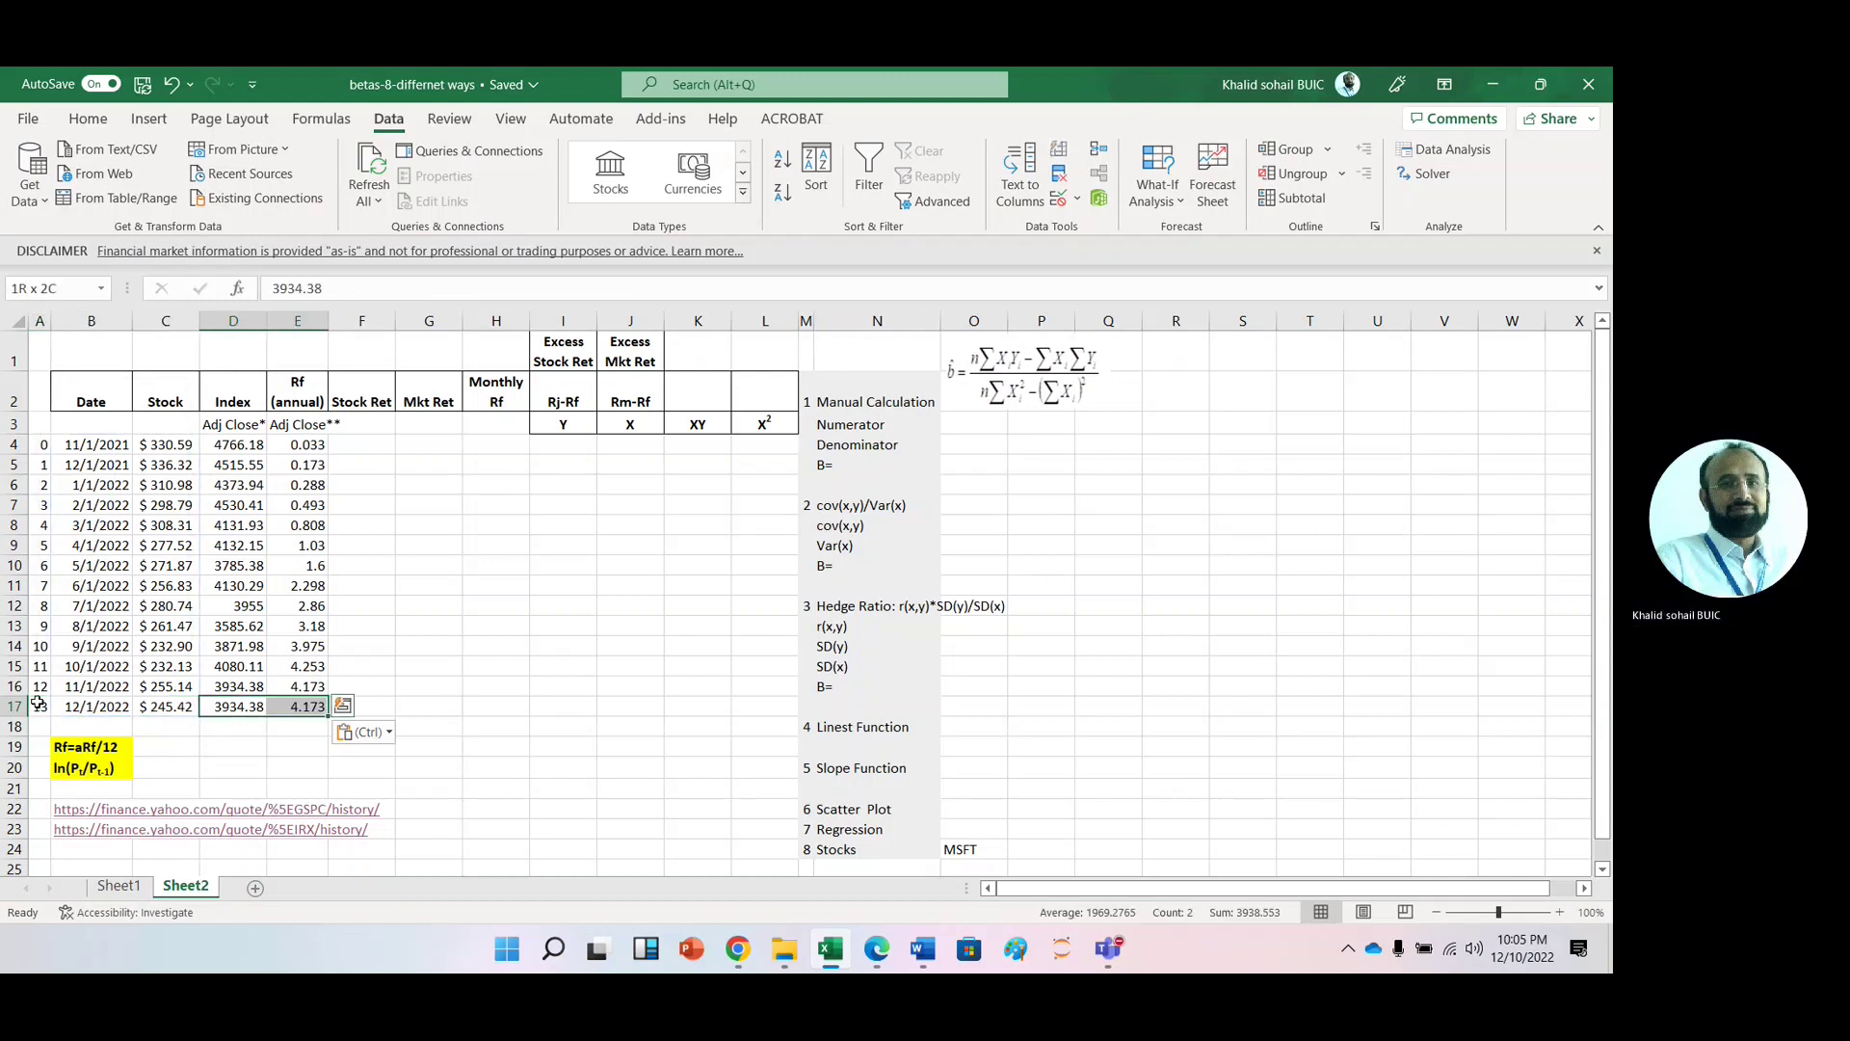
key("Delete")
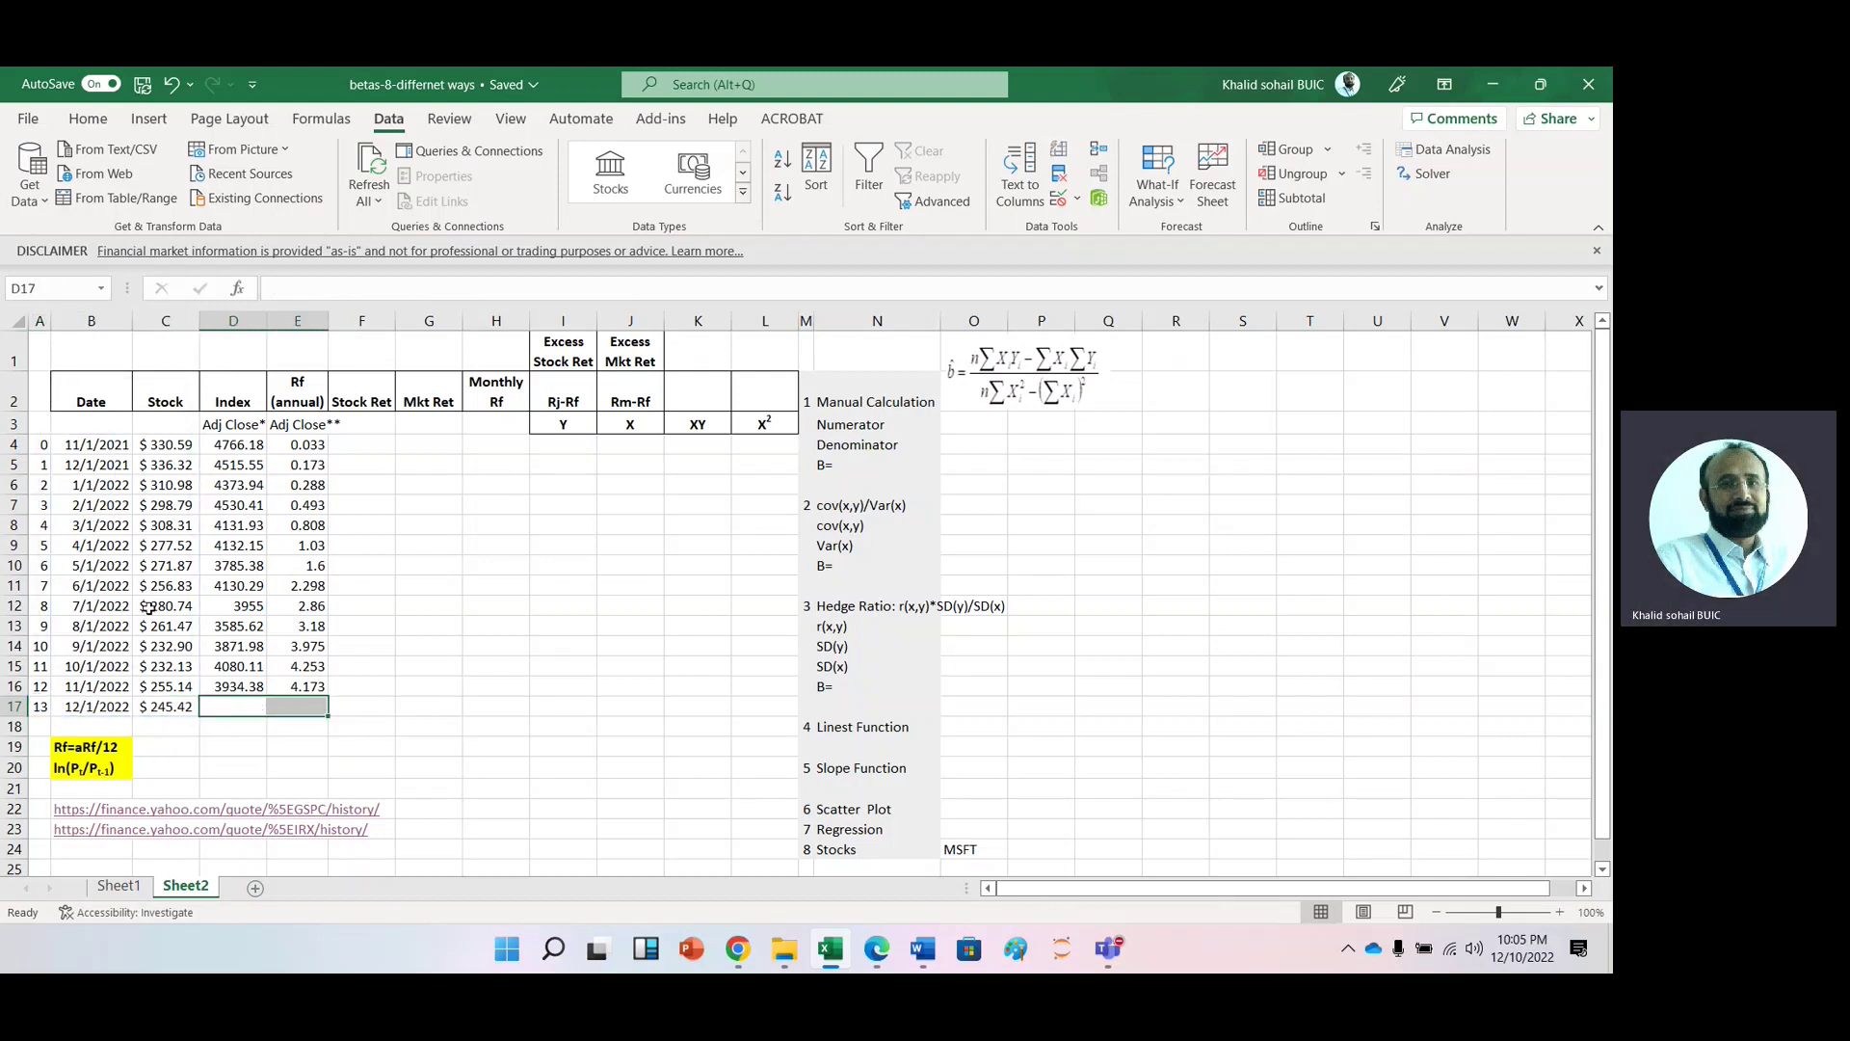
left_click(464, 568)
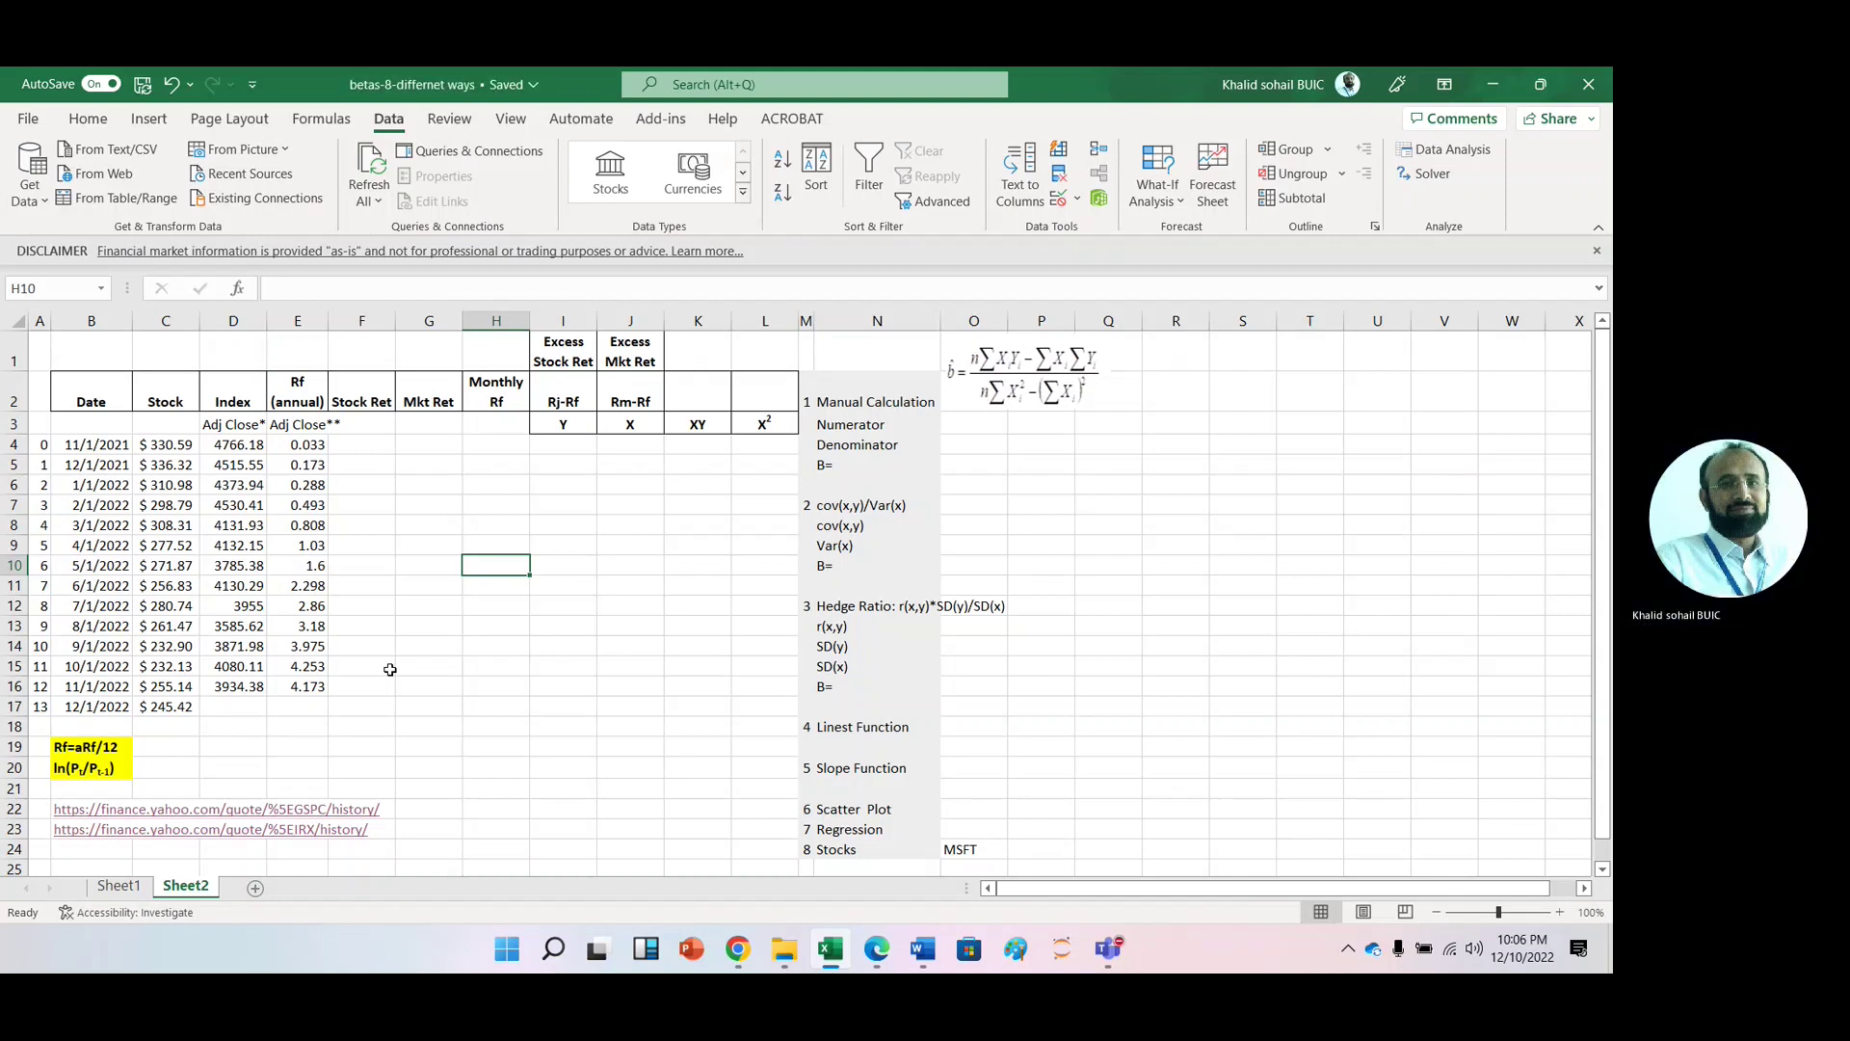
Step: Convert the annual Rf percentages to decimals with =E4/100 in F4 and fill the formula down to F16
left_click(365, 451)
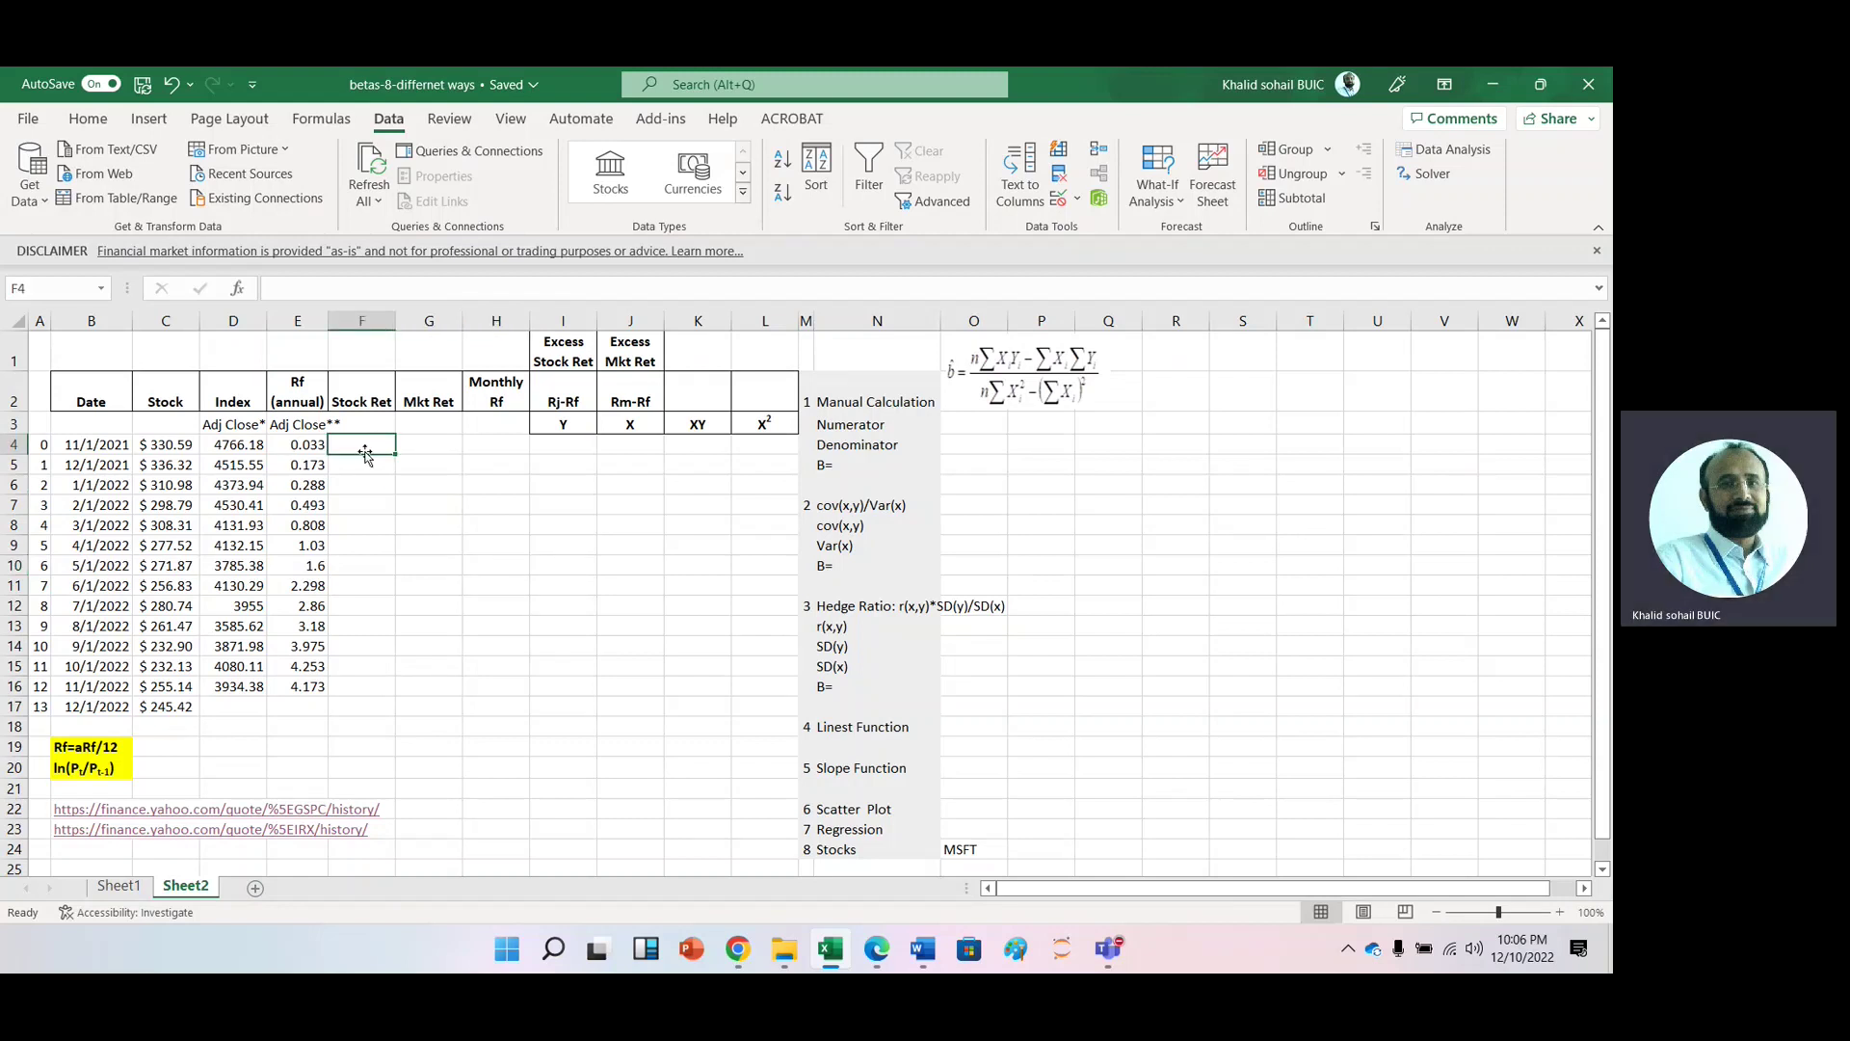
type("=")
key("Left")
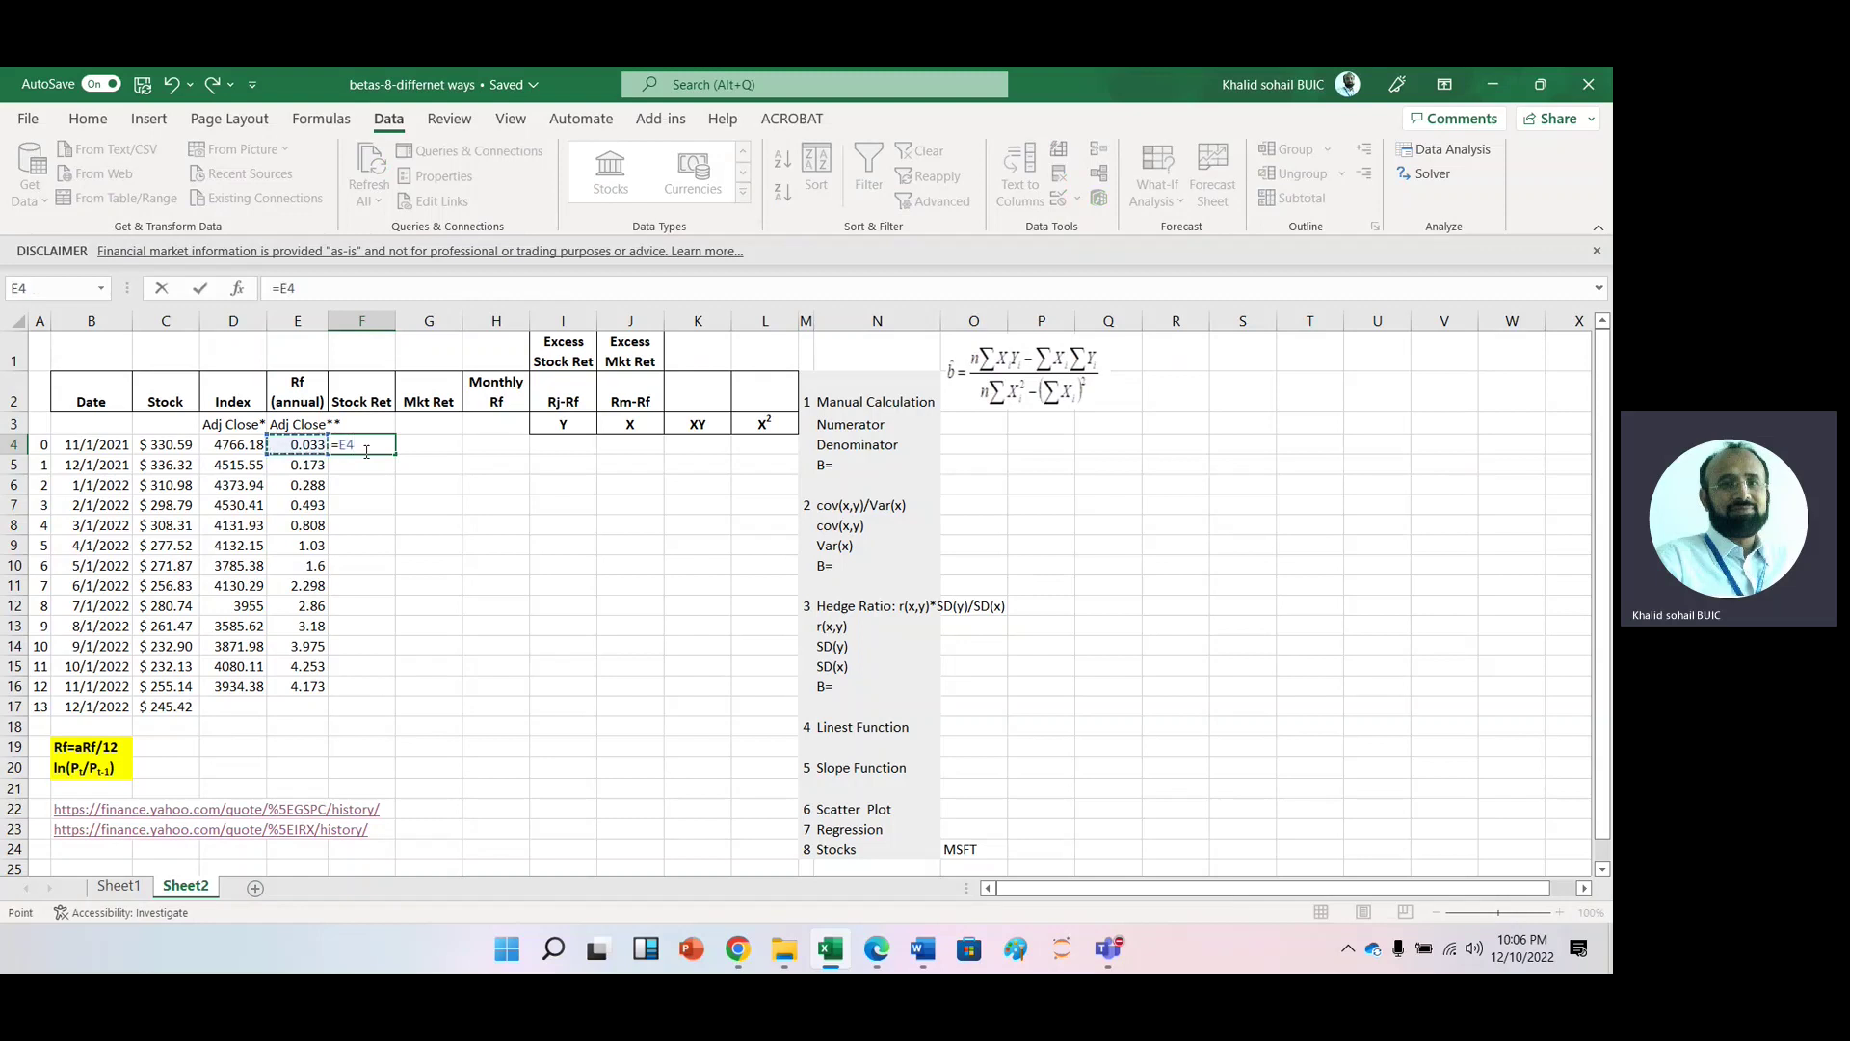
type("/100")
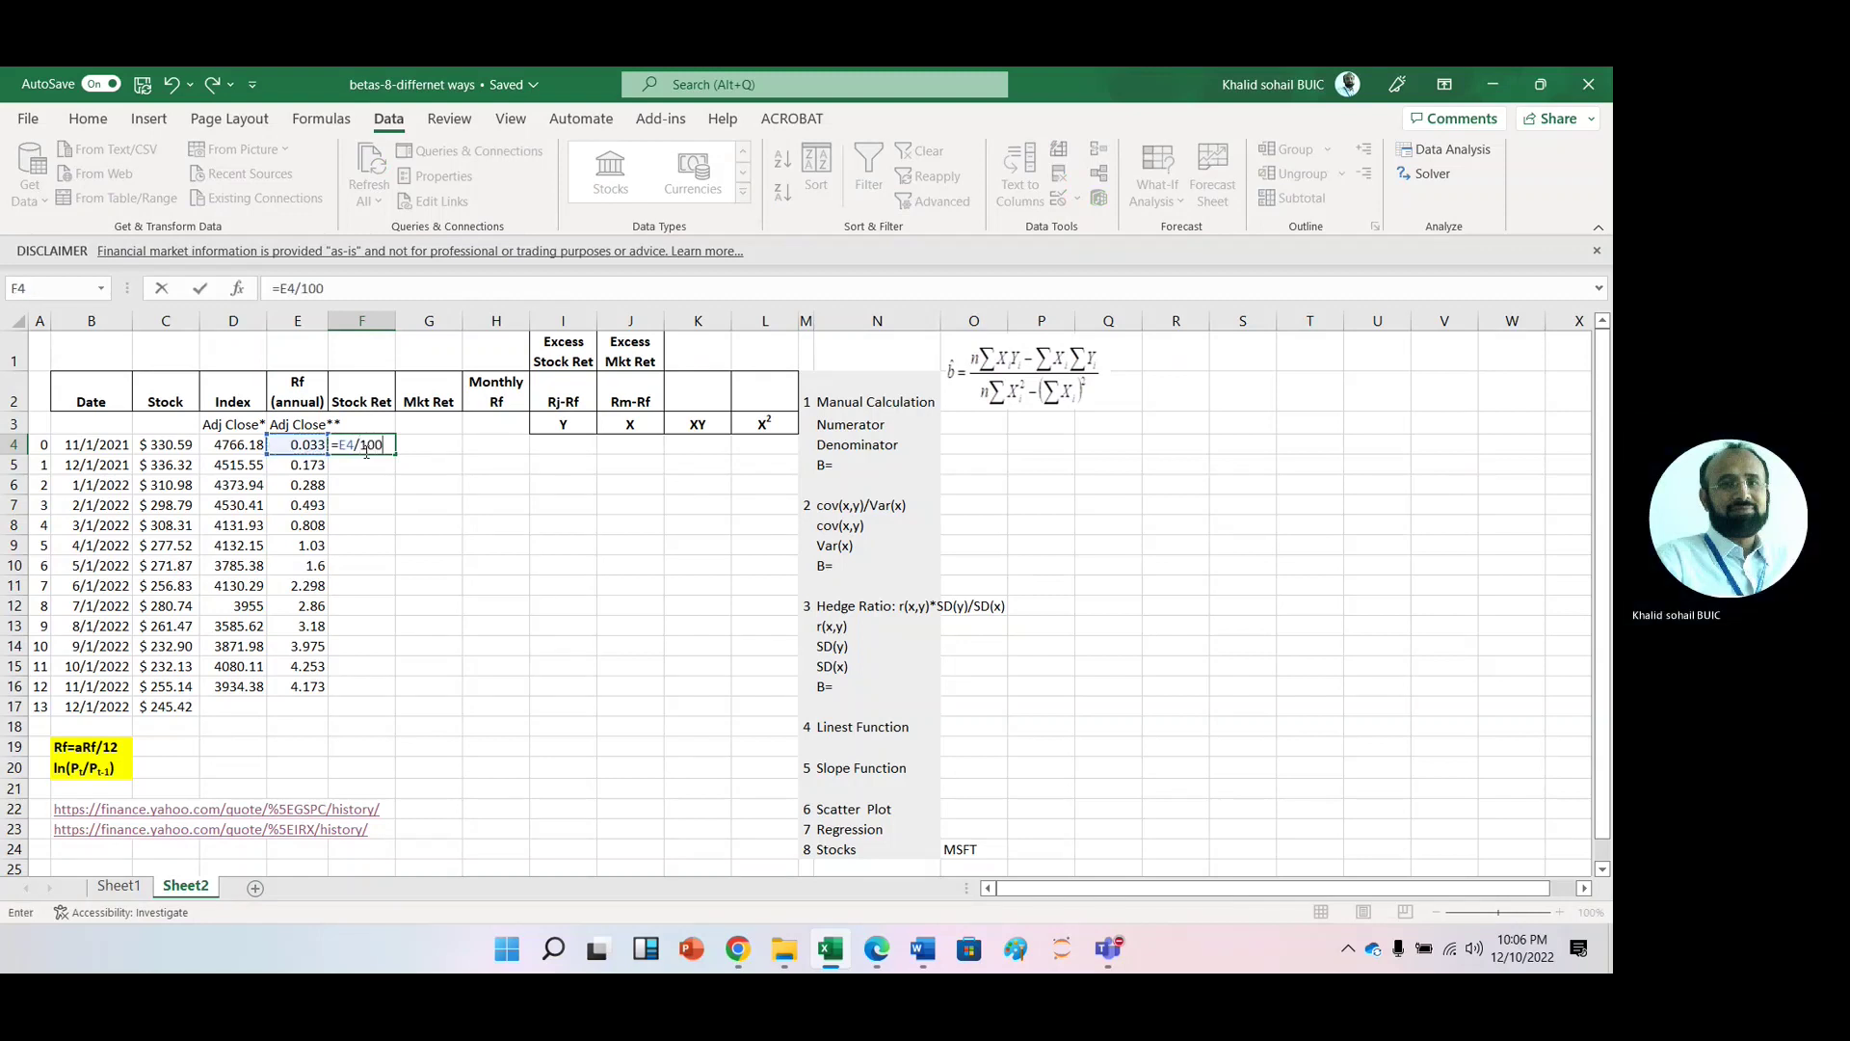
key("Return")
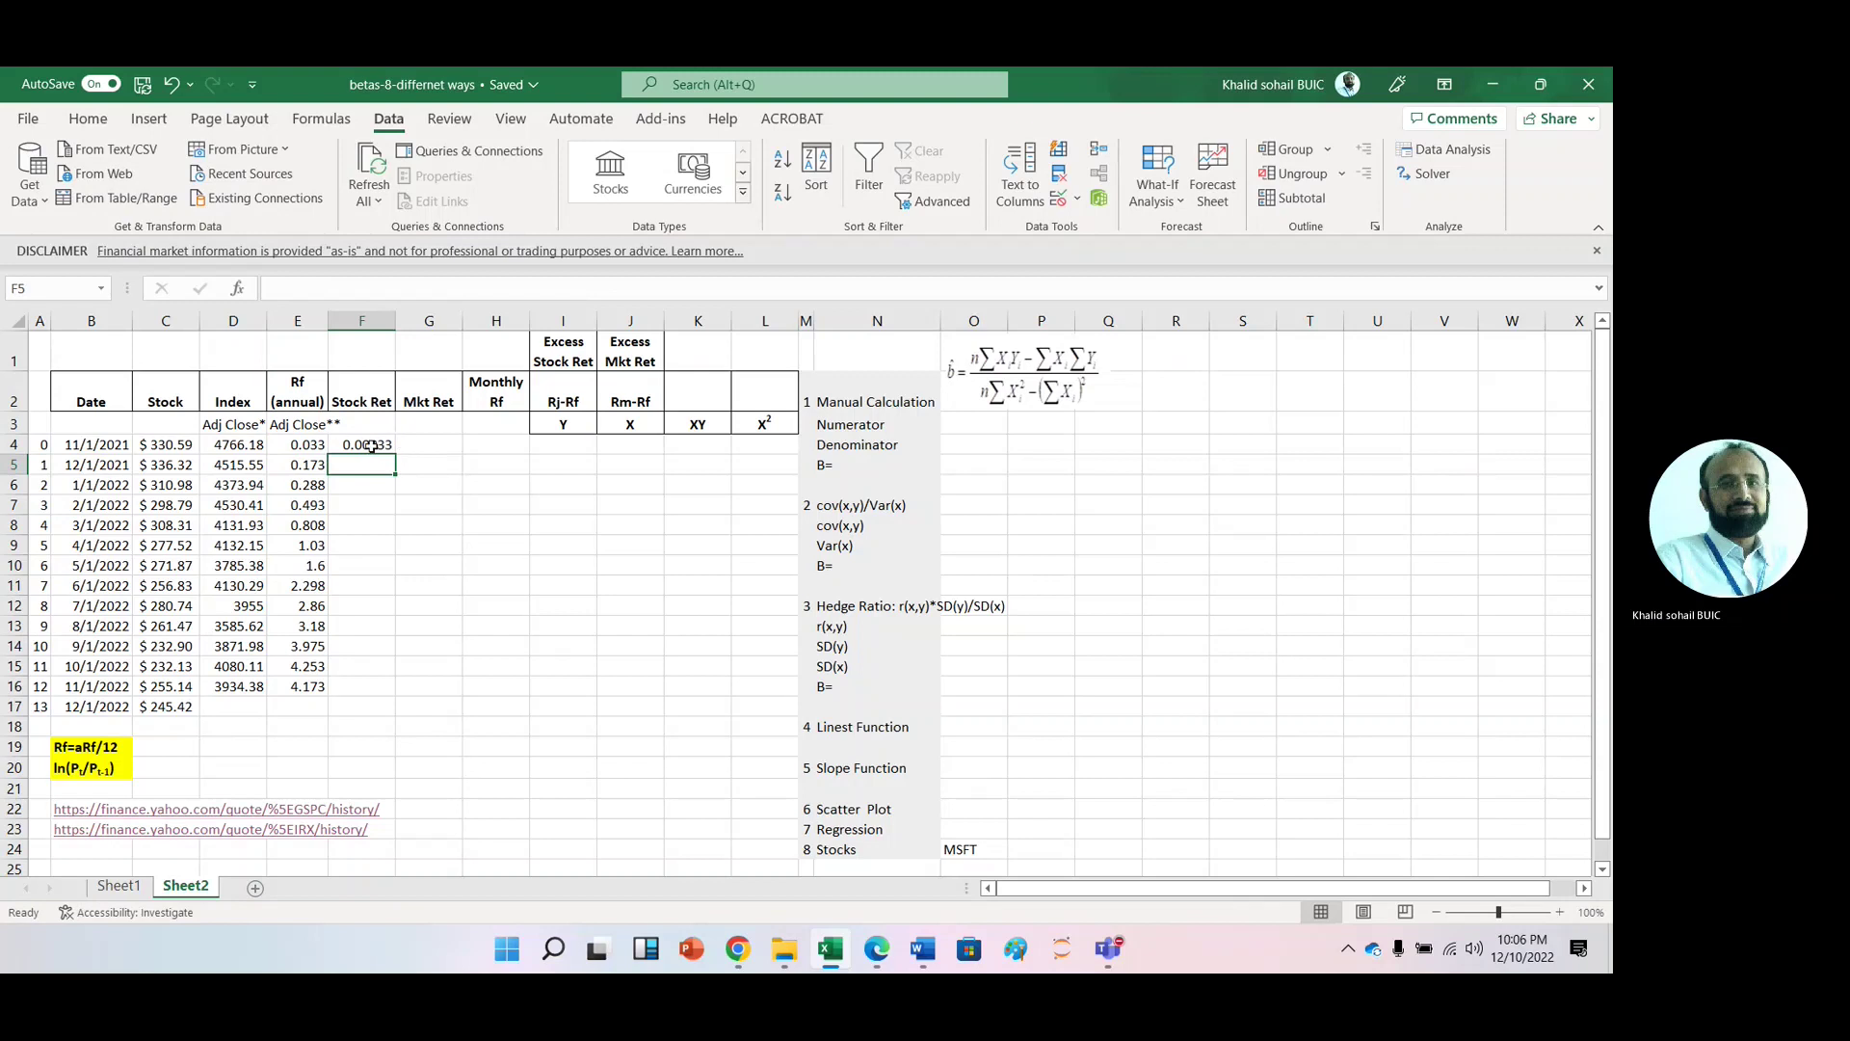
left_click(373, 446)
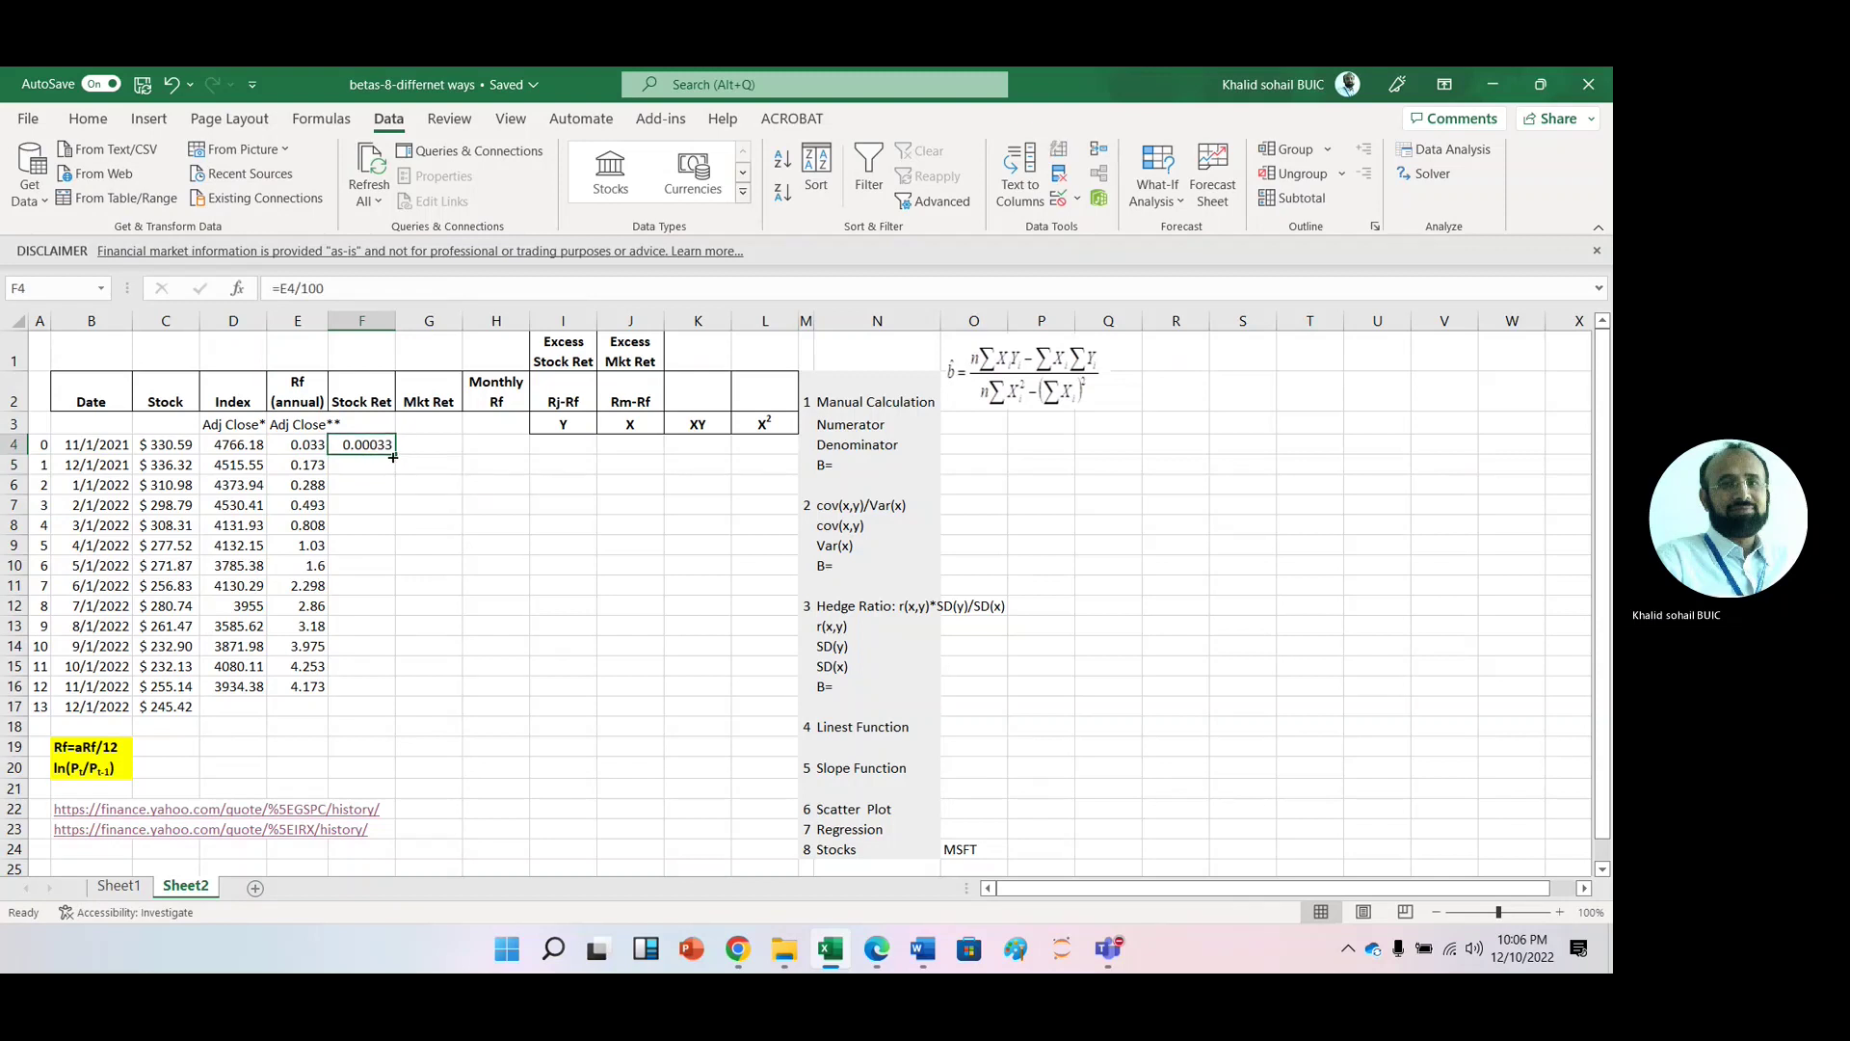
left_click_drag(393, 457, 394, 690)
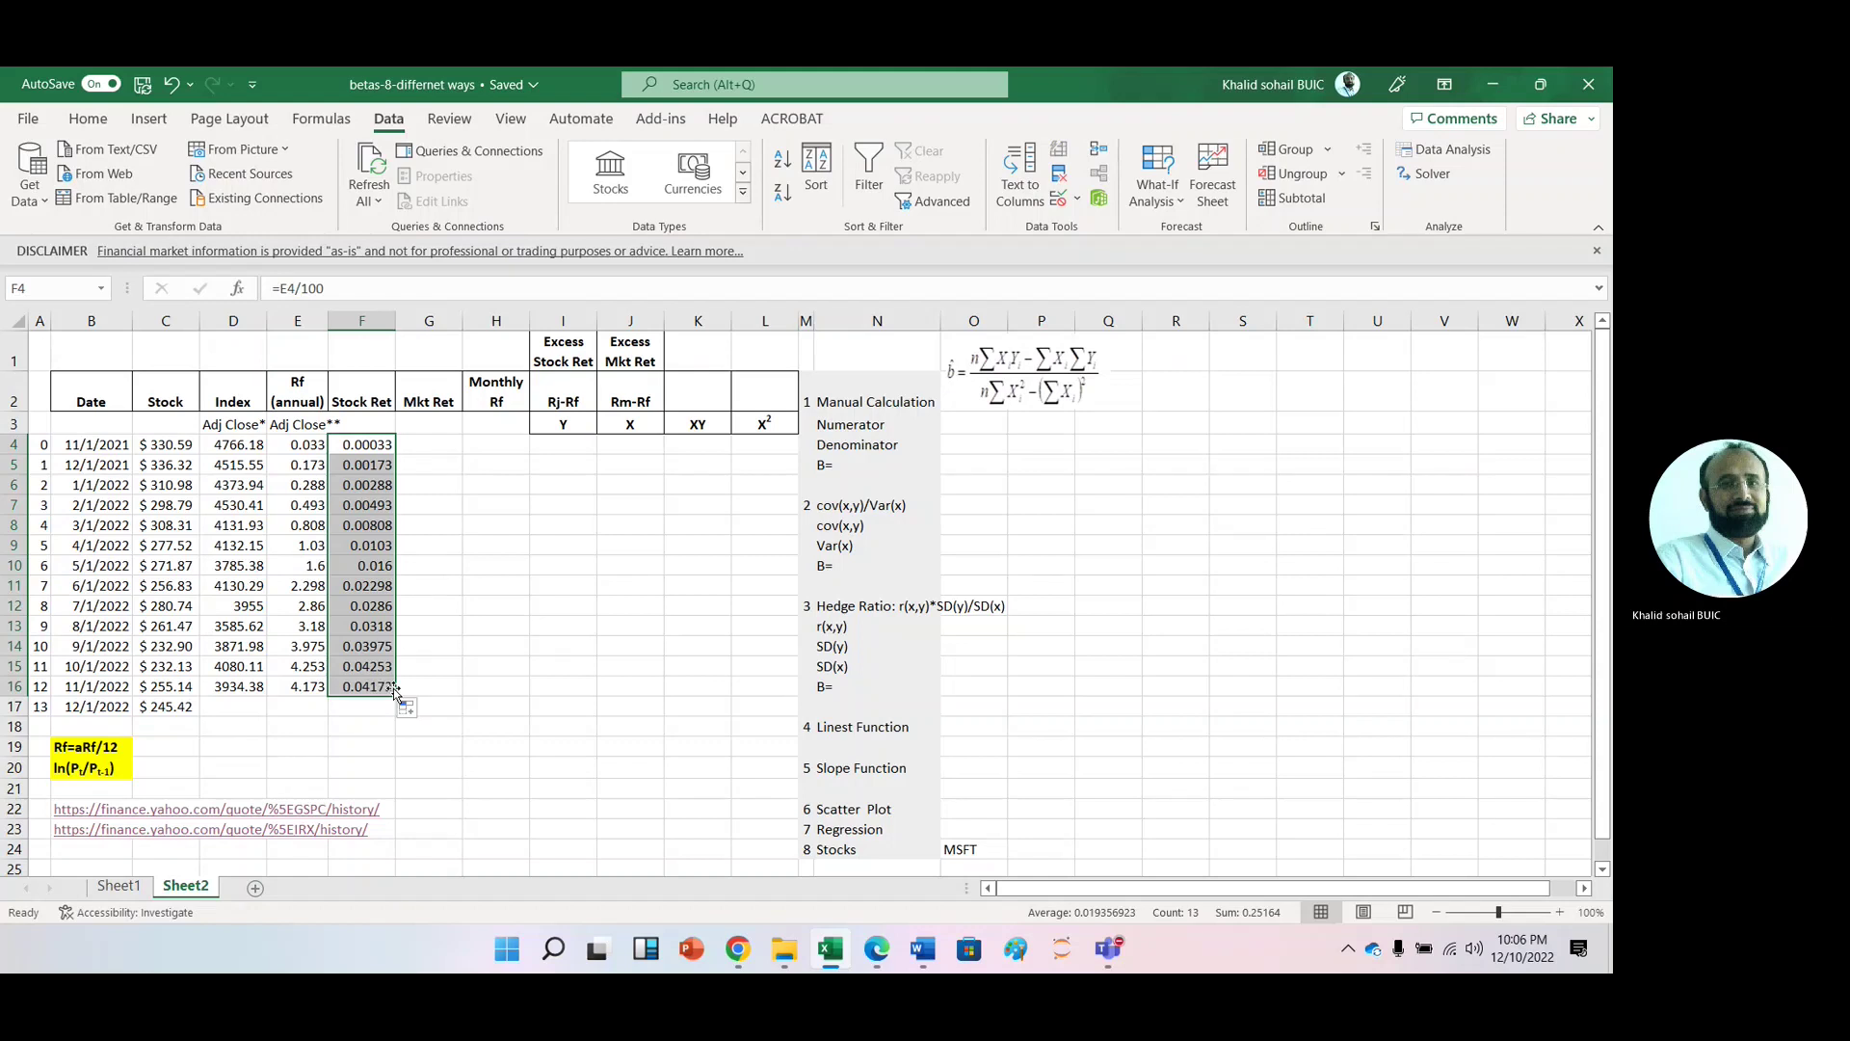
Step: Turn the F4:F16 formulas into plain values and paste them over the Rf (annual) column starting at E4
key("ctrl+c")
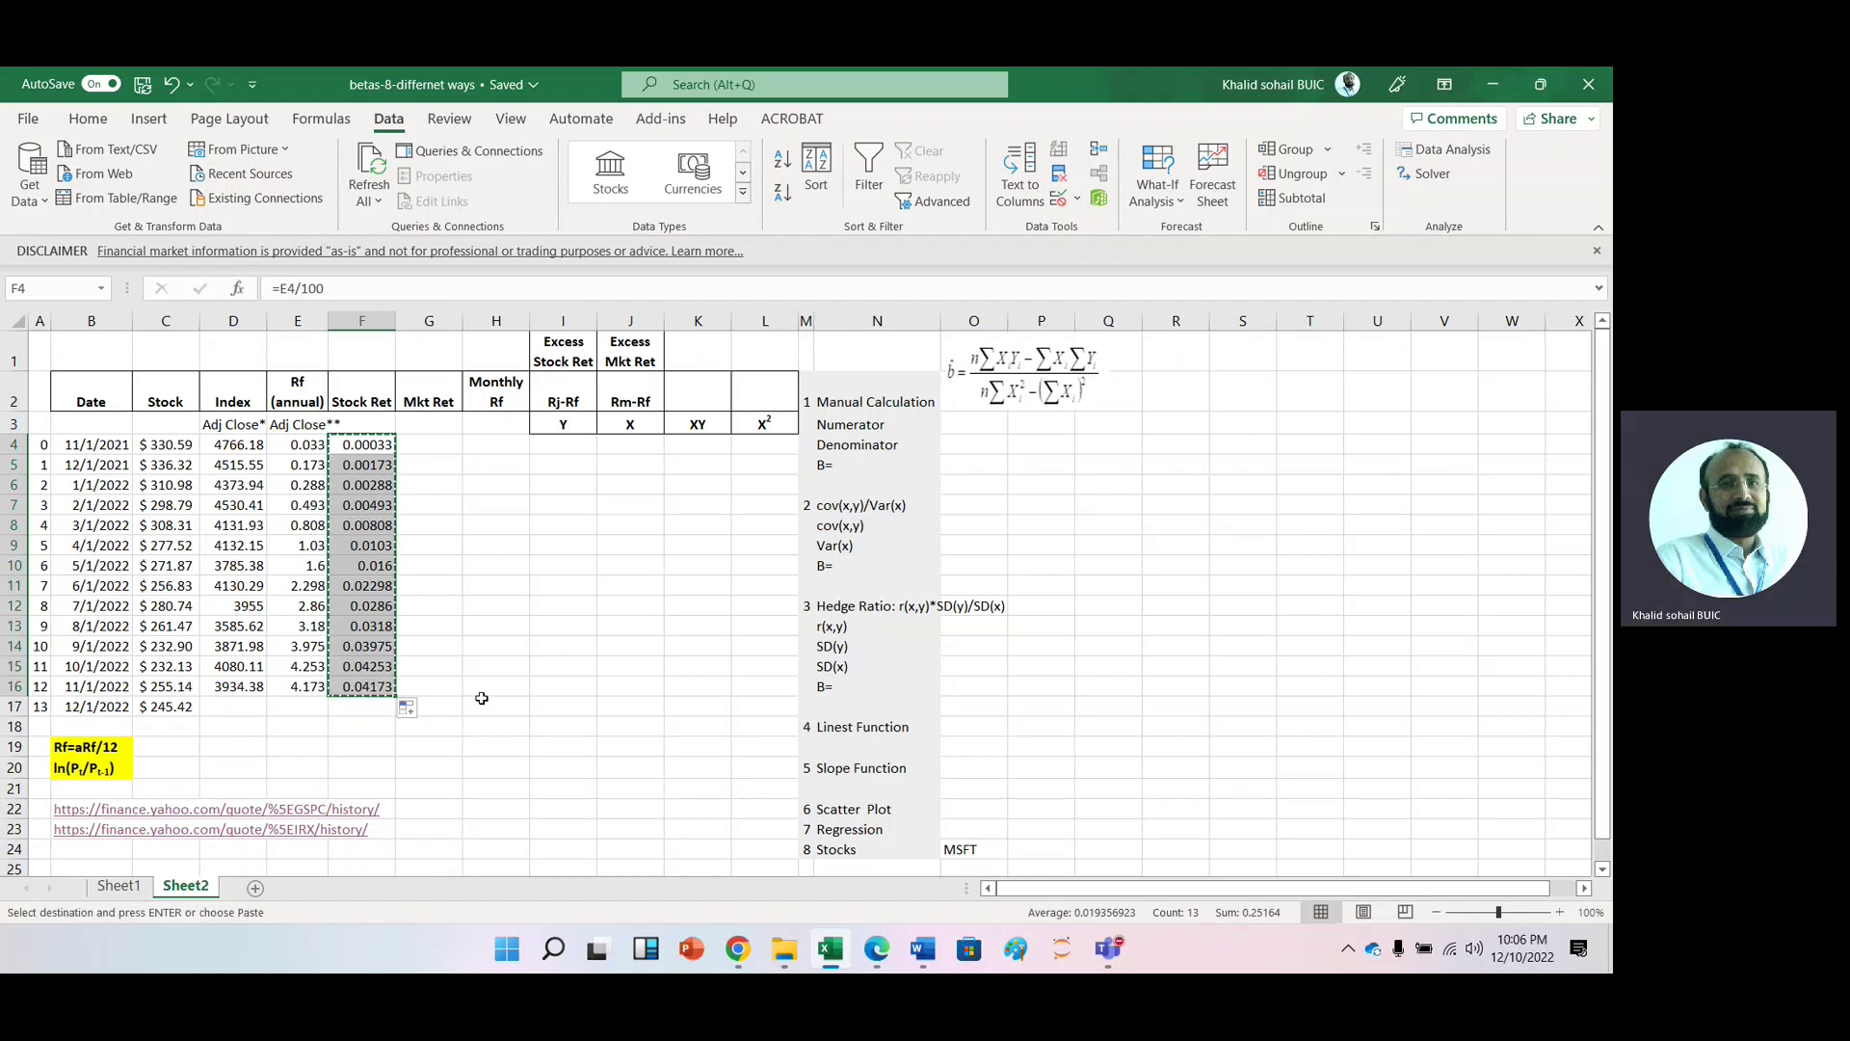
key("ctrl+v")
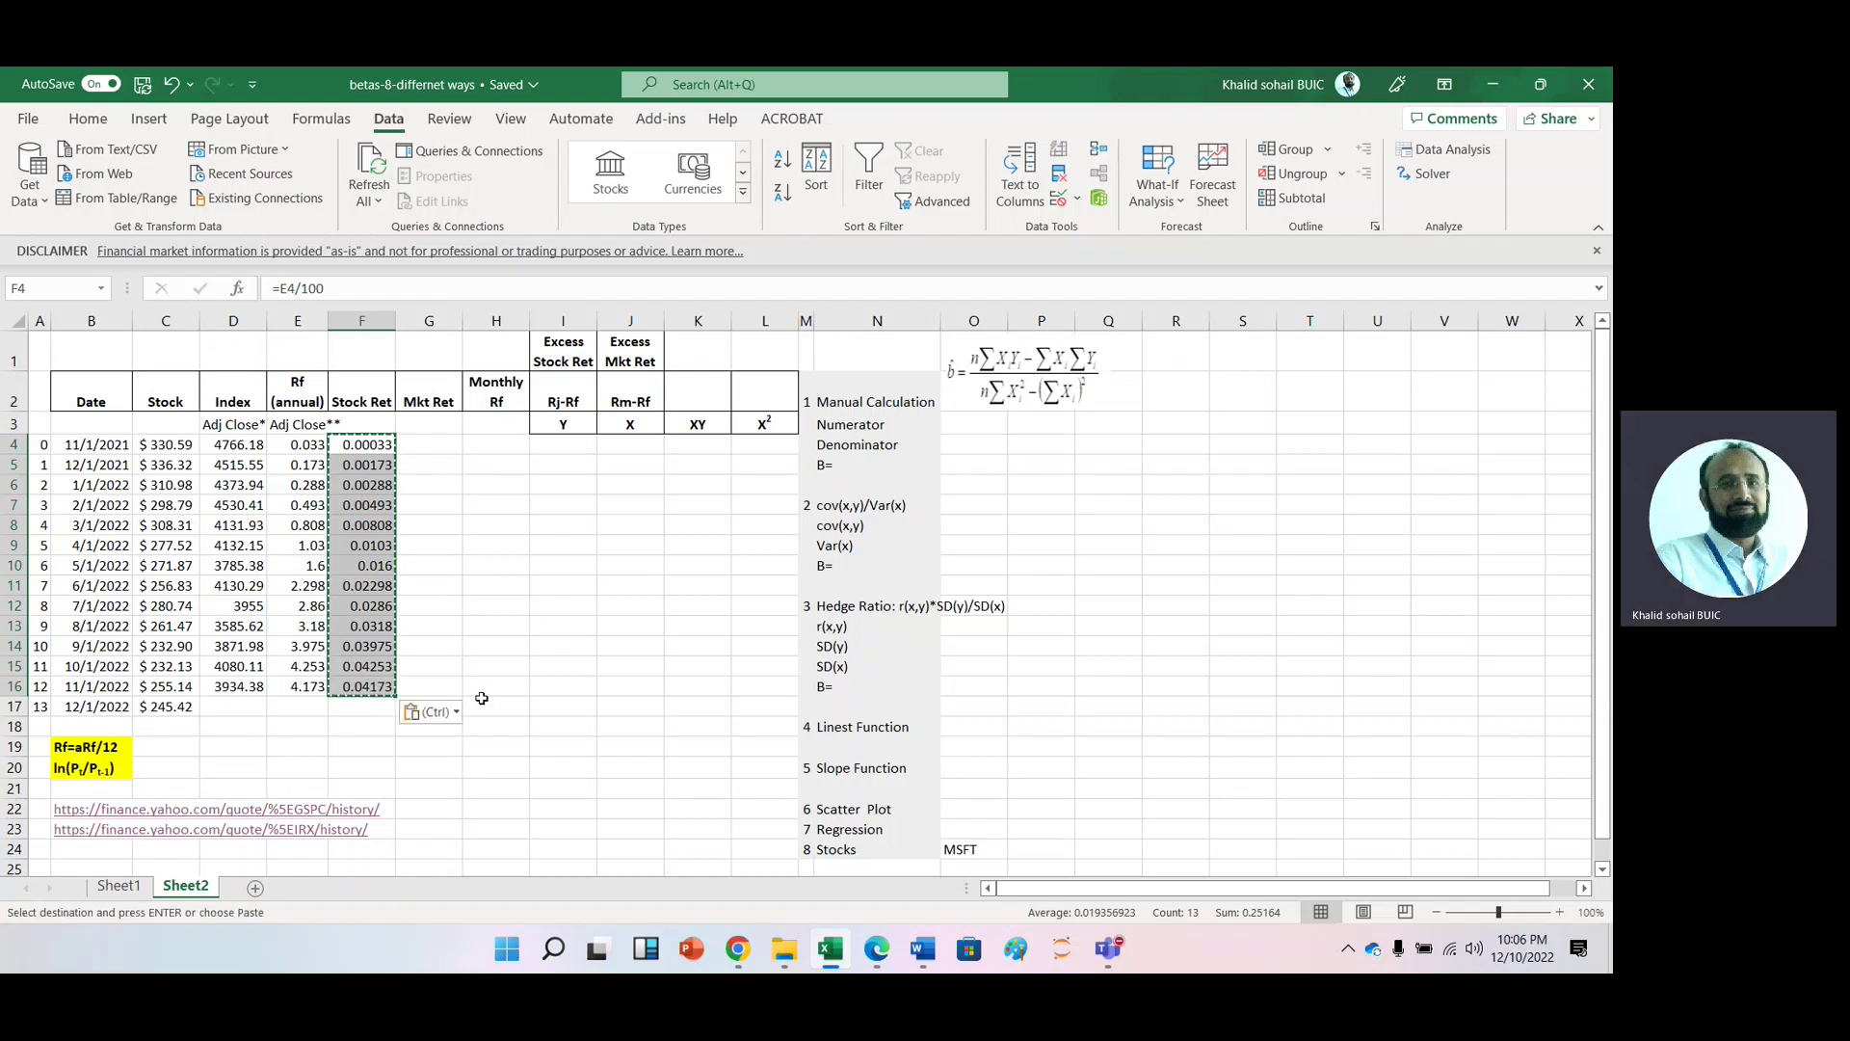
left_click(429, 711)
left_click(418, 617)
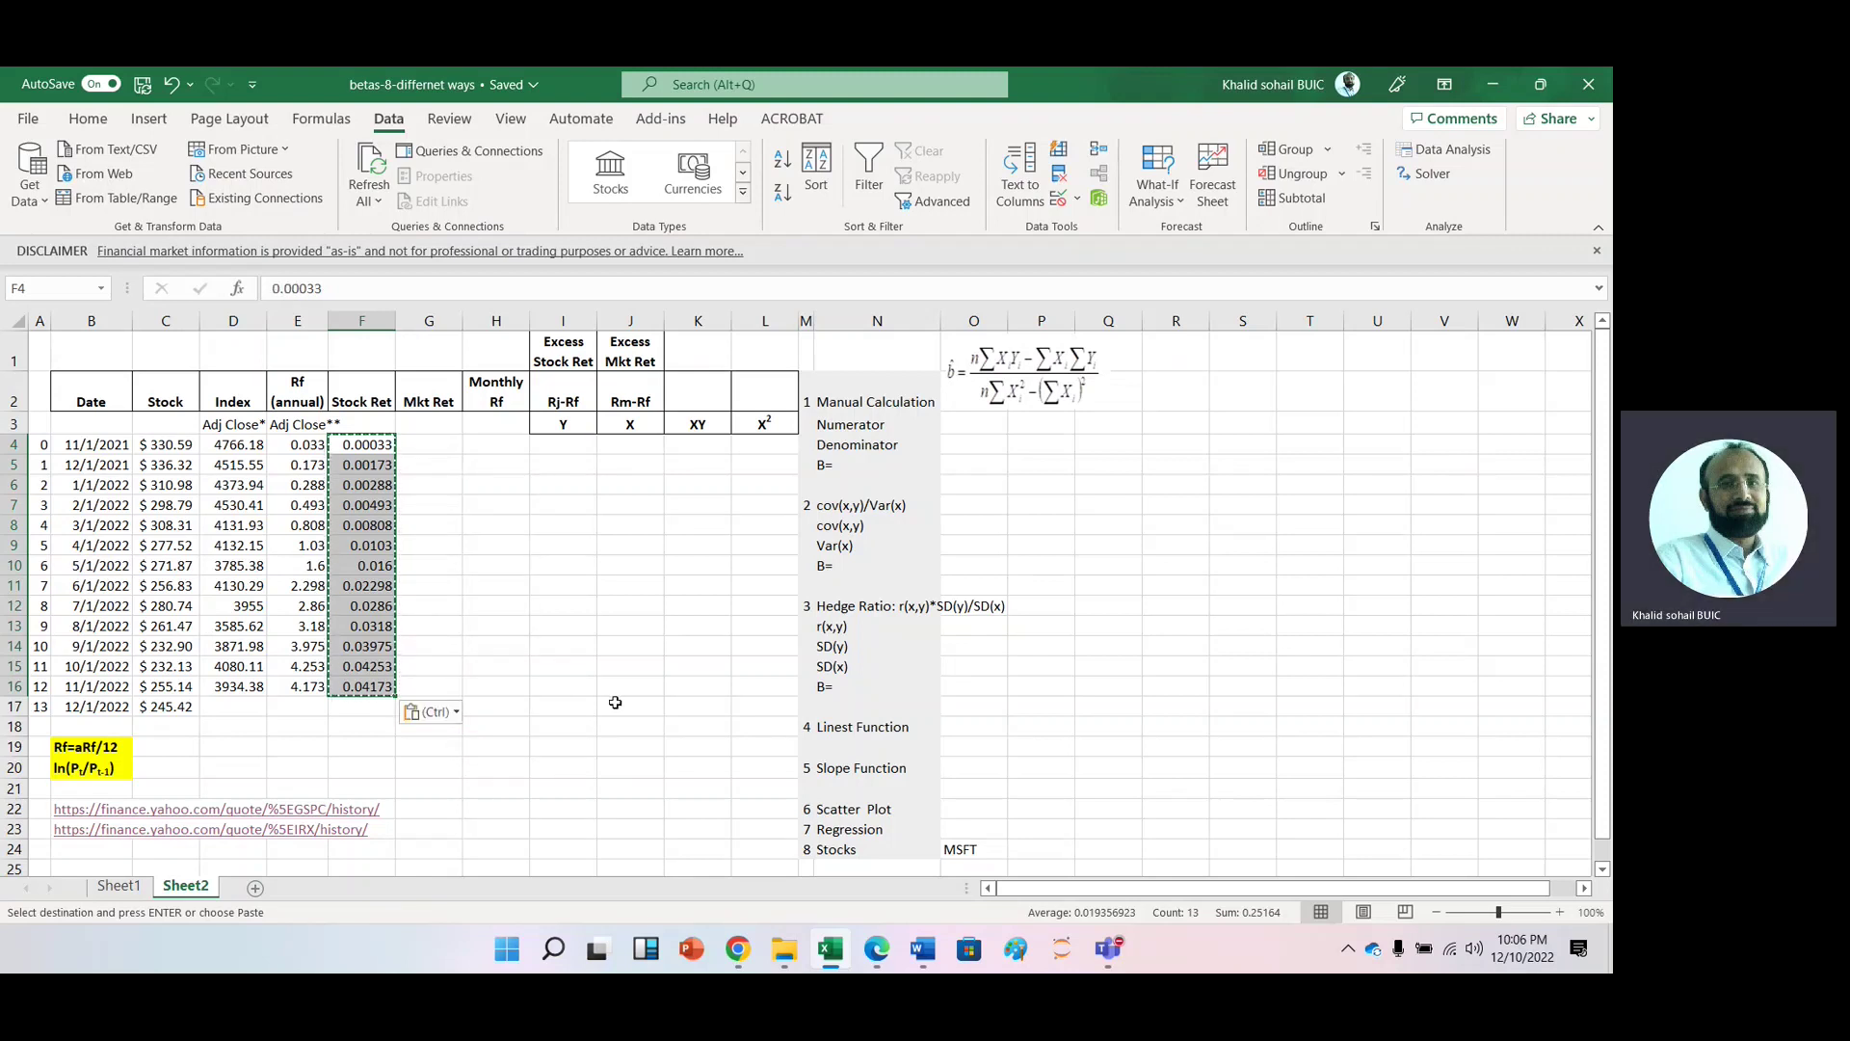
left_click(296, 451)
key("ctrl+v")
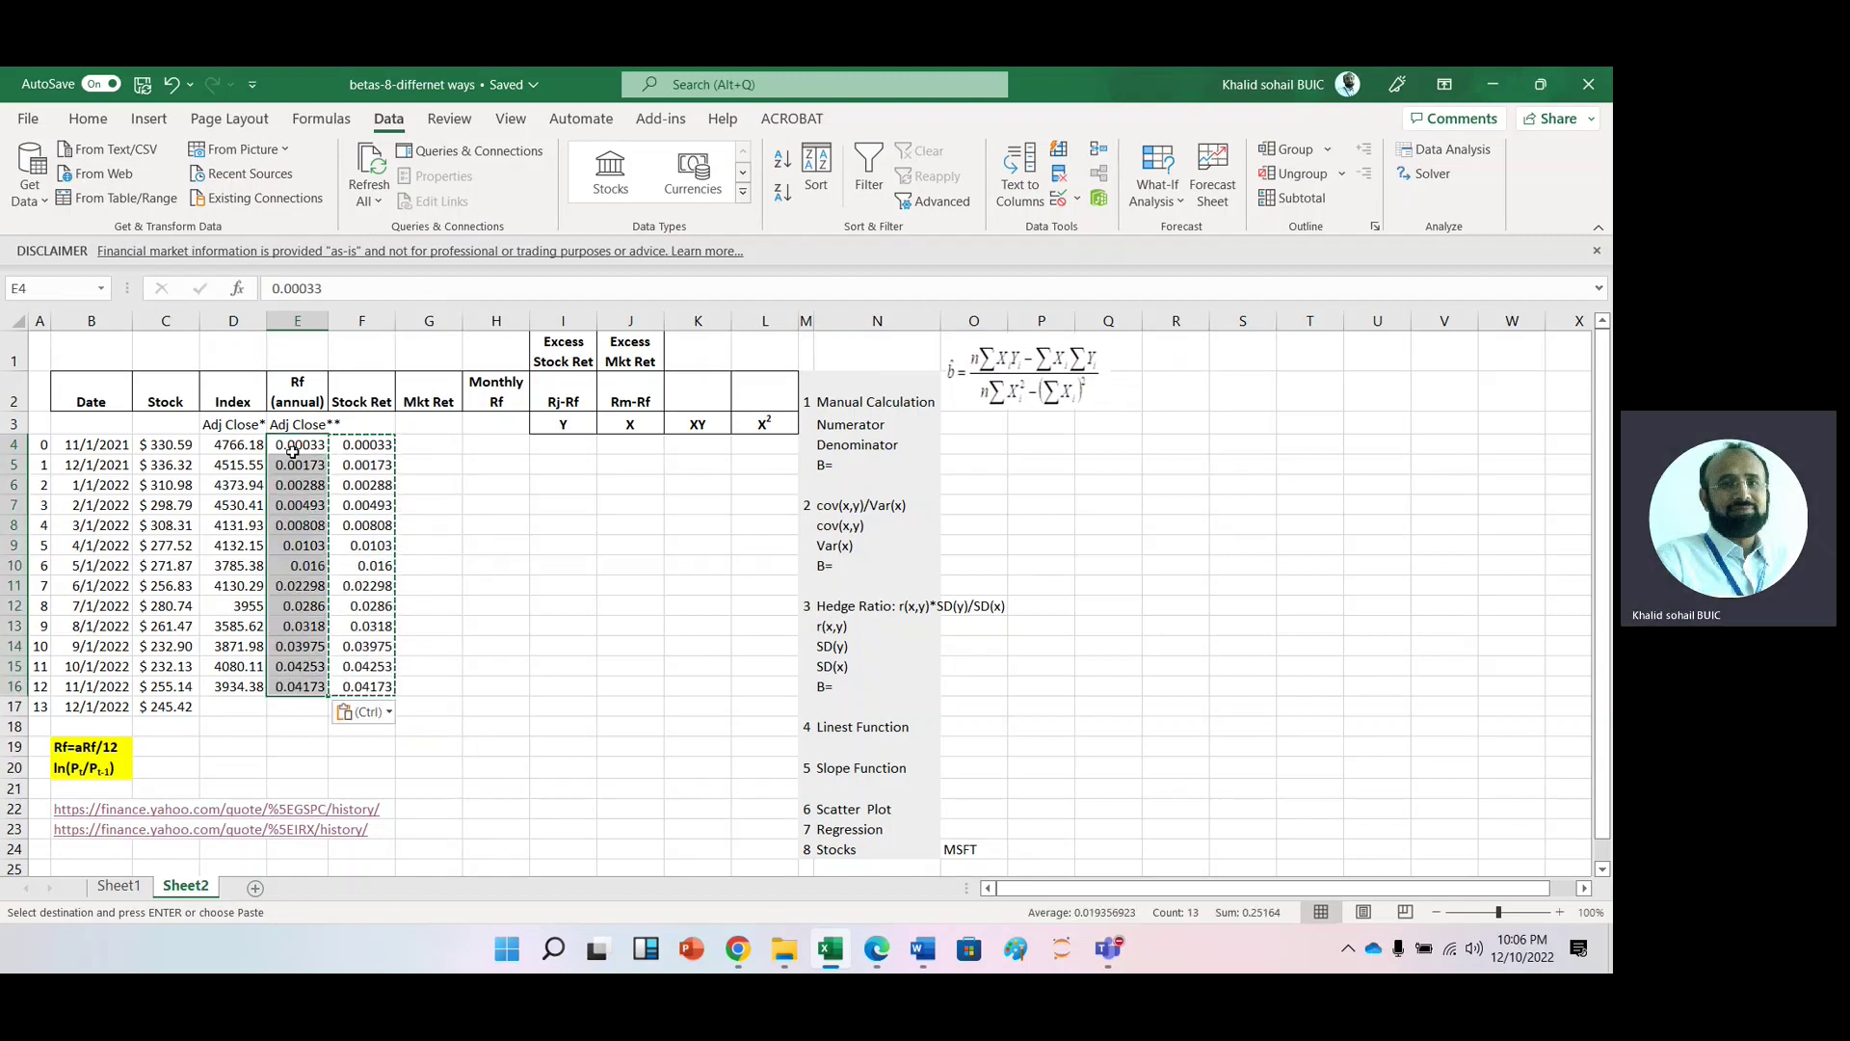
Step: Clear the temporary decimal values from F4:F16 in the Stock Ret column
key("Right")
key("shift+Down")
key("shift+Down")
key("shift+Down")
key("shift+Down")
key("shift+Down")
key("shift+Down")
key("shift+Down")
key("shift+Down")
key("shift+Down")
key("shift+Down")
key("shift+Down")
key("shift+Down")
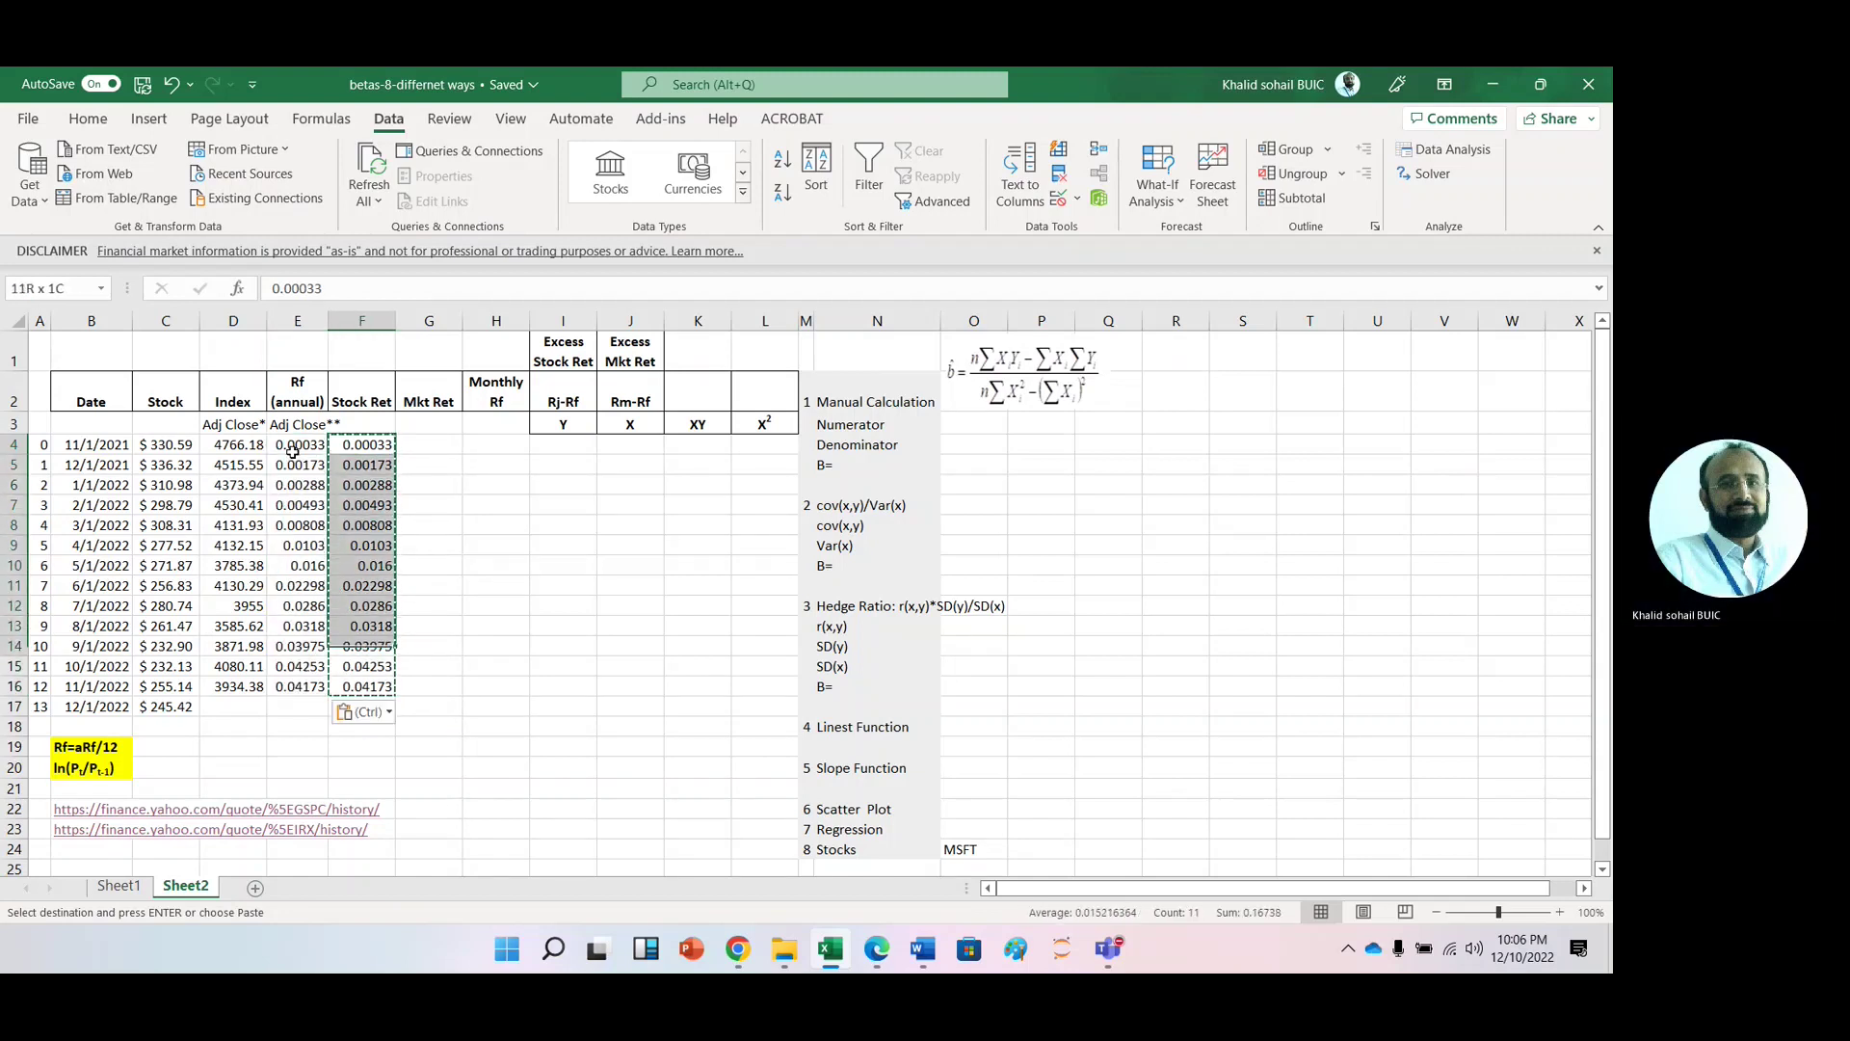
key("Delete")
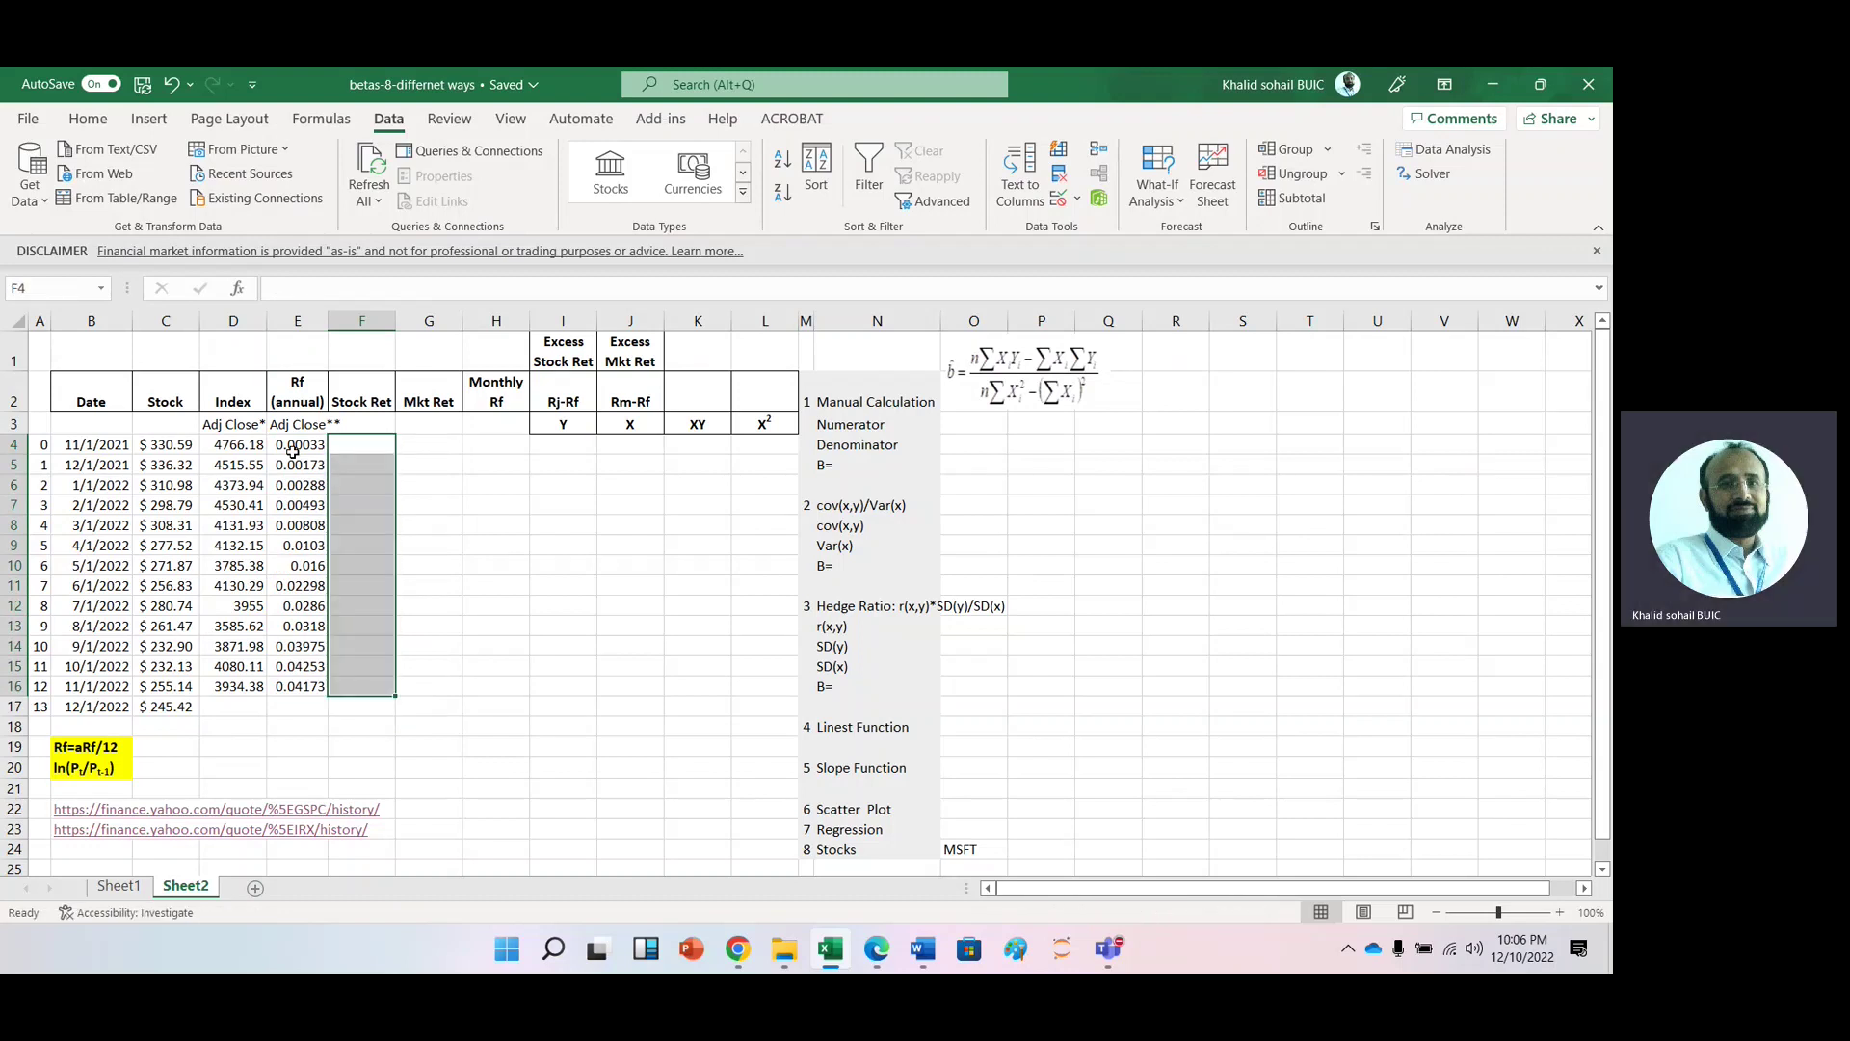
left_click(465, 511)
Step: Calculate the first monthly log stock return in F5 with the formula =LN(C5/C4)
left_click(347, 467)
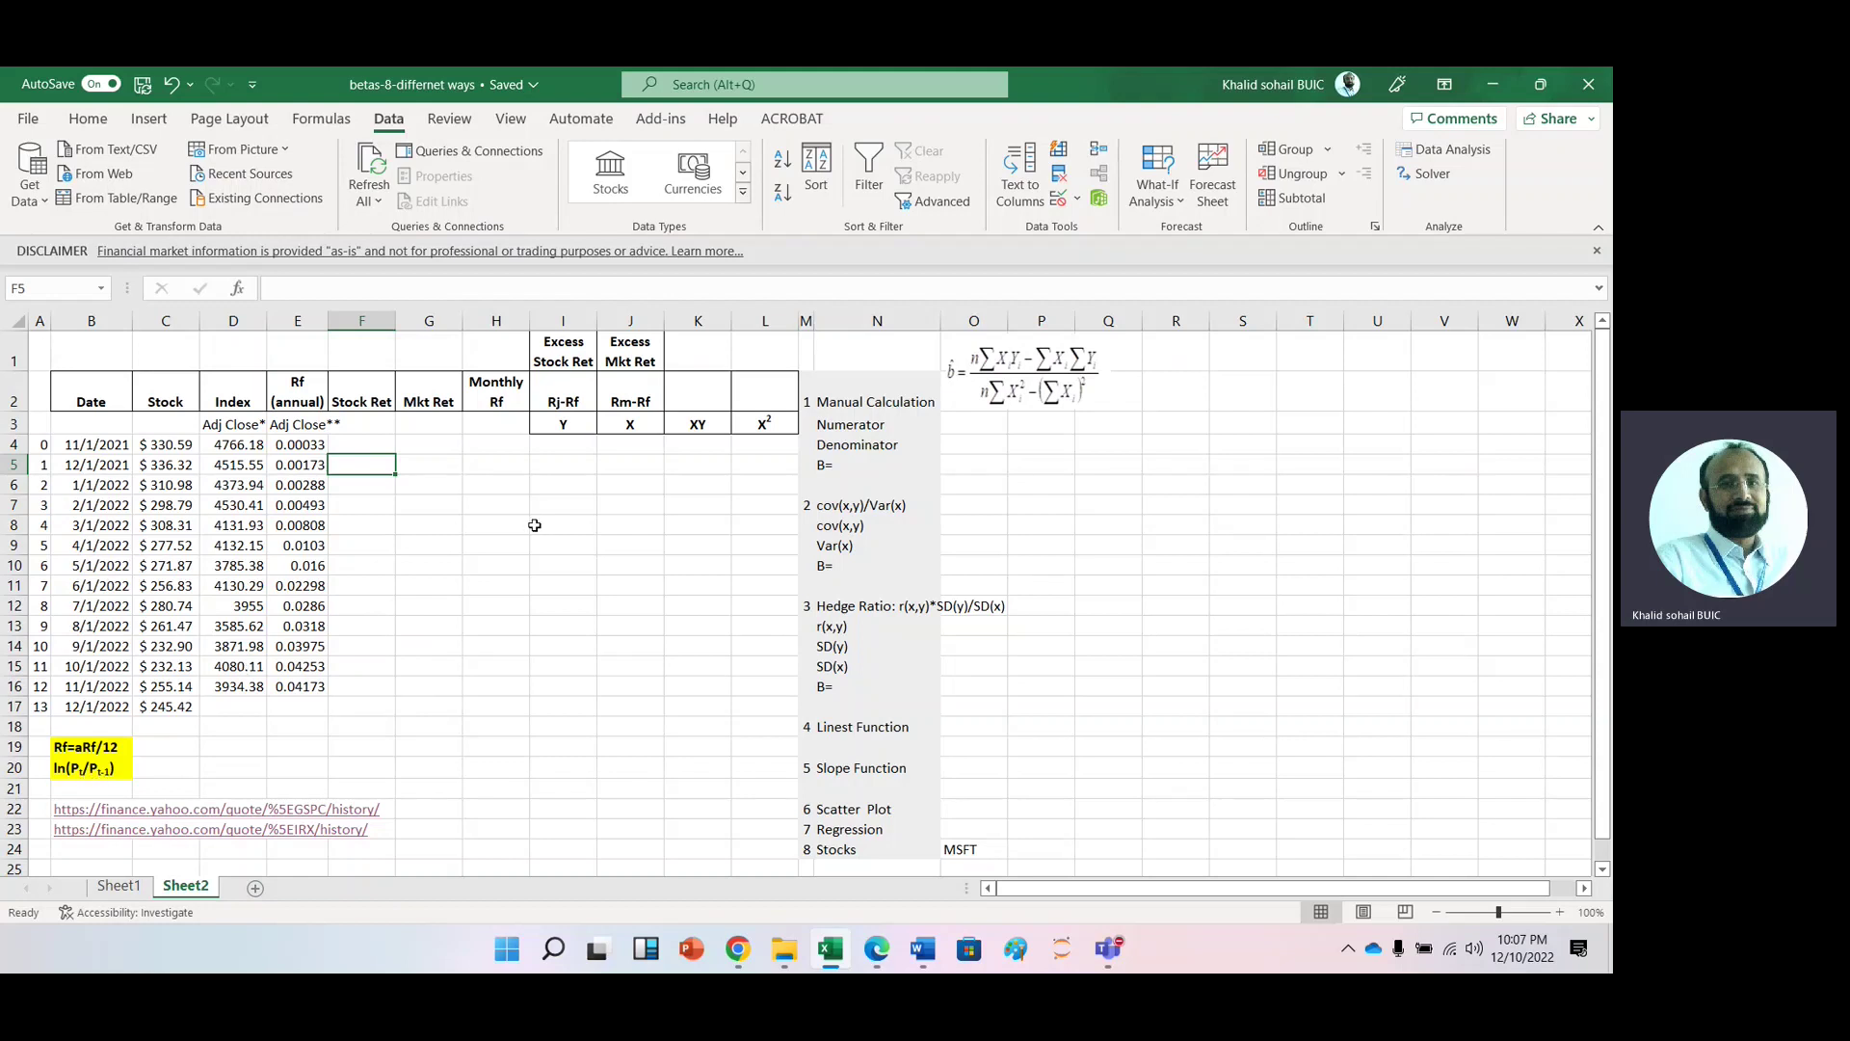
type("=ln")
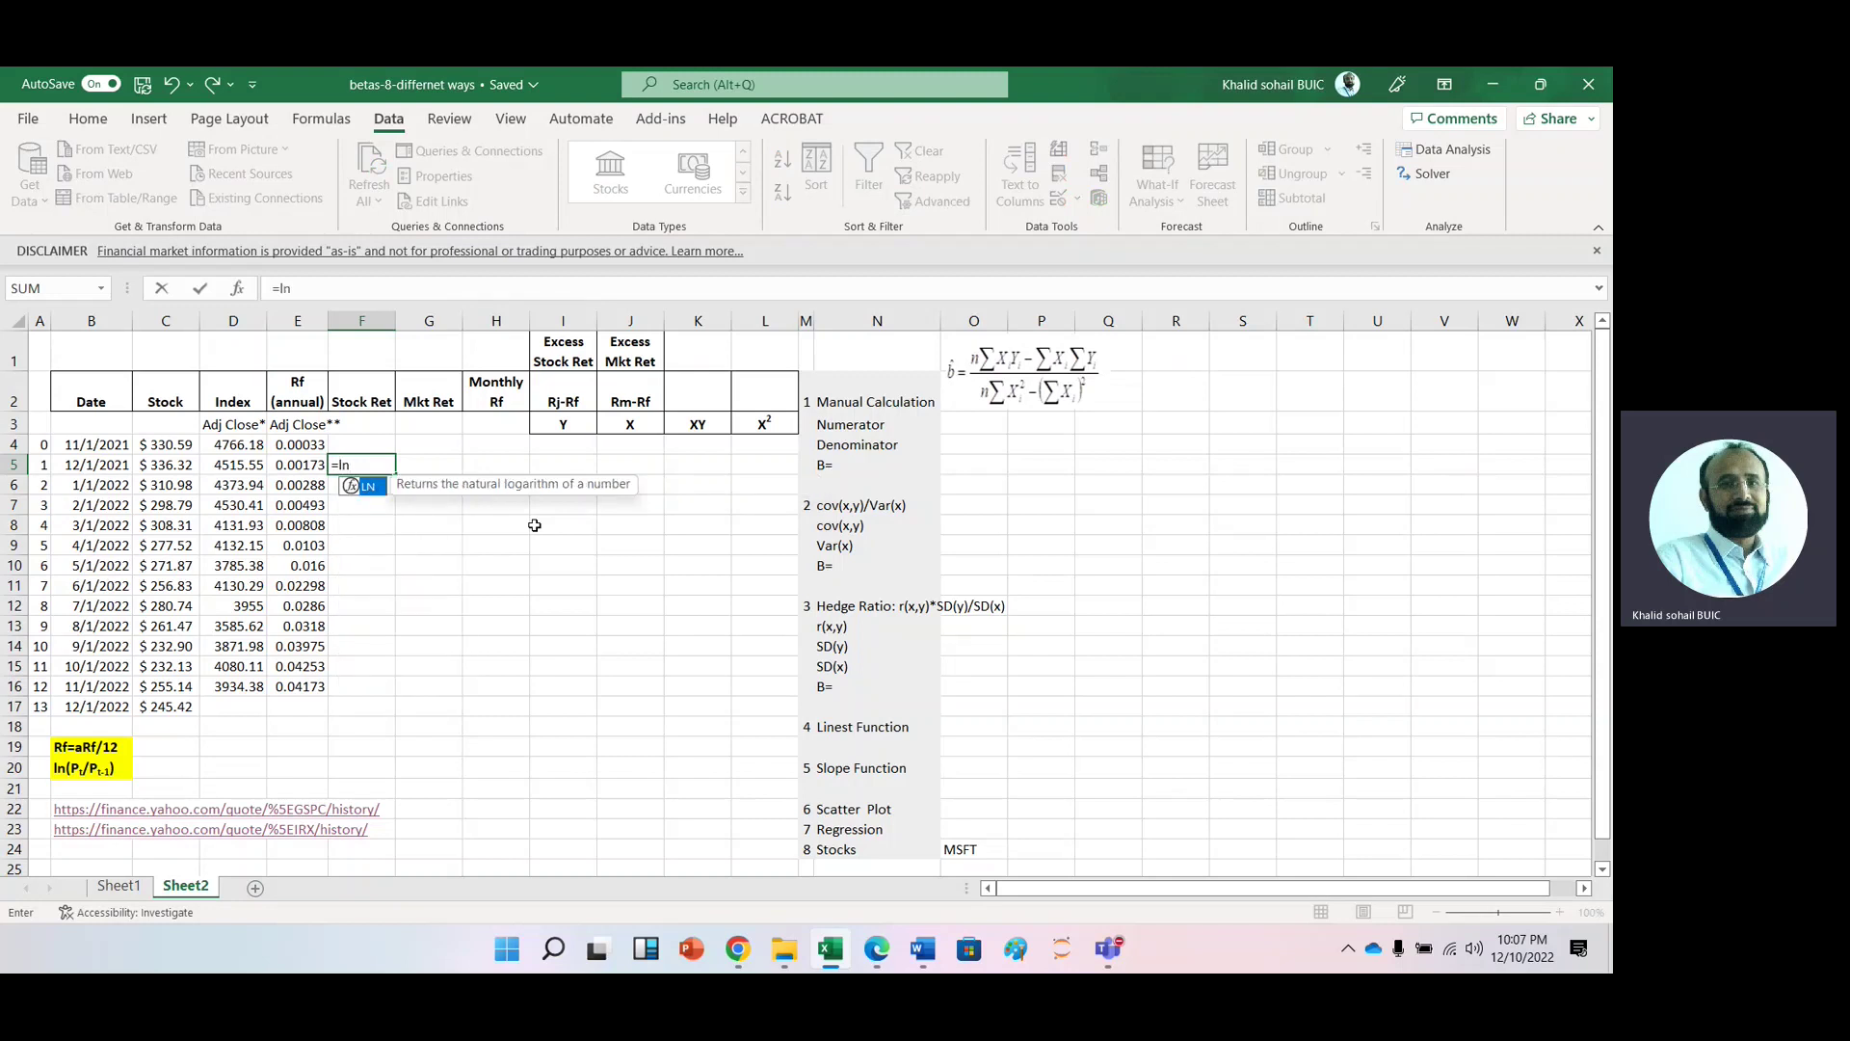
type("(")
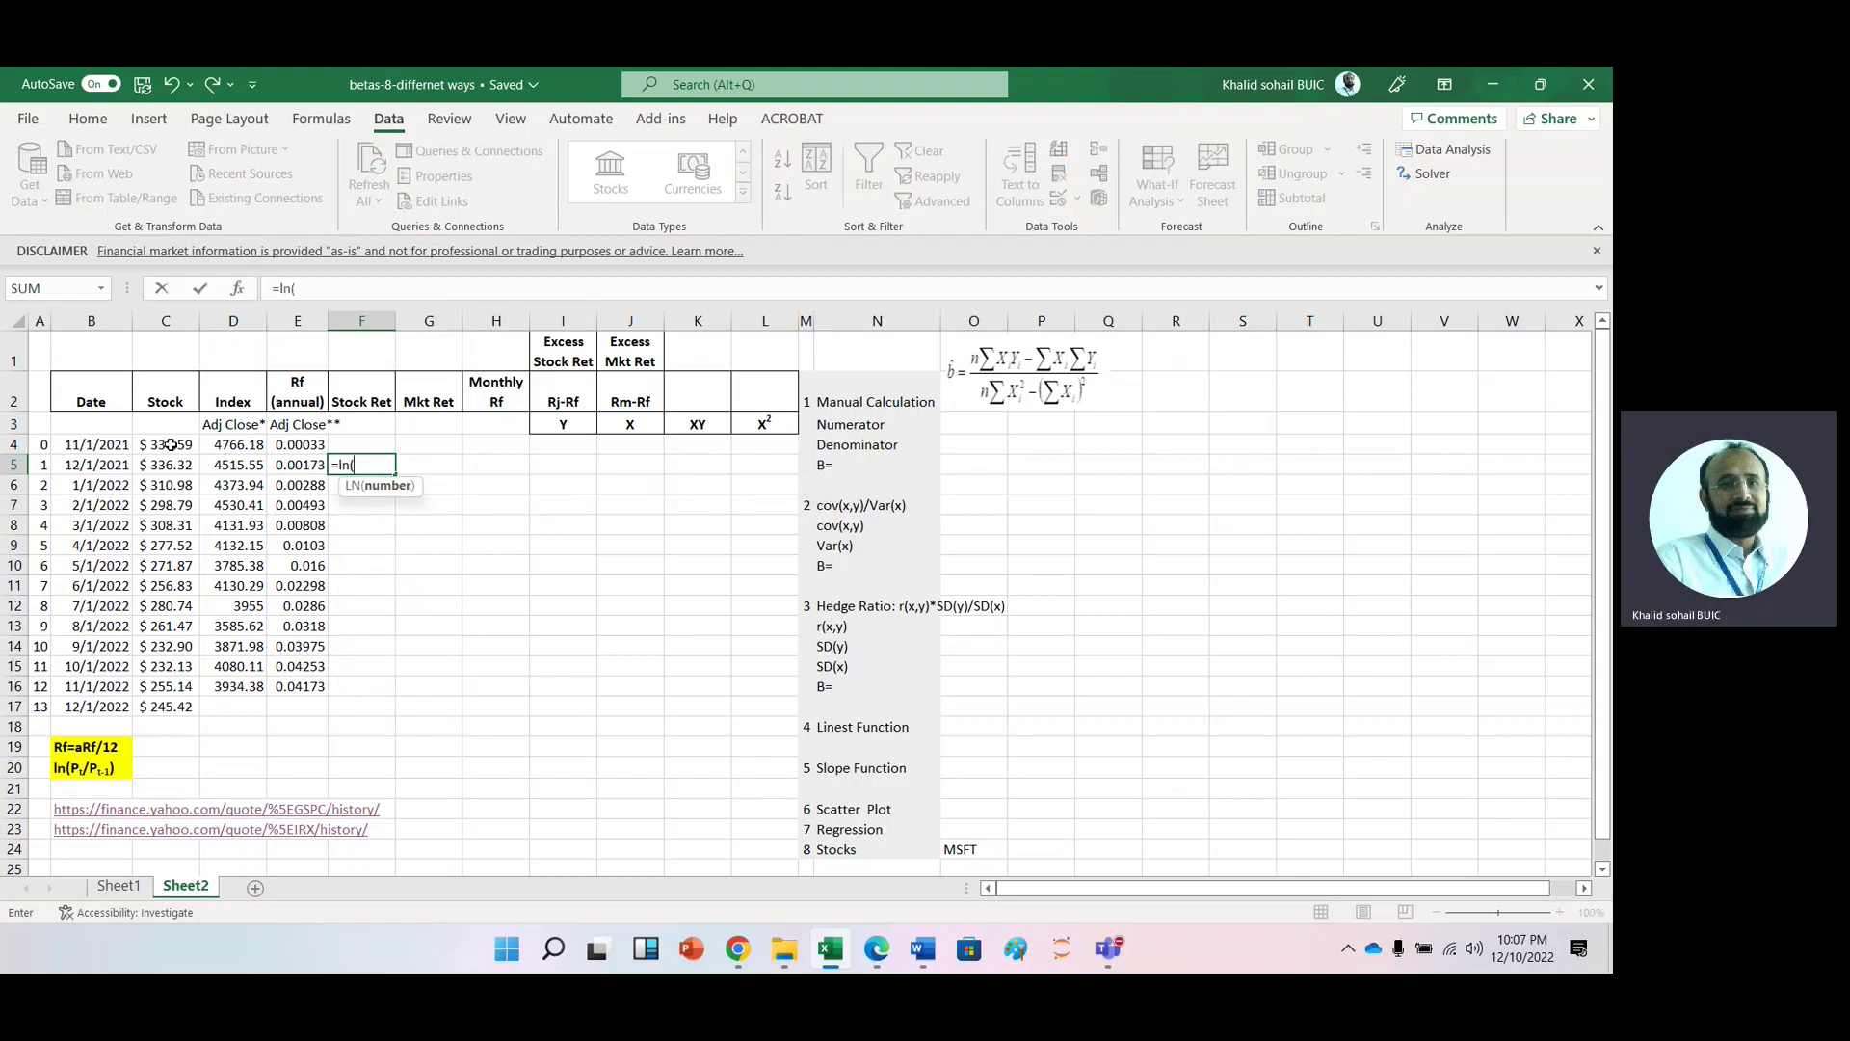
left_click(168, 464)
type("/")
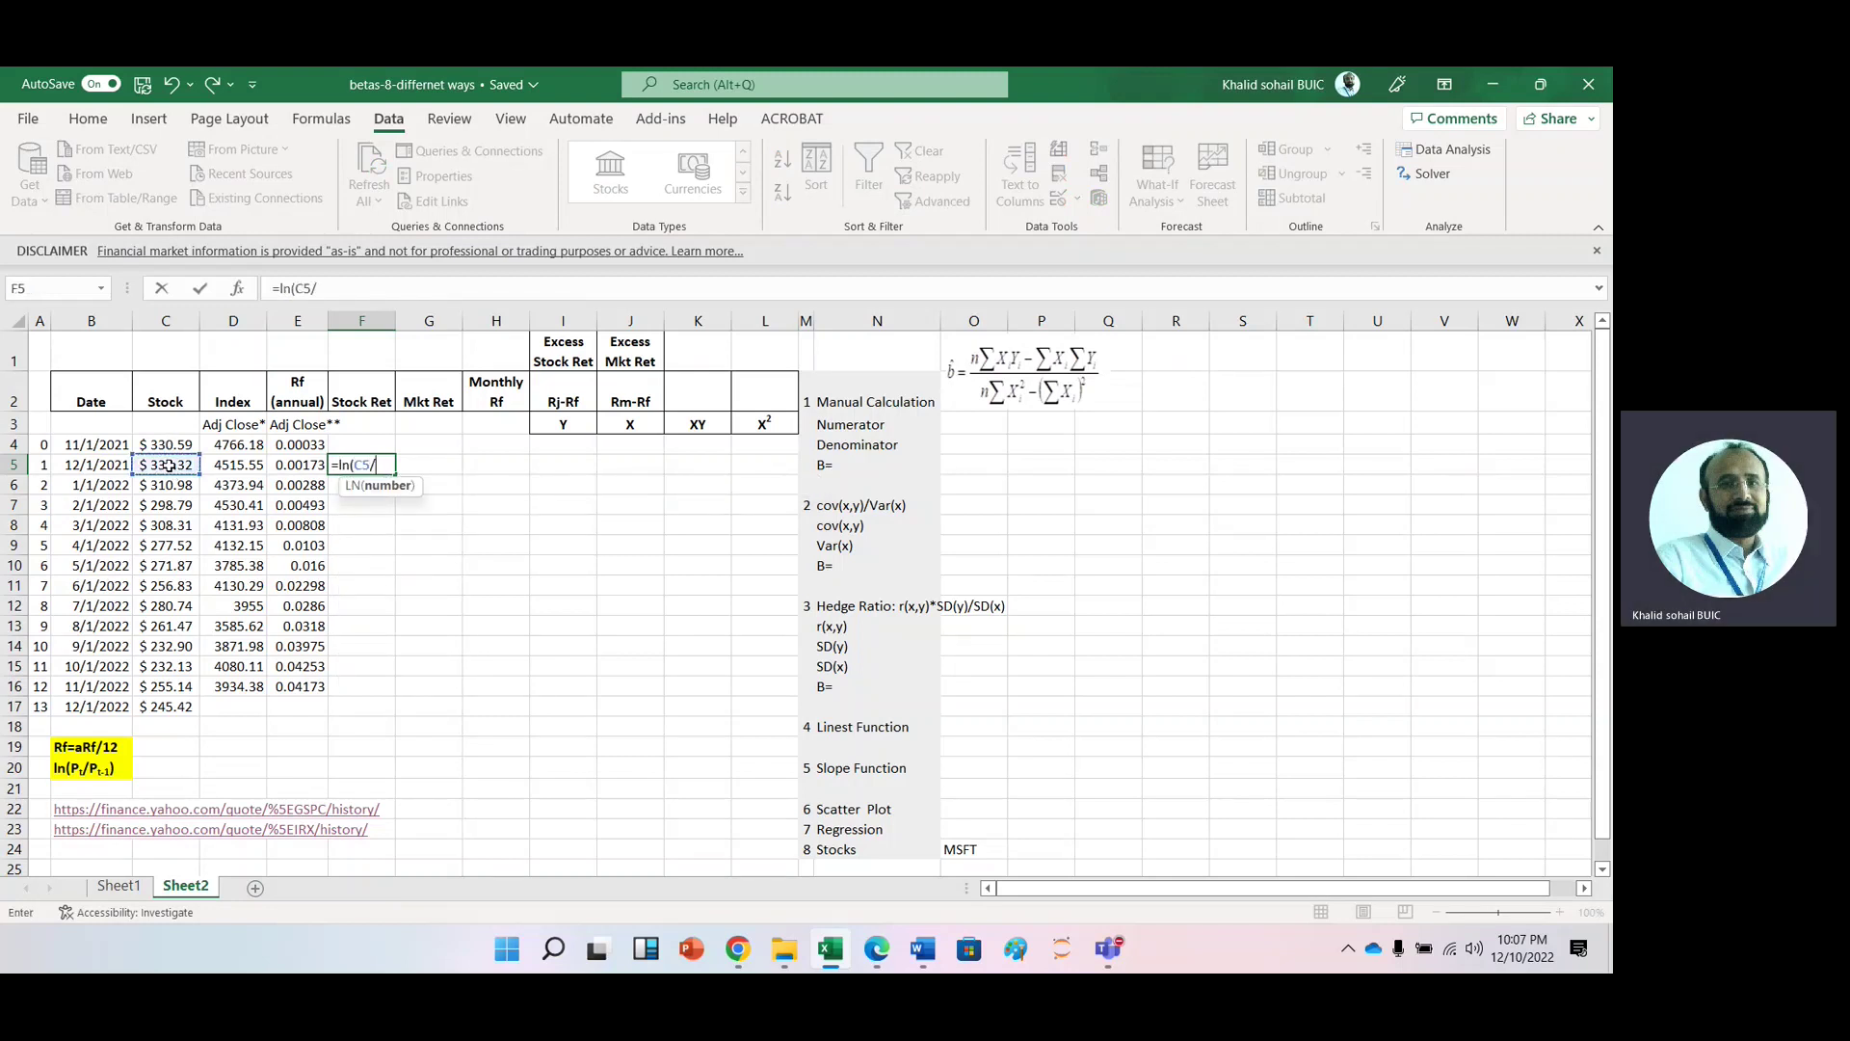
left_click(169, 444)
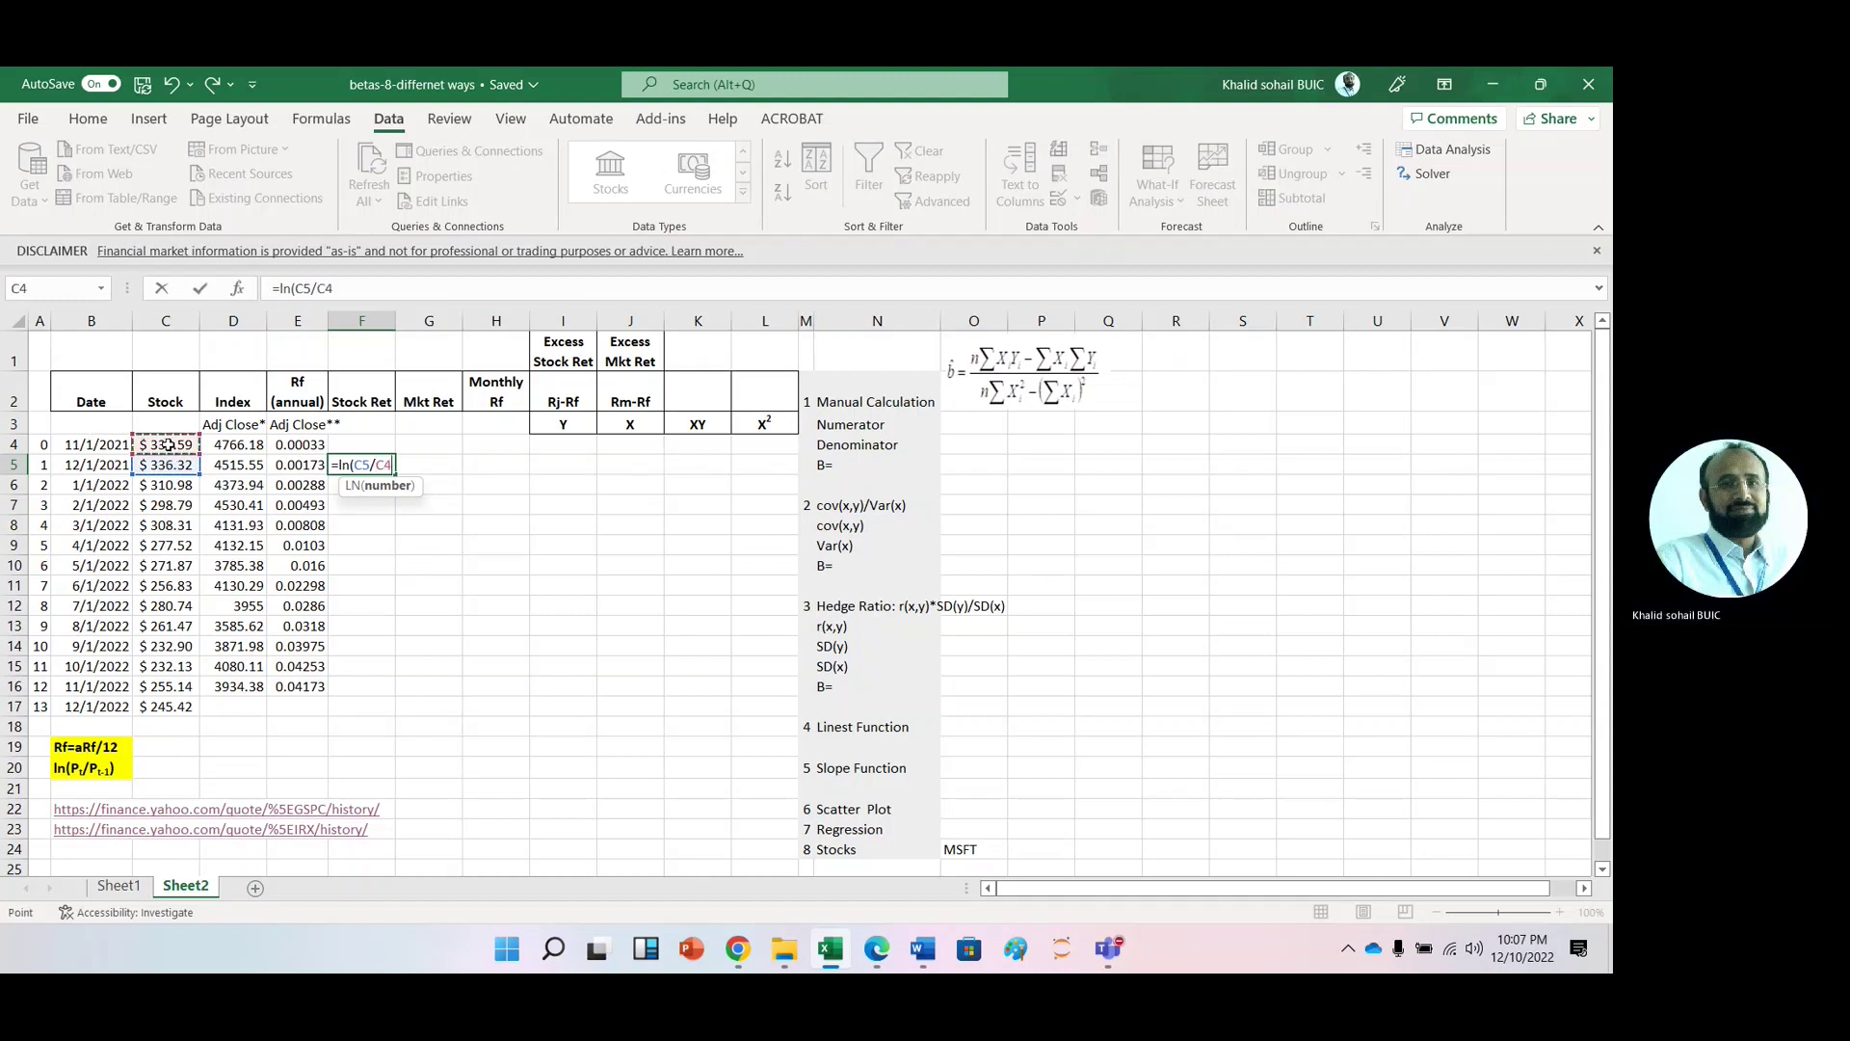
type(")")
key("Return")
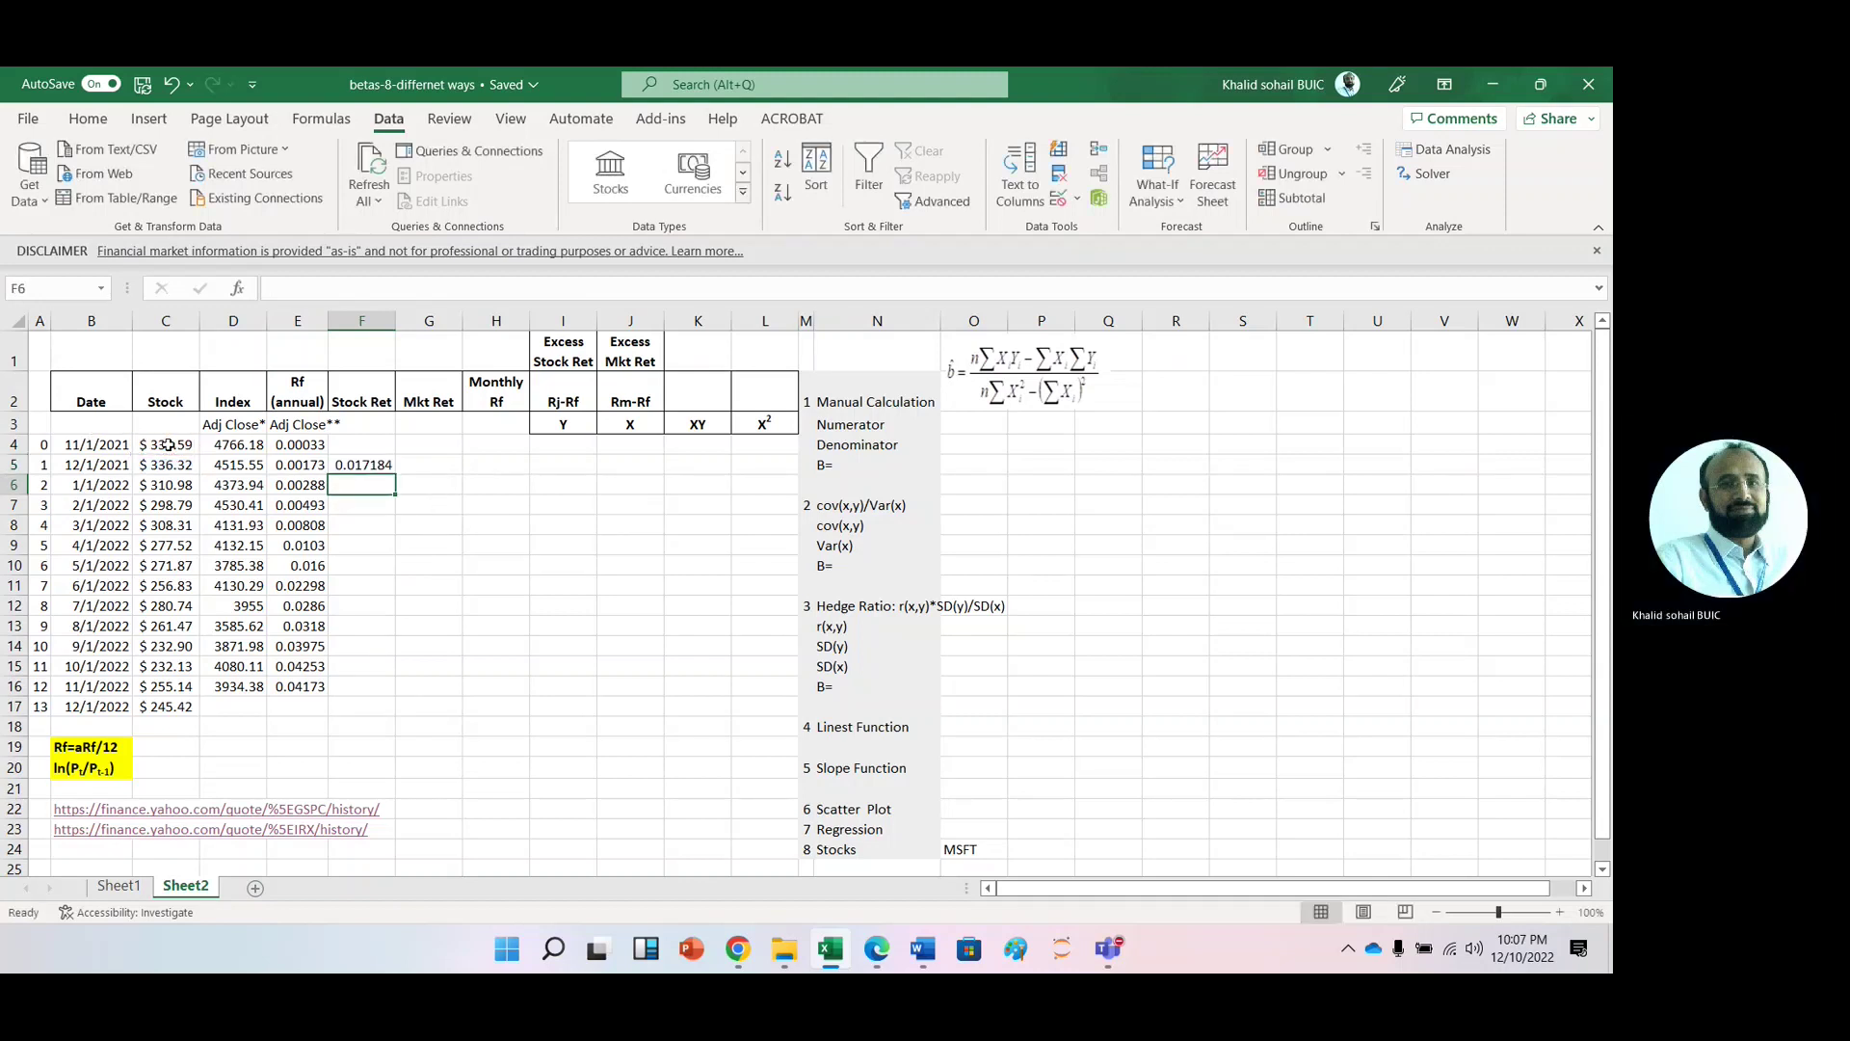
Step: Extend the log return formula from F5 to G5 for the market return, and select the Monthly Rf cell H5
left_click(356, 468)
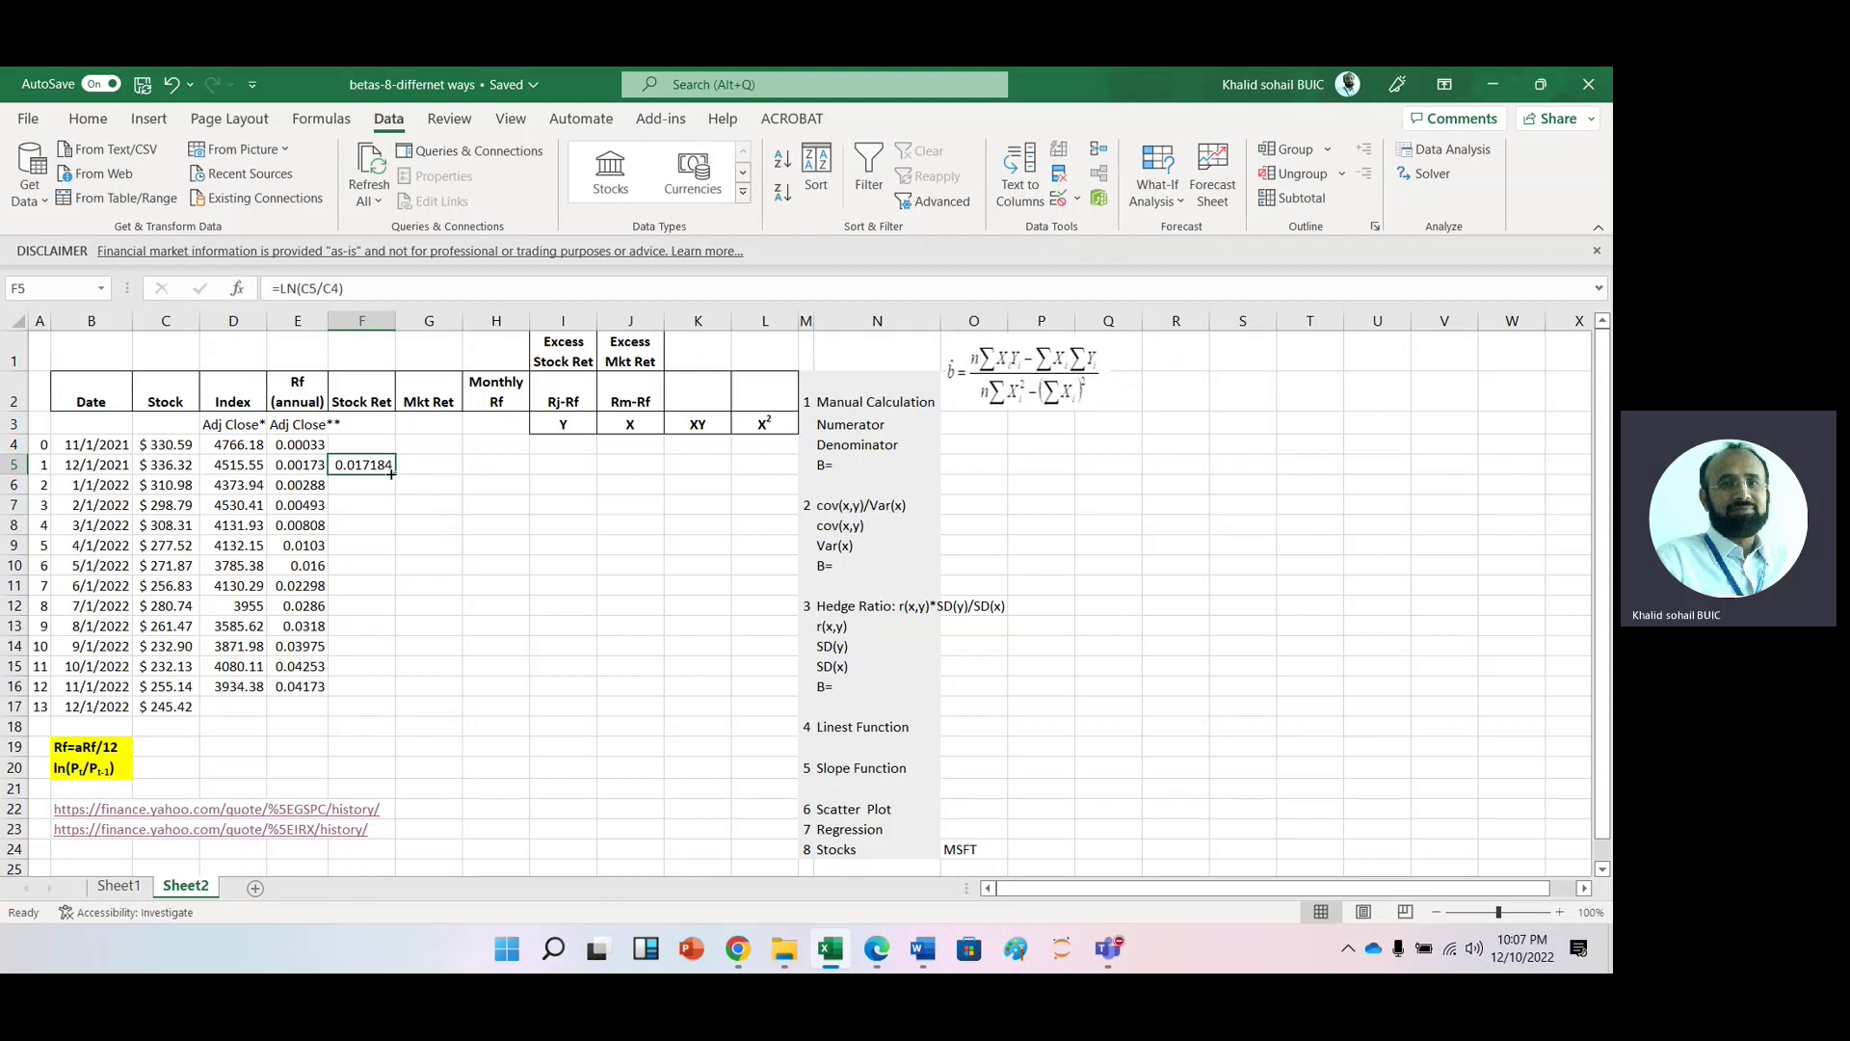
left_click_drag(395, 474, 441, 477)
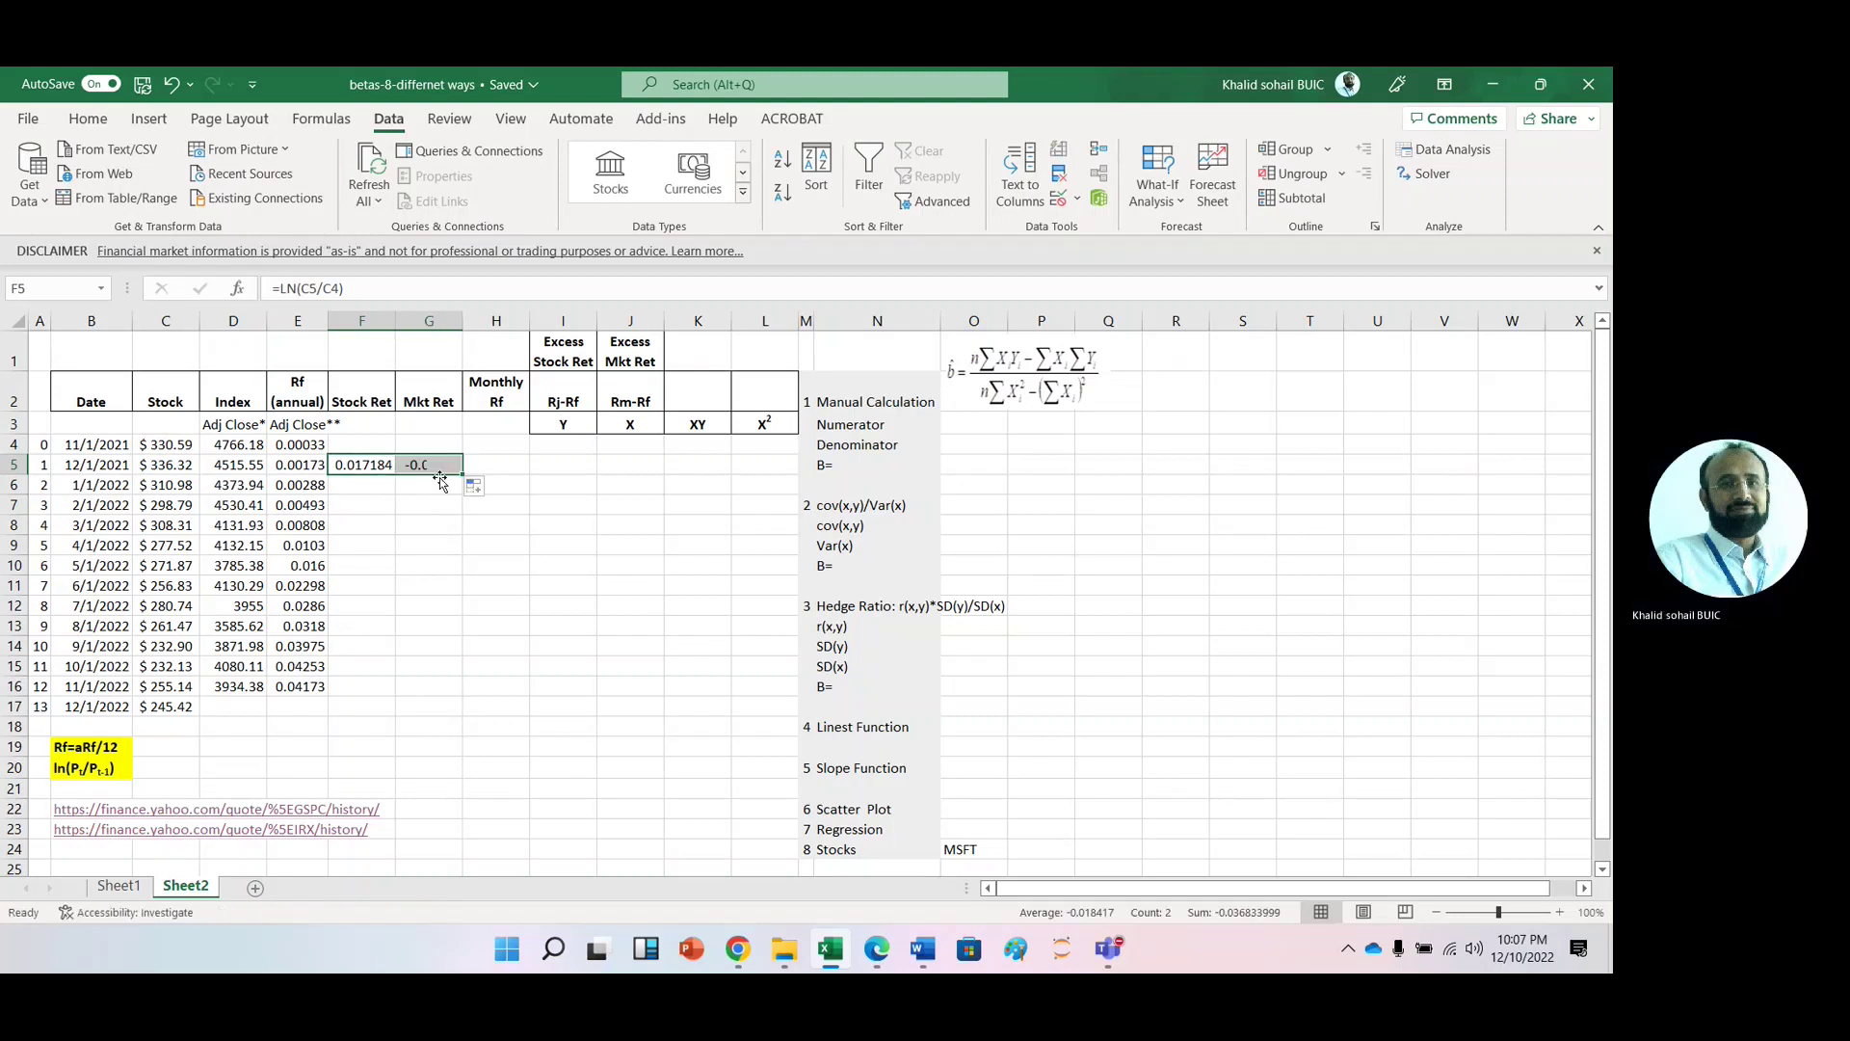
left_click(506, 467)
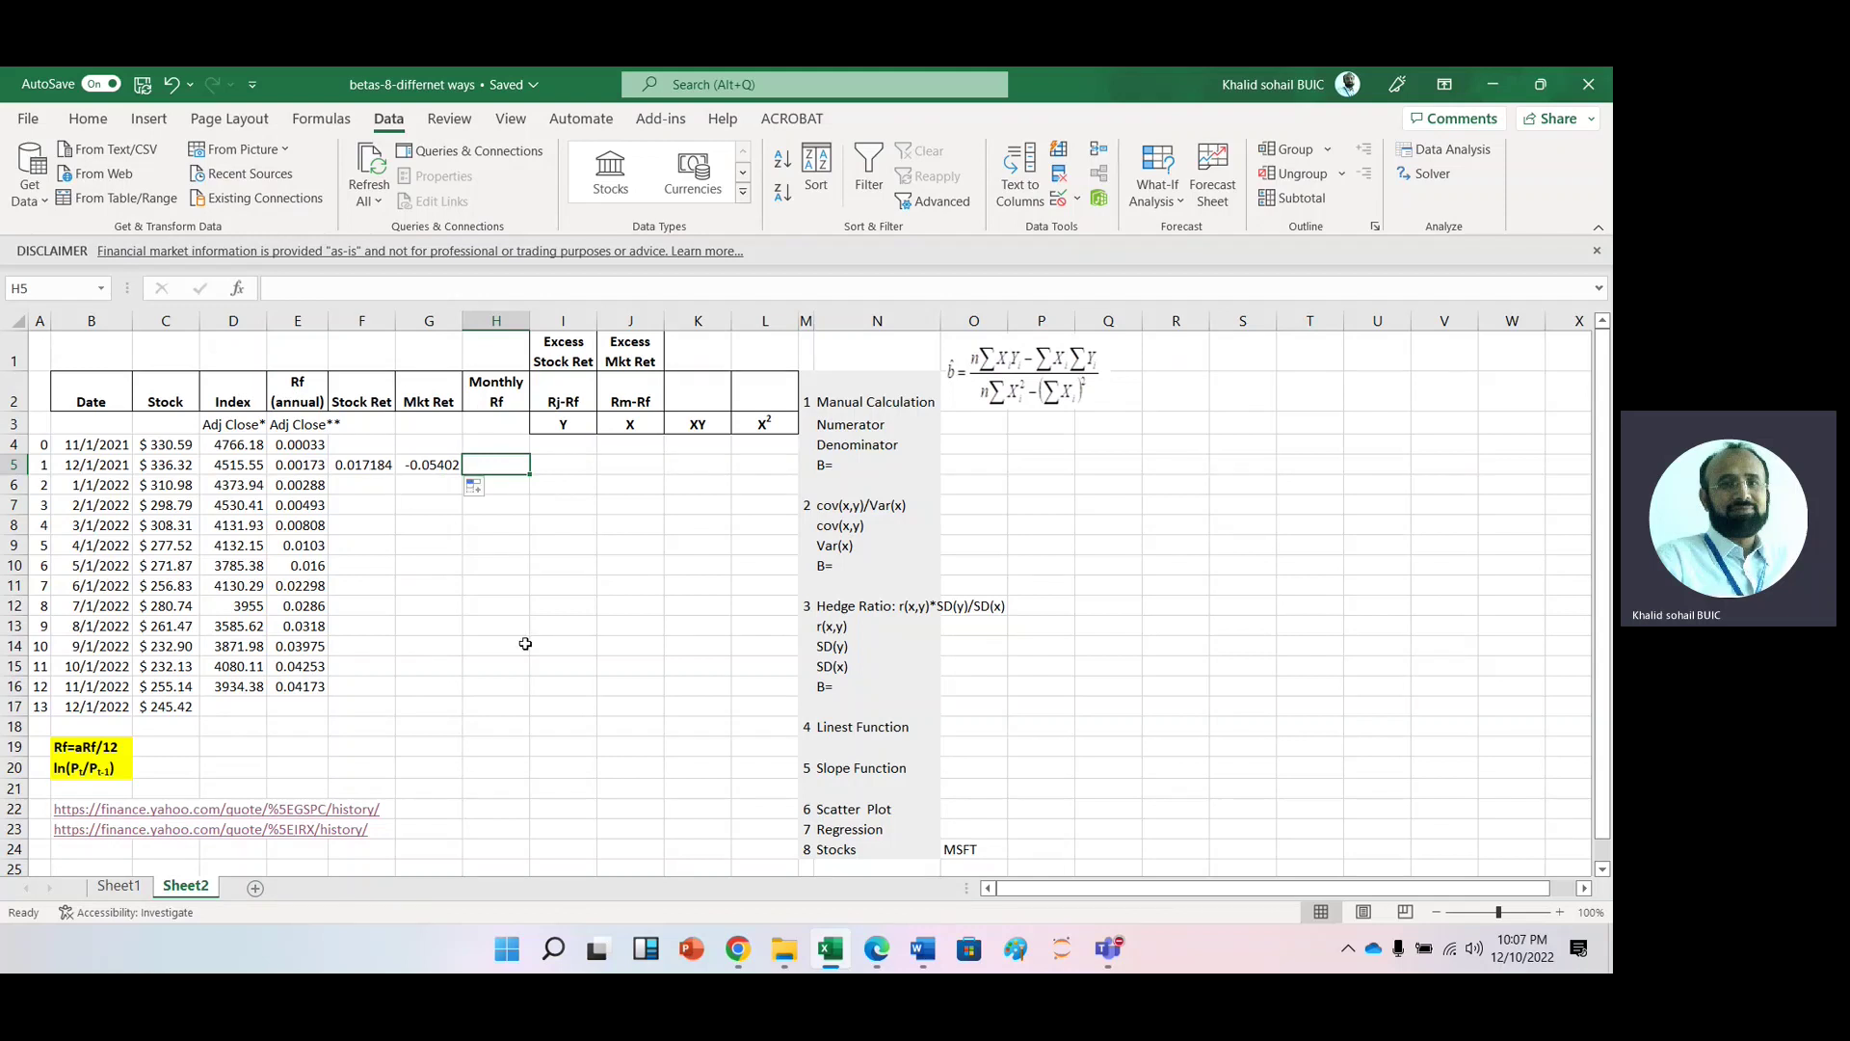
Step: Calculate the first Monthly Rf value in H5 with the formula =F5/12
type("=")
key("Left")
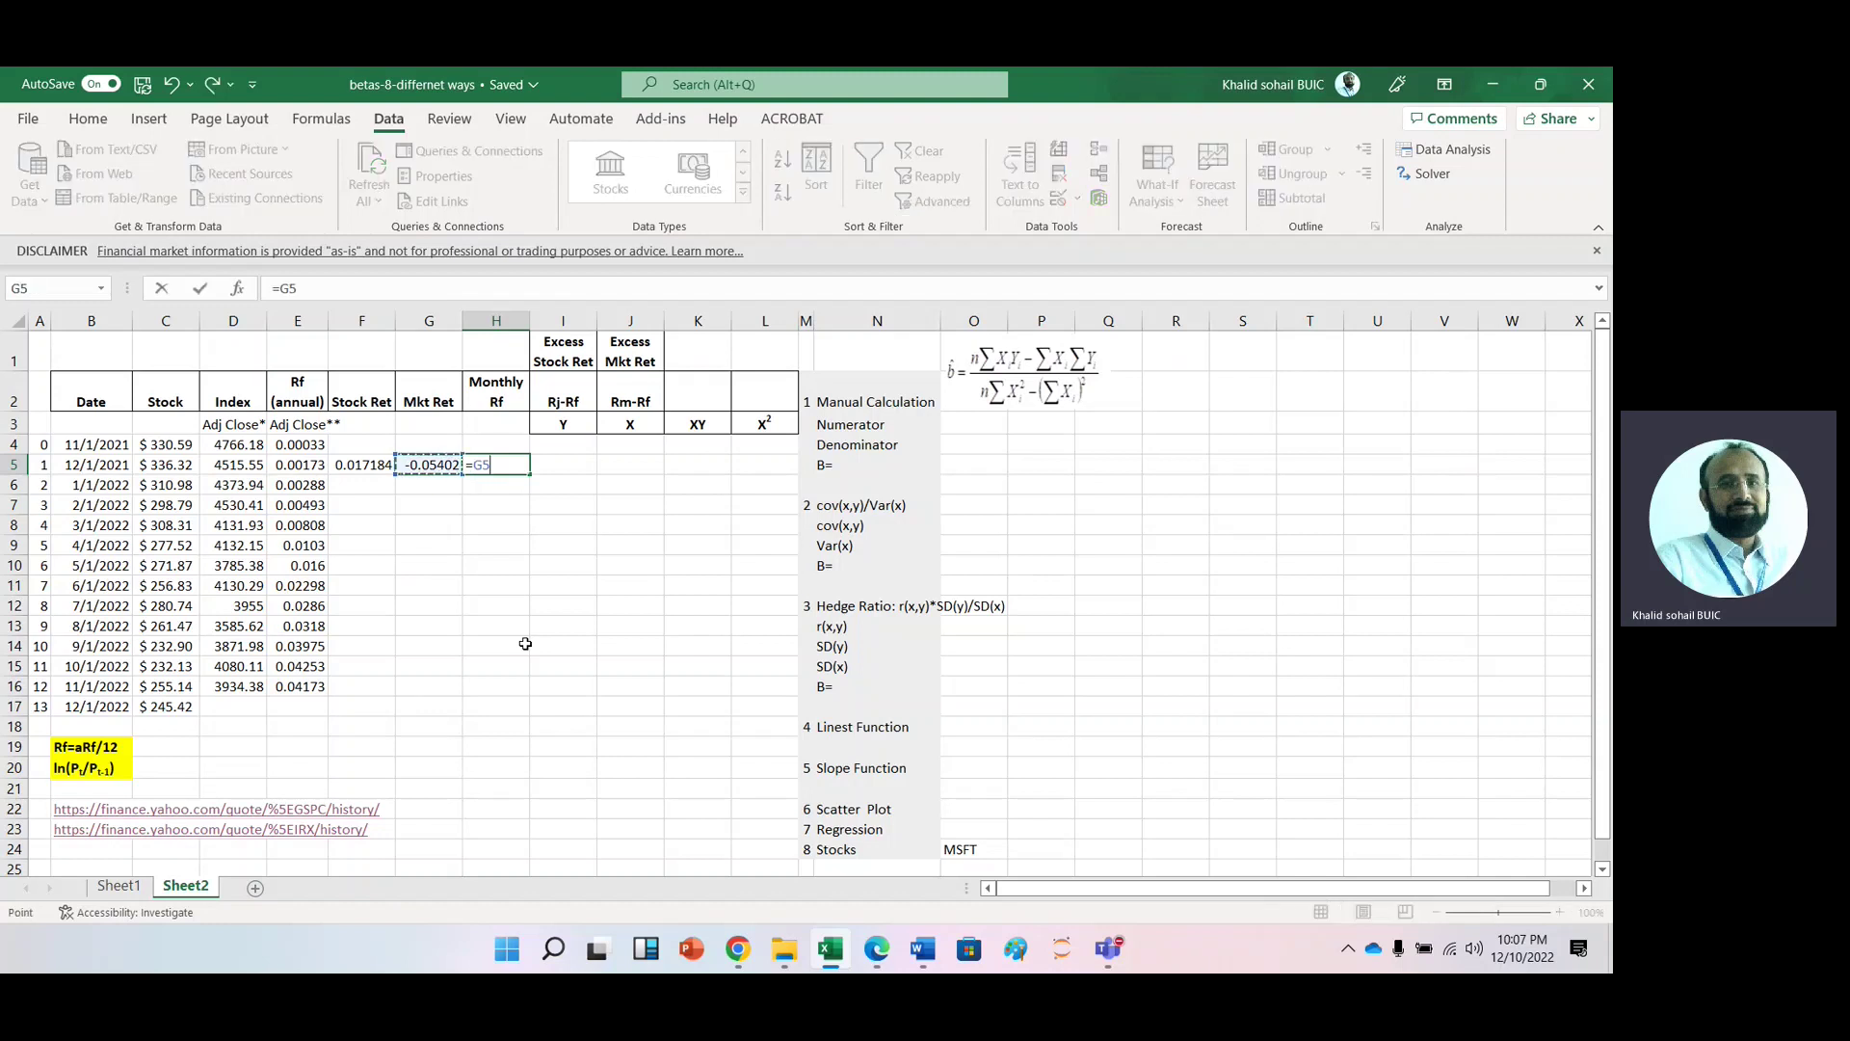
key("Left")
type("/1")
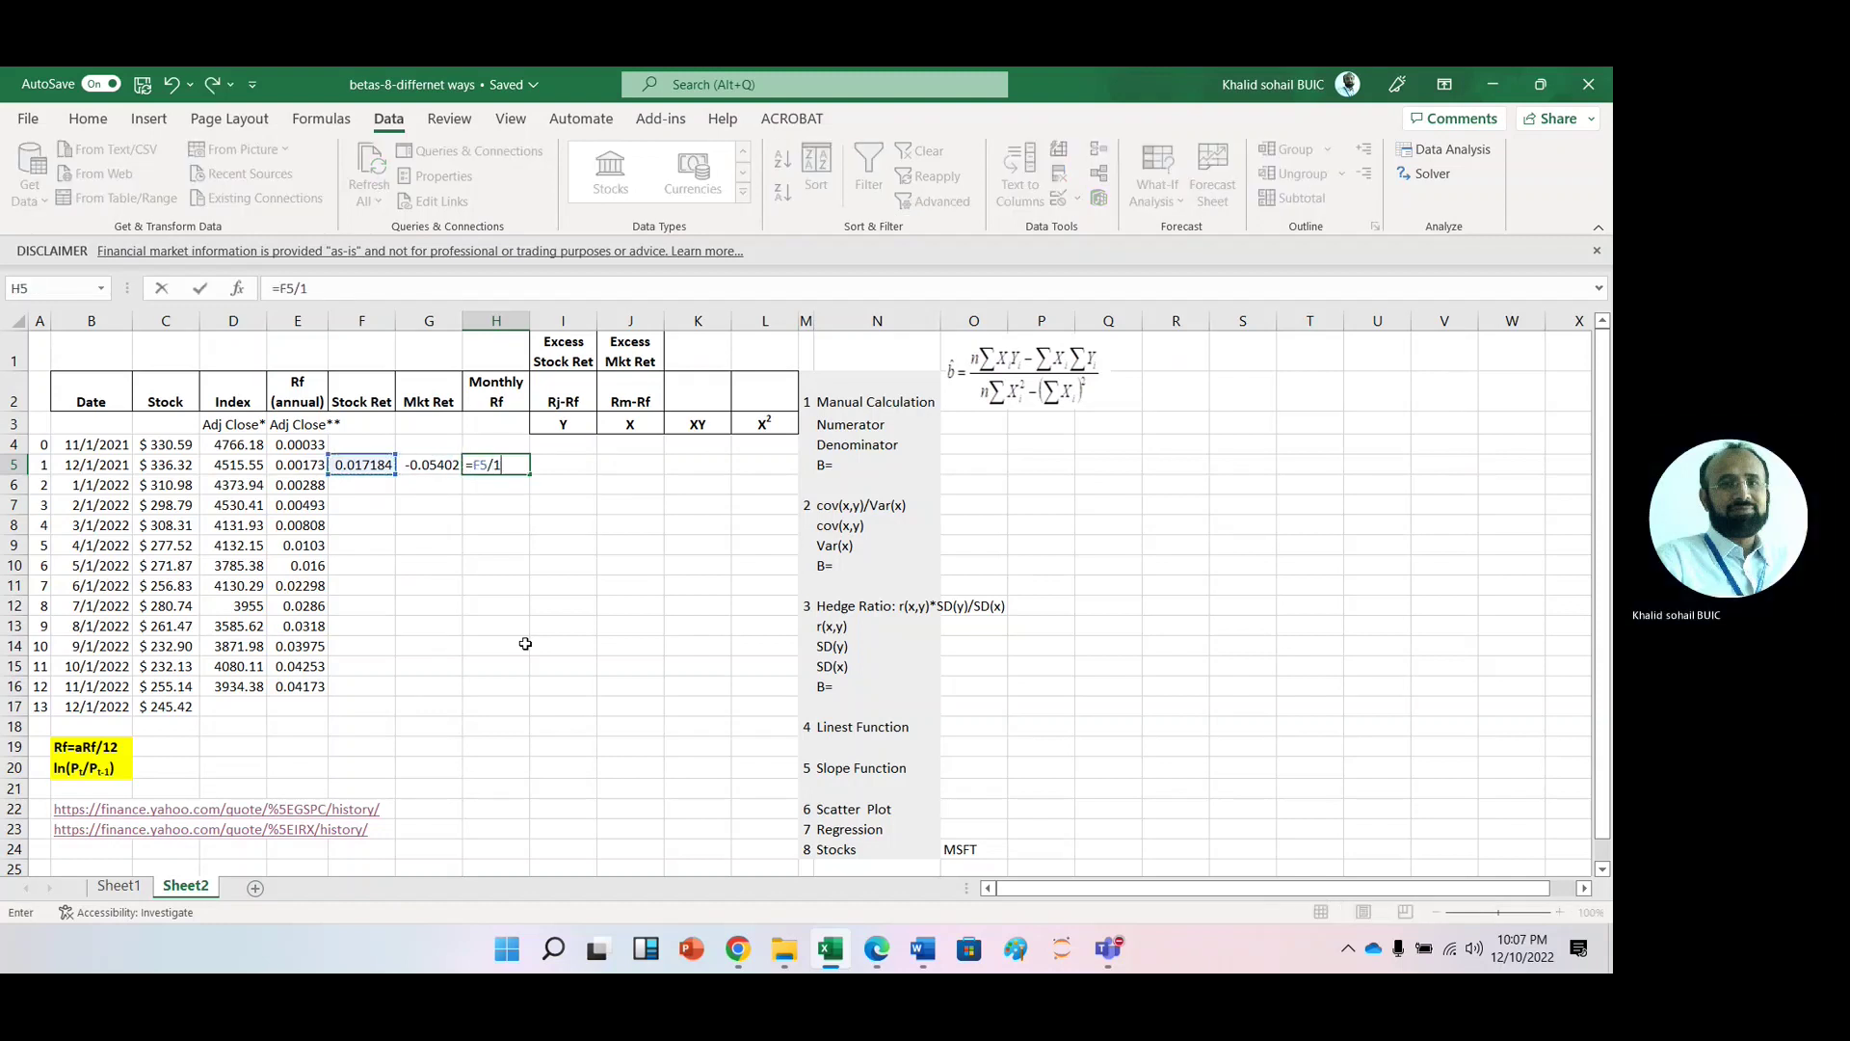
type("2")
key("Return")
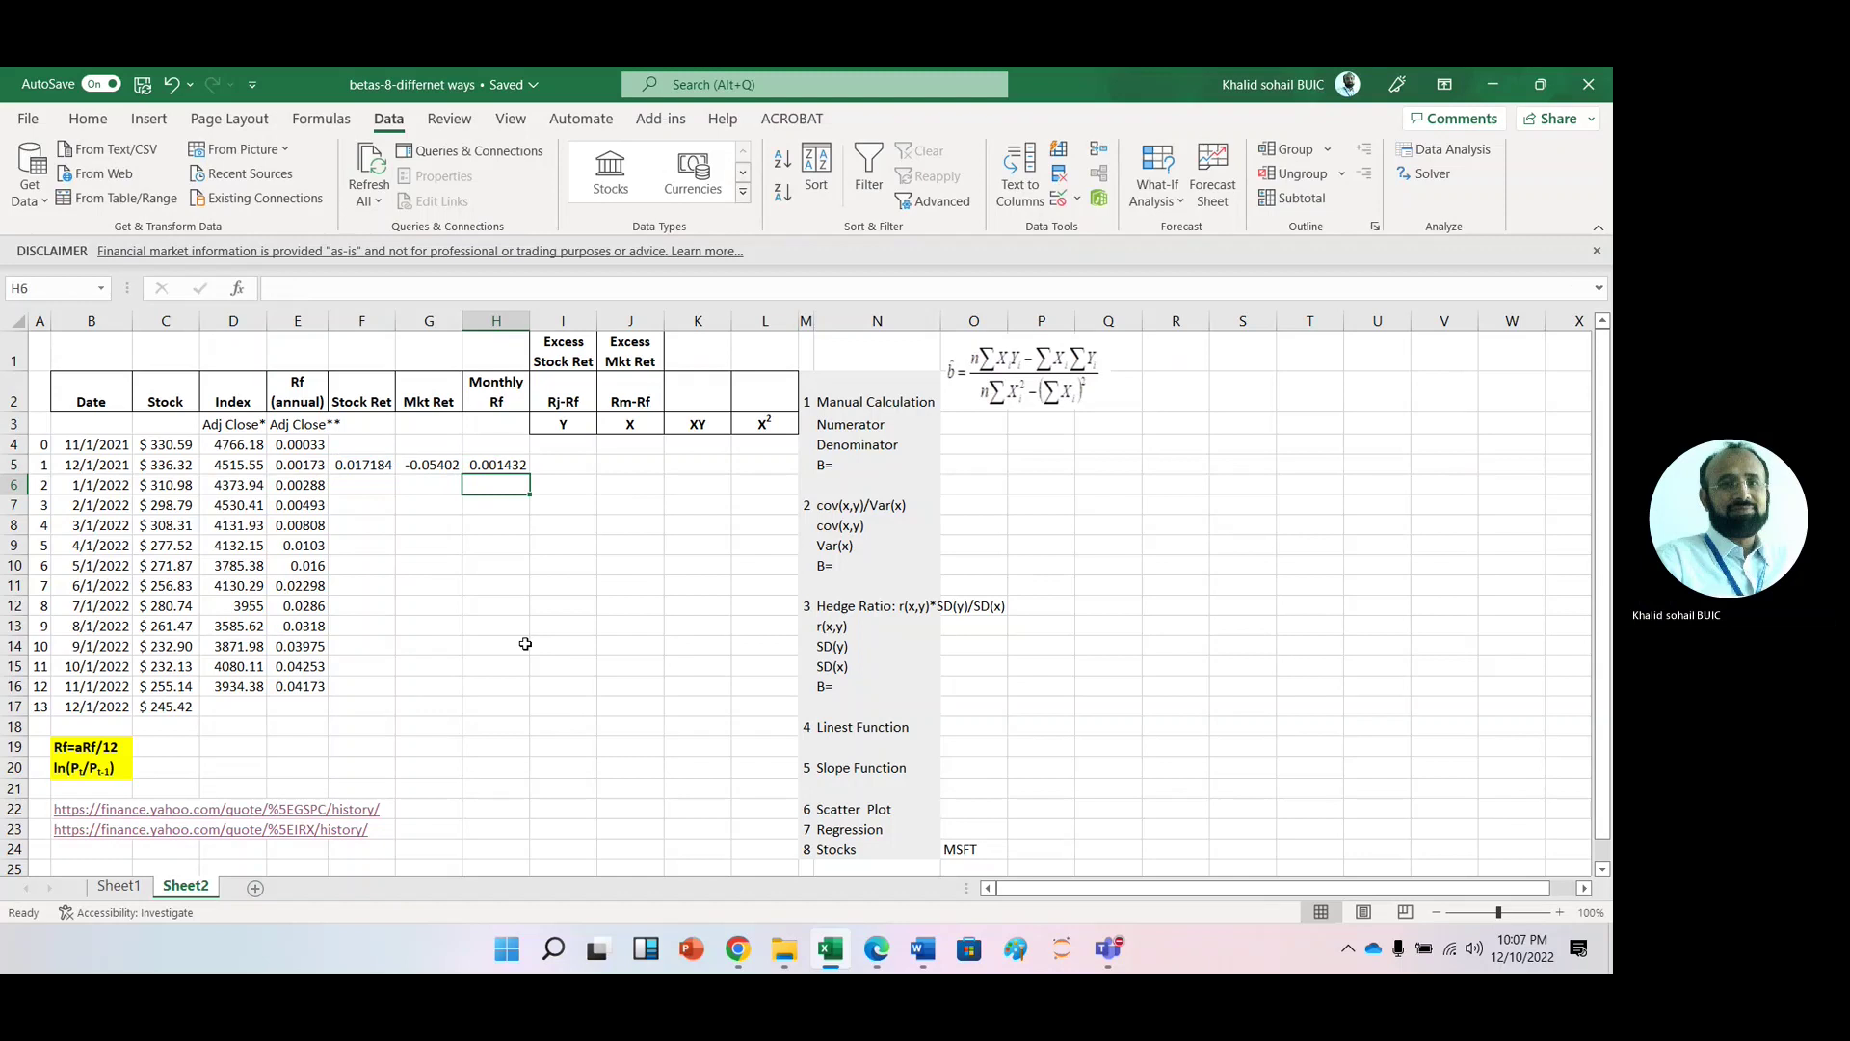
Step: Calculate the first excess stock return in I5 with the formula =F5-H5
left_click(553, 466)
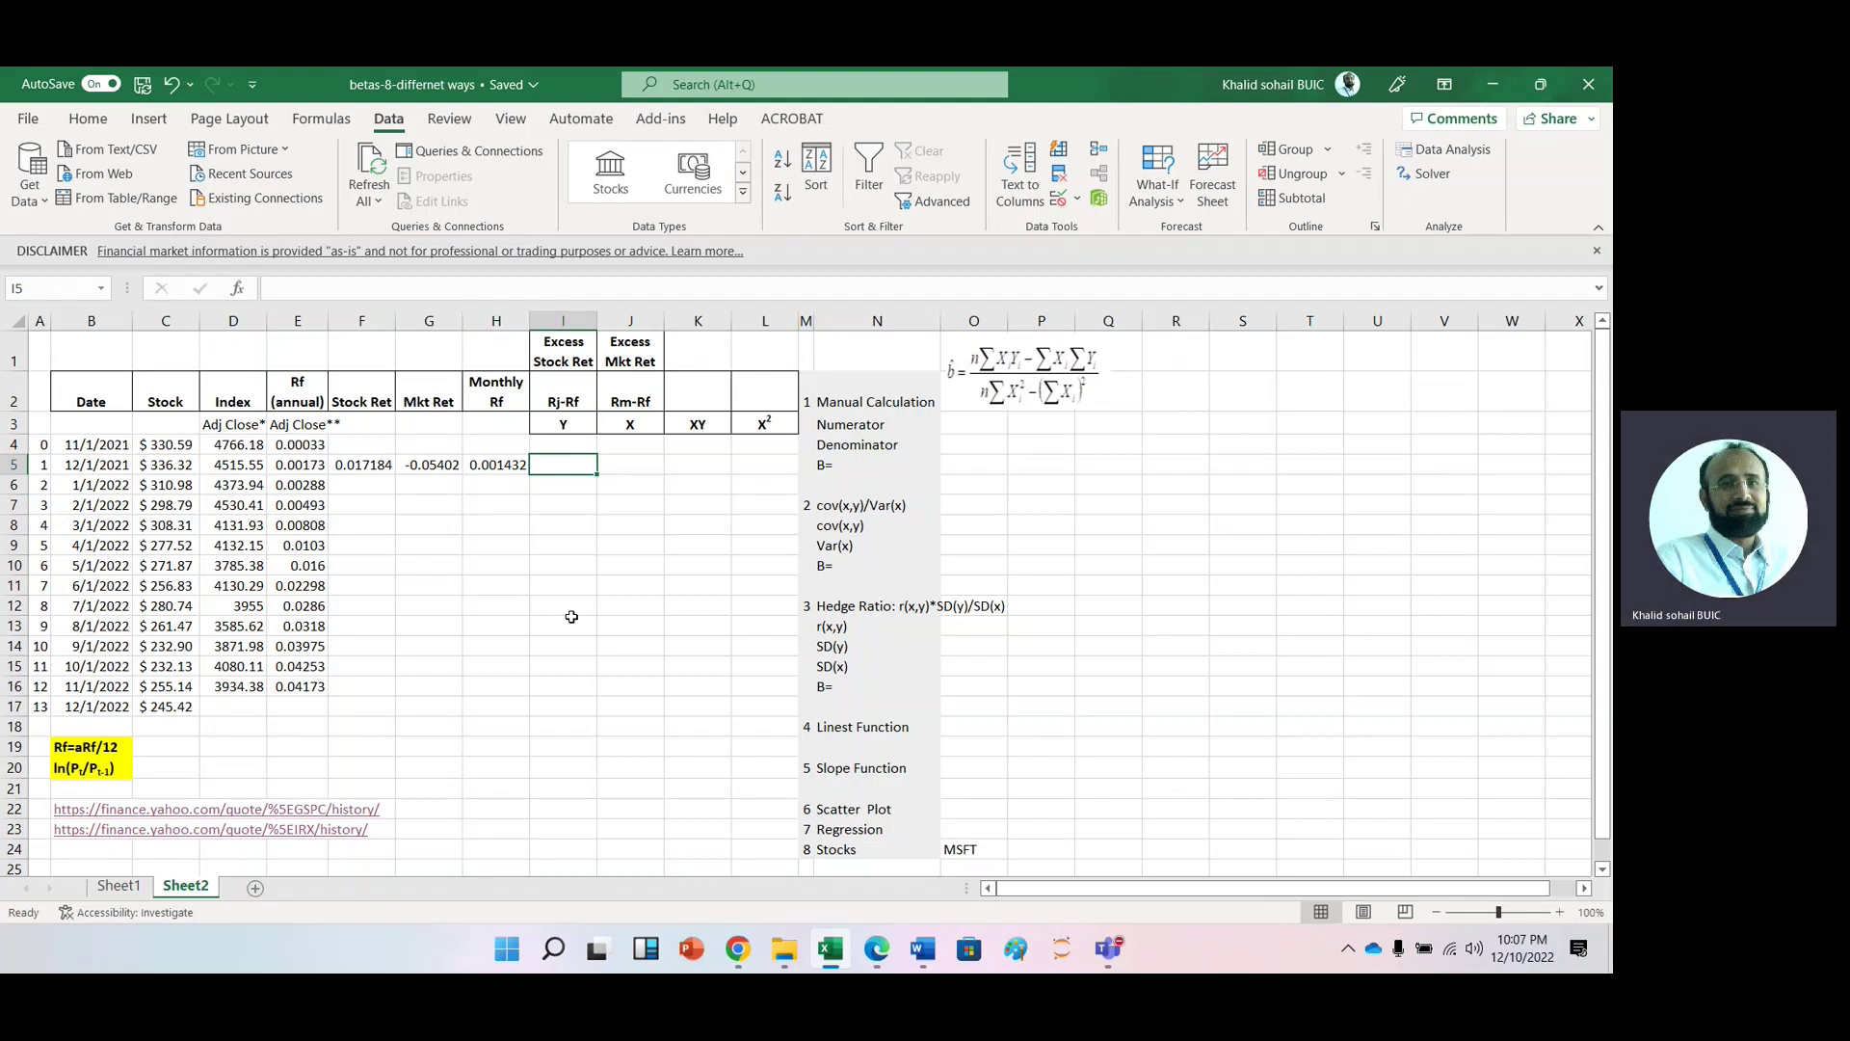
type("=")
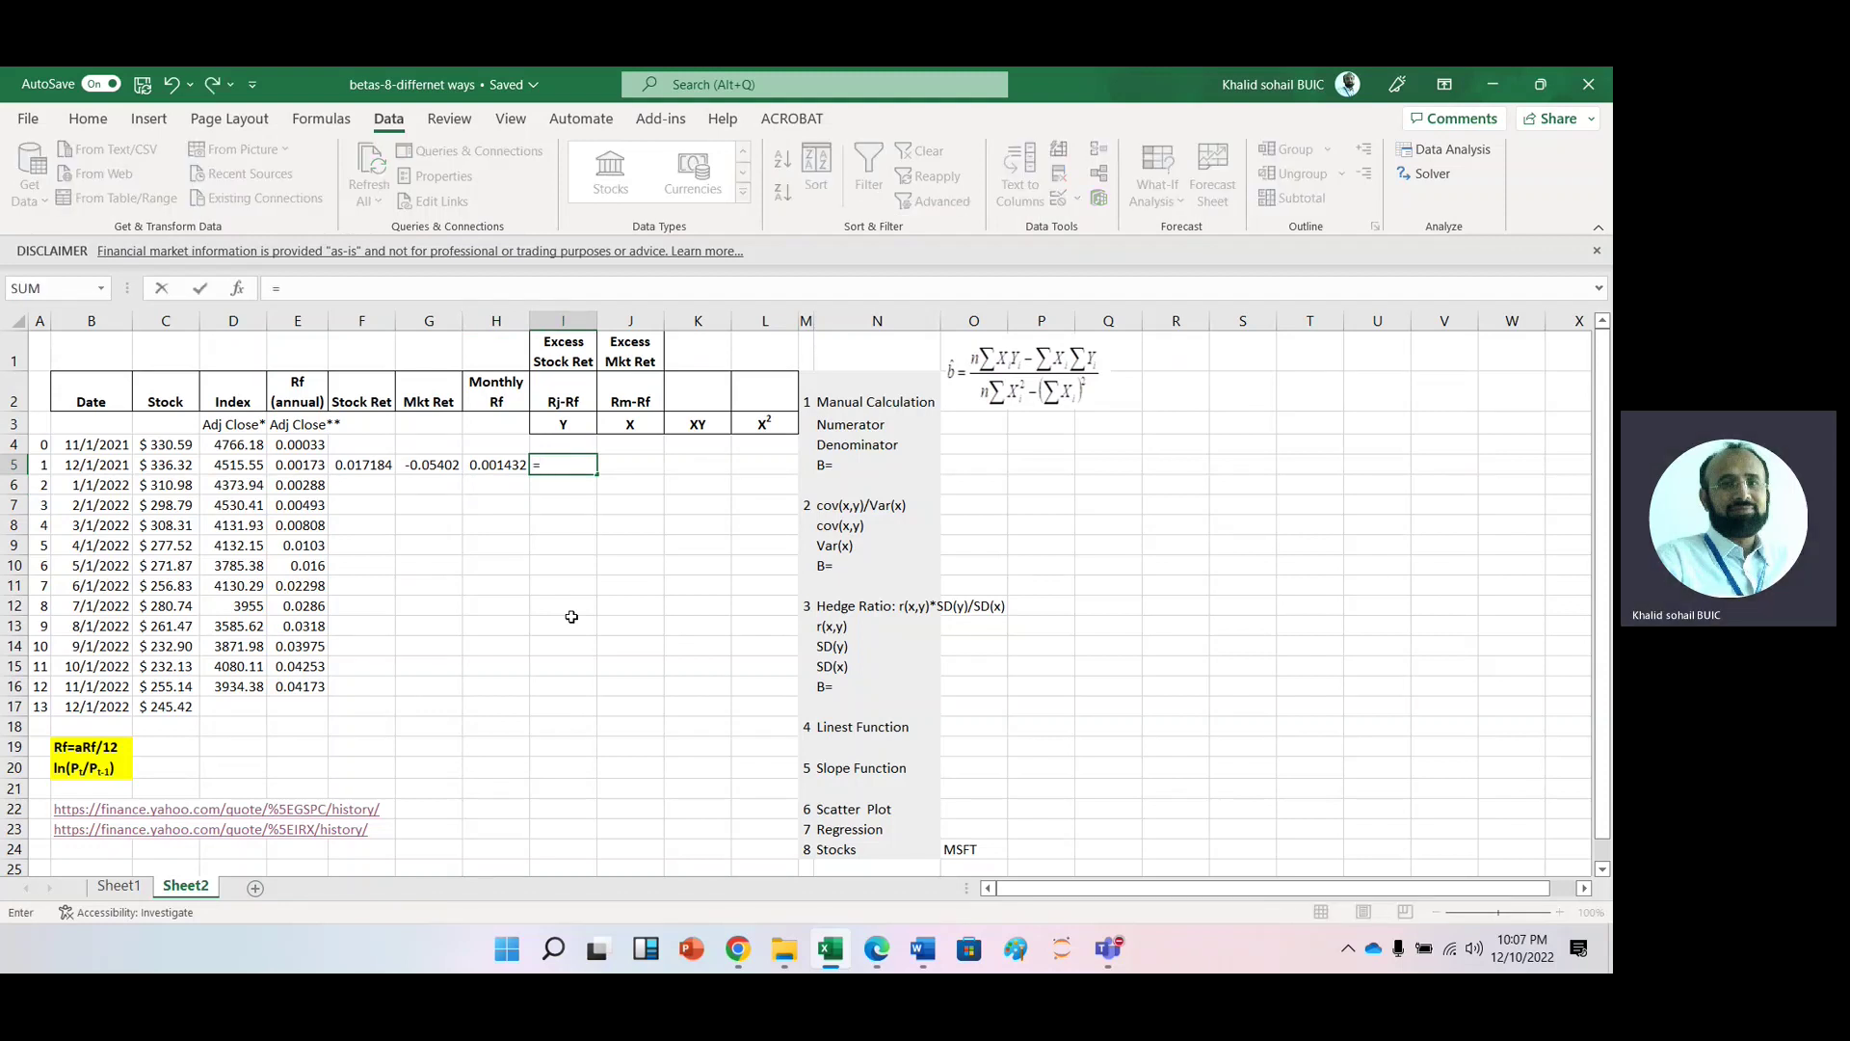
key("Left")
key("Left")
key("Left")
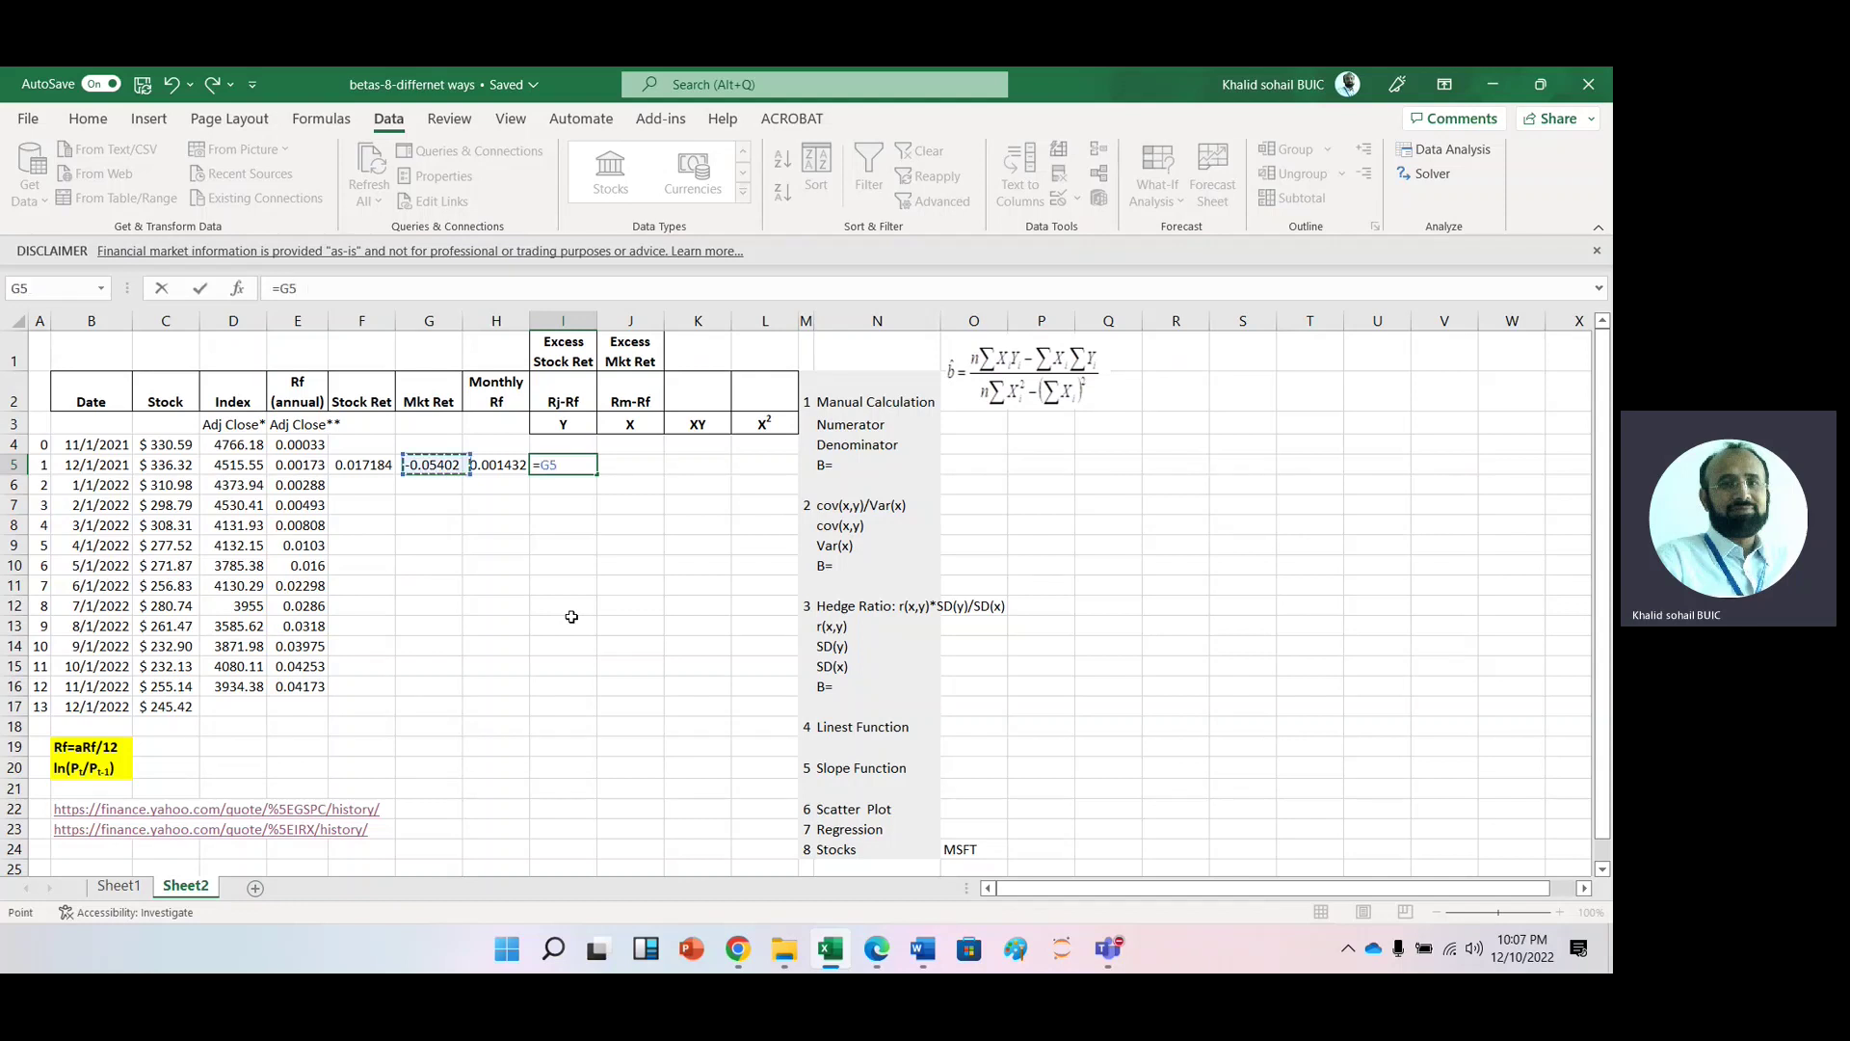
type("-")
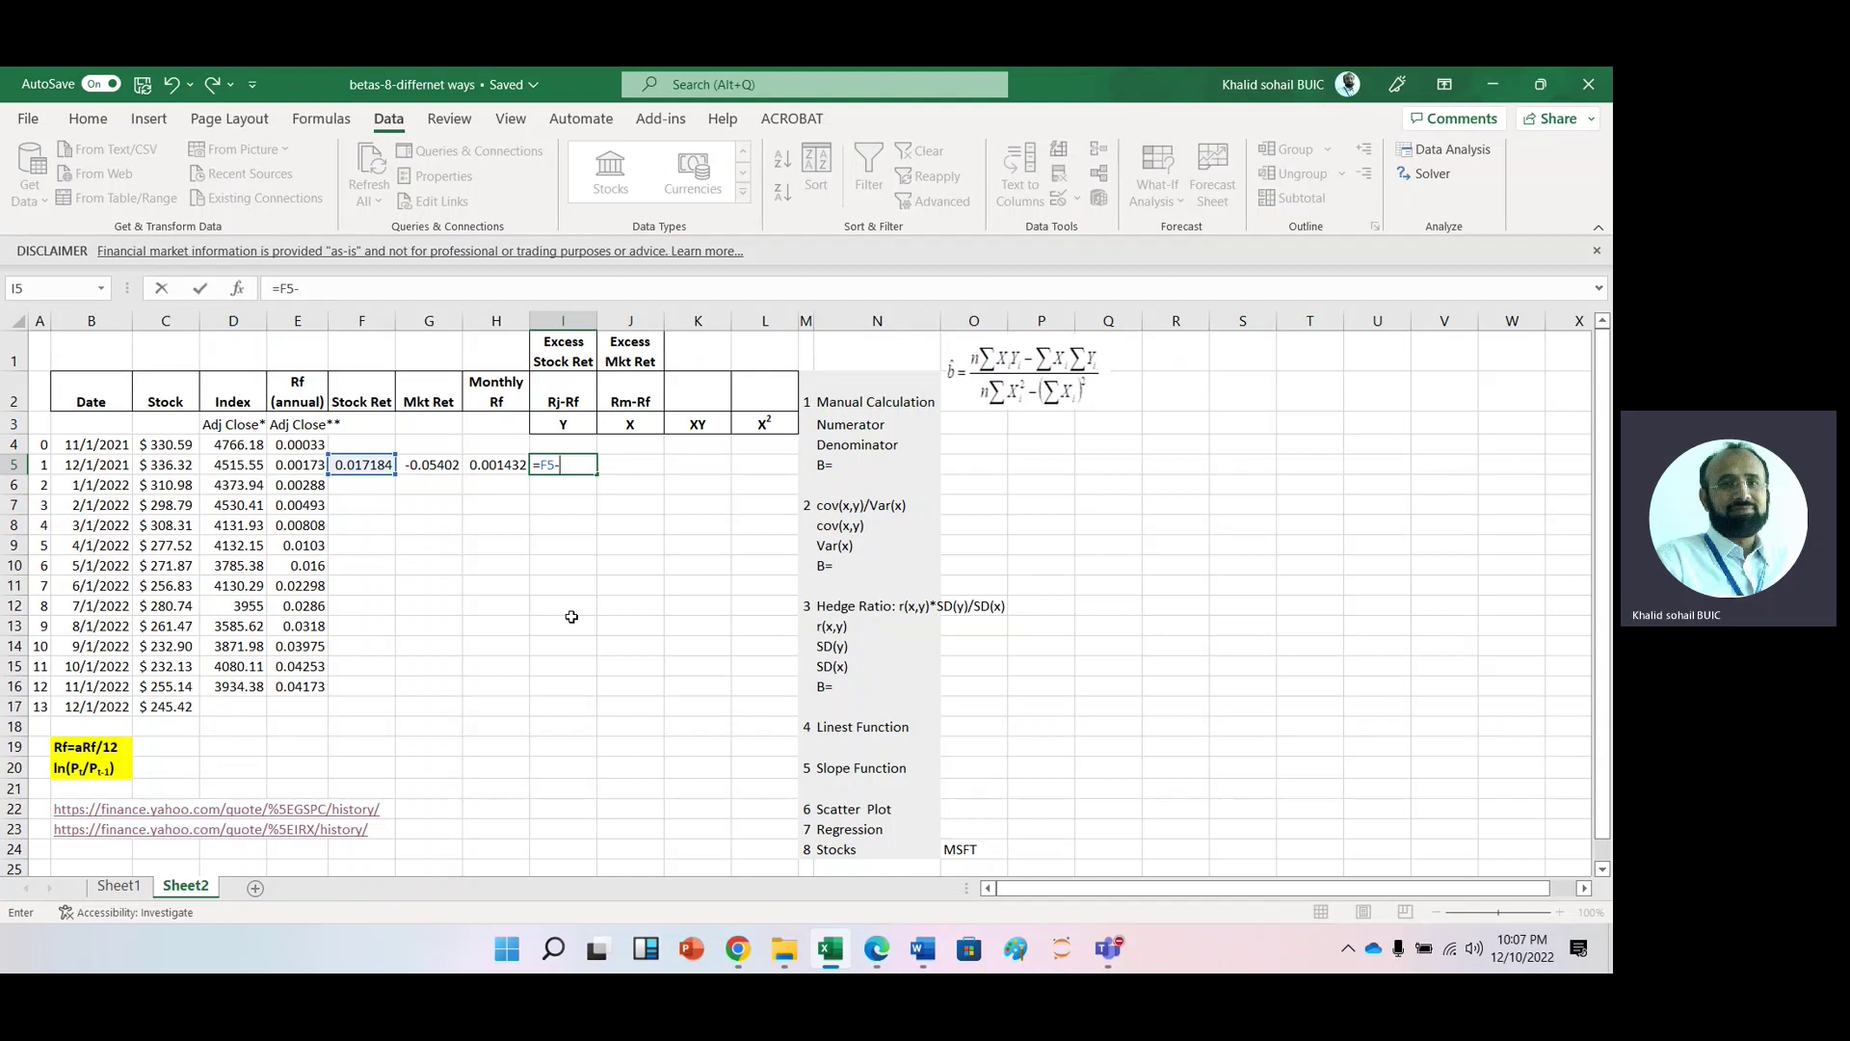
key("Left")
key("Return")
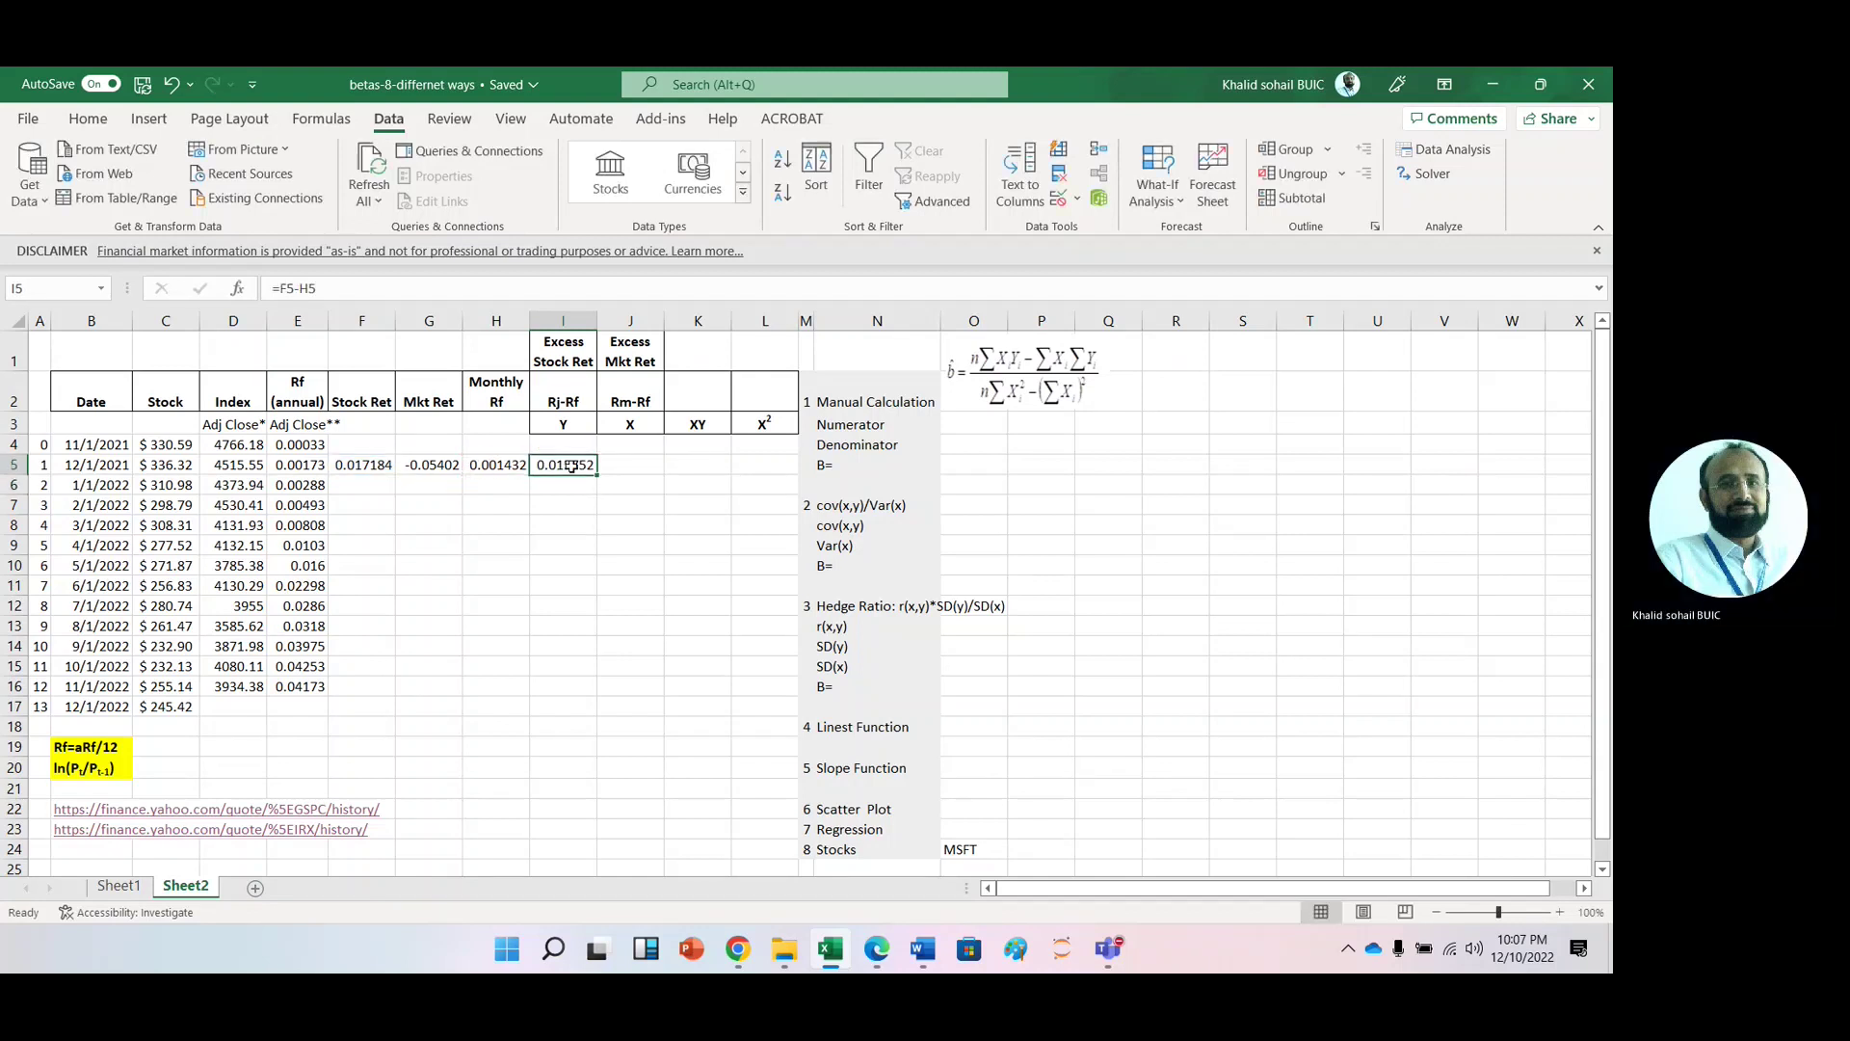
Step: Lock the Monthly Rf column in the I5 excess return formula so it reads =F5-$H5
left_click(572, 465)
double_click(572, 465)
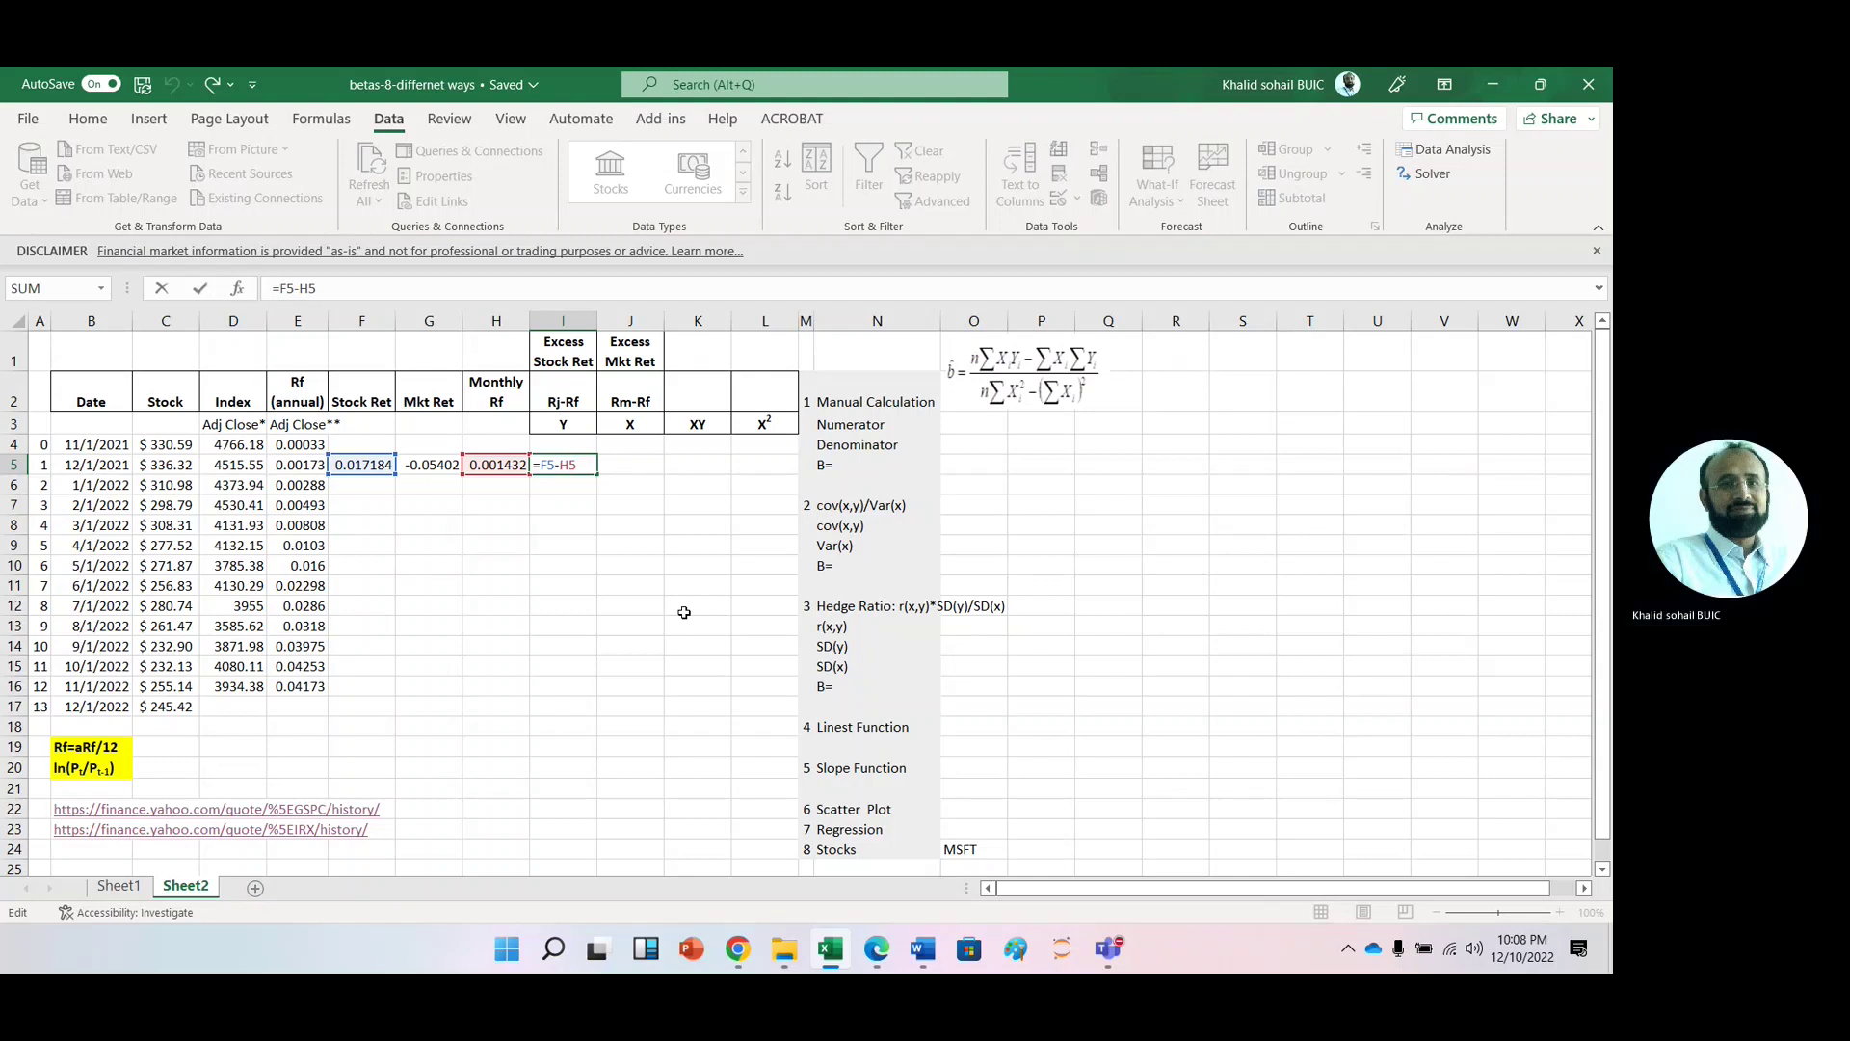
type("$")
key("Return")
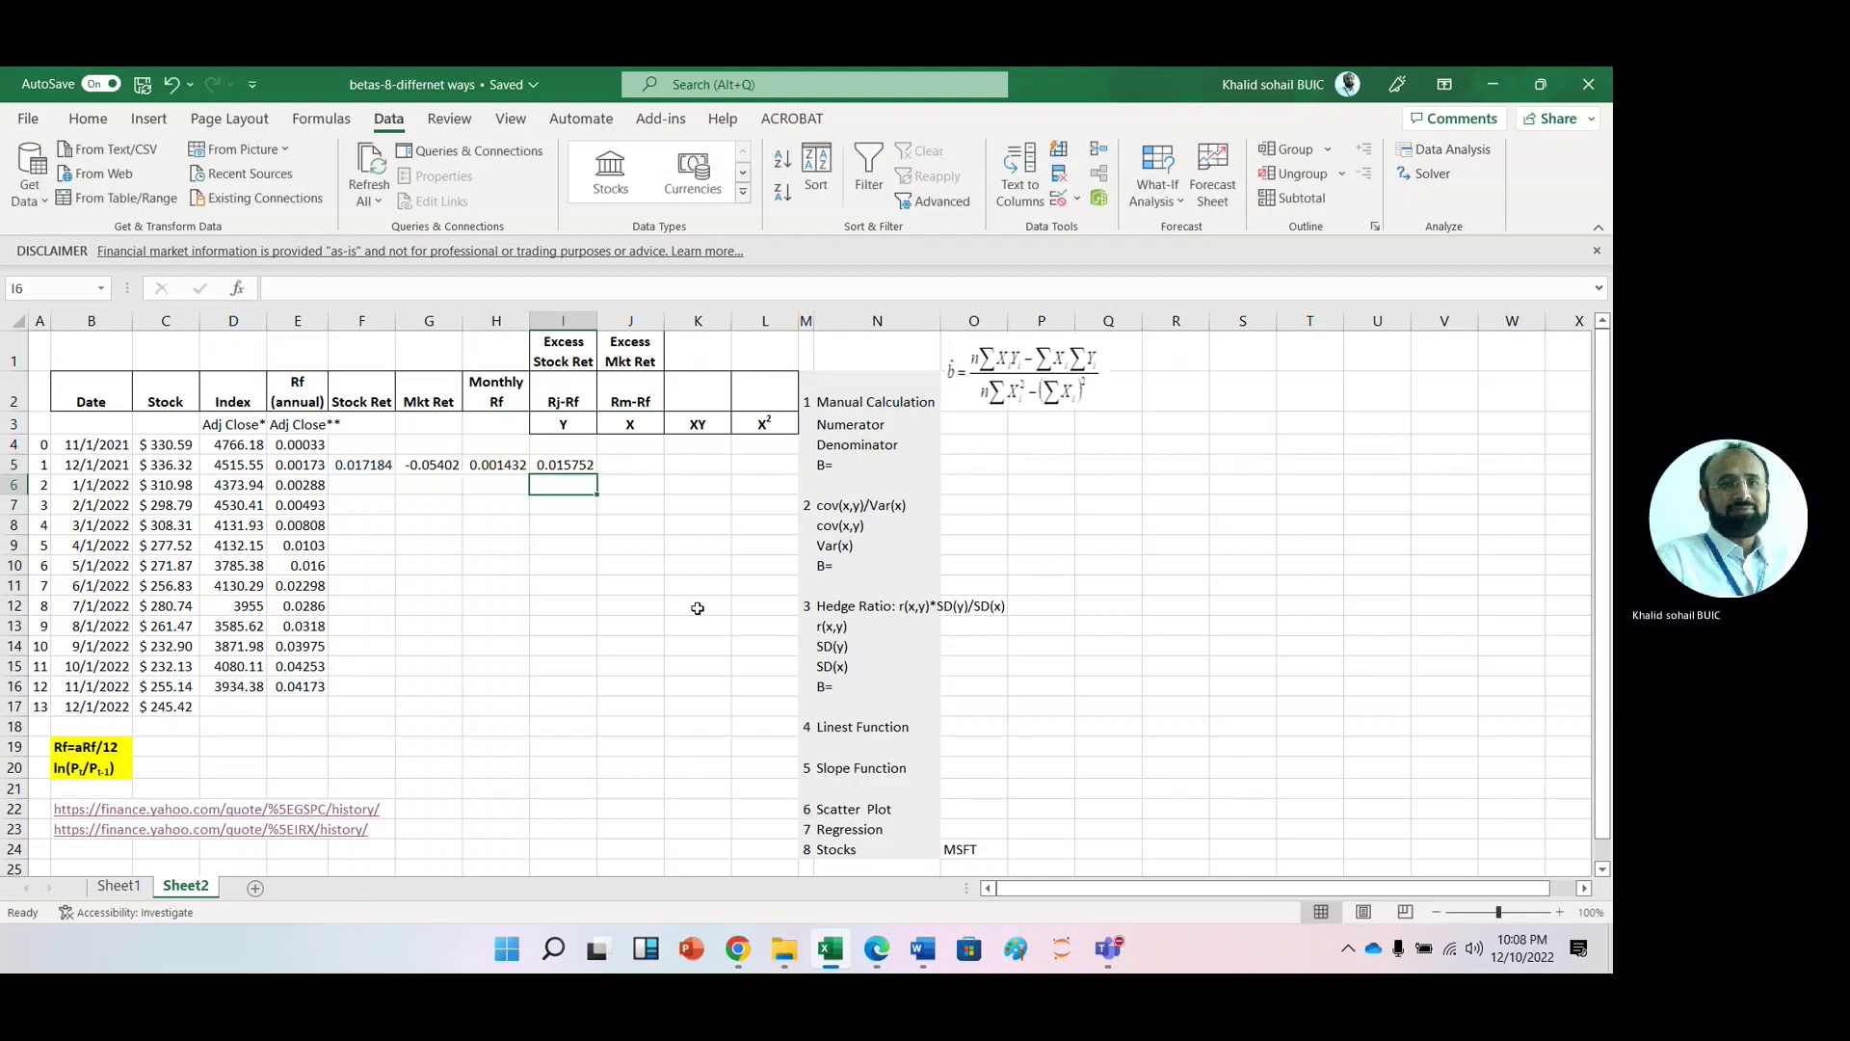
Step: Extend the excess return formula from I5 to J5 for the market and check its cell references
left_click(576, 462)
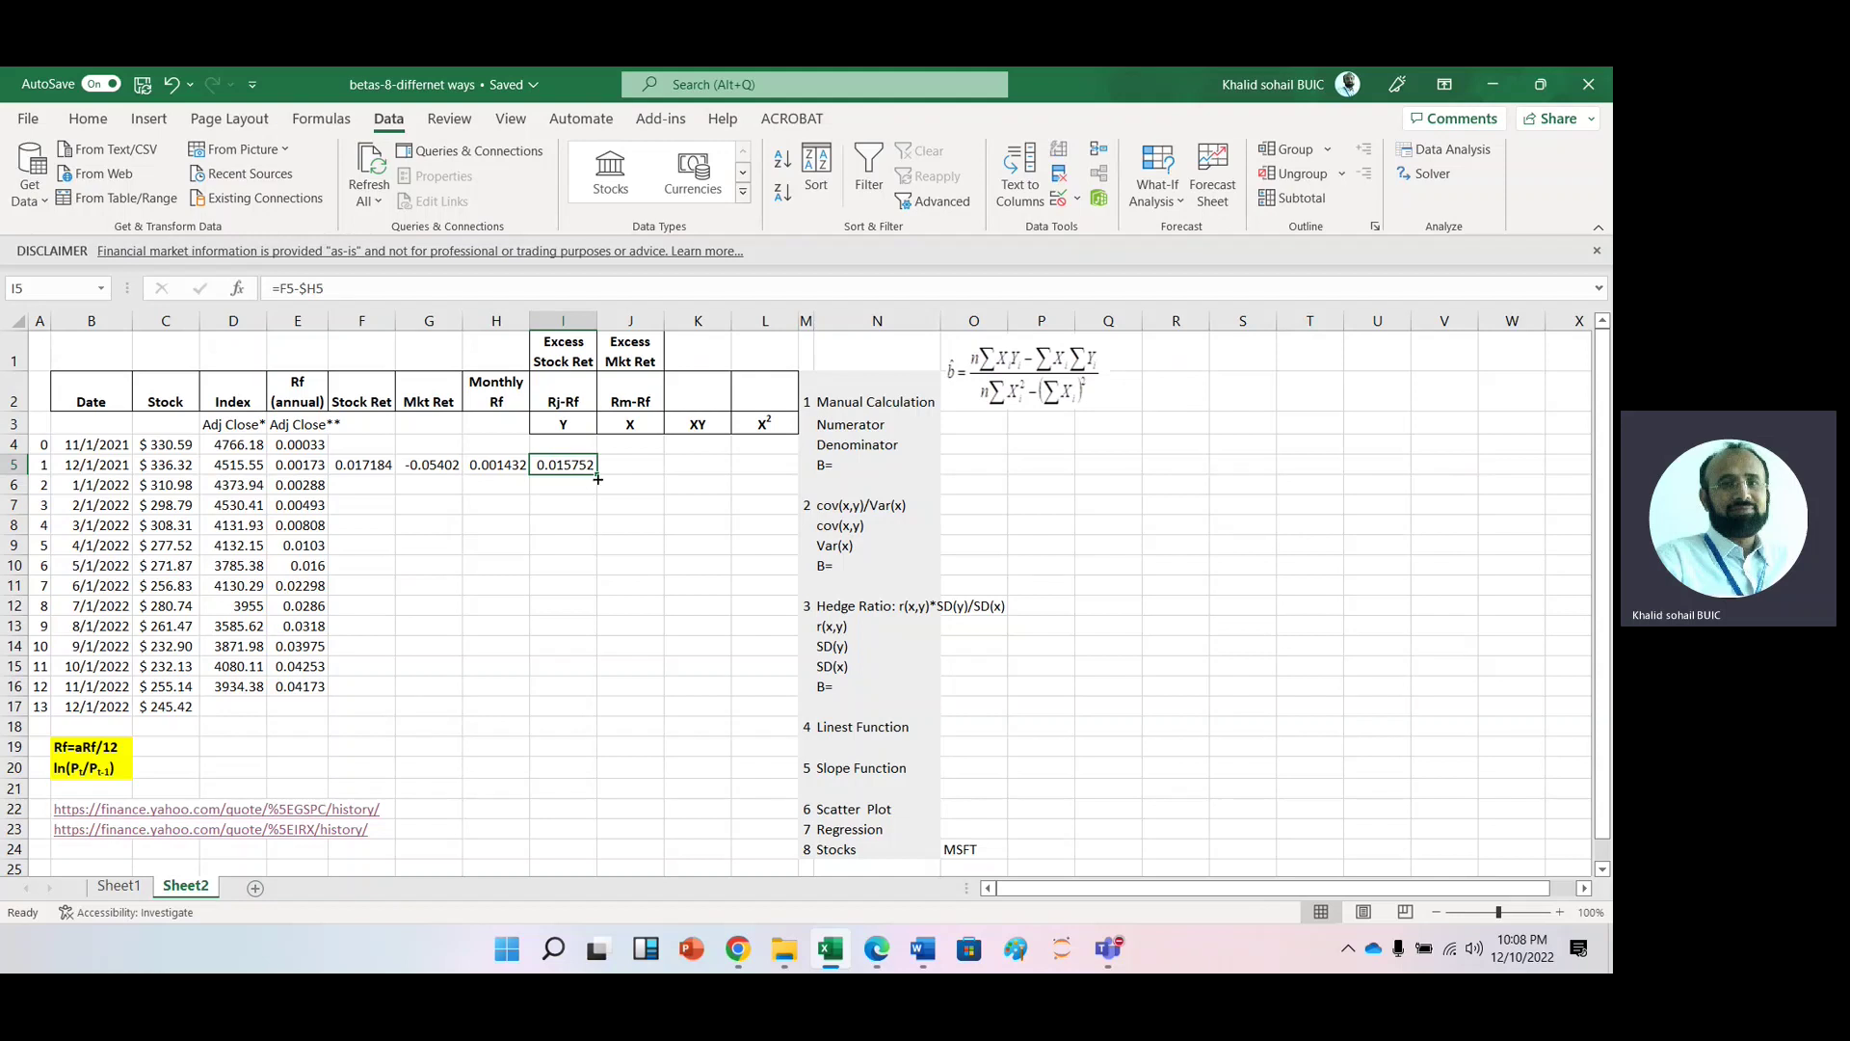
left_click_drag(598, 478, 640, 466)
left_click(632, 467)
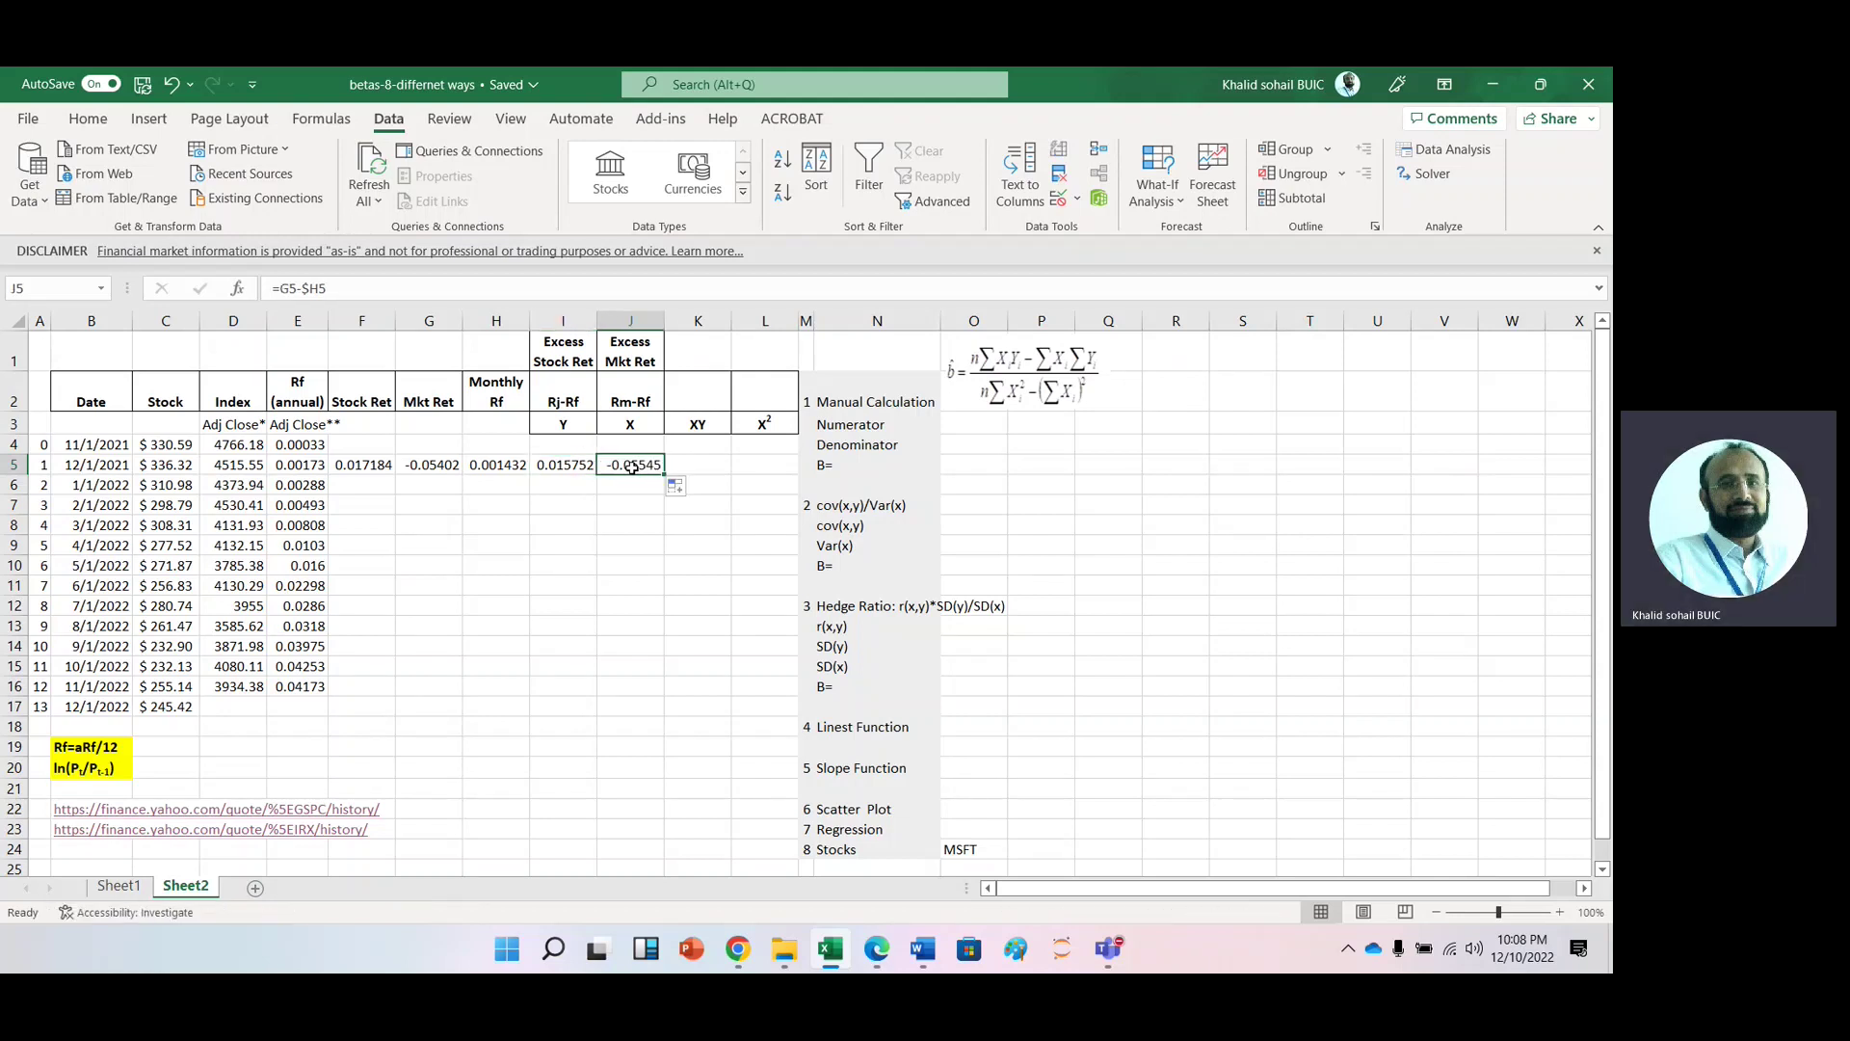
double_click(632, 466)
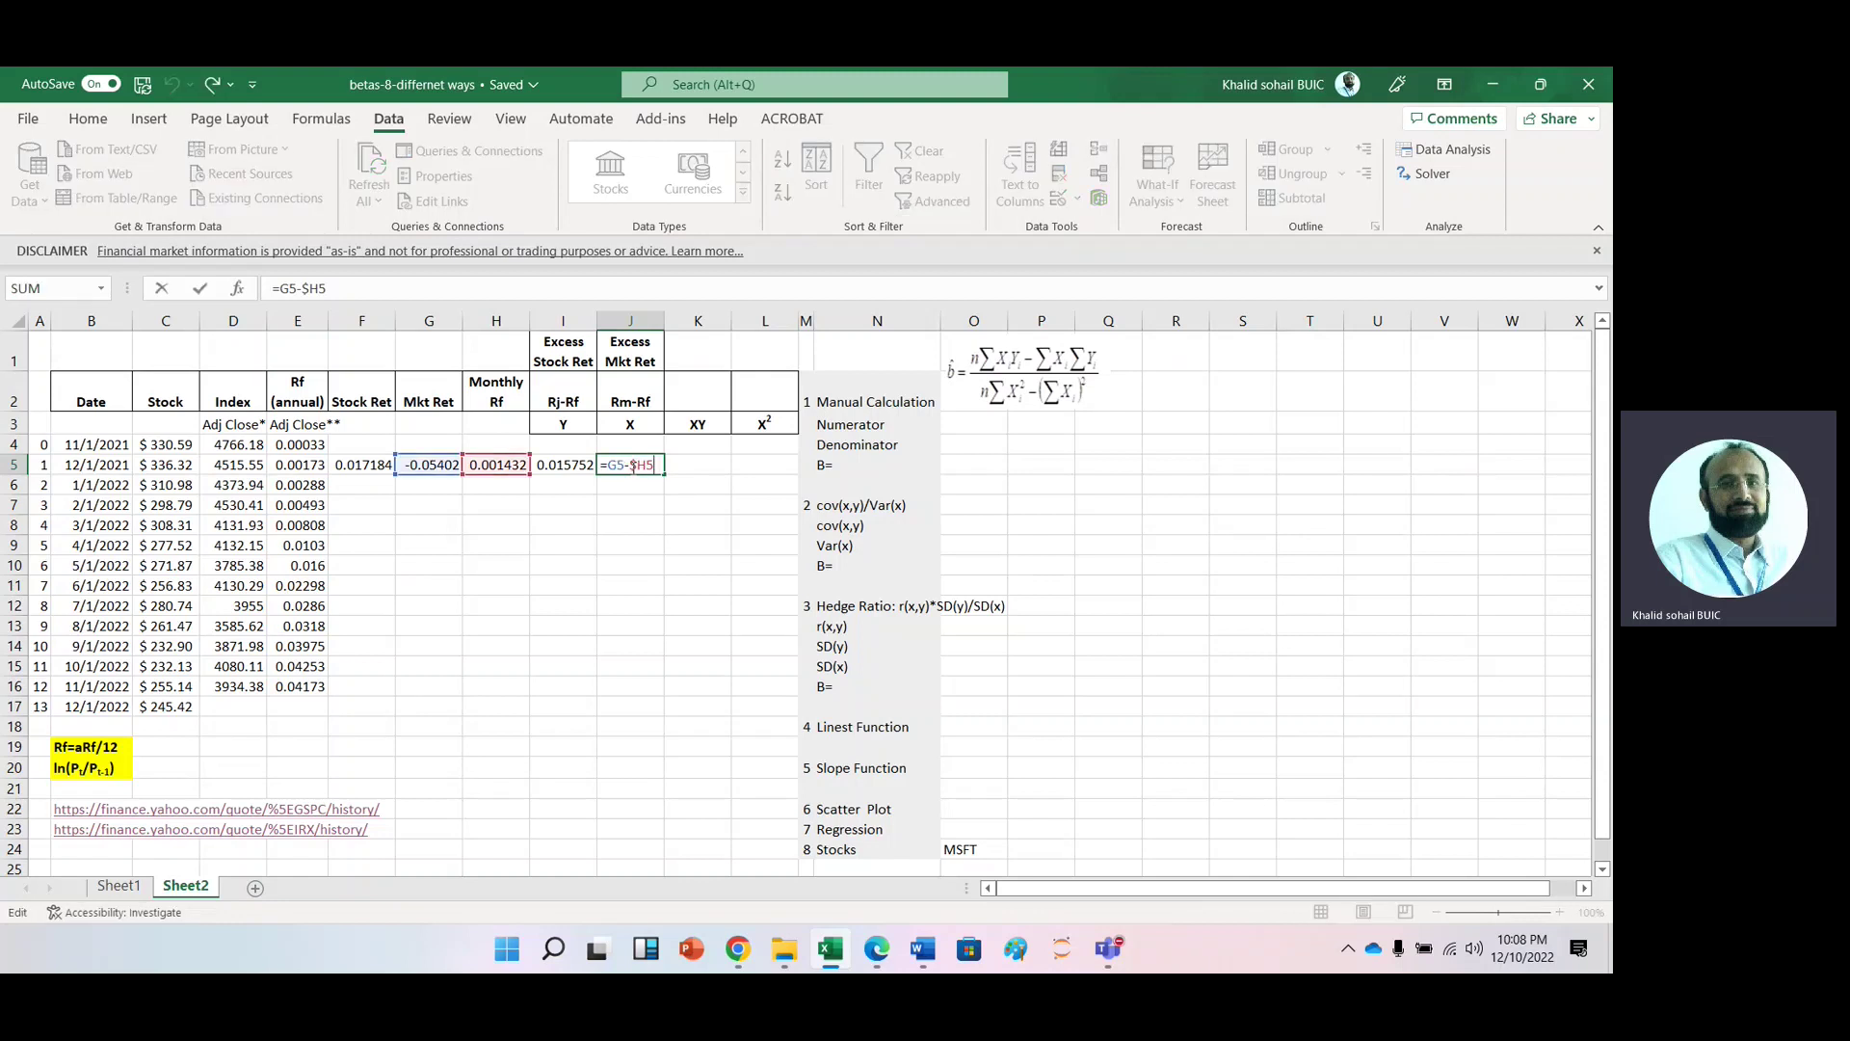
key("Escape")
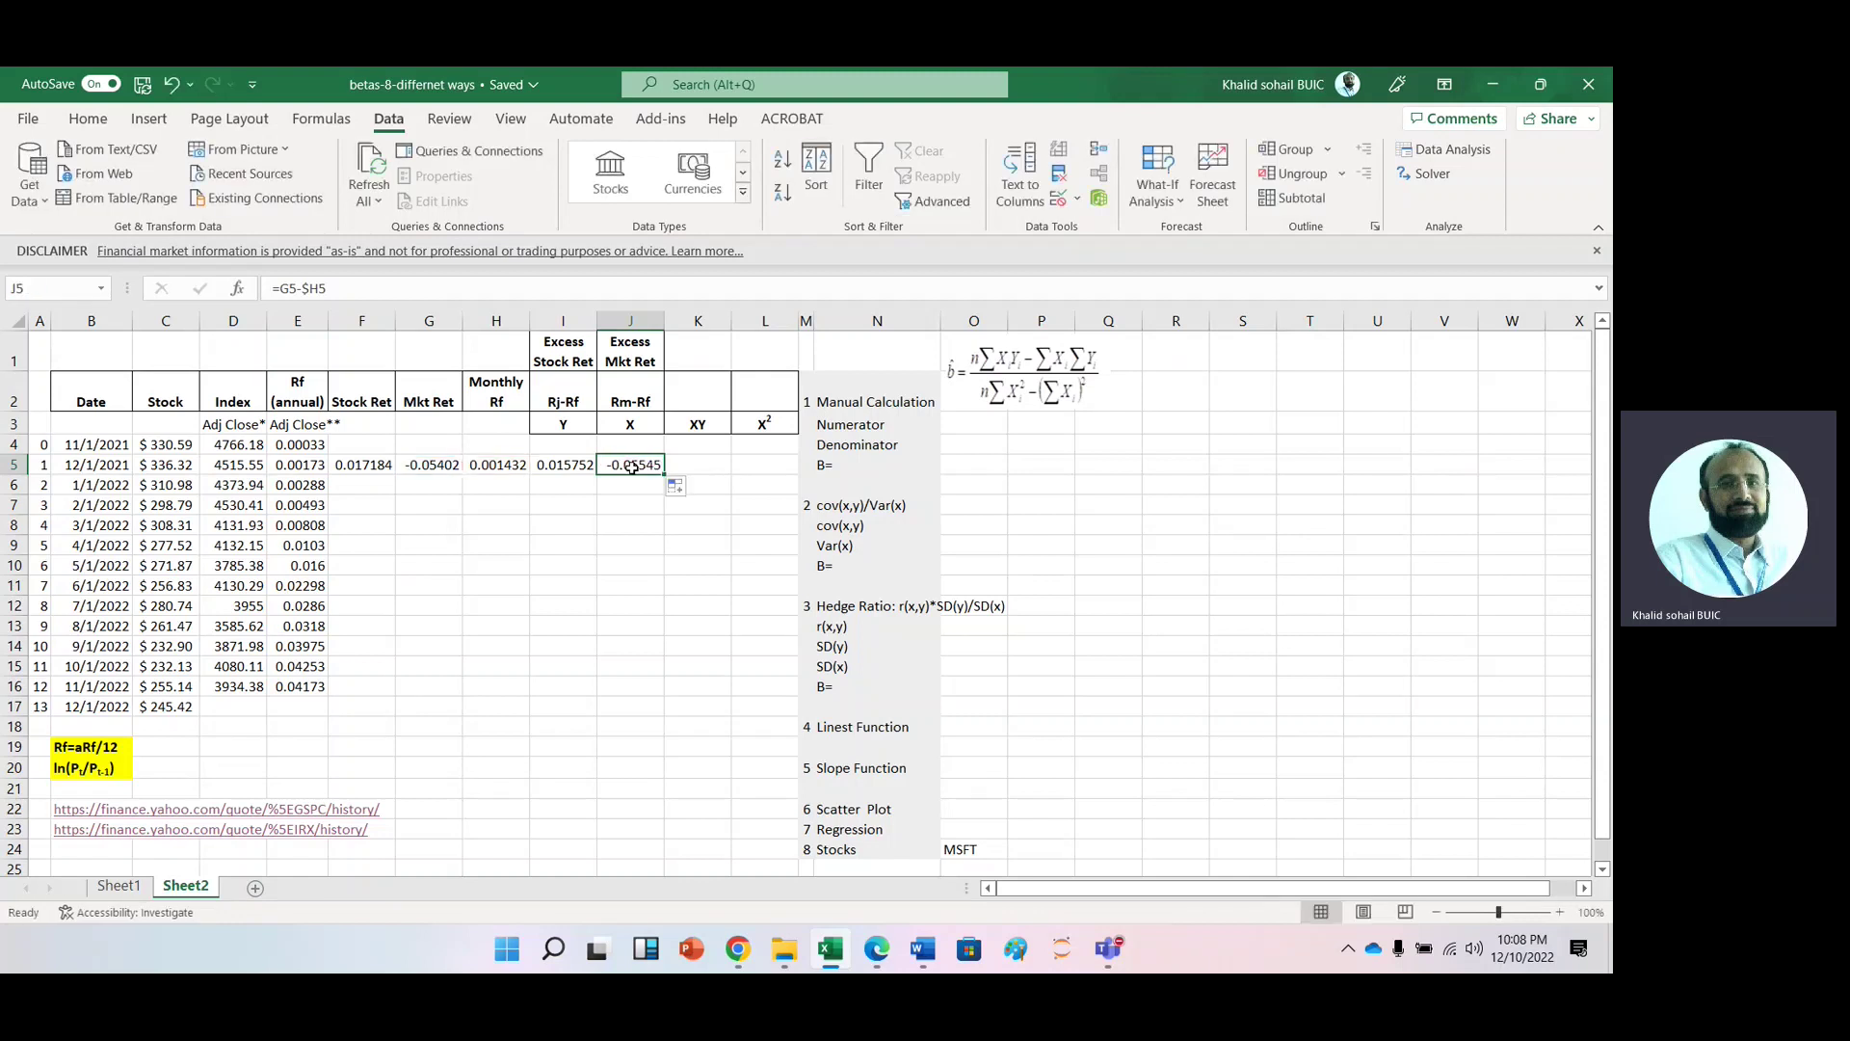
Step: Fill the return, Monthly Rf and excess return formulas in F5:J5 down to row 20
left_click(370, 464)
key("shift+Right")
key("shift+Right")
key("shift+Right")
key("shift+Right")
key("shift+Right")
key("shift+Right")
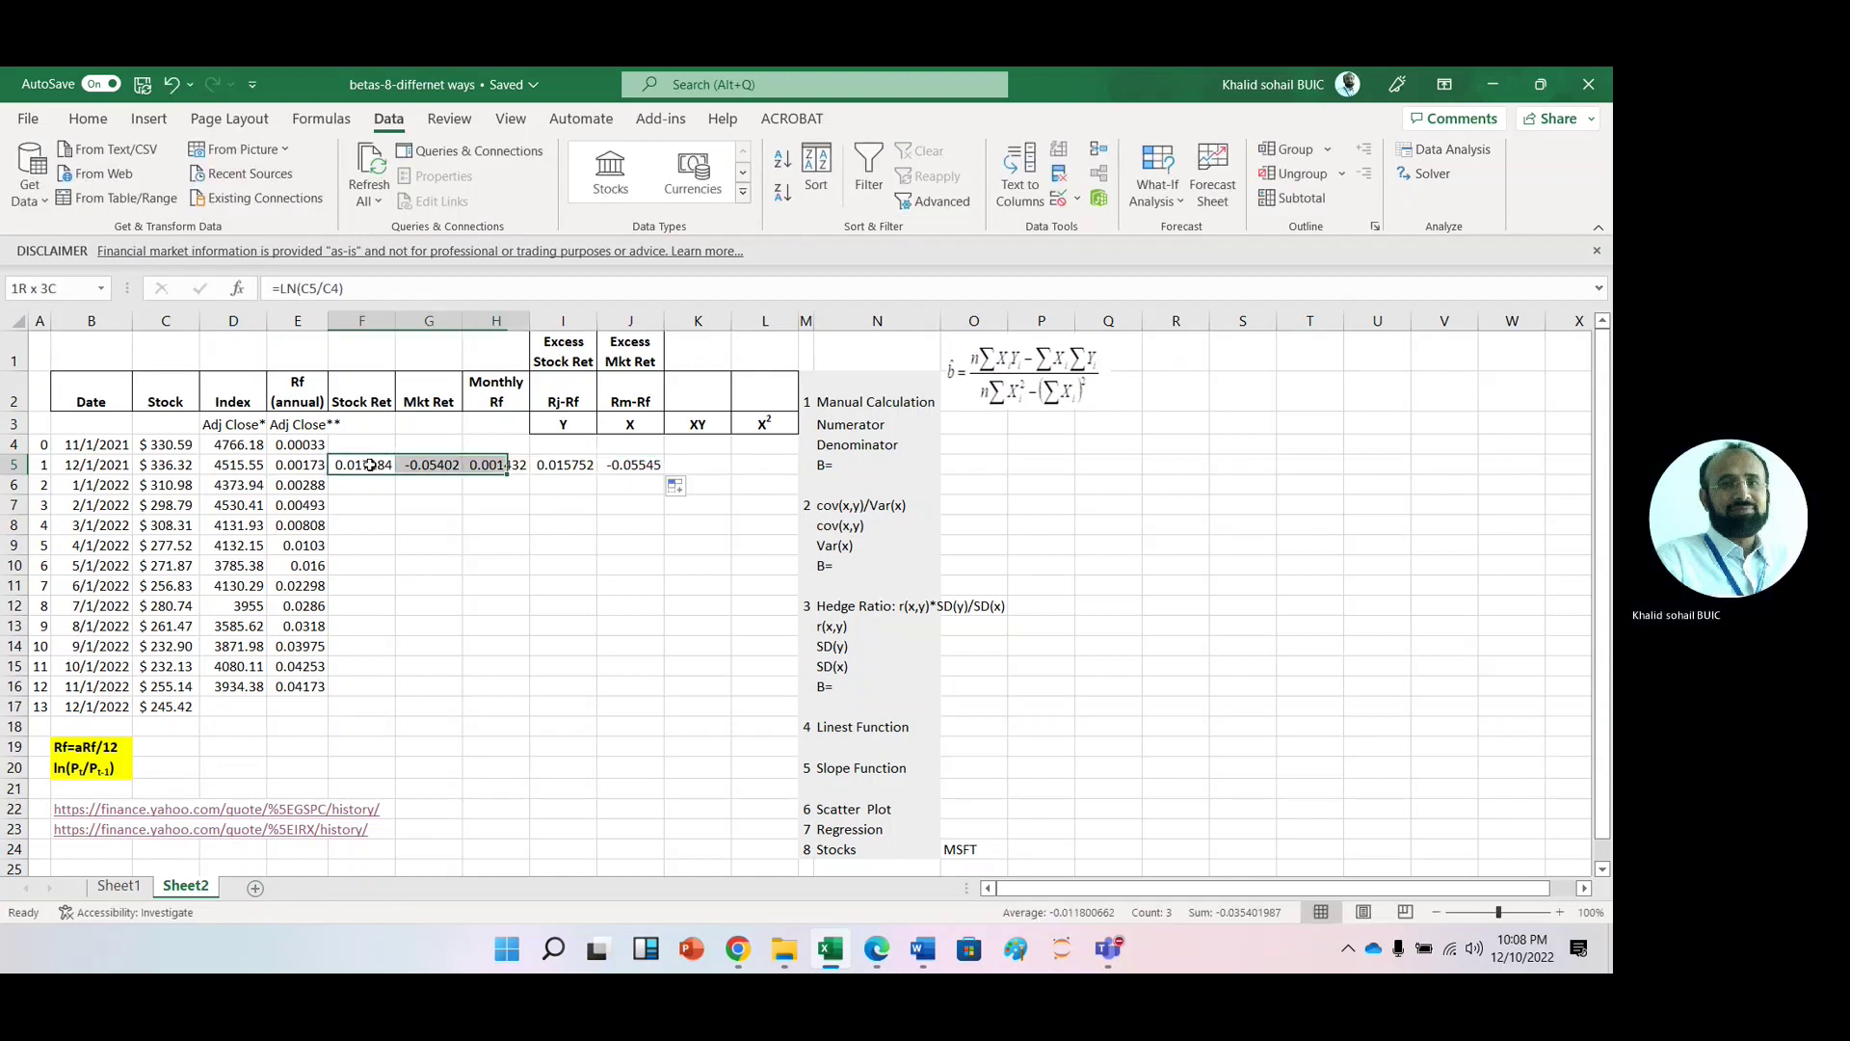
key("shift+Left")
key("shift+Left")
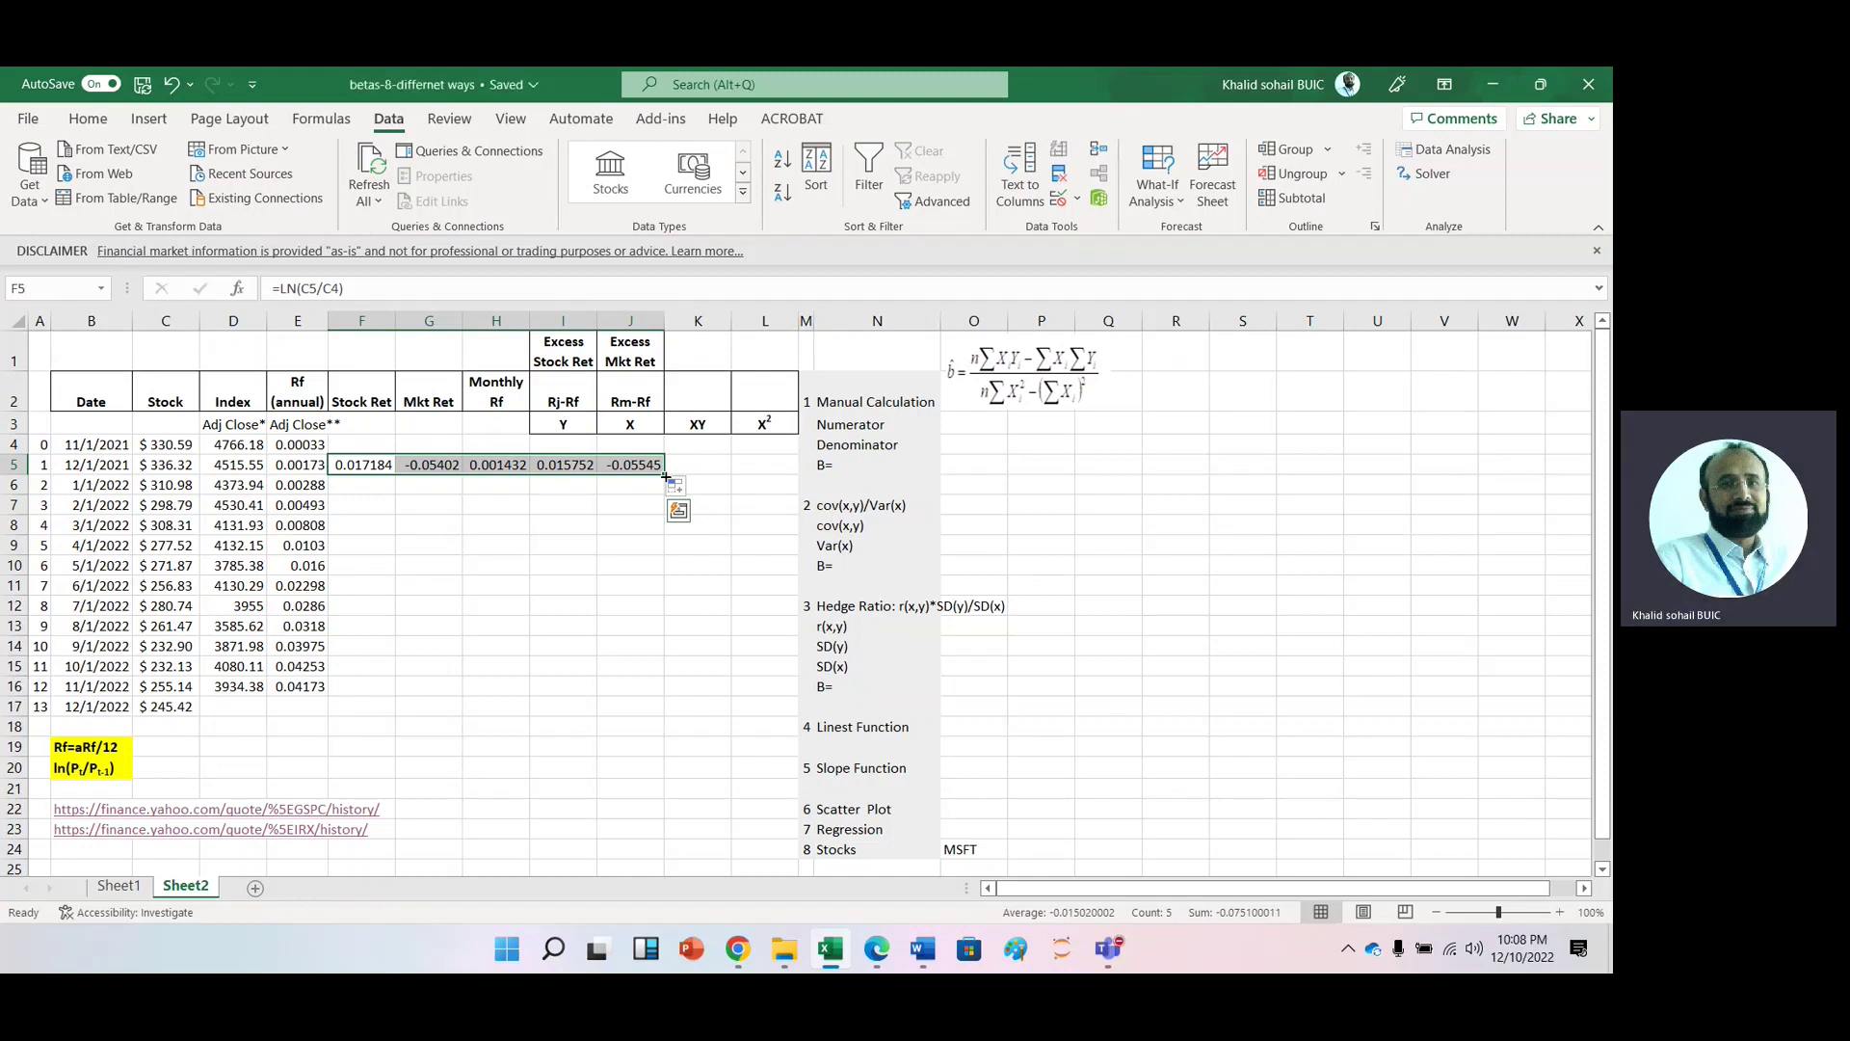
left_click_drag(666, 476, 666, 769)
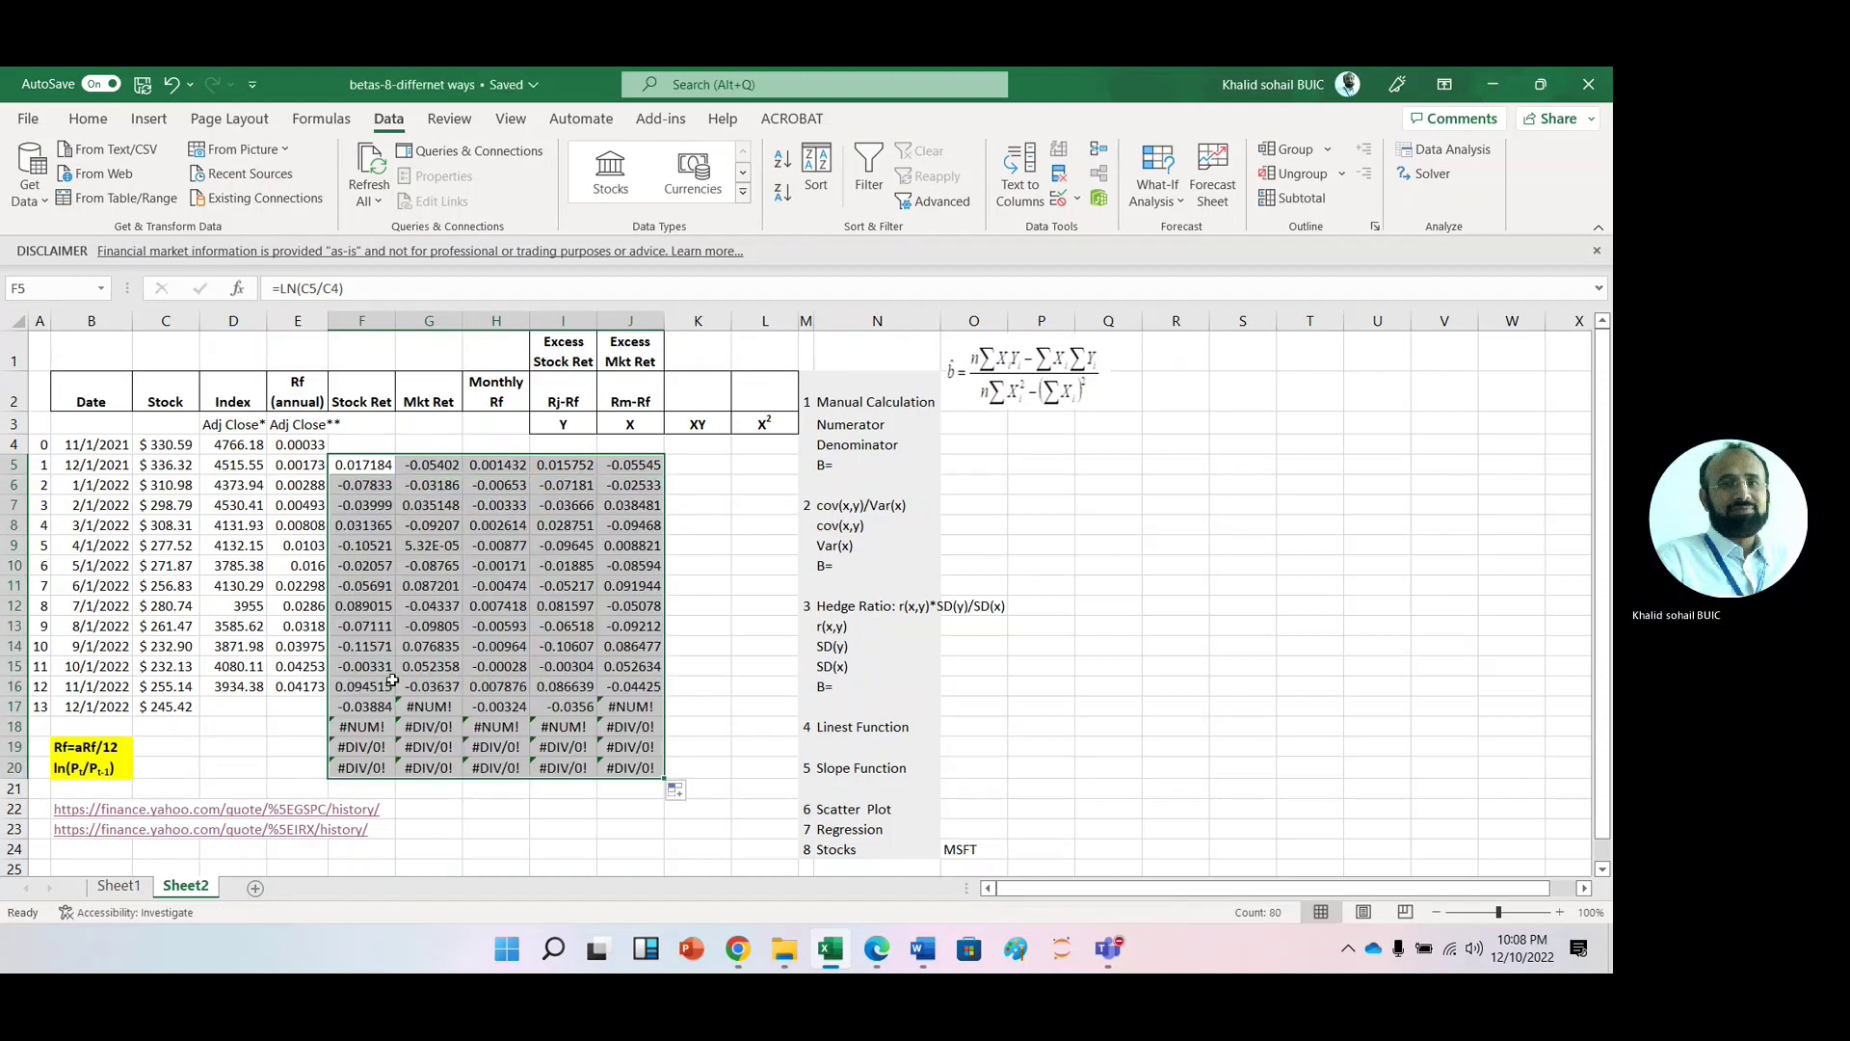
Step: Clear the surplus formulas in F17:J20 below the 11/1/2022 row
left_click(353, 715)
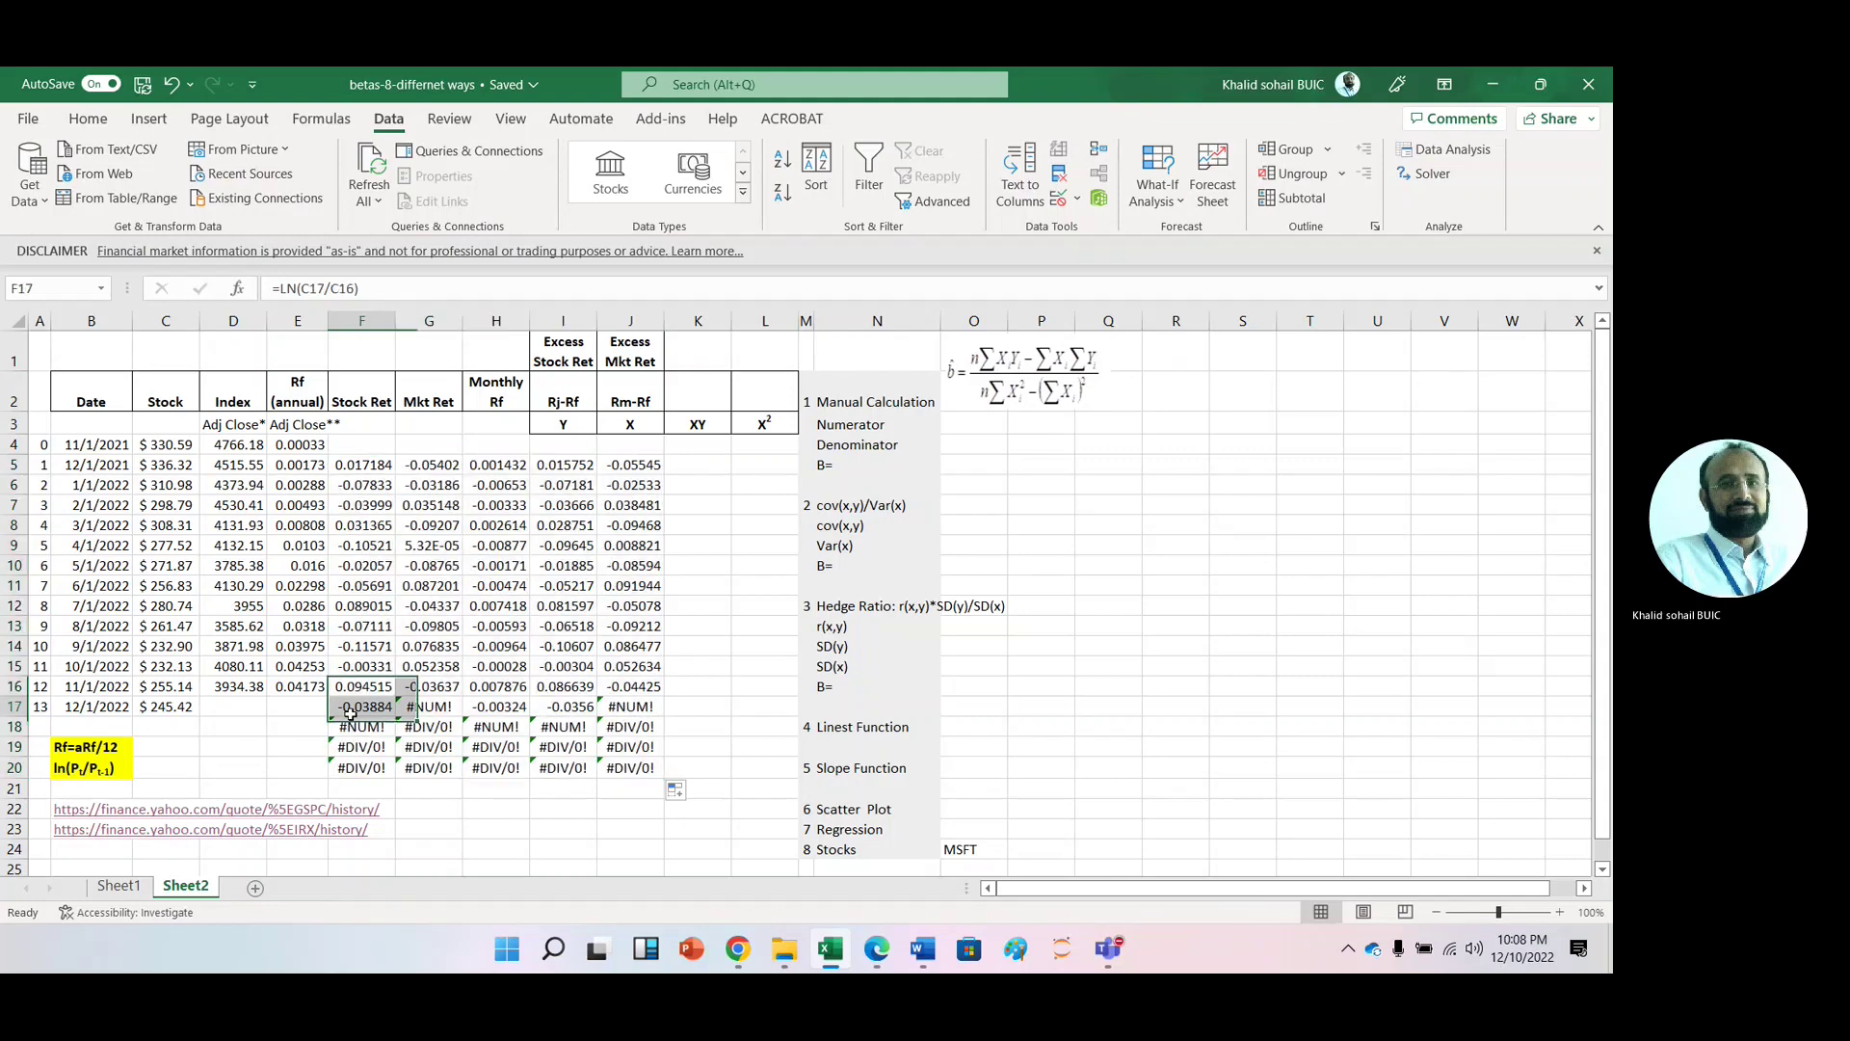
key("shift+Right")
key("shift+Right")
key("shift+Right")
key("shift+Right")
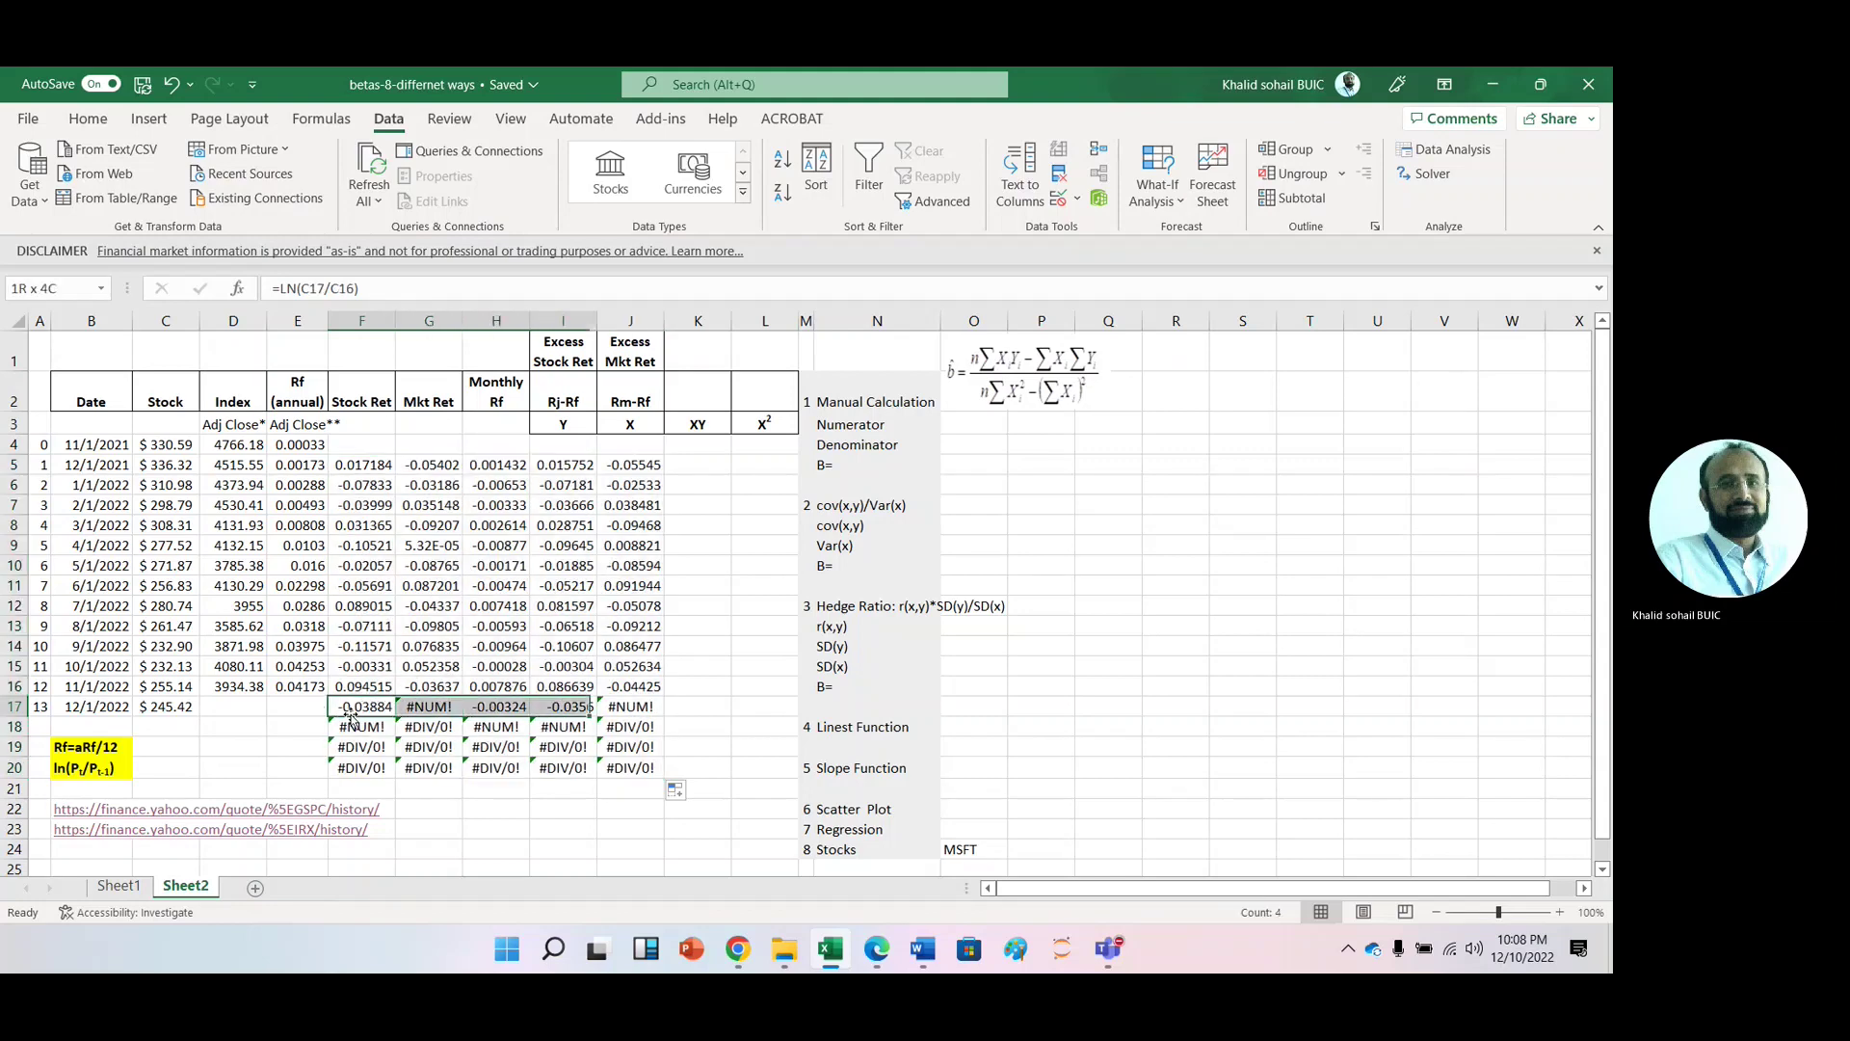
key("shift+Down")
key("shift+Down")
key("shift+Down")
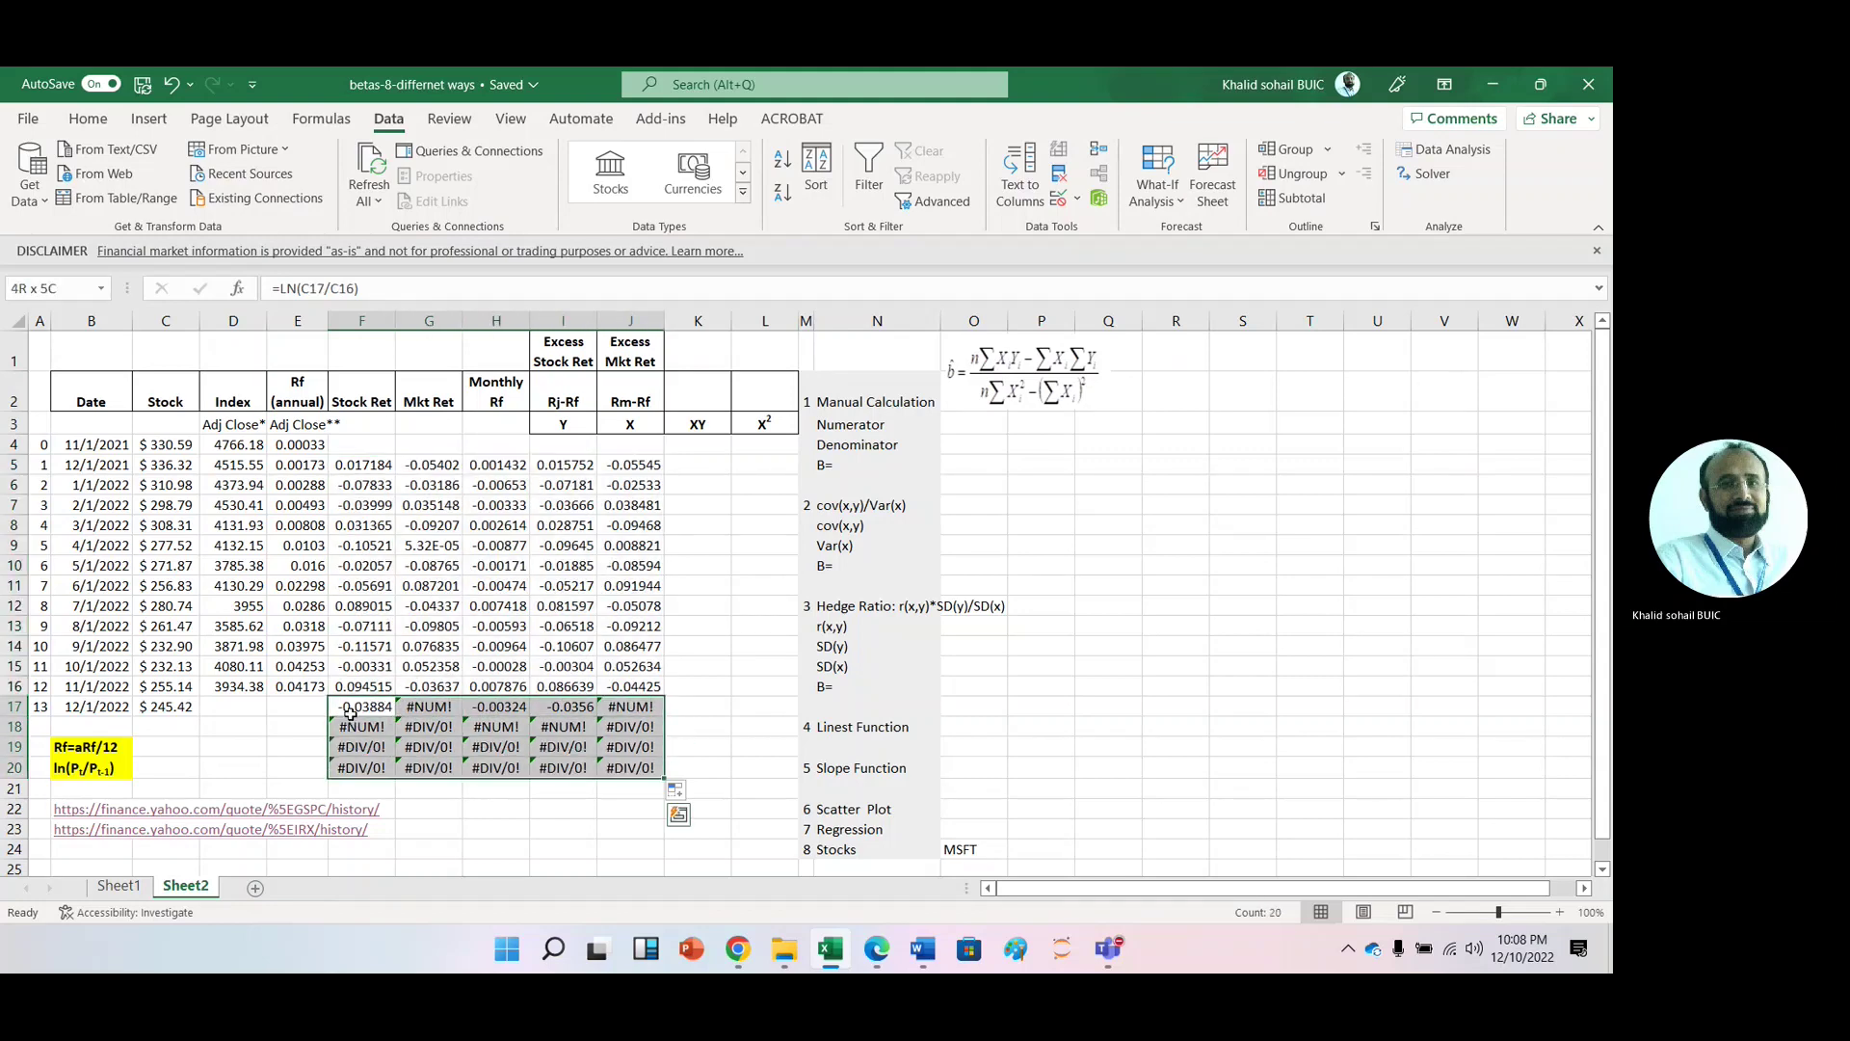
key("Delete")
left_click(574, 470)
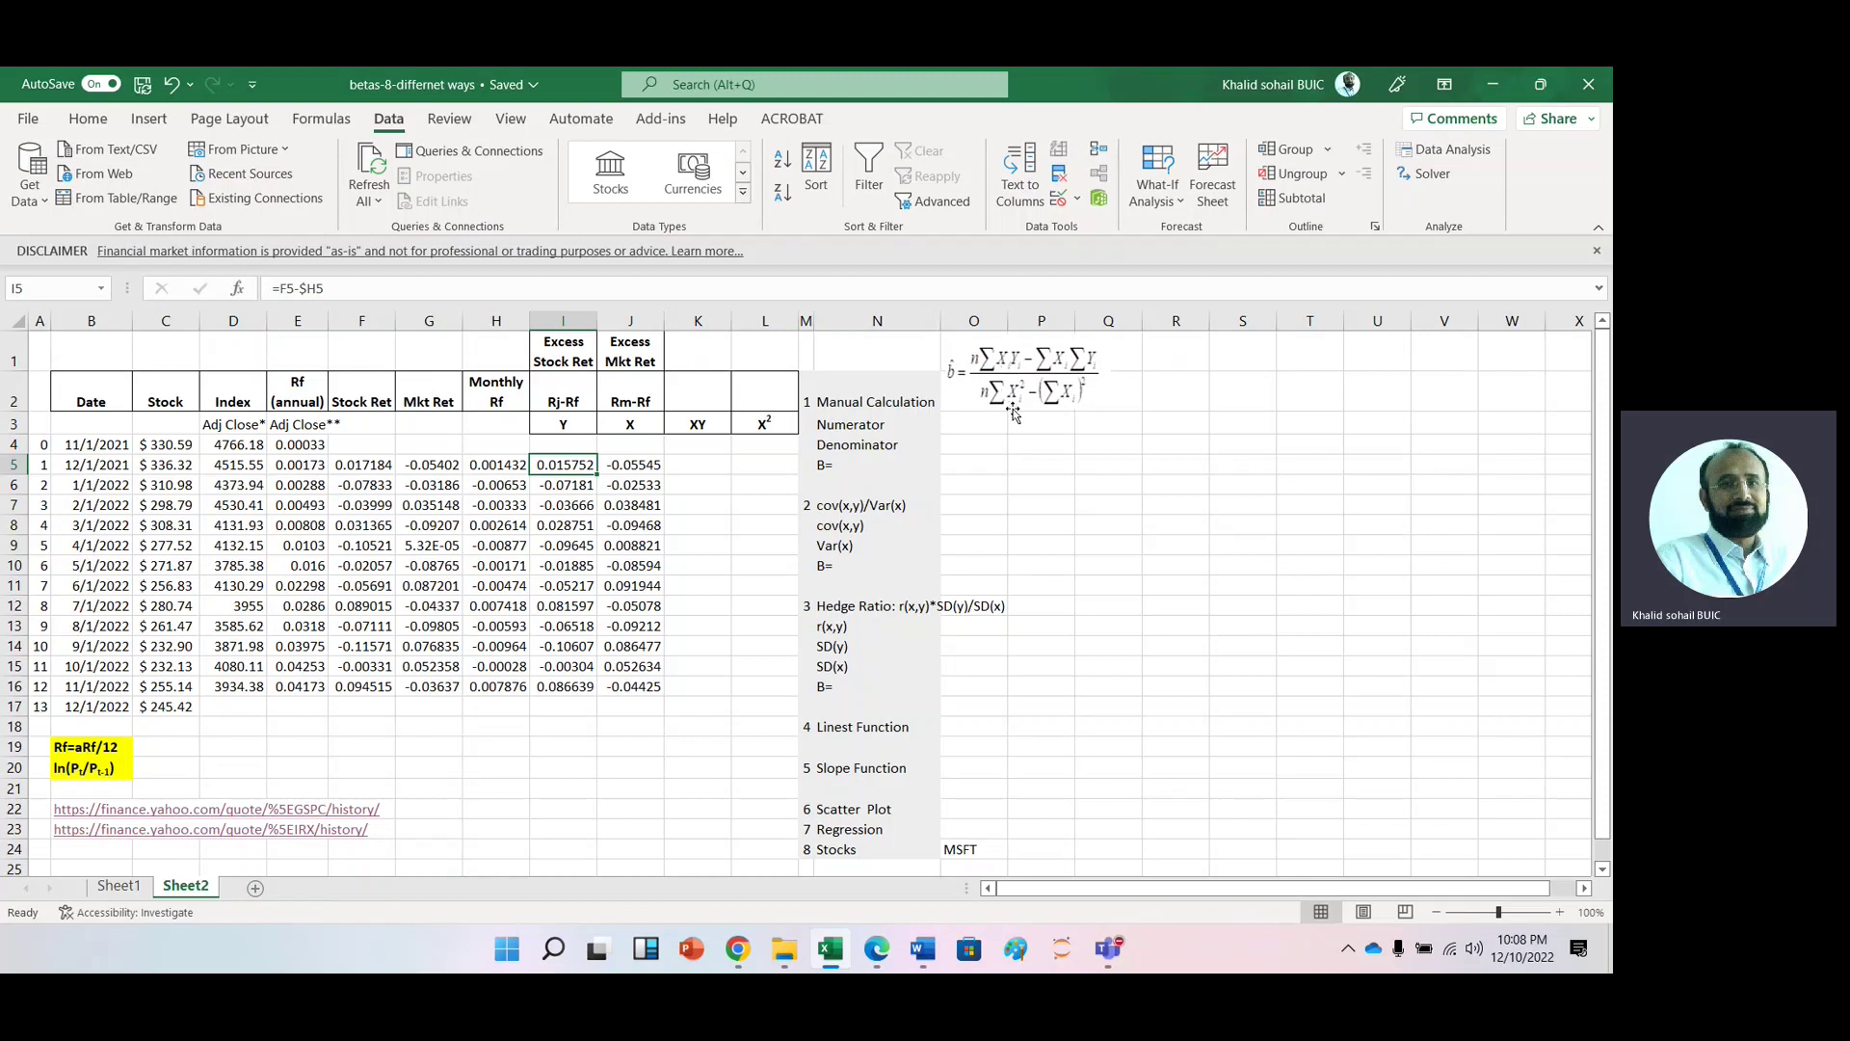
Step: Calculate the first XY product in K5 with the formula =J5*I5
left_click(696, 465)
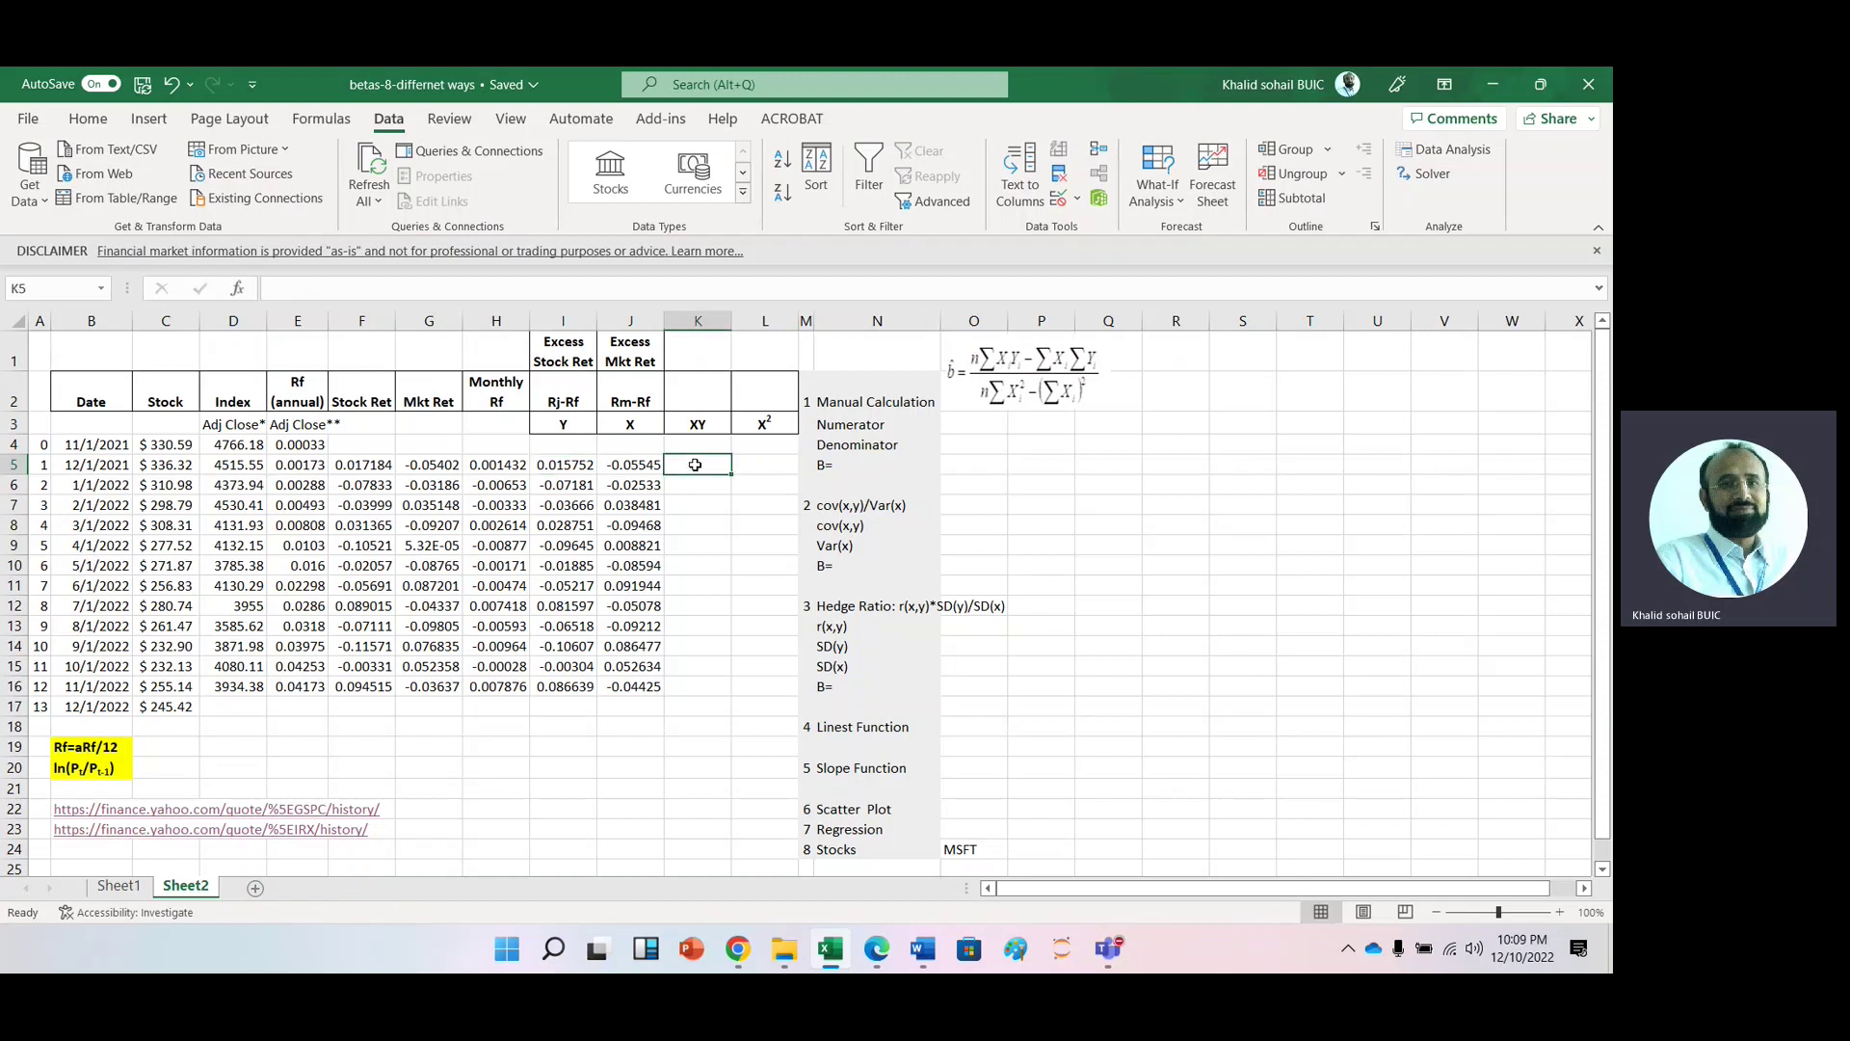
type("=")
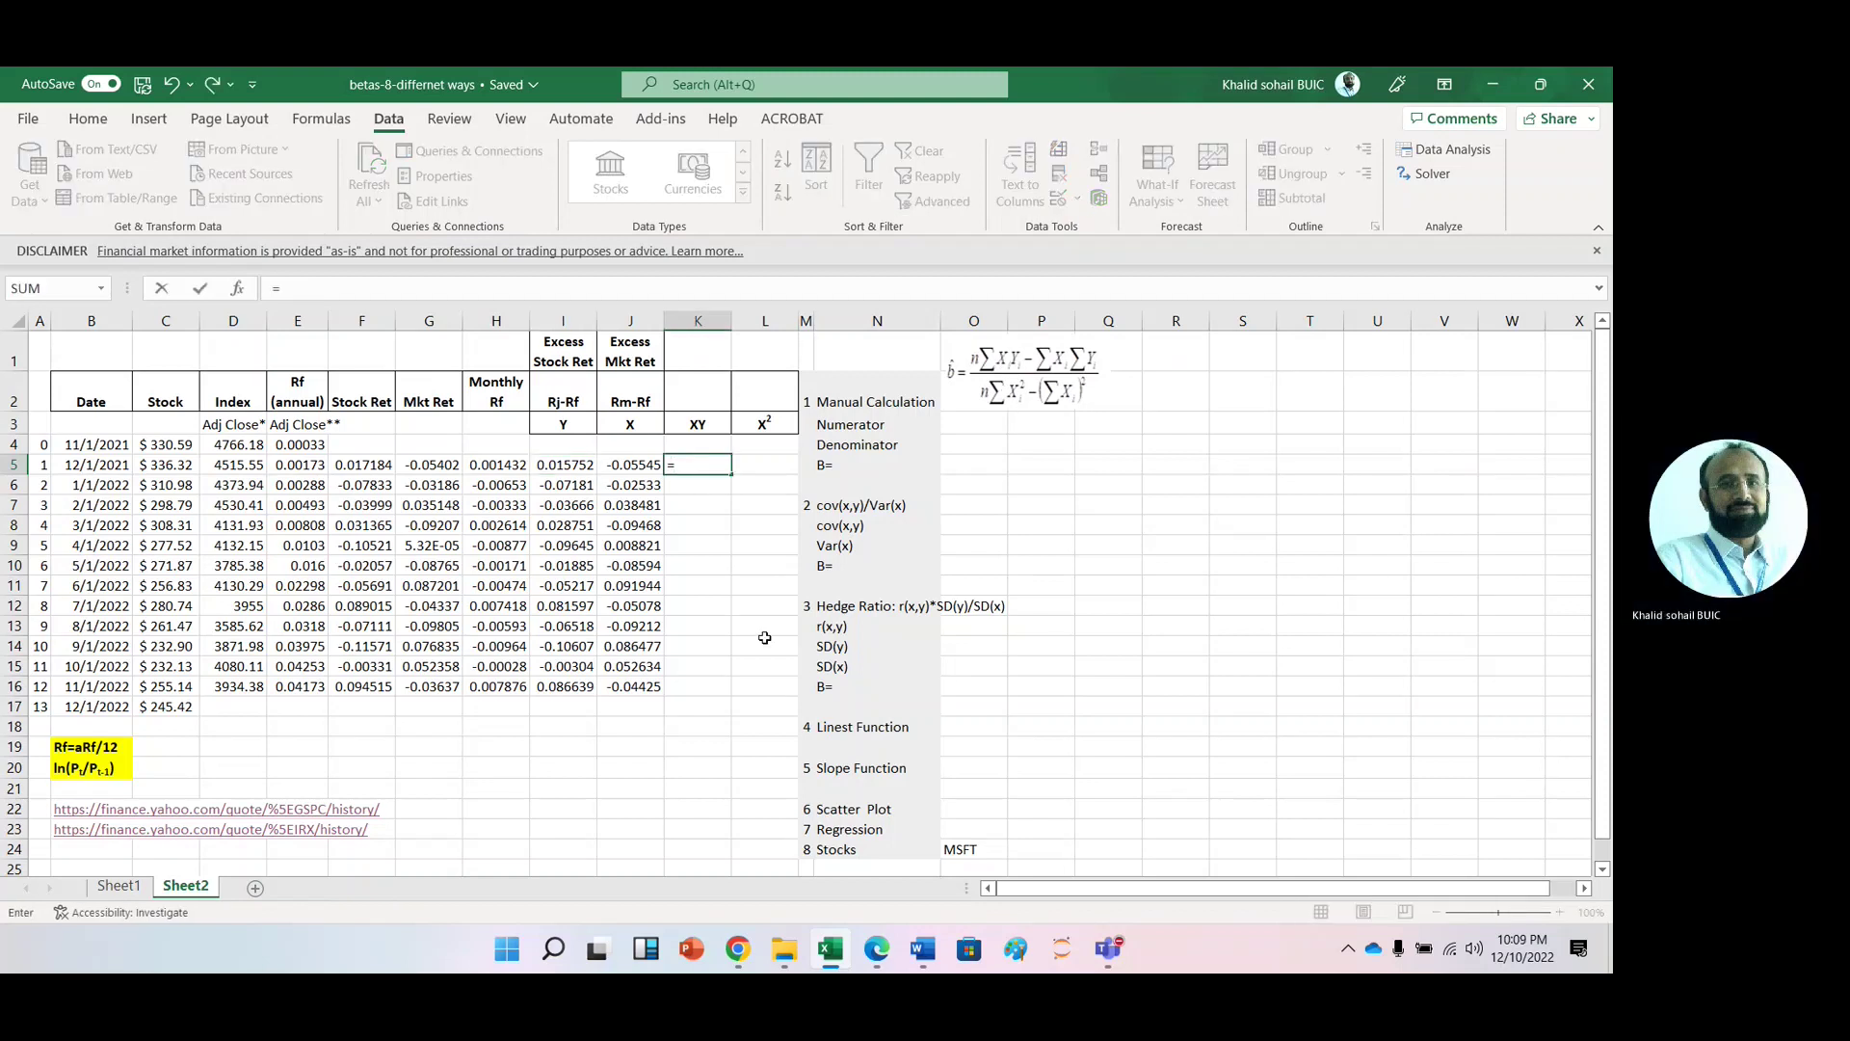
key("Left")
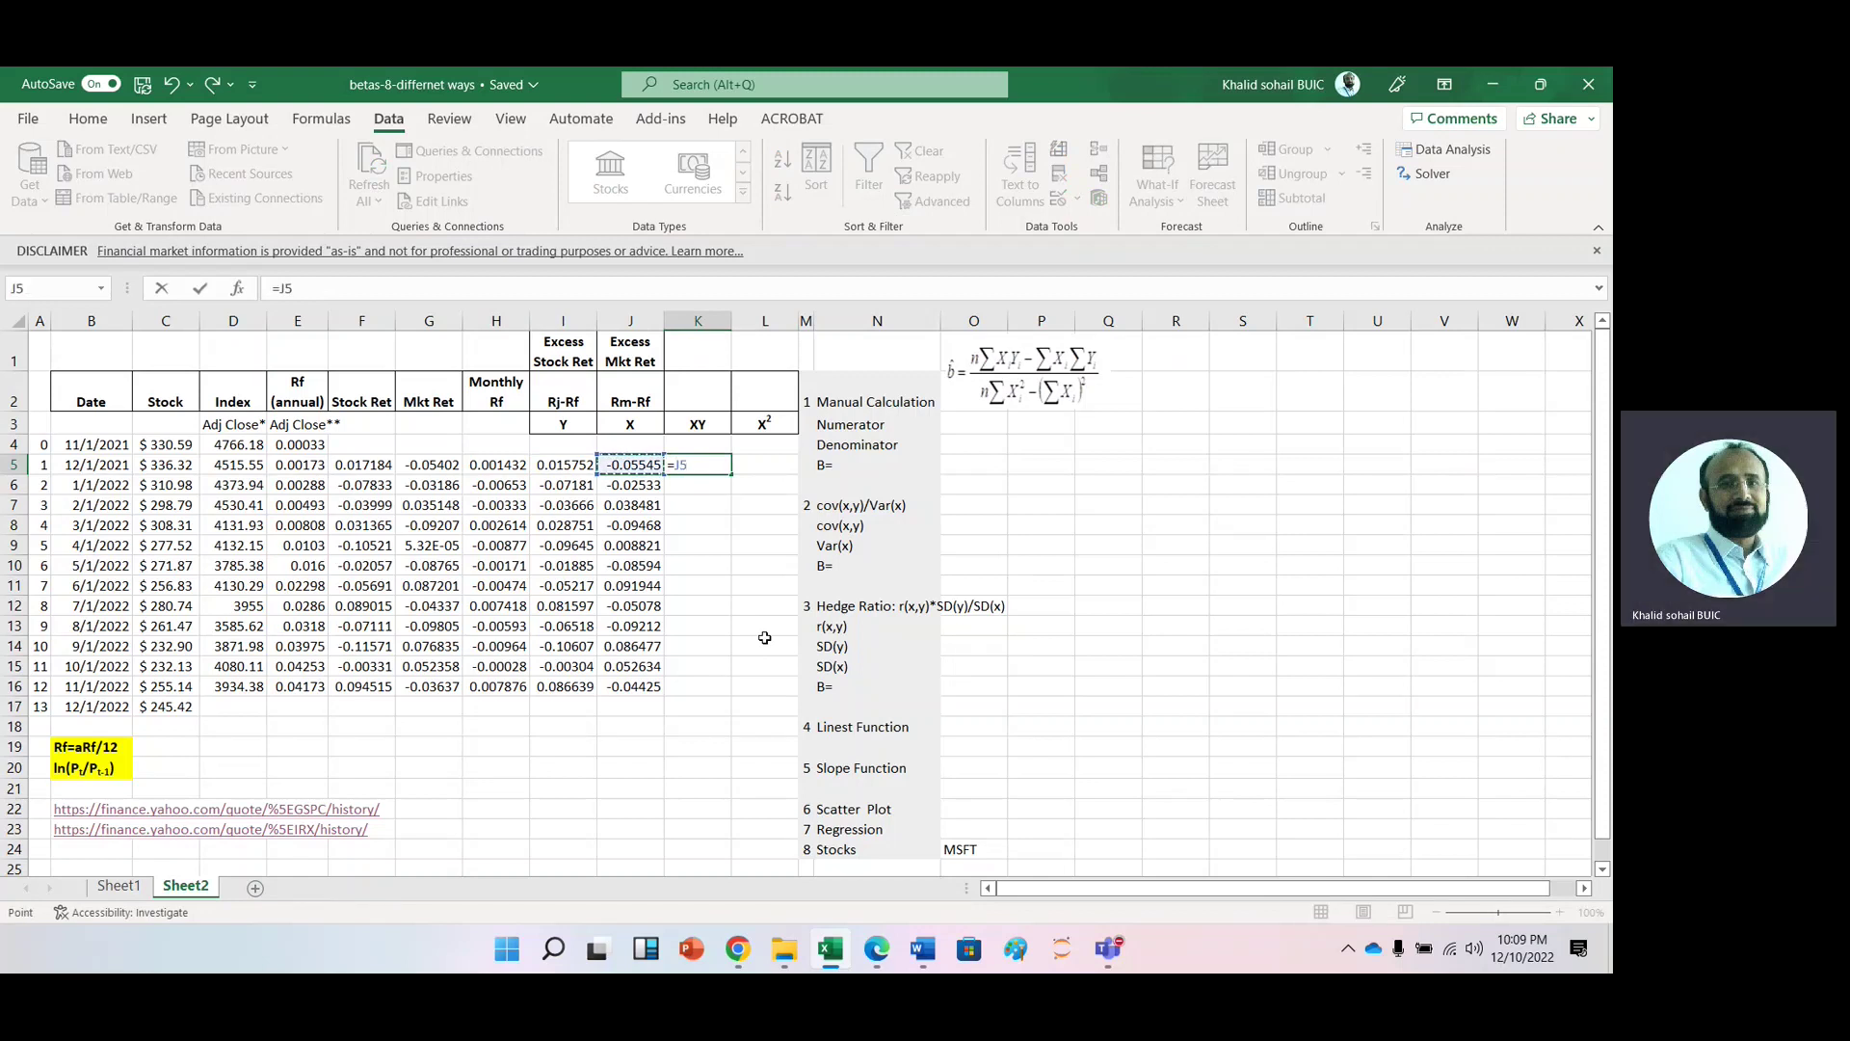
type("*")
key("Left")
key("Left")
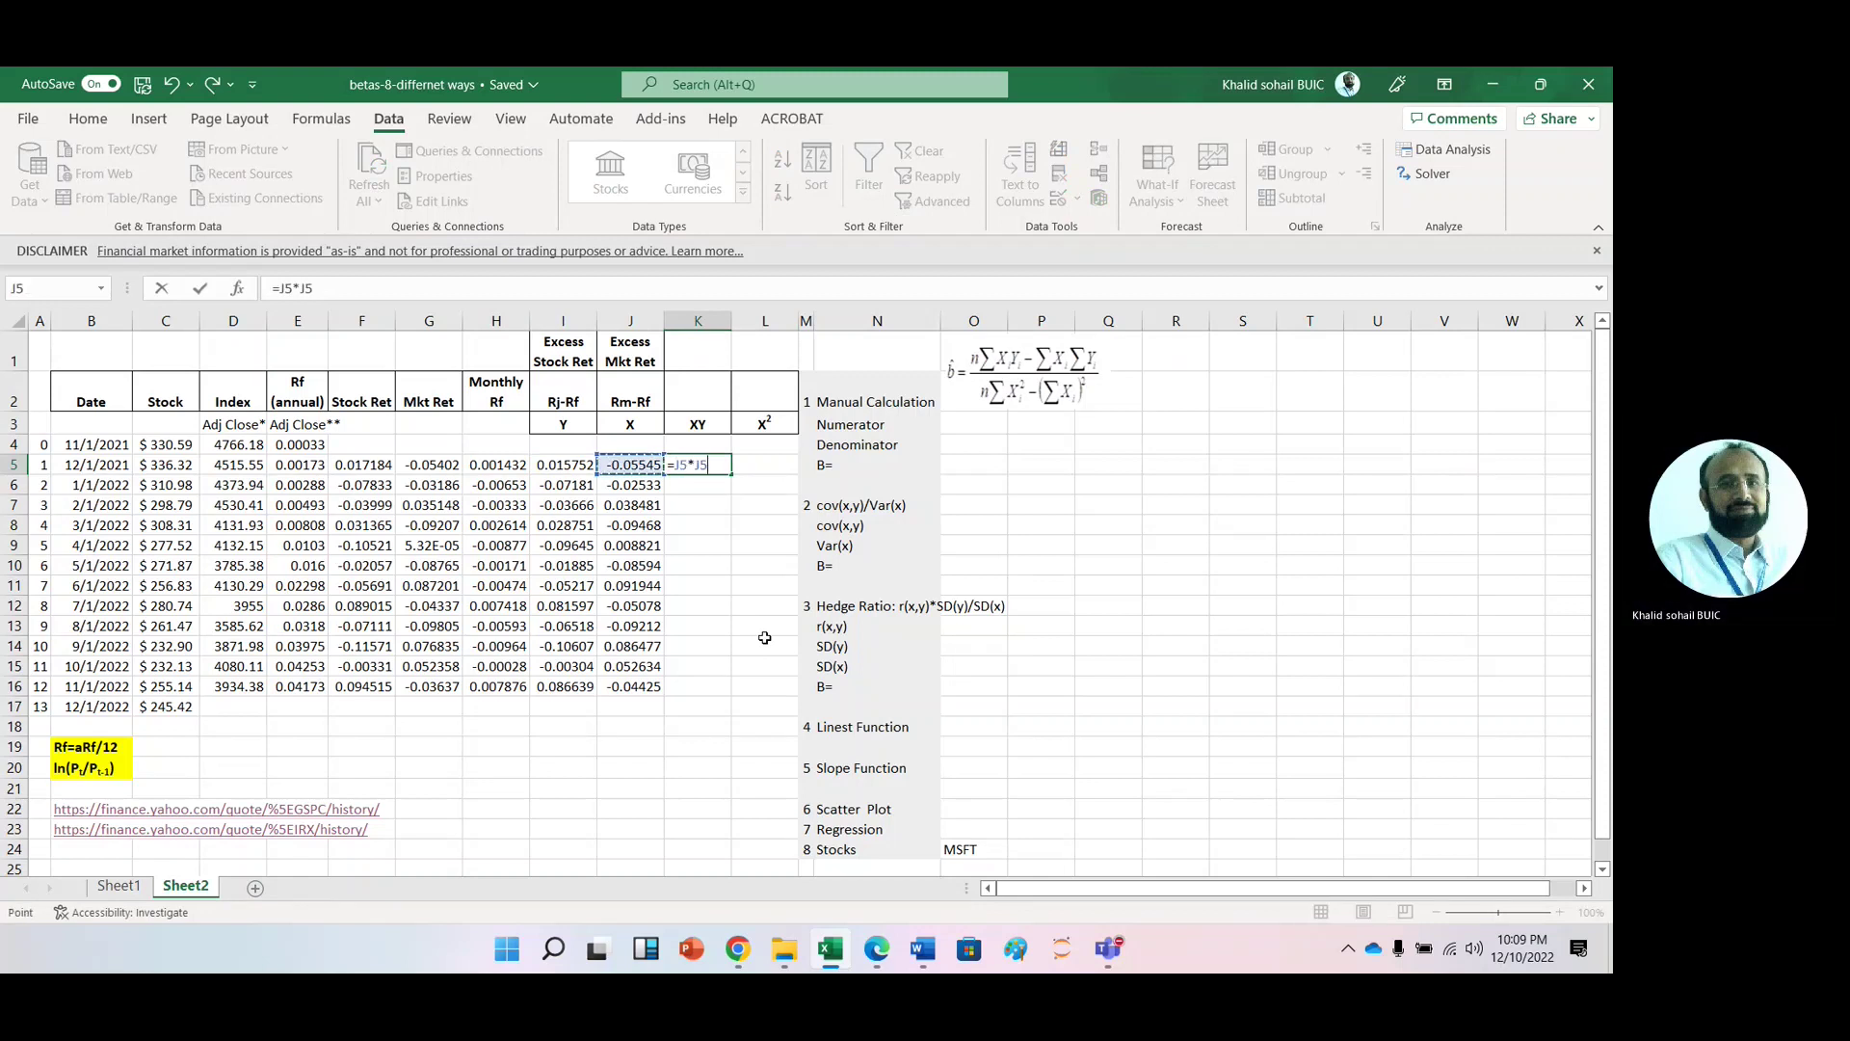
key("Return")
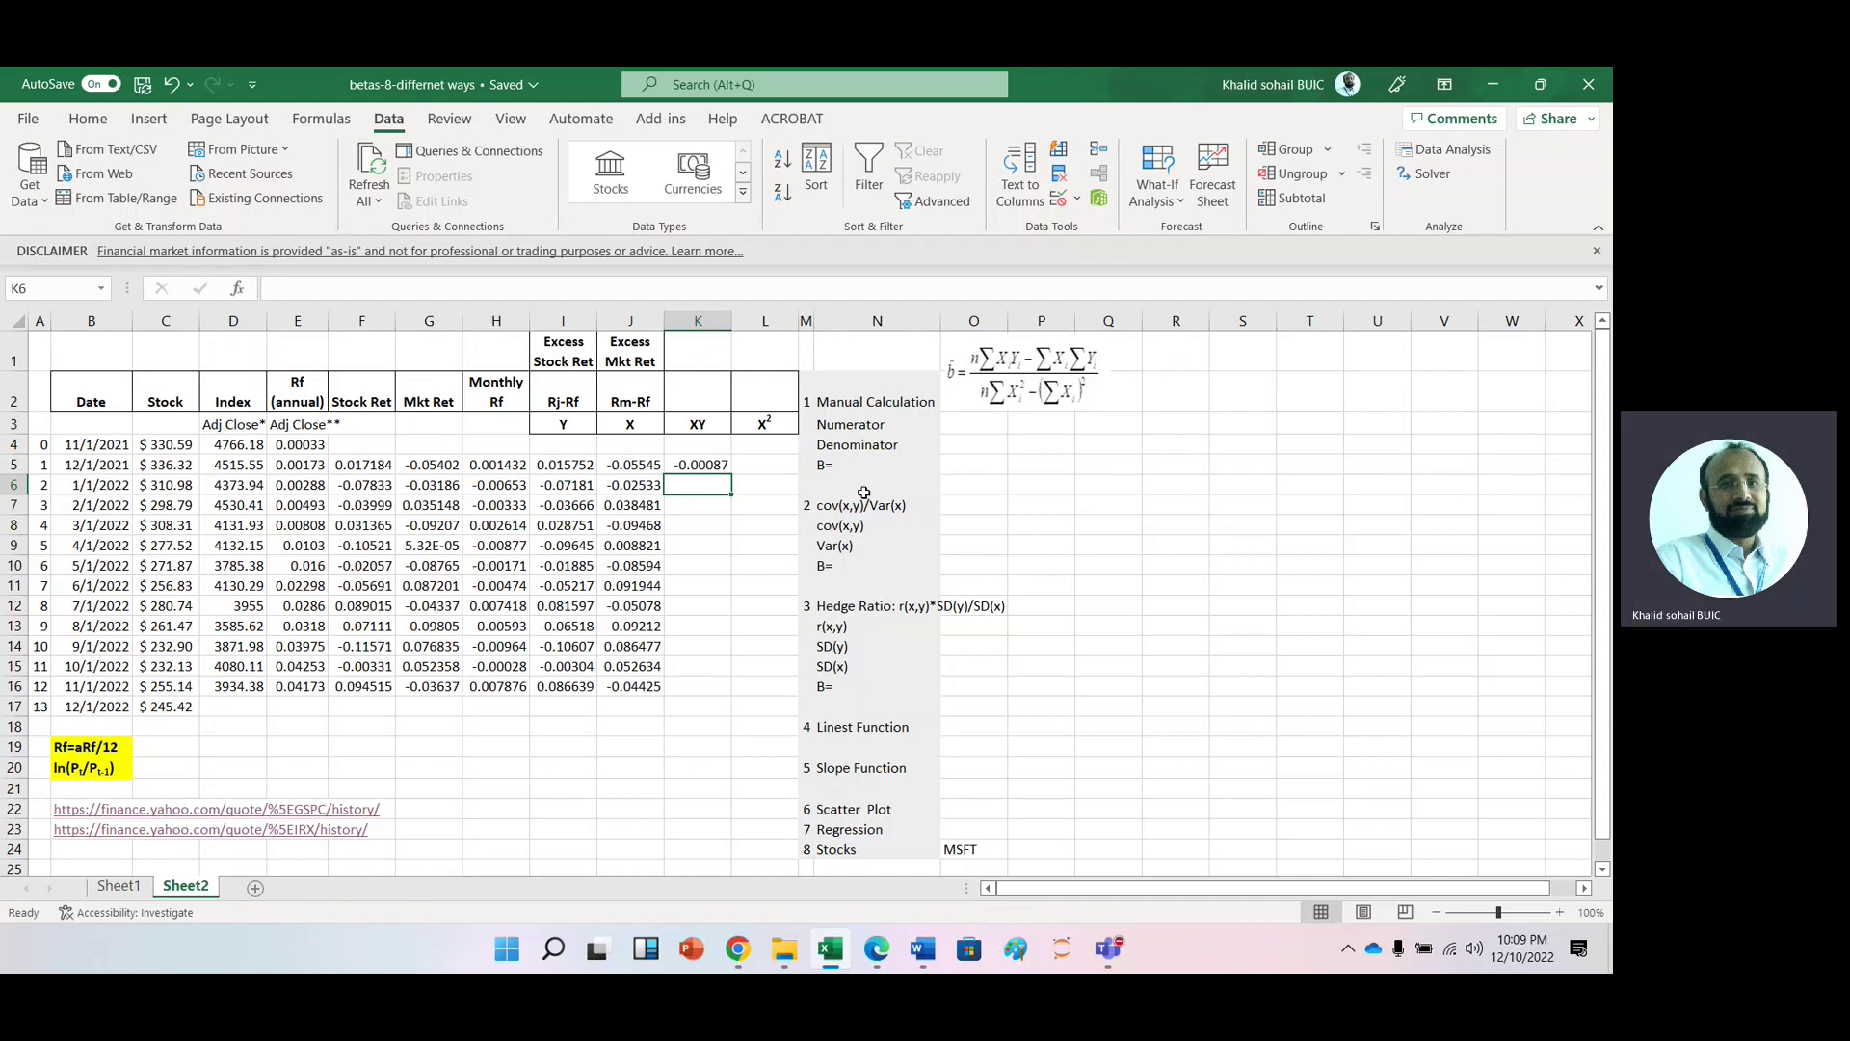
Step: Calculate the first X² value in L5 with =J5^2, and fill K5:L5 down to row 16
left_click(761, 462)
type("=")
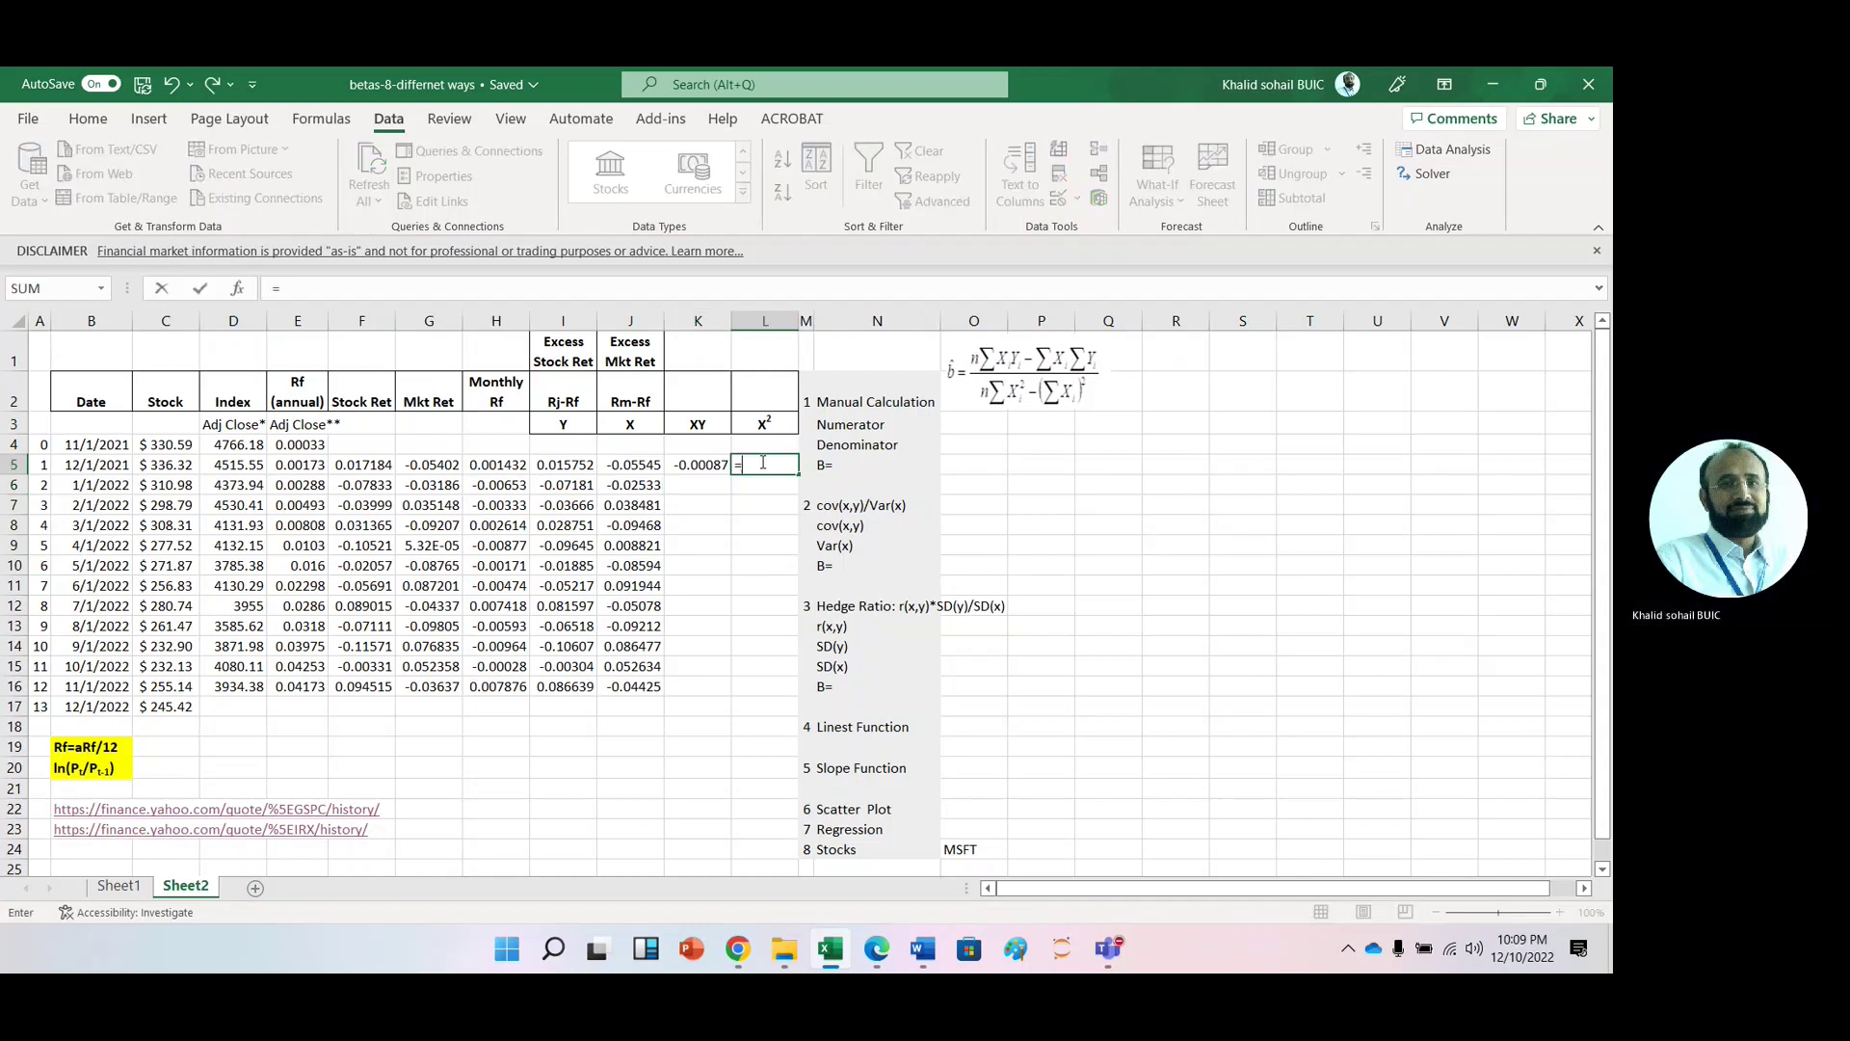
key("Left")
key("Left")
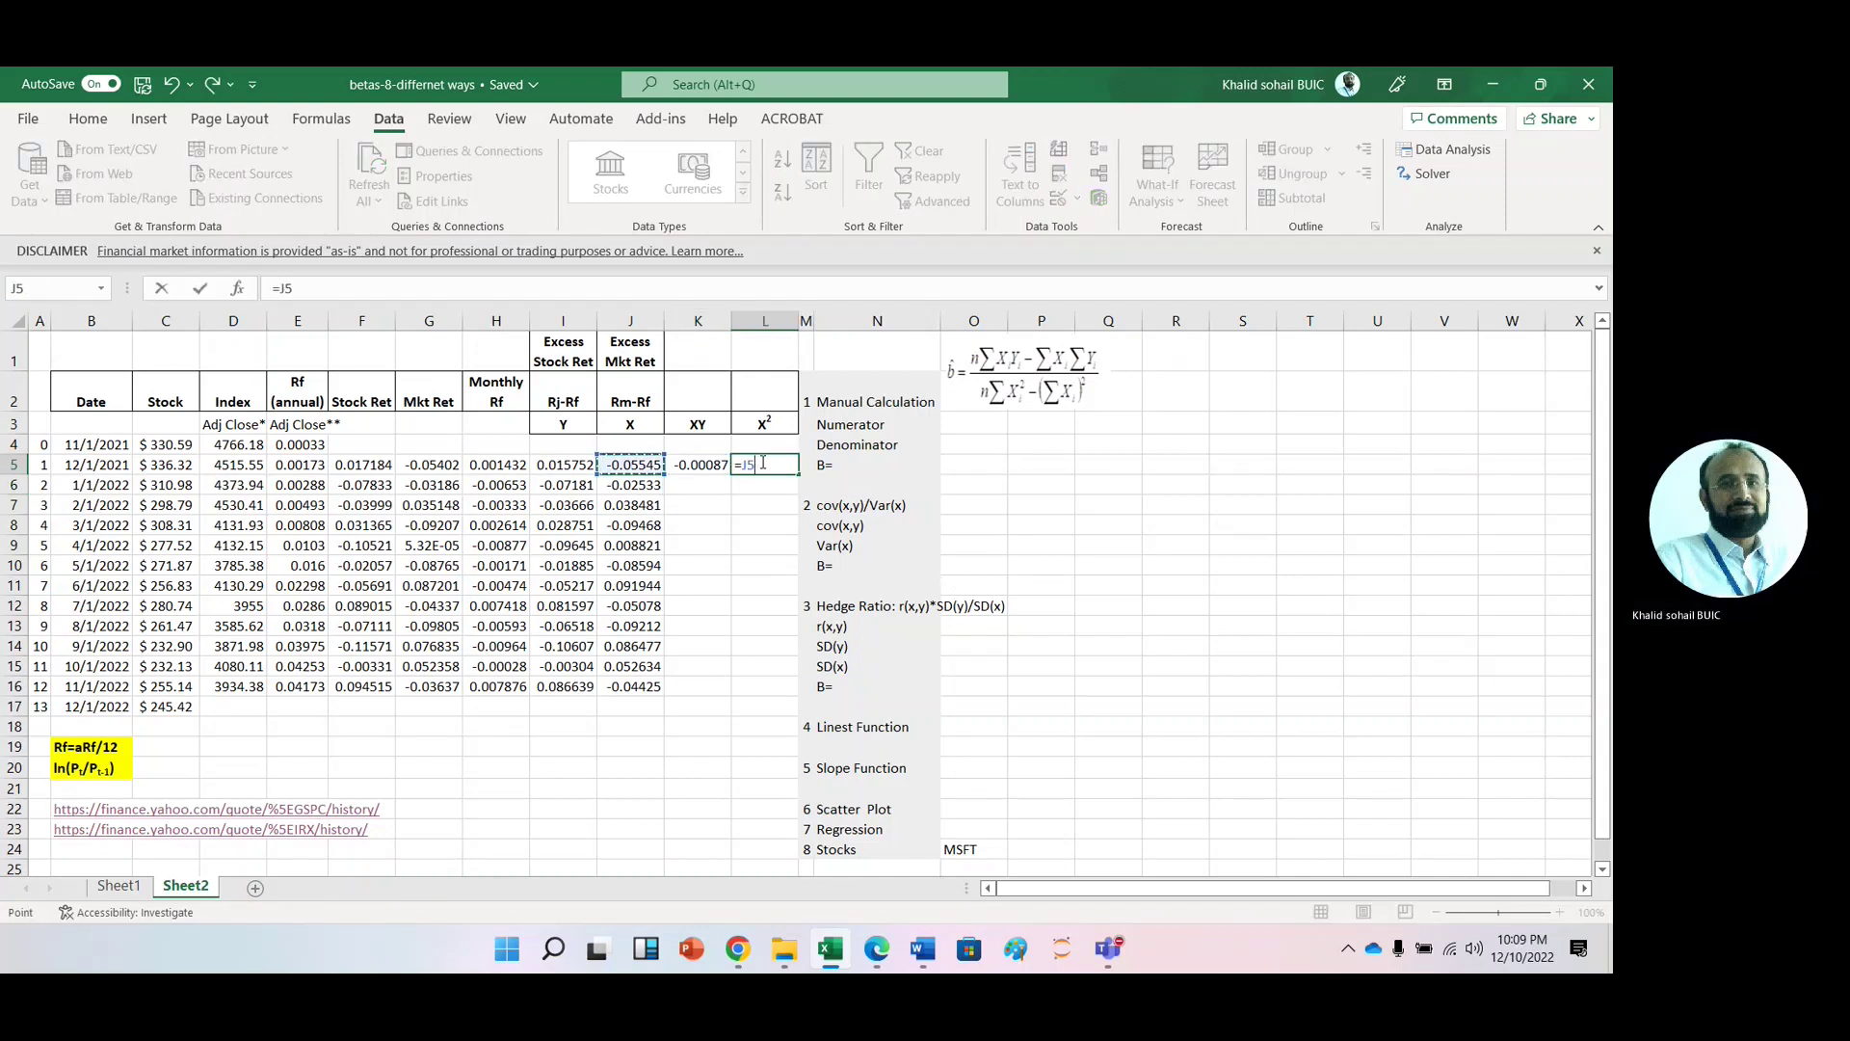
type("^2")
key("Return")
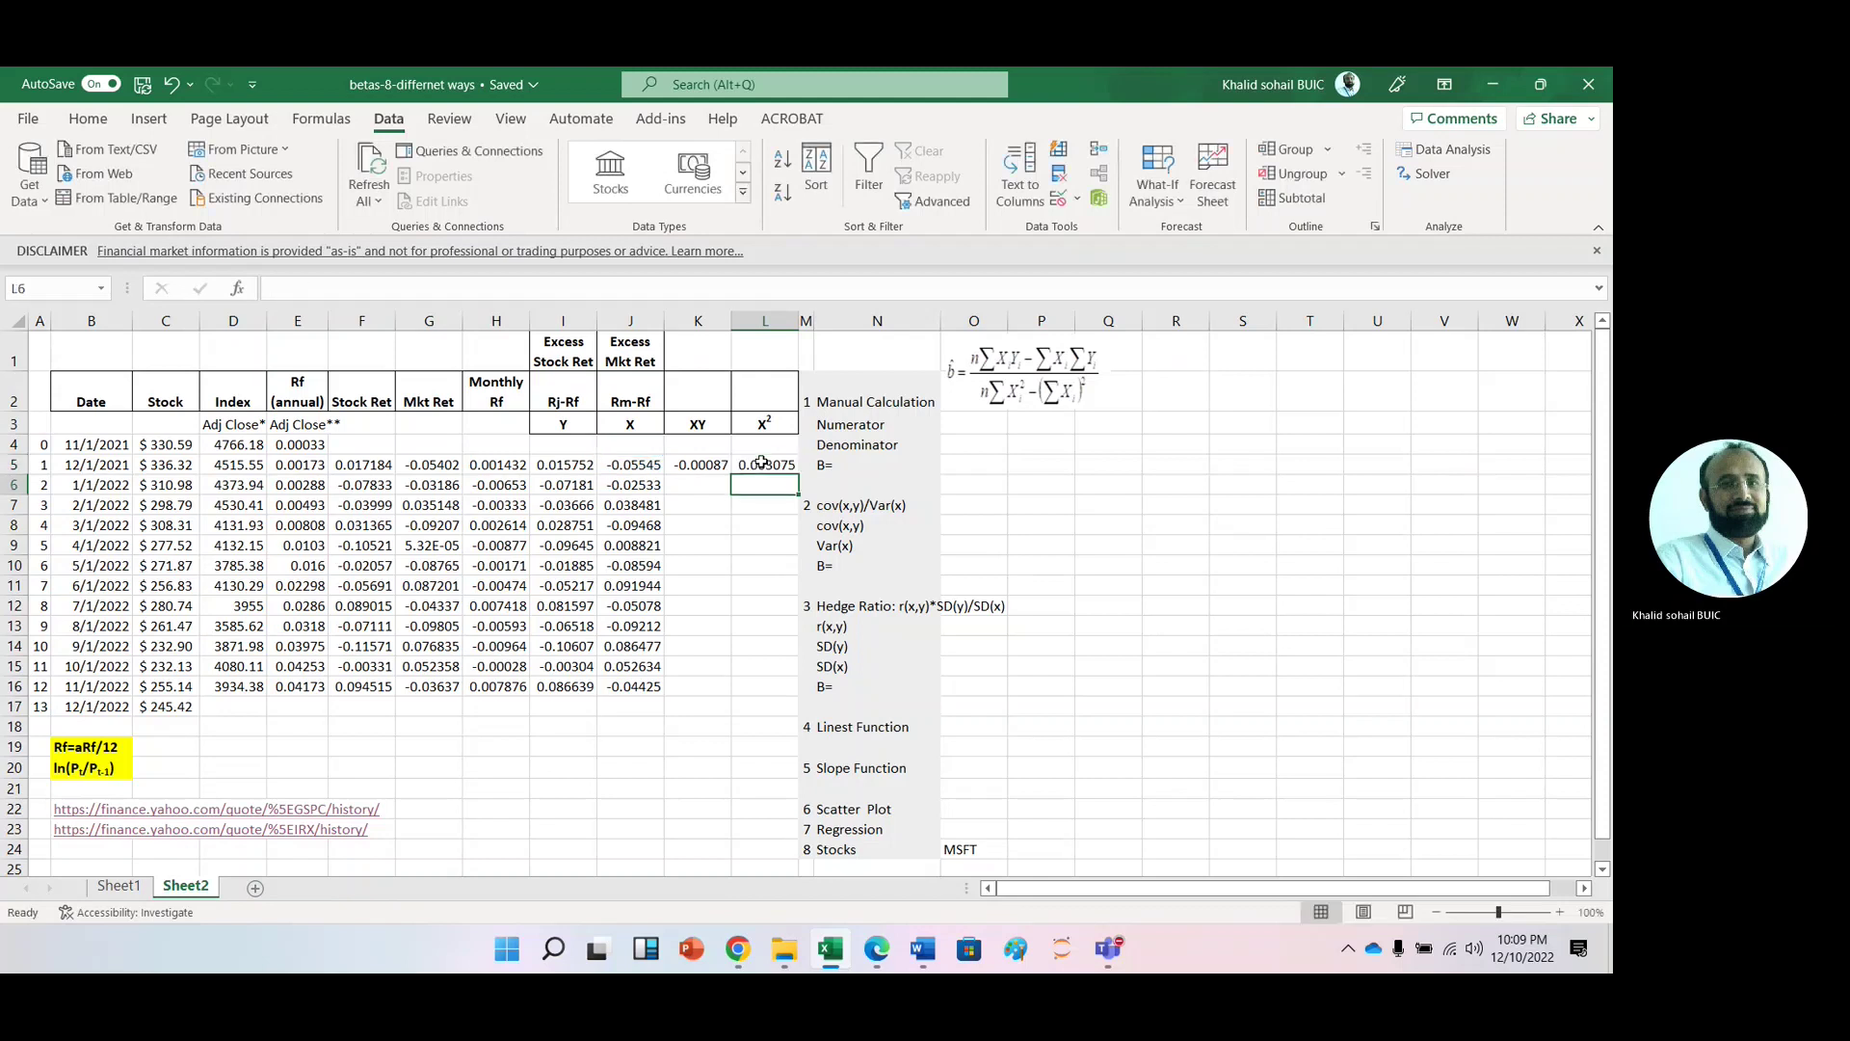
left_click_drag(706, 463, 792, 693)
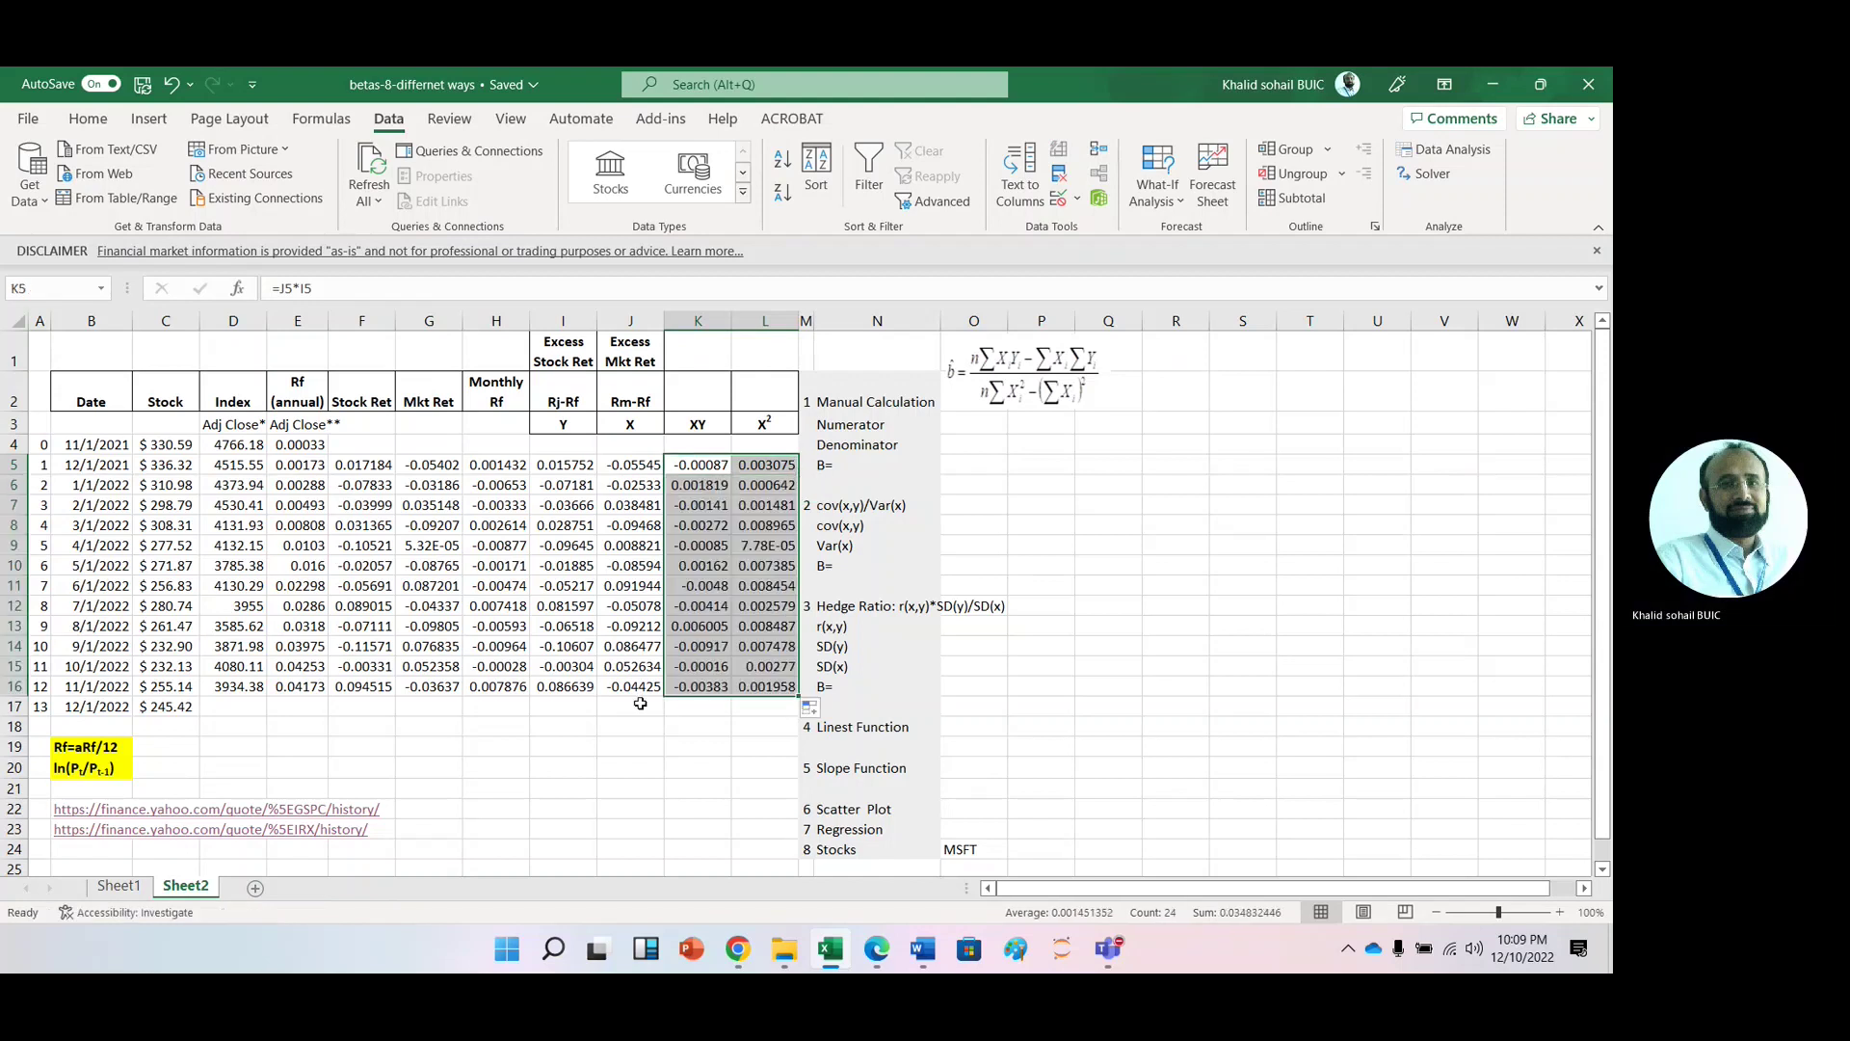
Step: Total the Y column in I17 with =SUM(I5:I16), and extend the sum across to L17
left_click(567, 705)
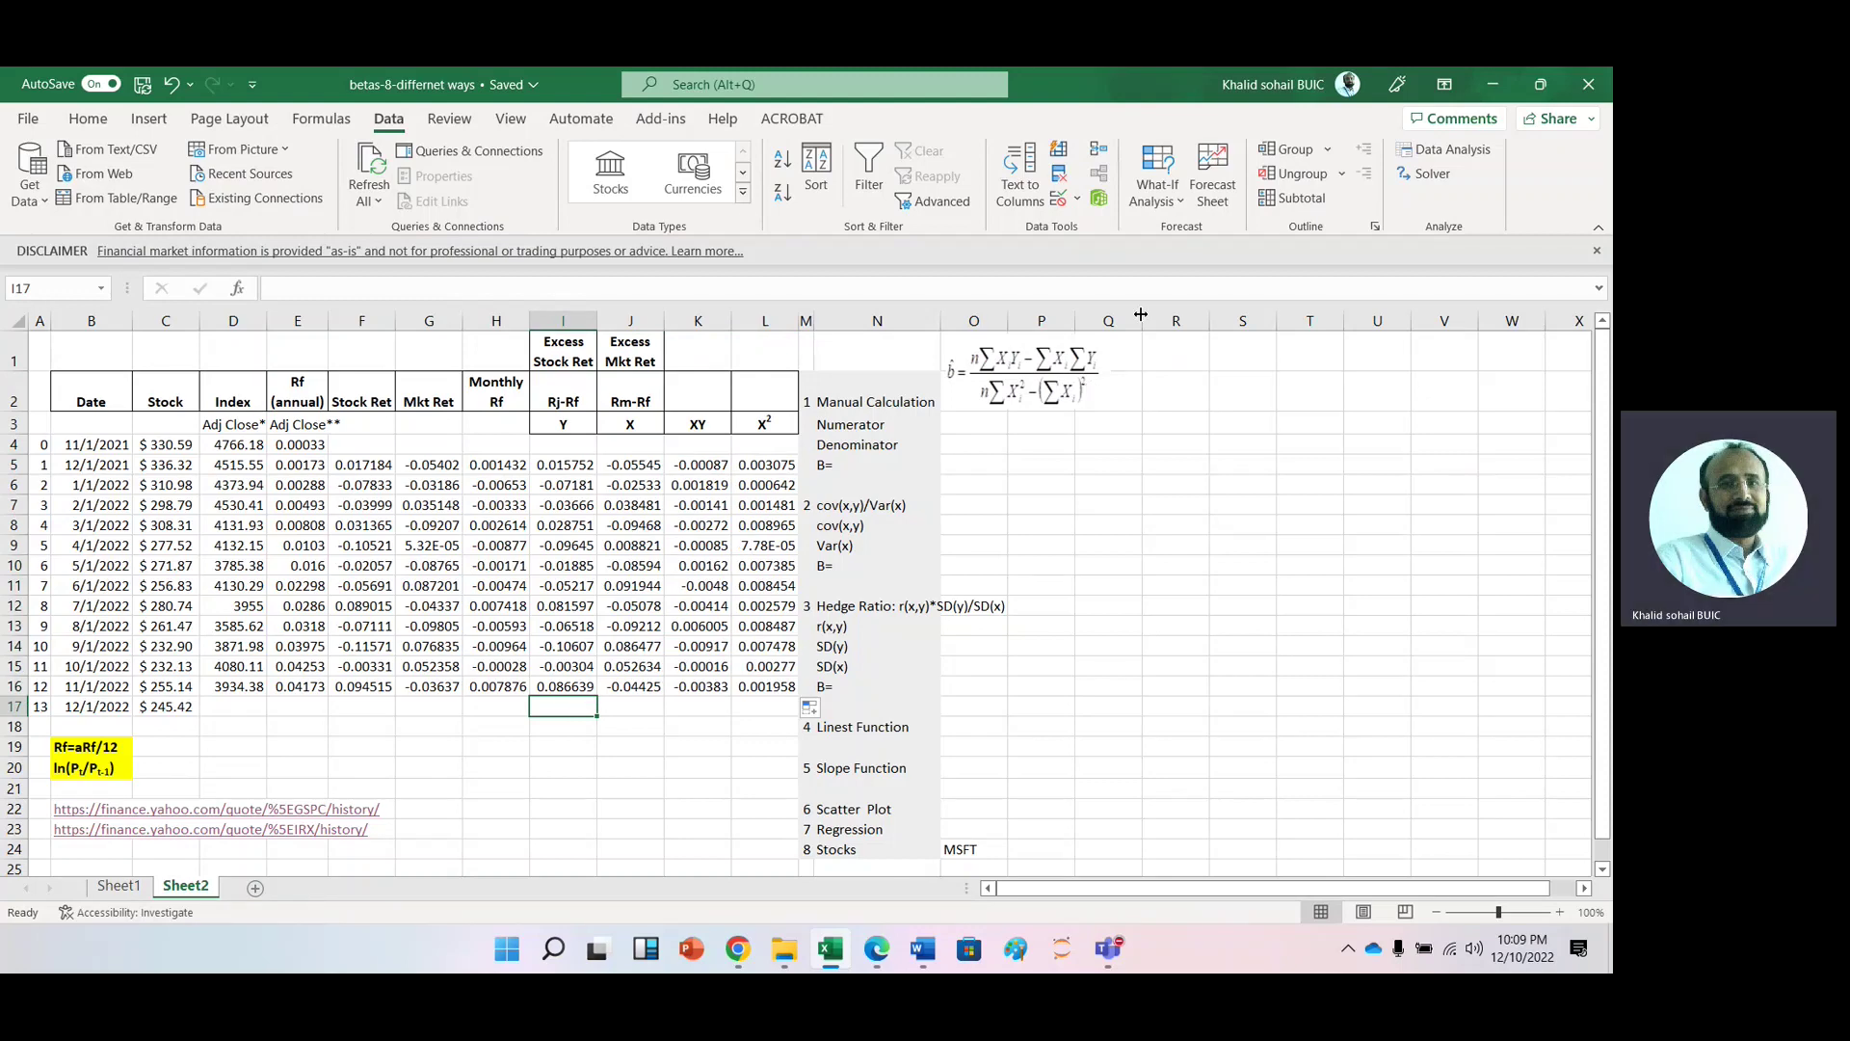
left_click(88, 119)
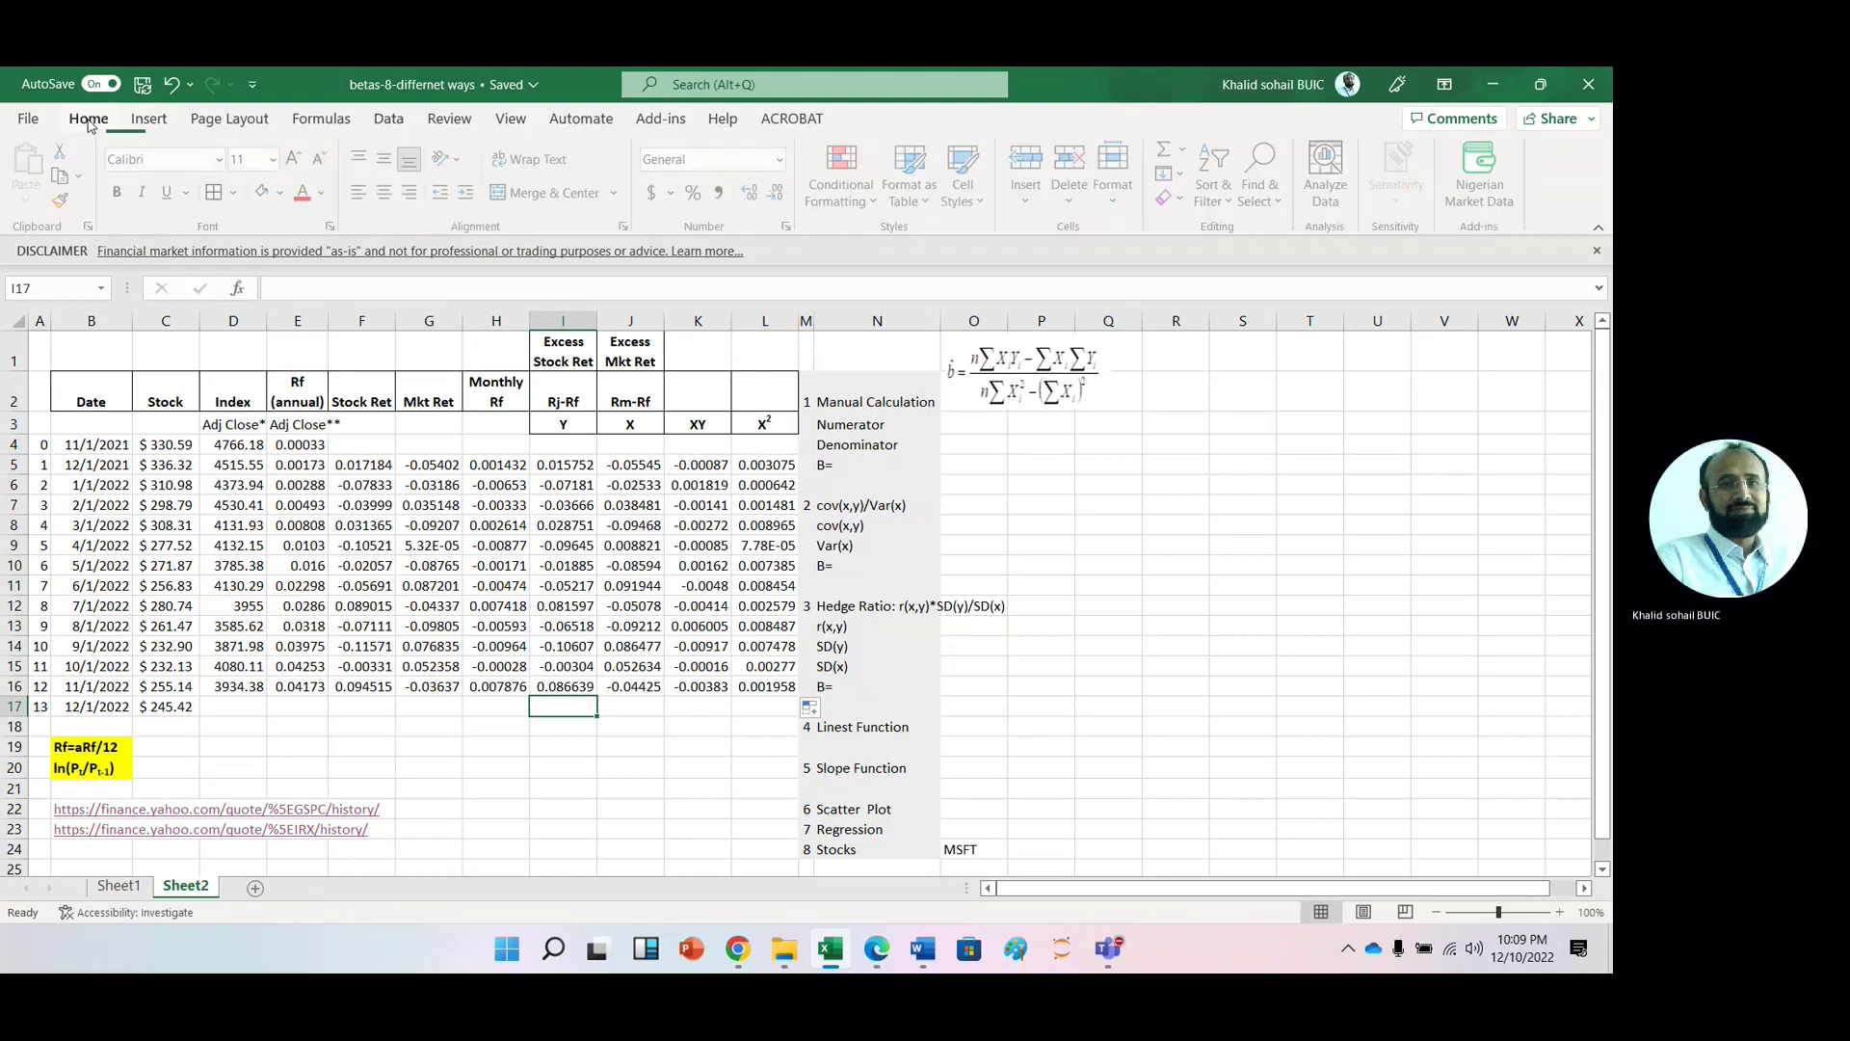
left_click(1166, 151)
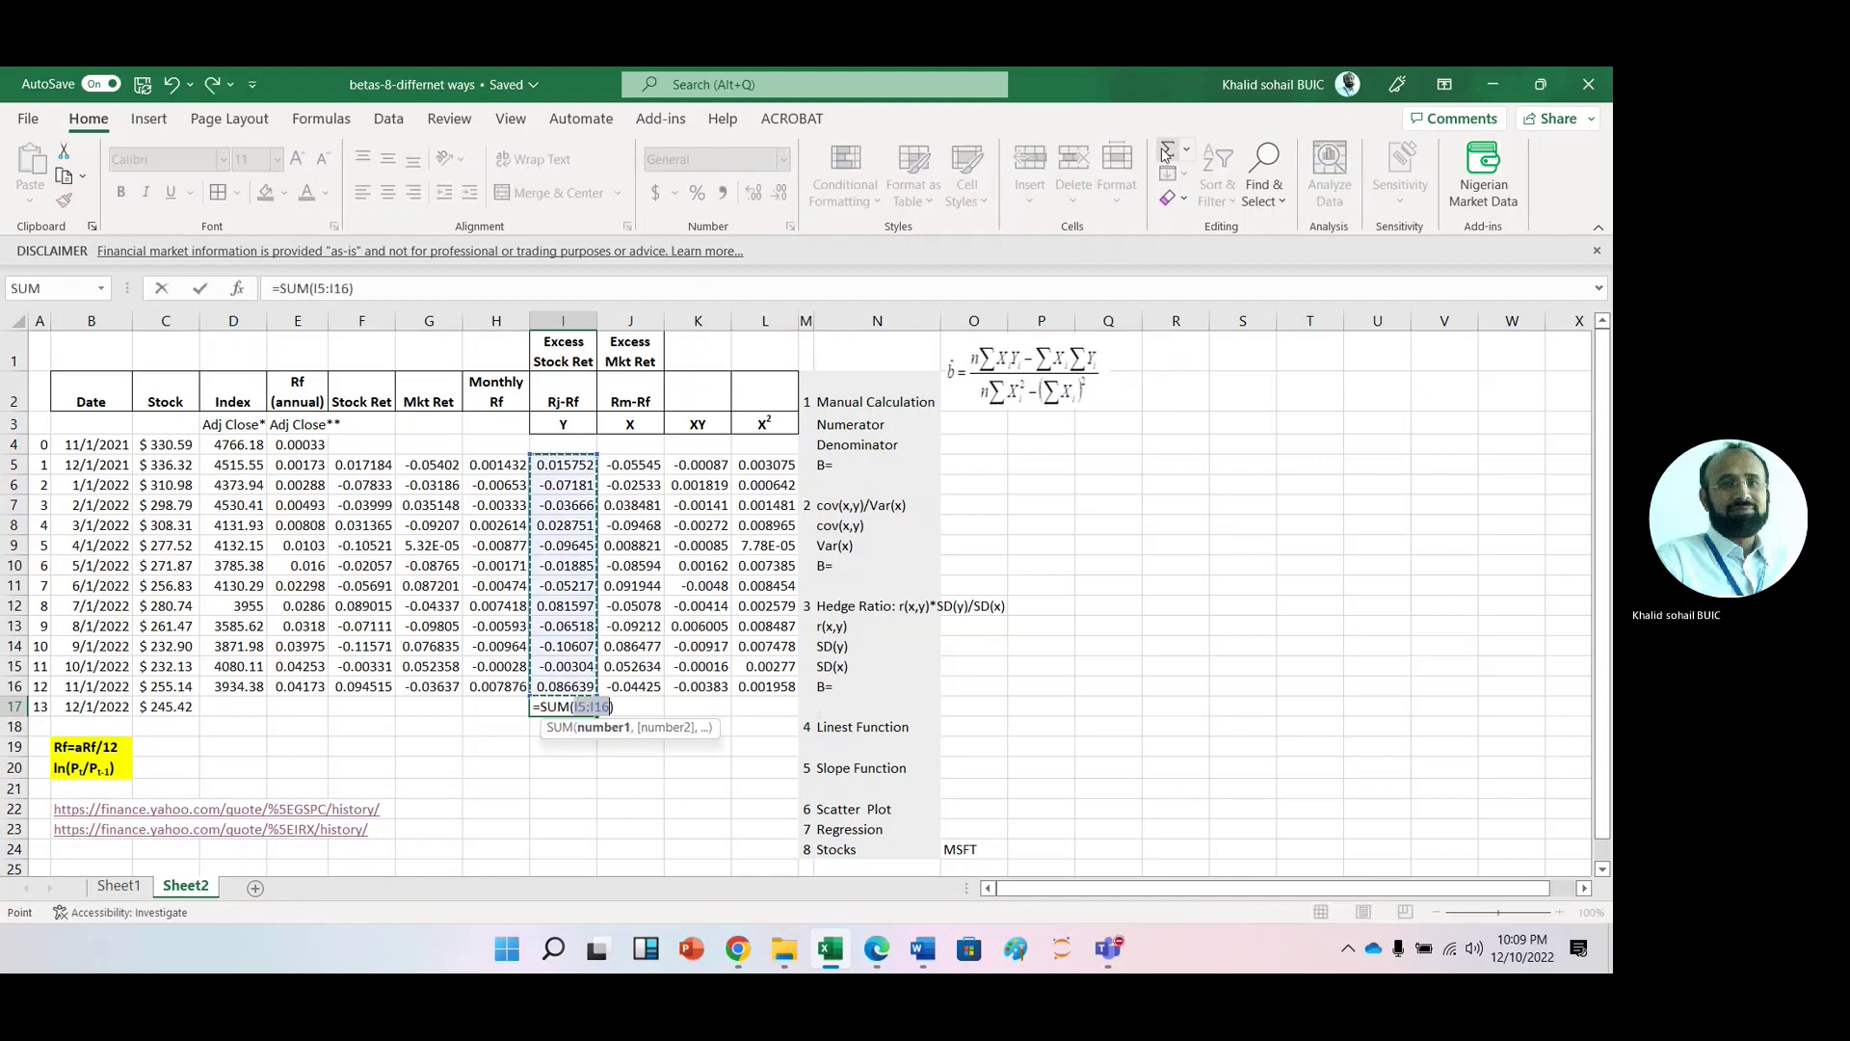
left_click(1166, 152)
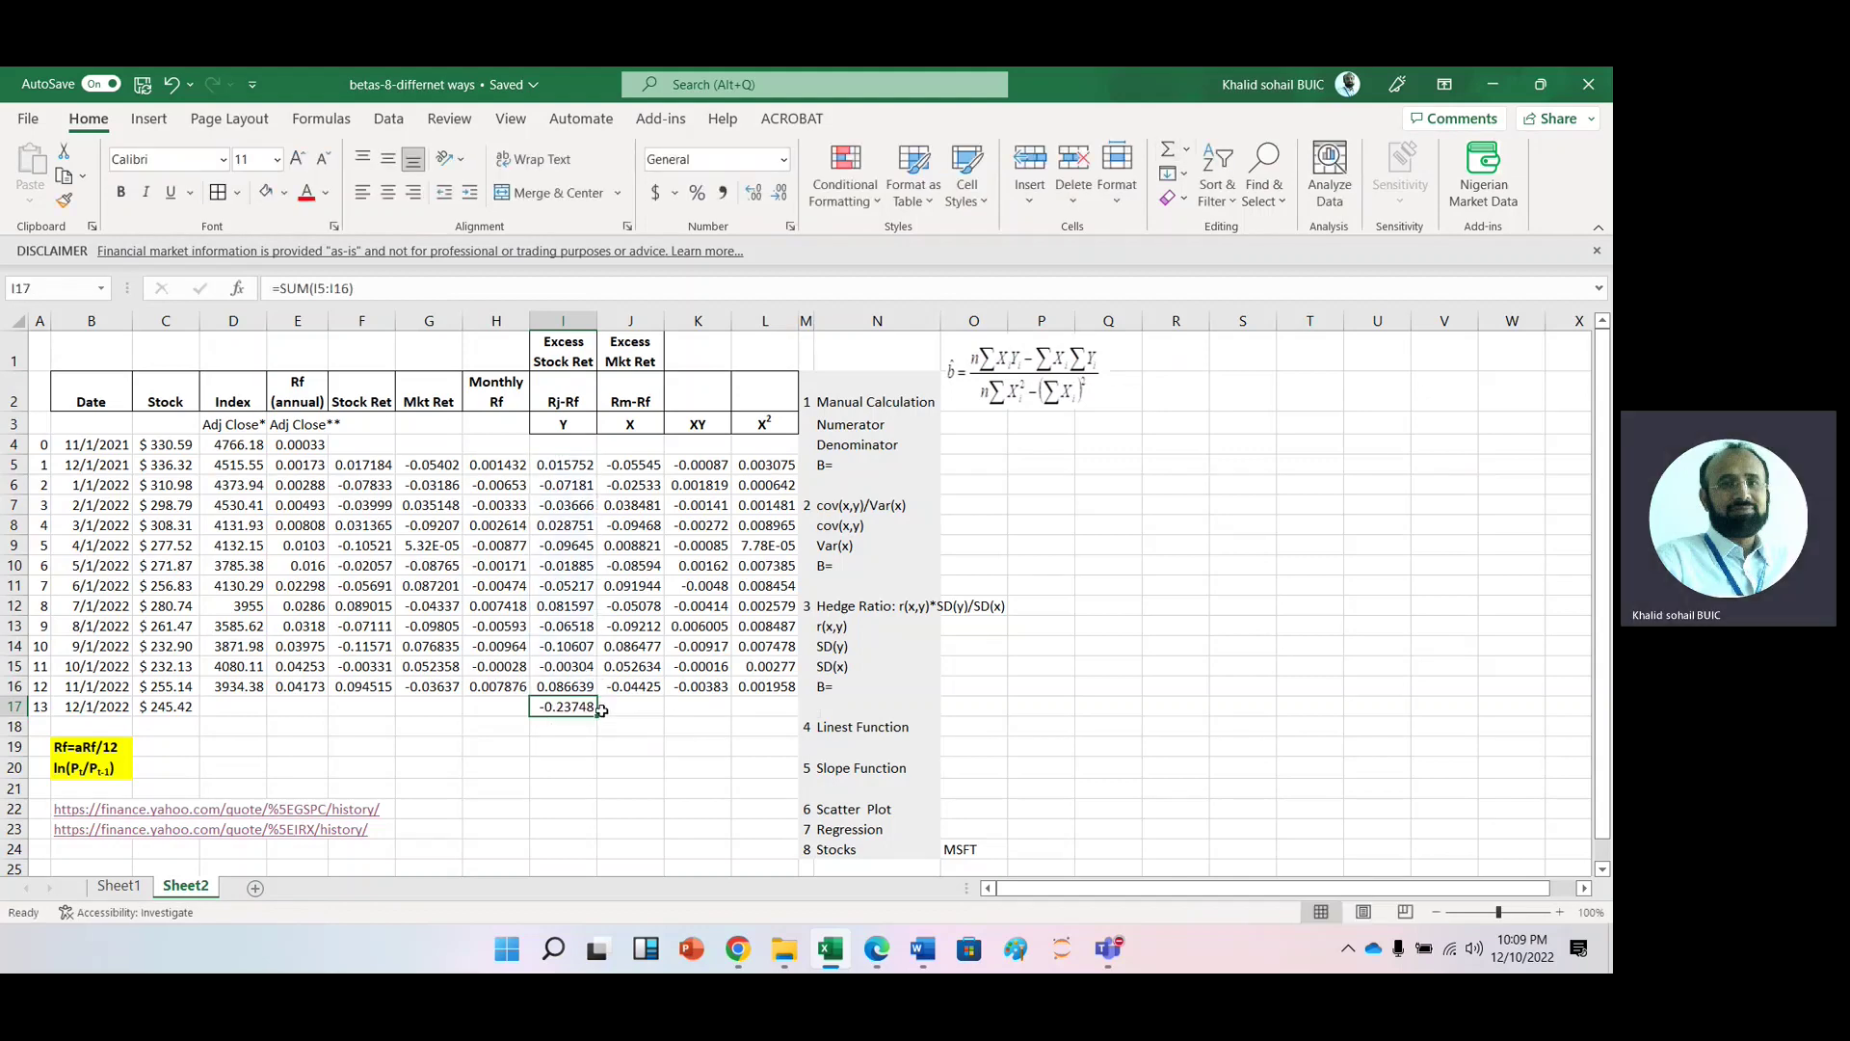
left_click_drag(600, 719, 781, 720)
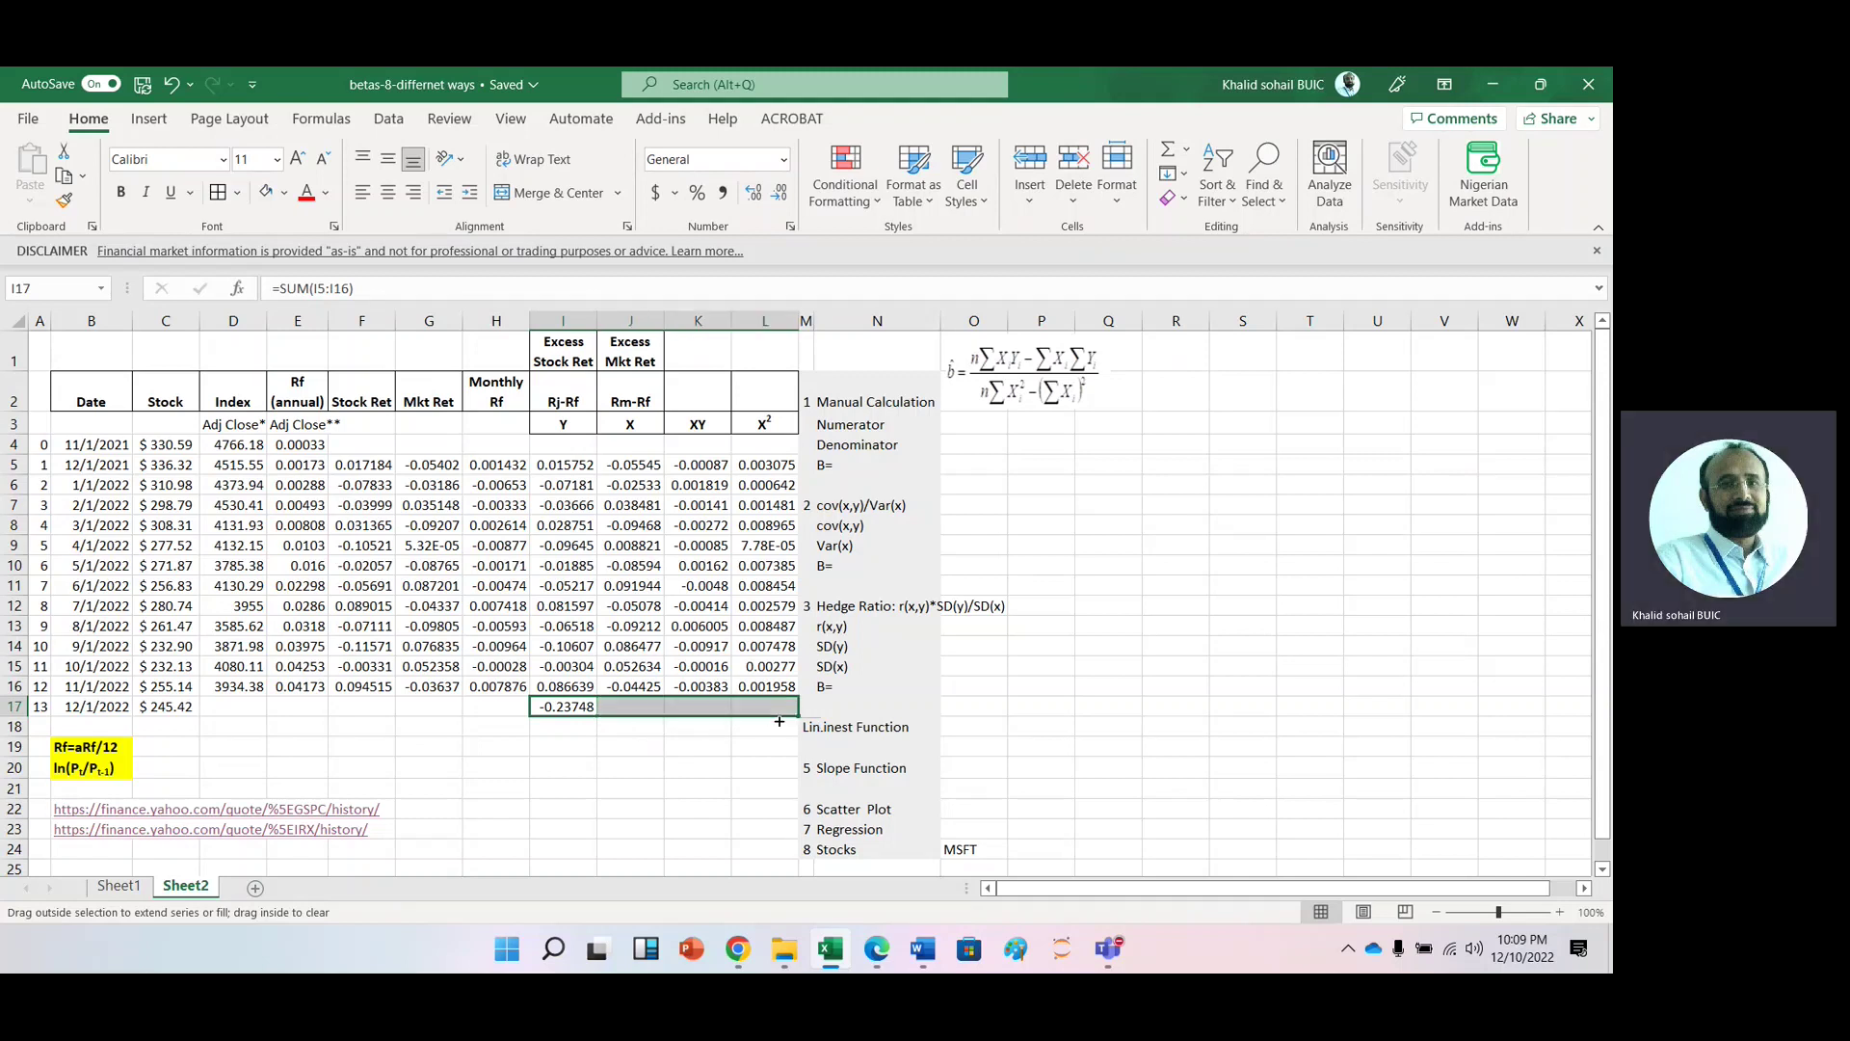
Step: Label cell I19, below the column totals, with n for the number of observations
left_click(618, 768)
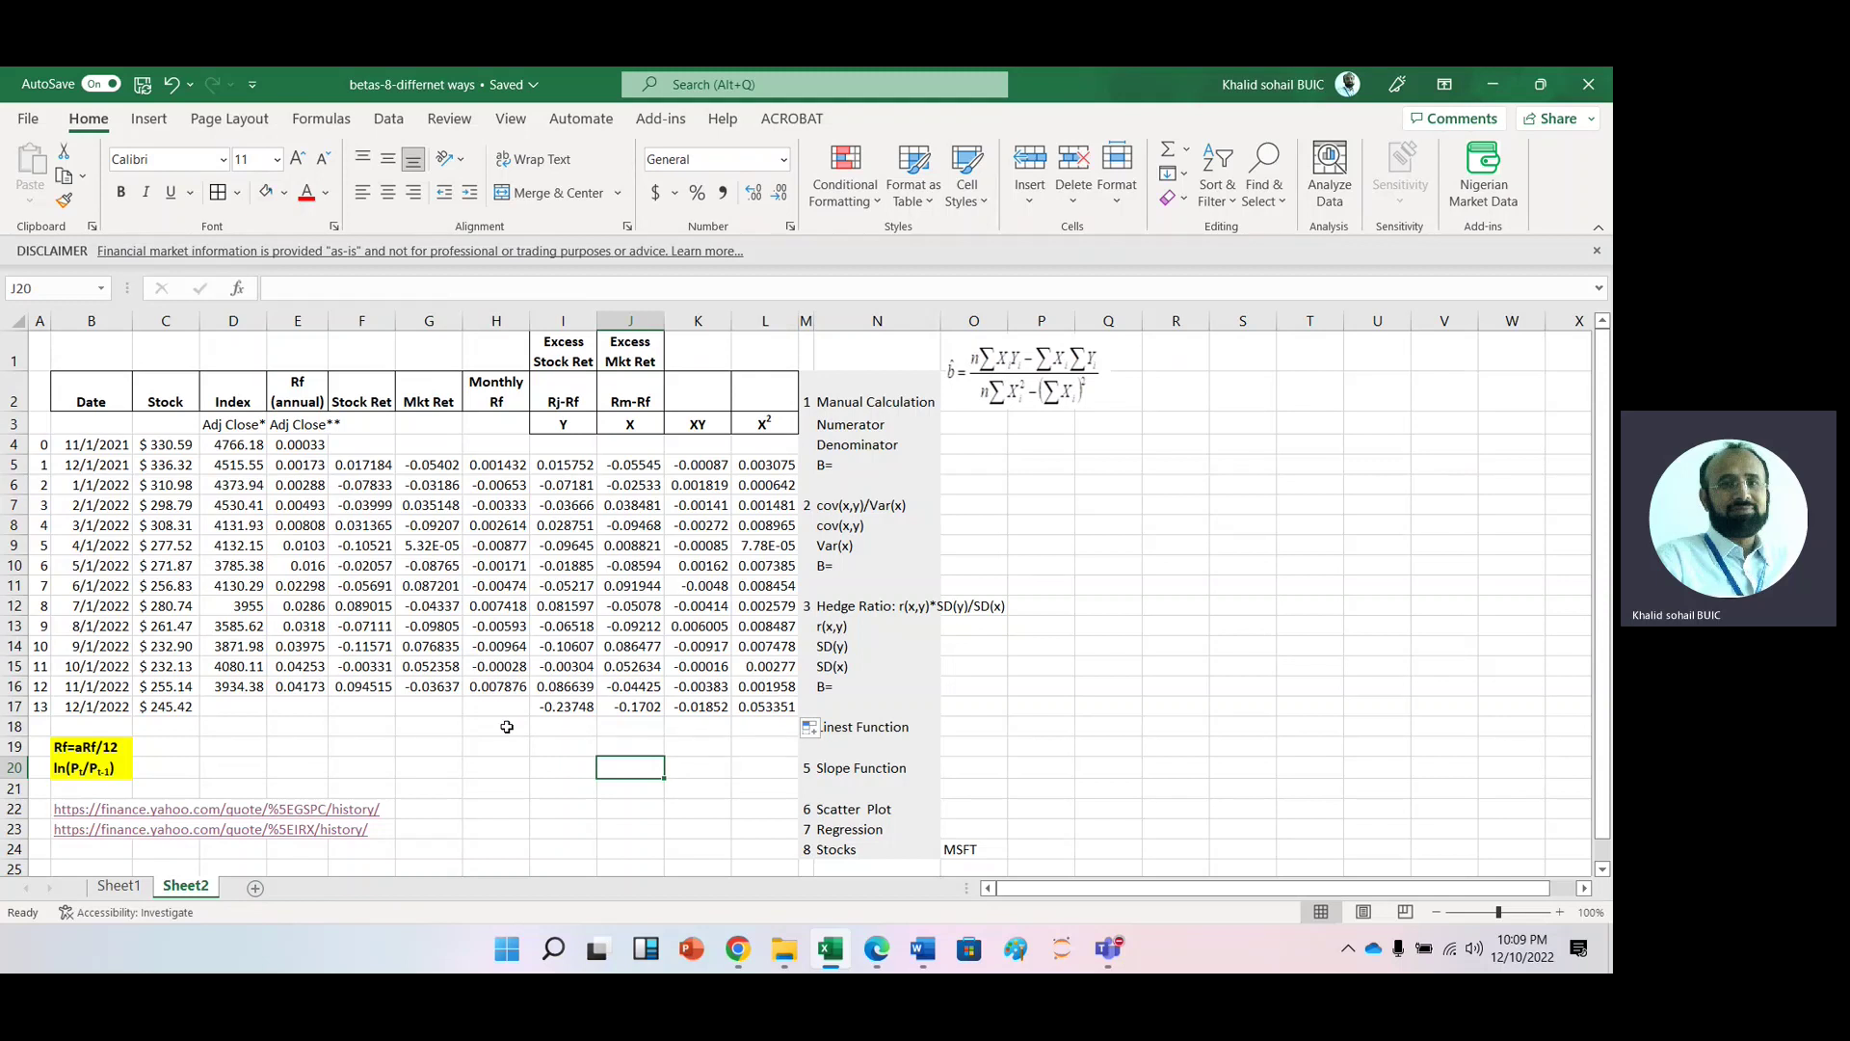
left_click(566, 766)
left_click(566, 747)
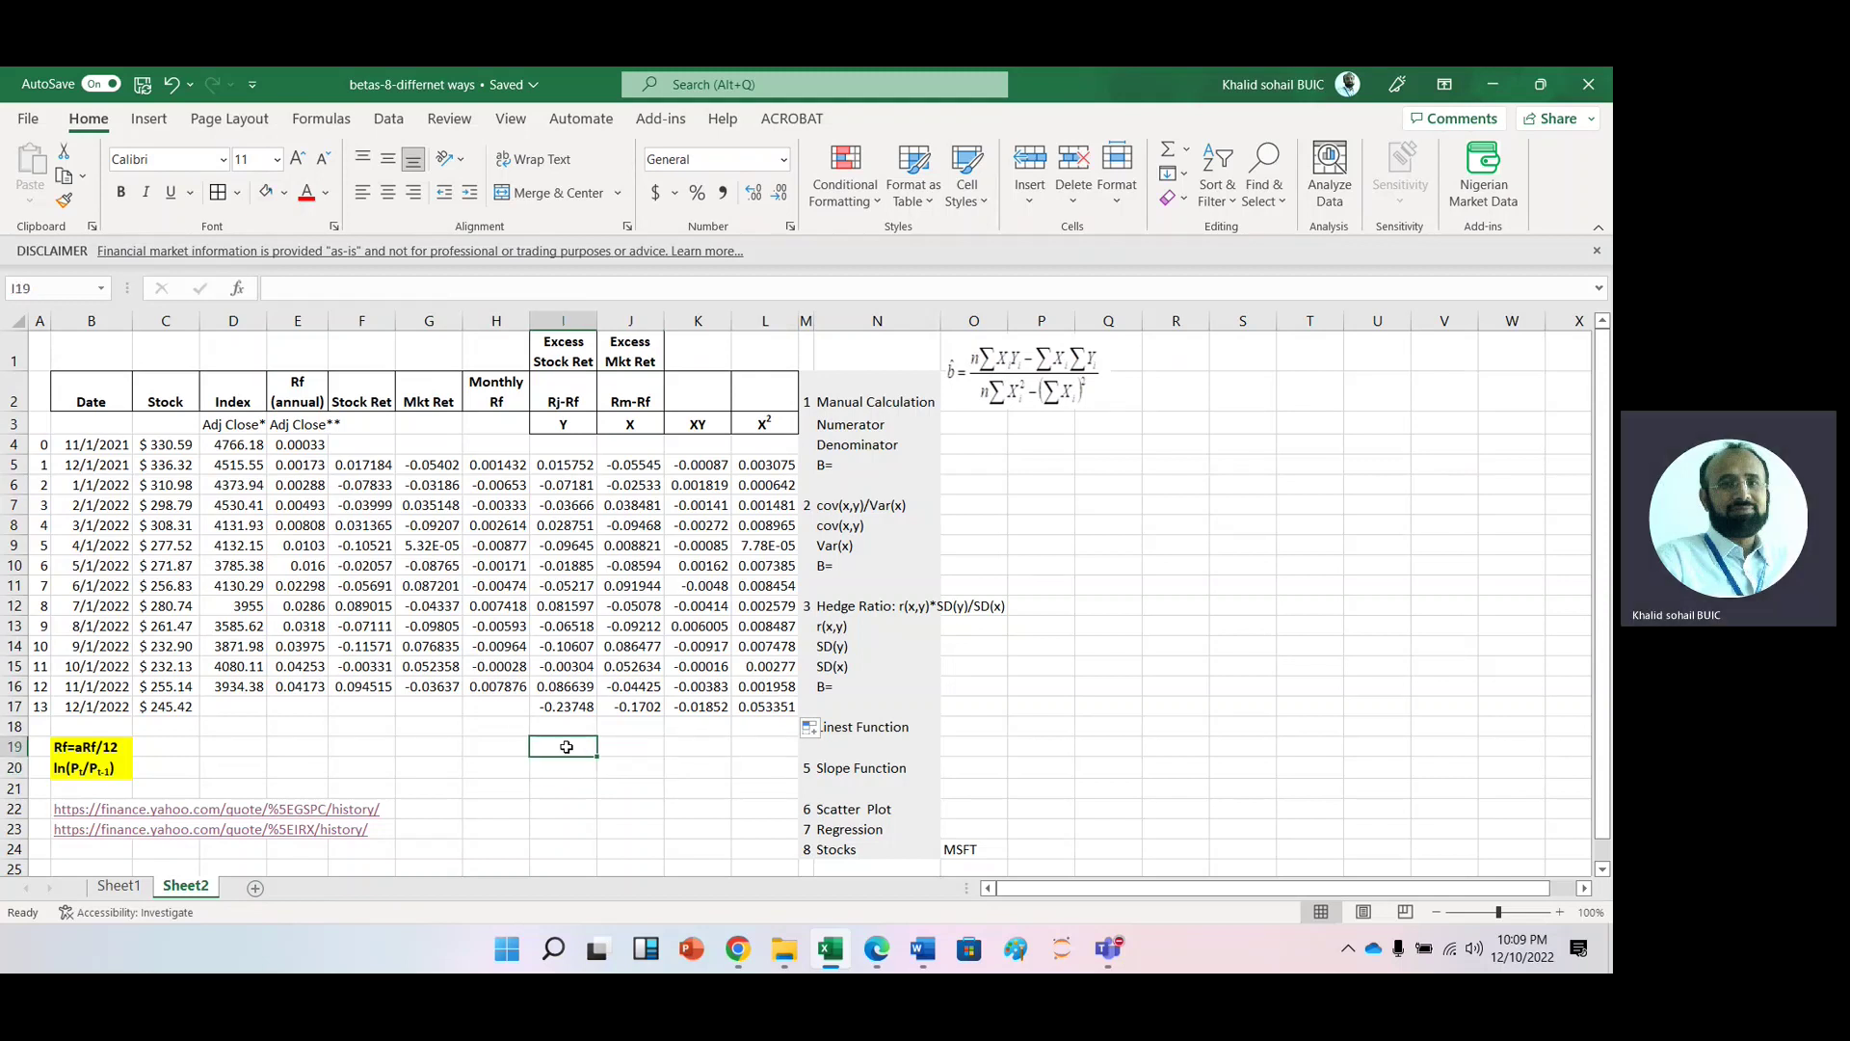
type("n")
key("Return")
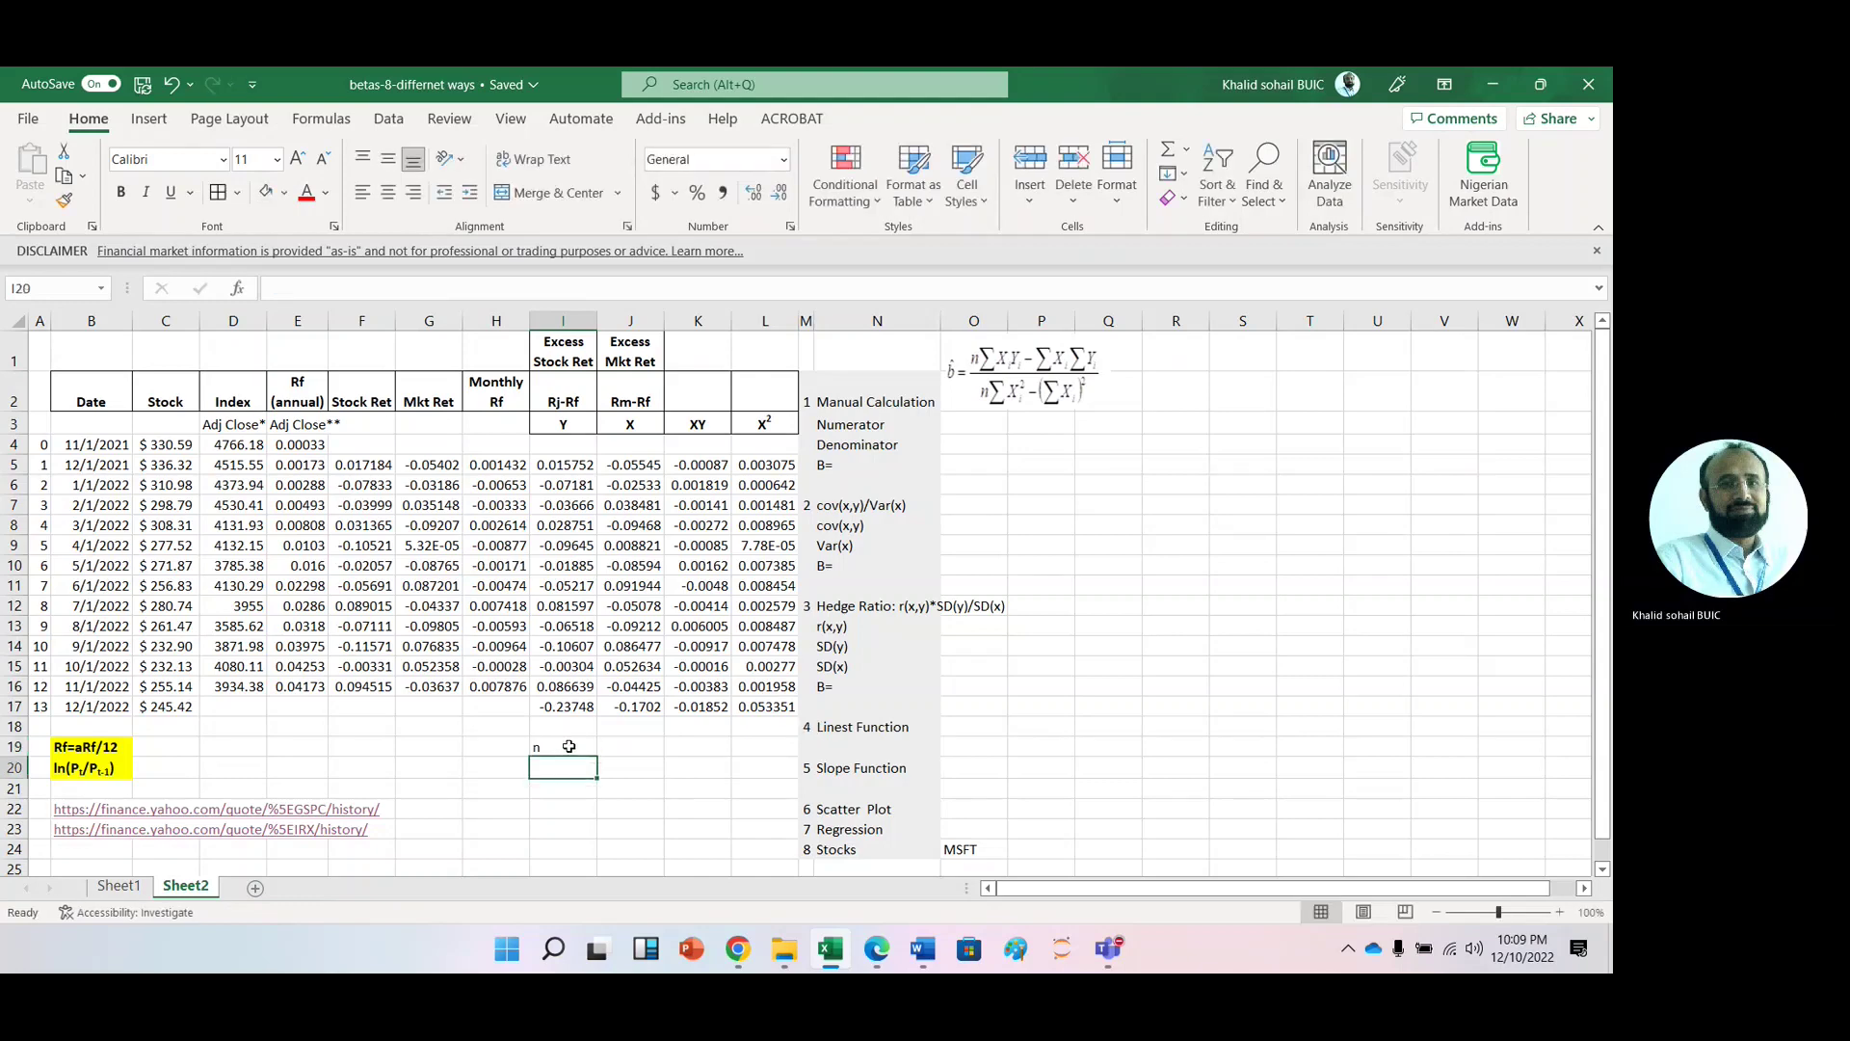
Step: Count the observations in J19 with the formula =COUNT(I5:I16)
left_click(618, 748)
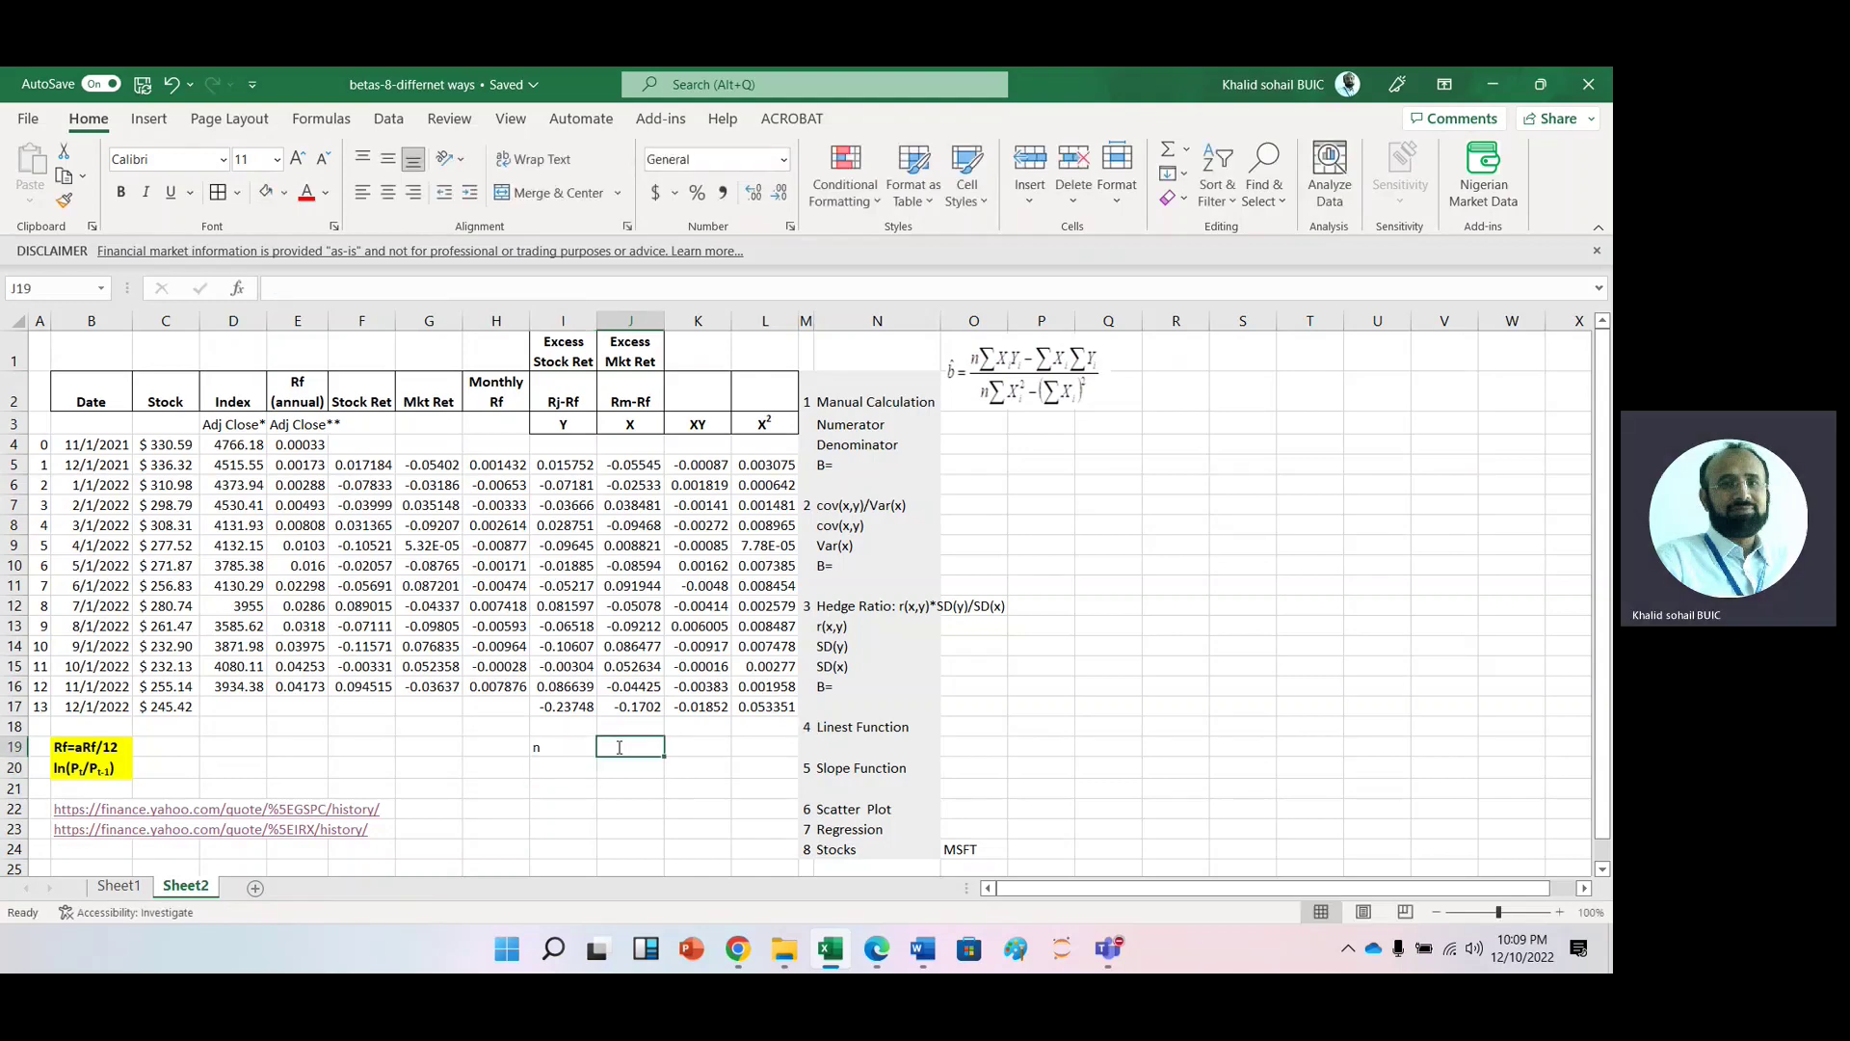
type("=COUNT(")
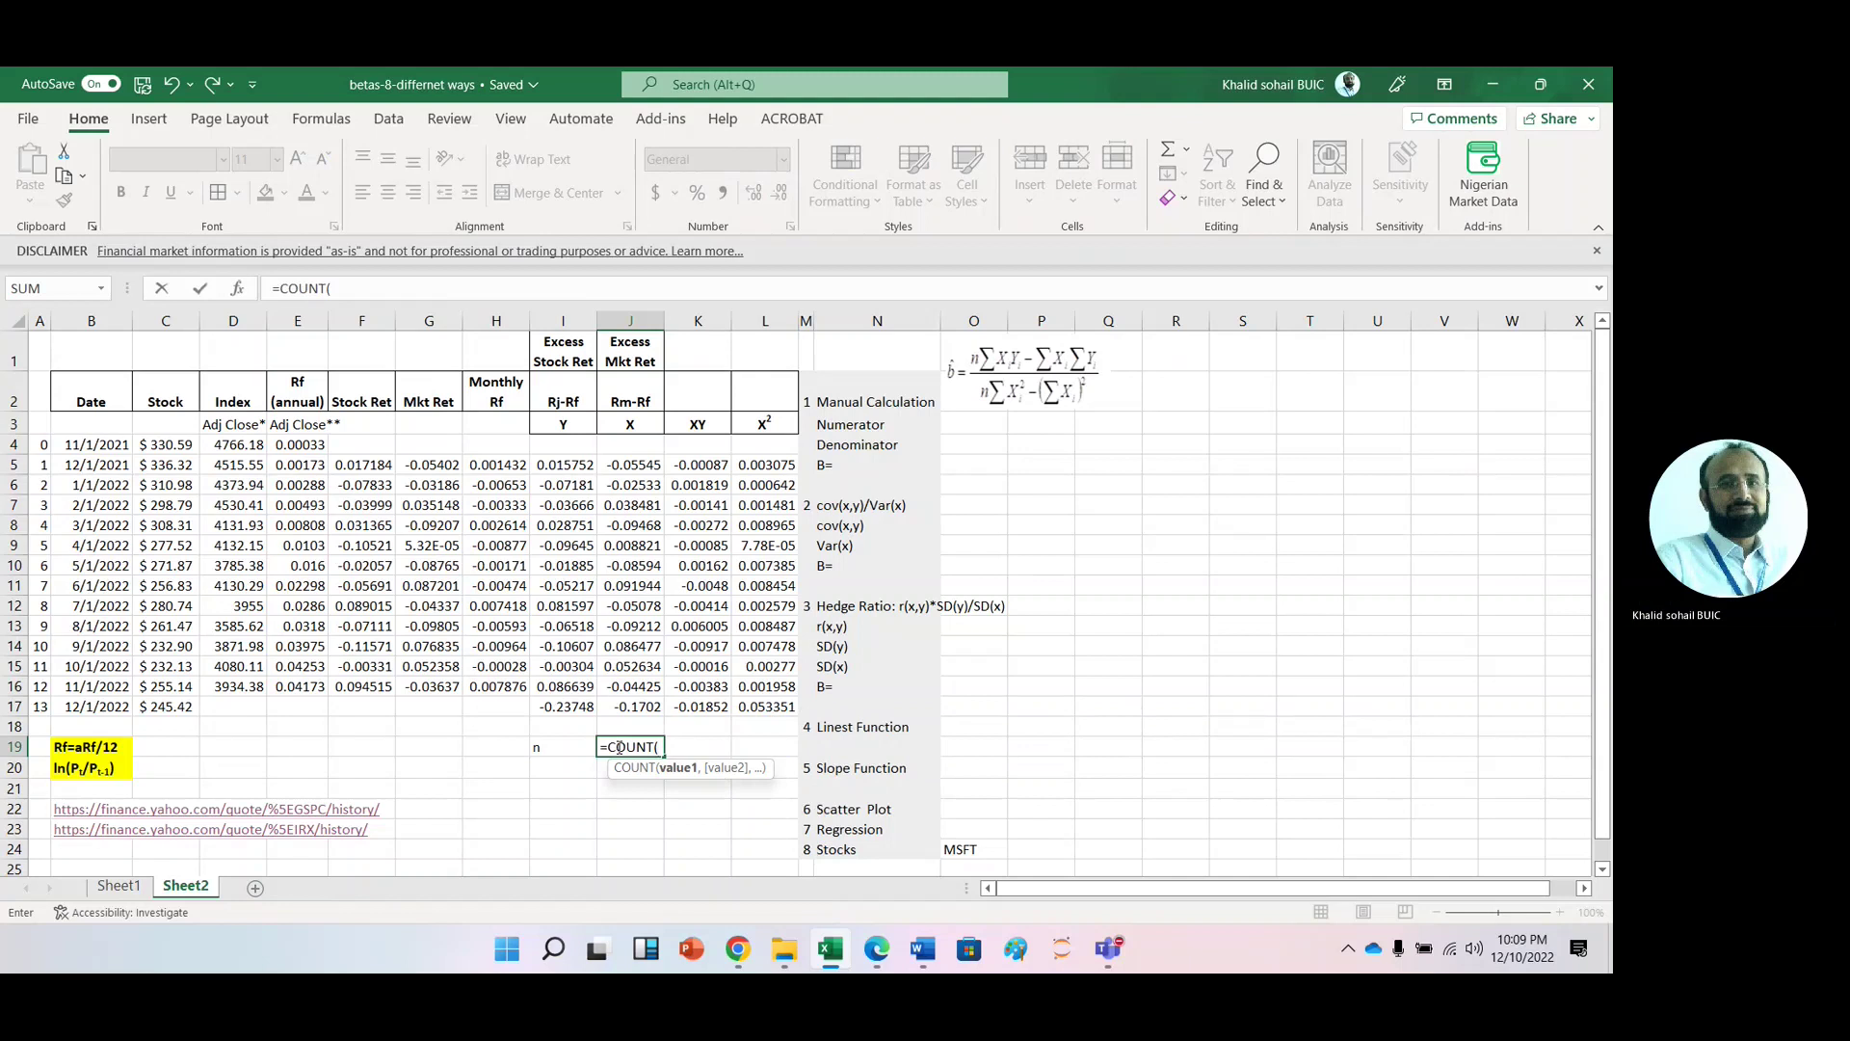
left_click(574, 467)
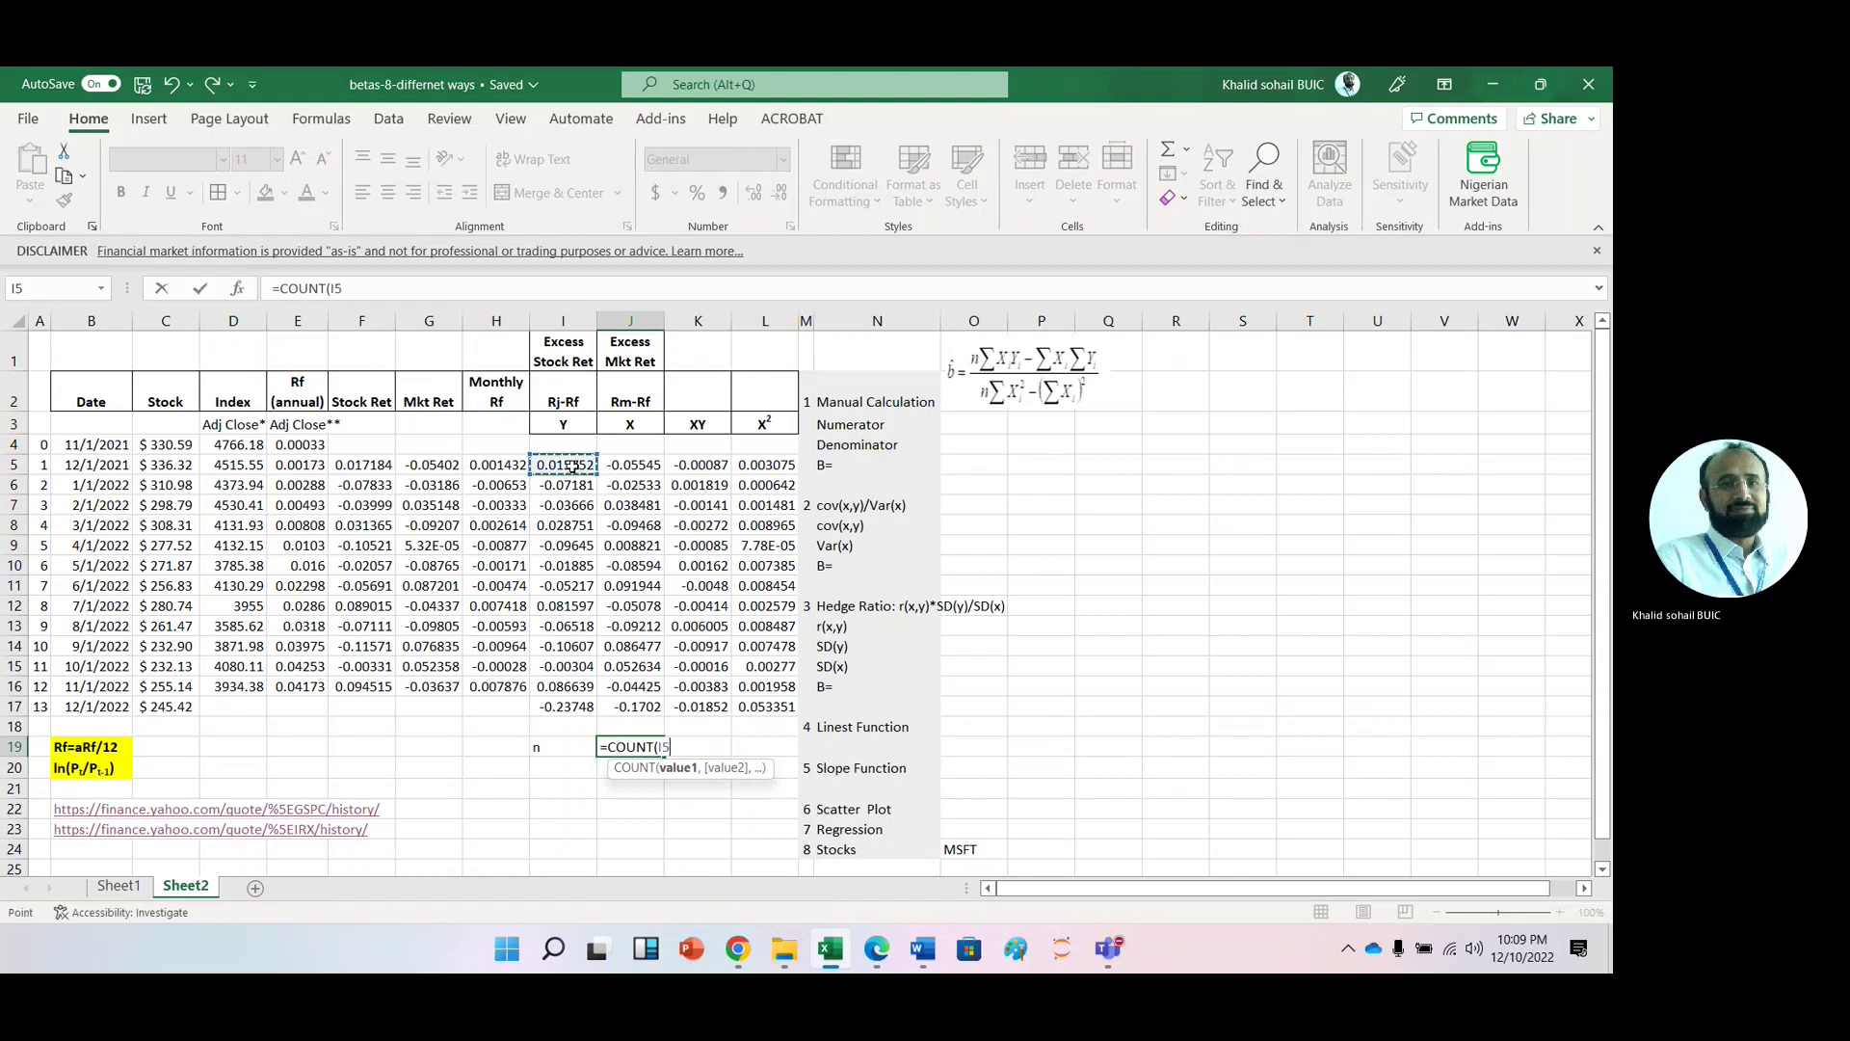
key("shift+Down")
key("shift+Down")
key("shift+Down")
key("shift+Down")
key("shift+Down")
key("shift+Down")
key("shift+Down")
key("shift+Down")
key("shift+Down")
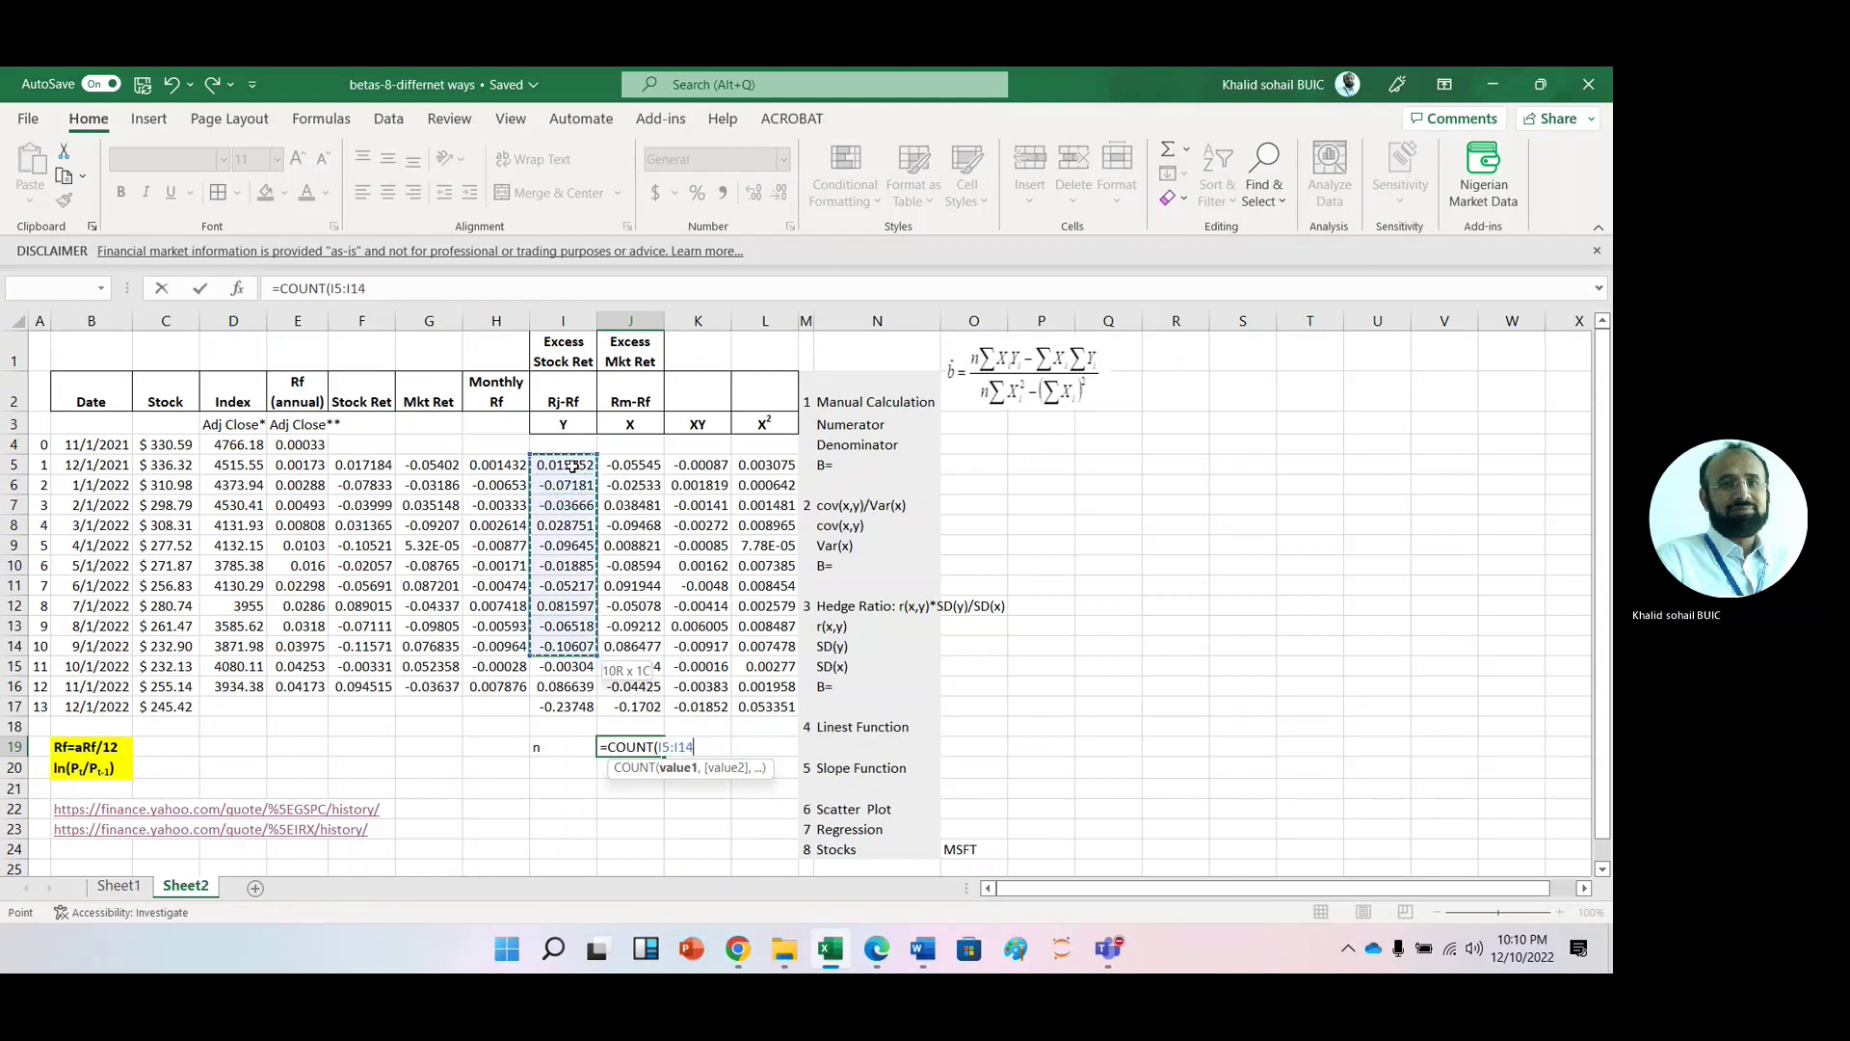
key("shift+Down")
key("shift+Down")
key("Tab")
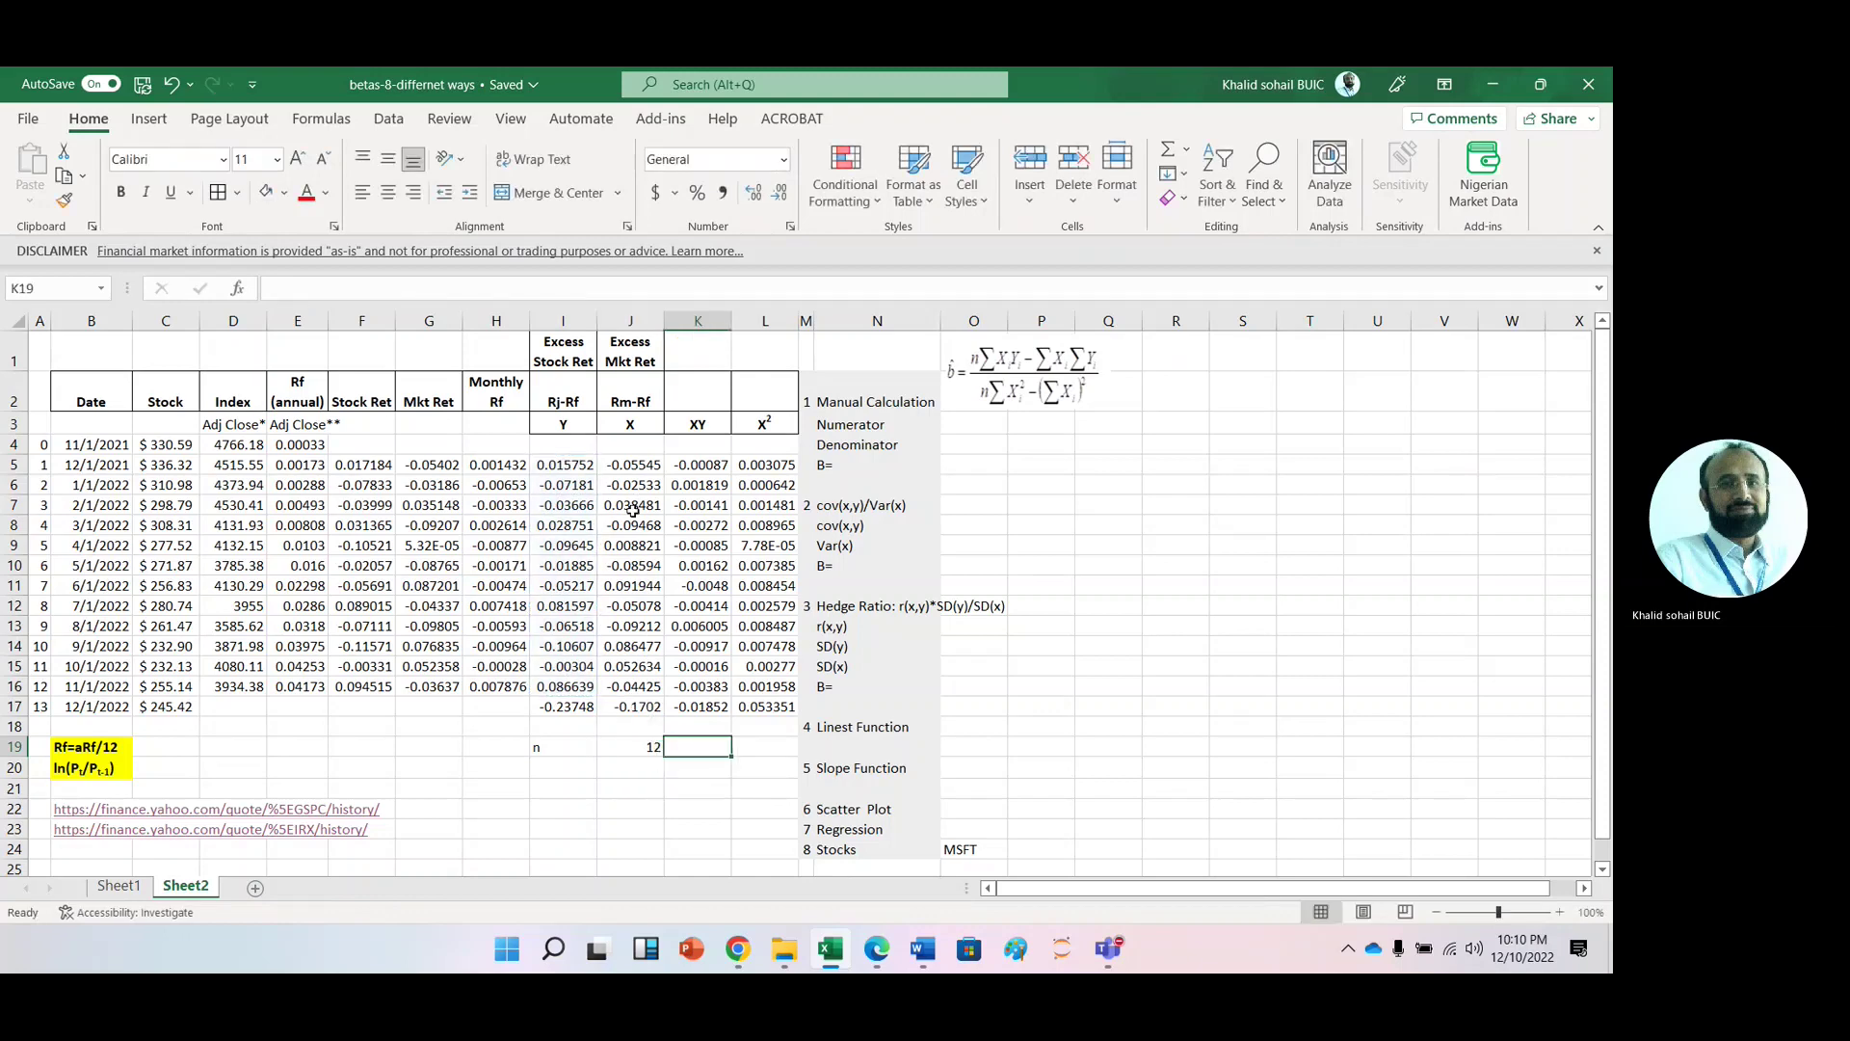
left_click(625, 753)
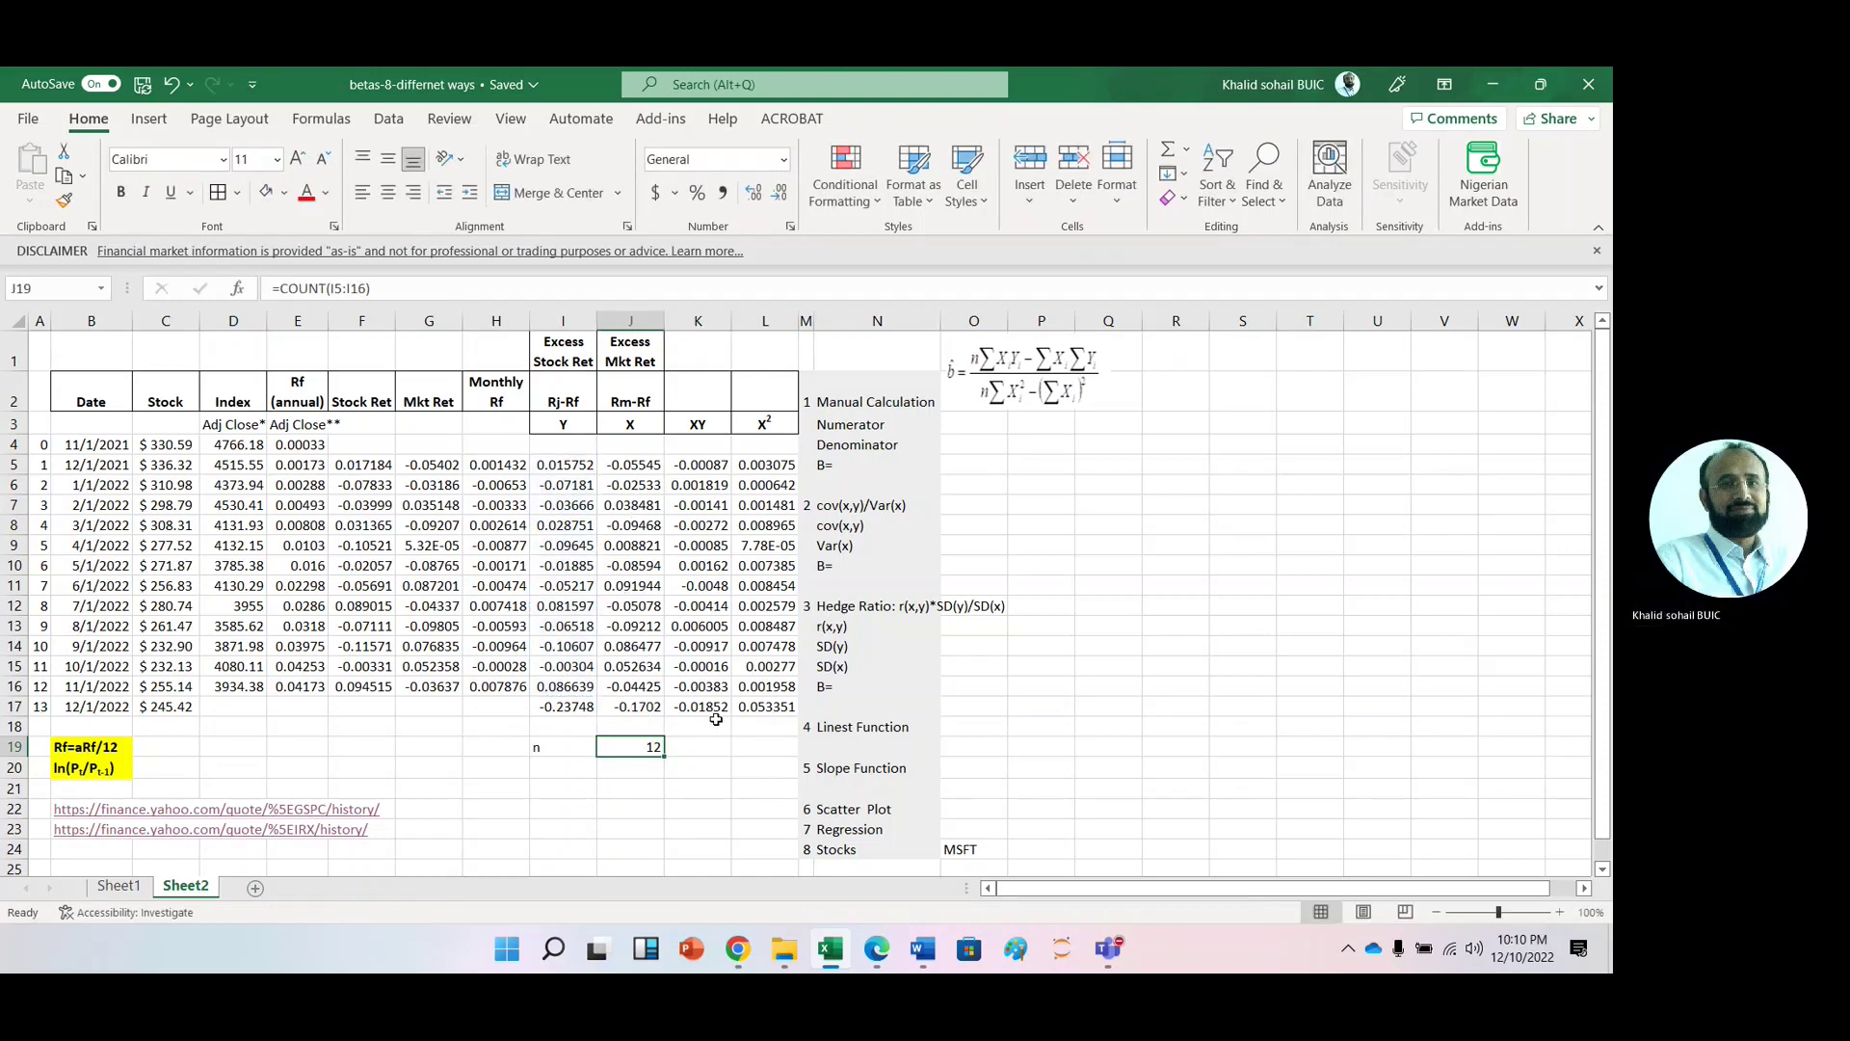
Step: Calculate the manual beta's numerator in O3 with the formula =J19*K17-J17*I17
left_click(997, 430)
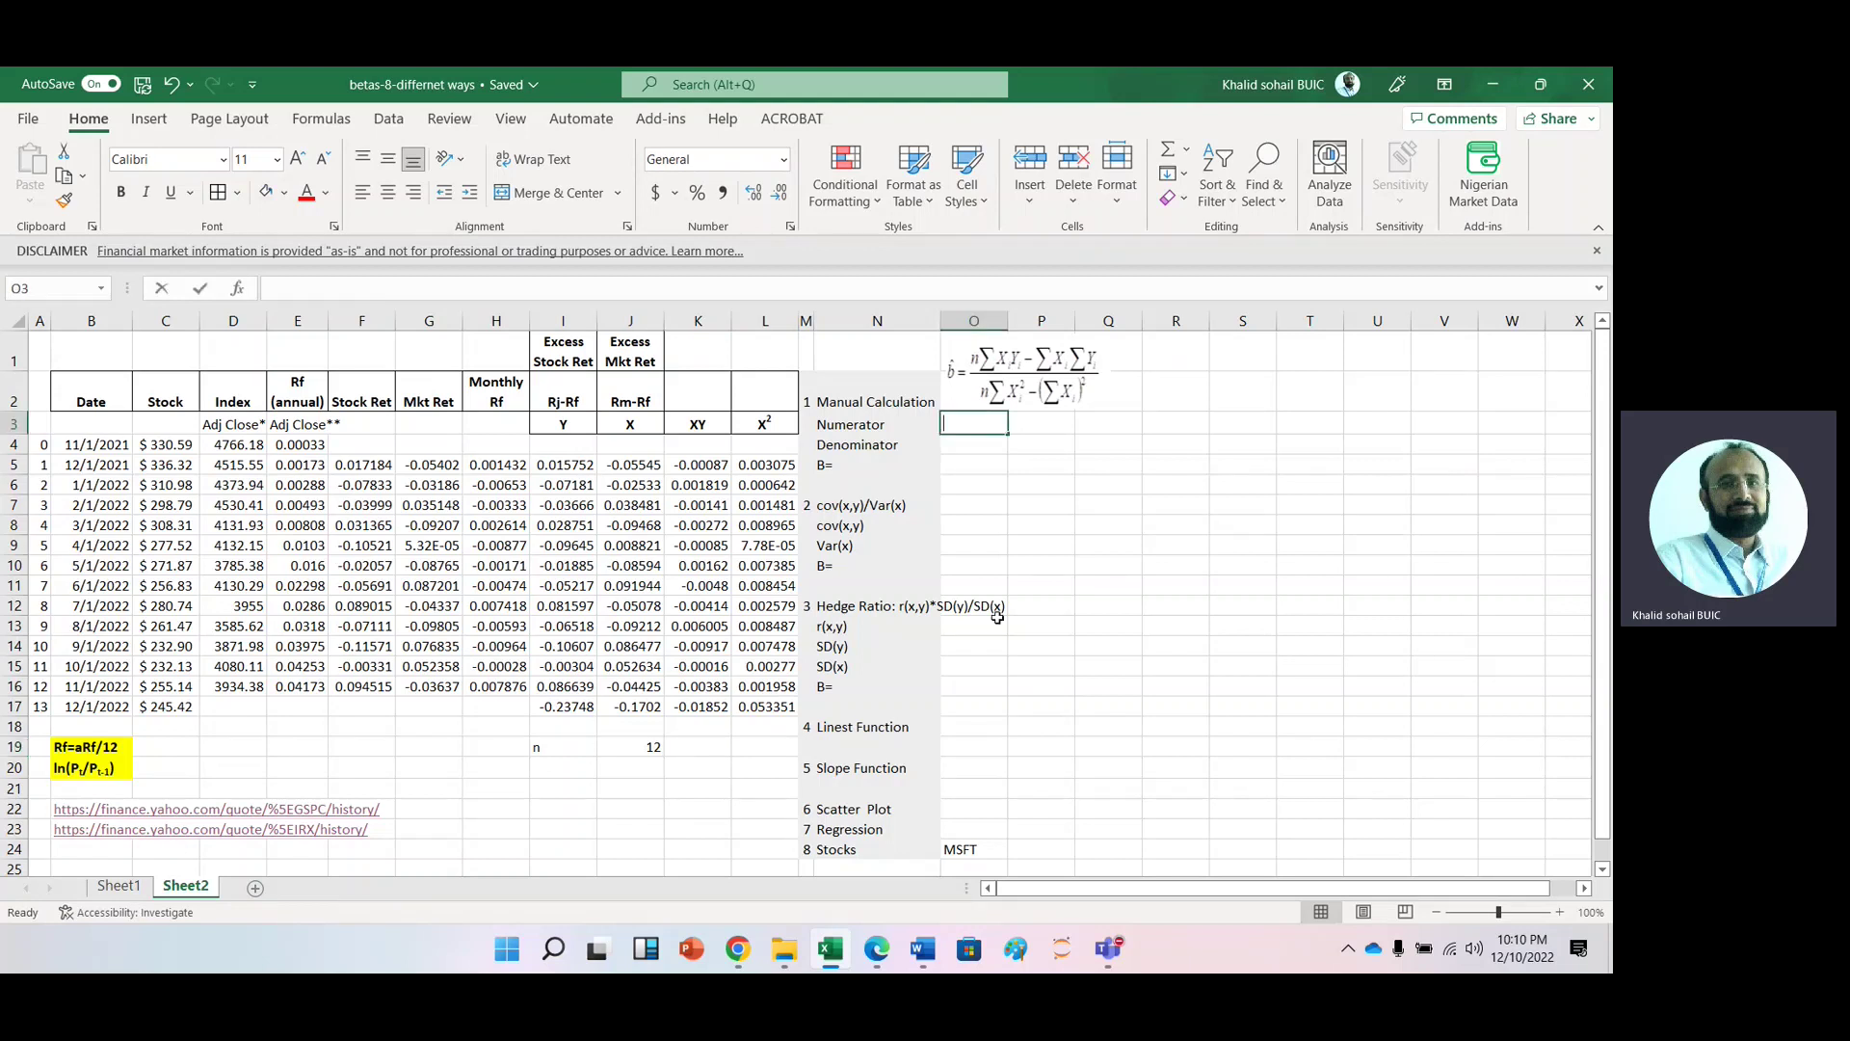
type("=")
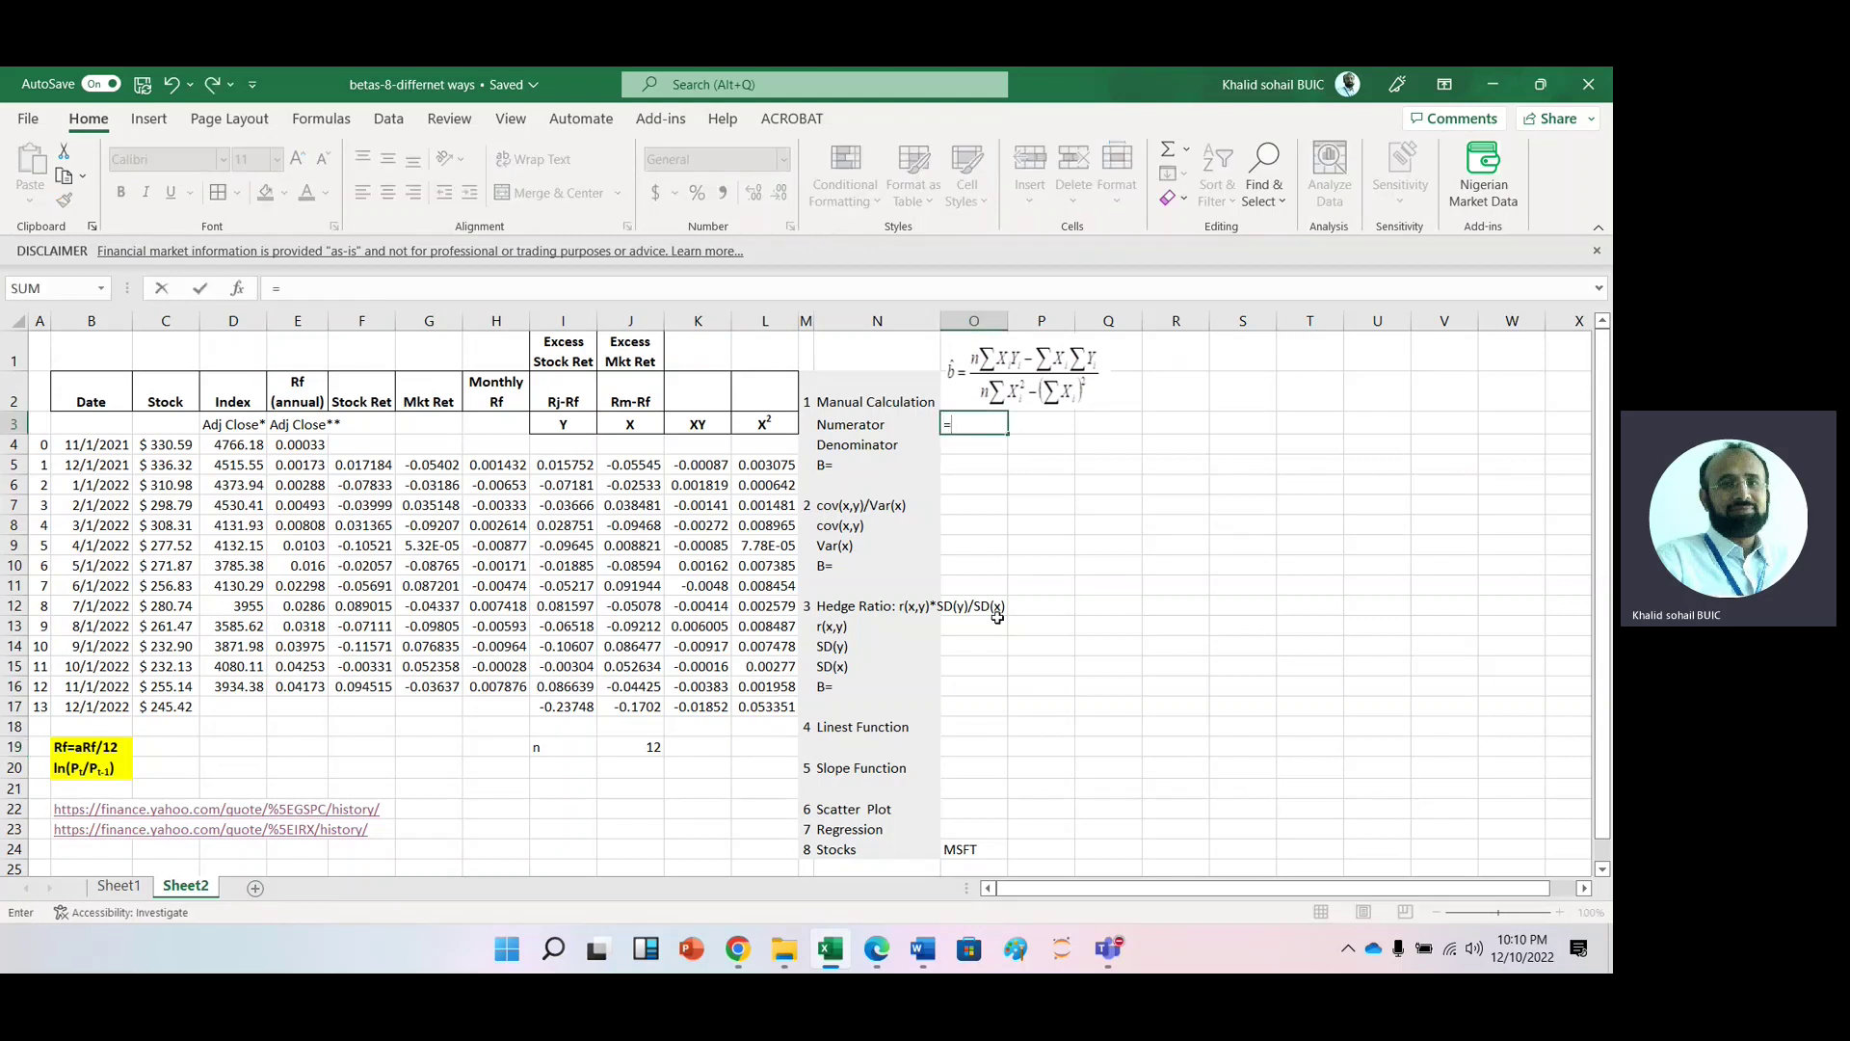
left_click(638, 751)
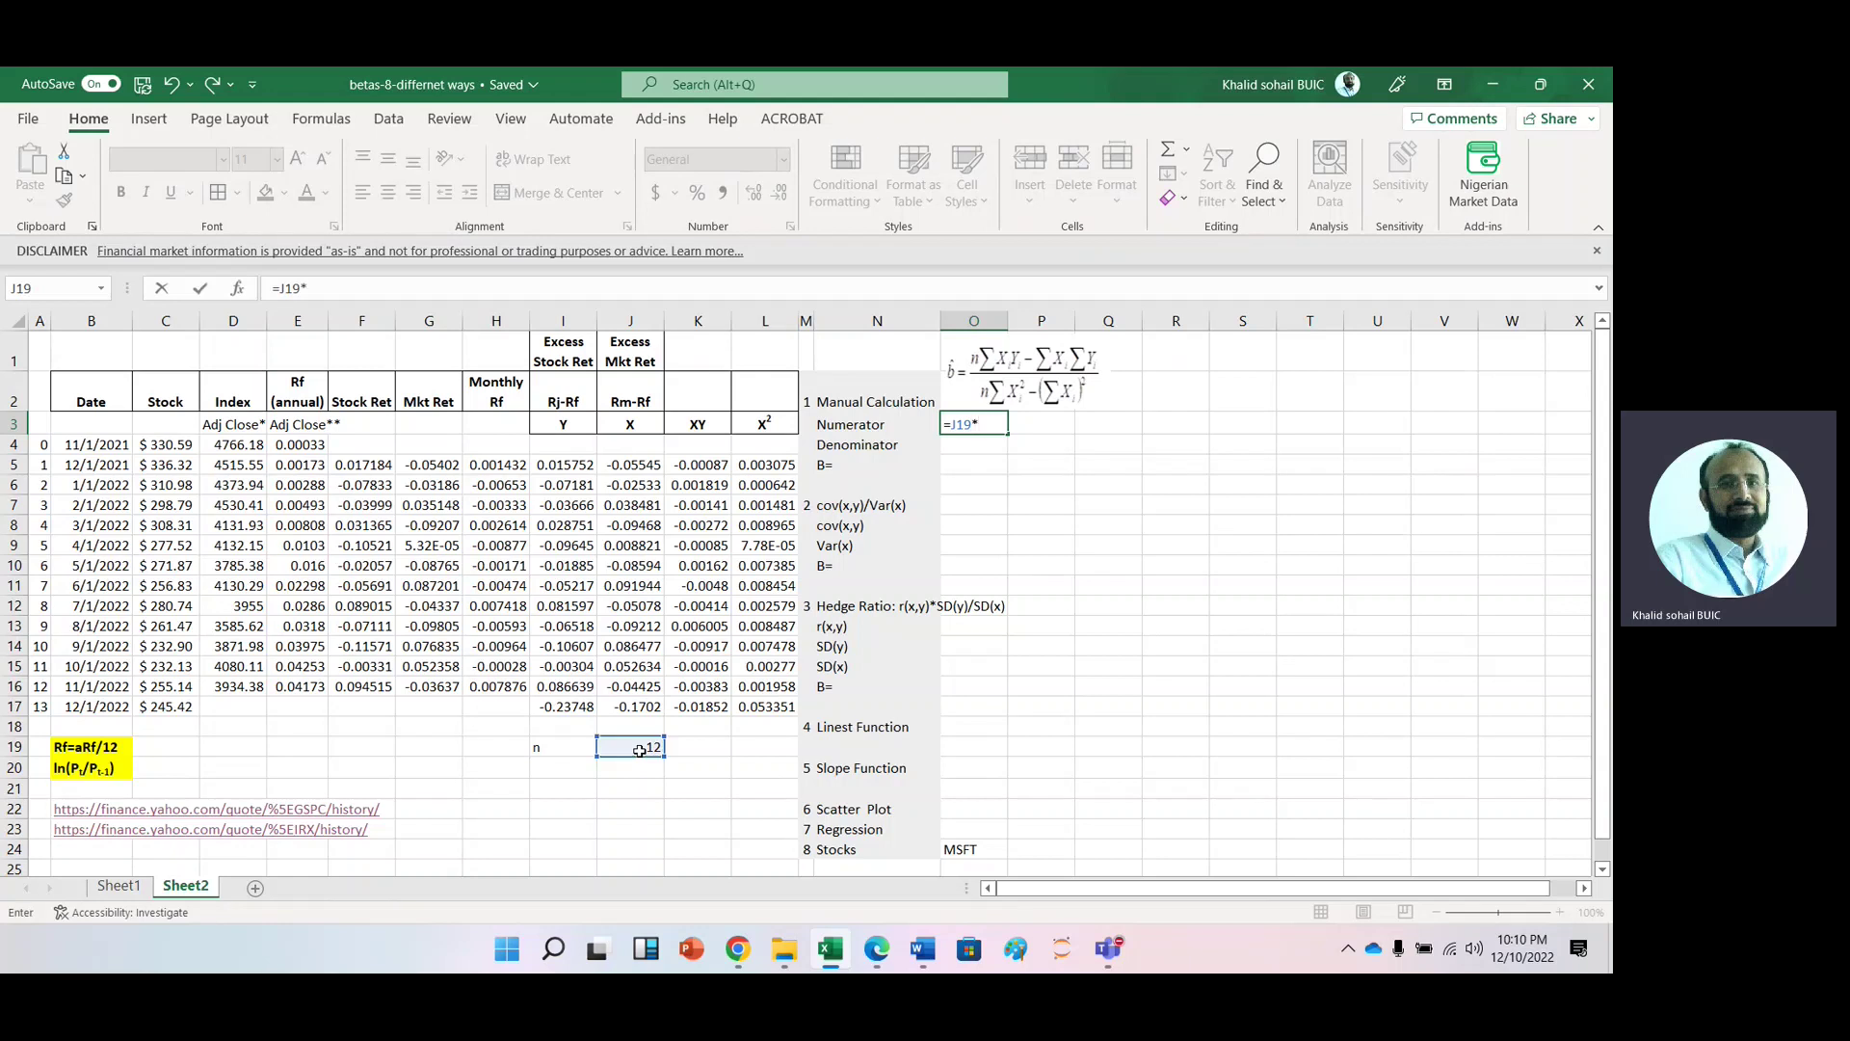
left_click(706, 708)
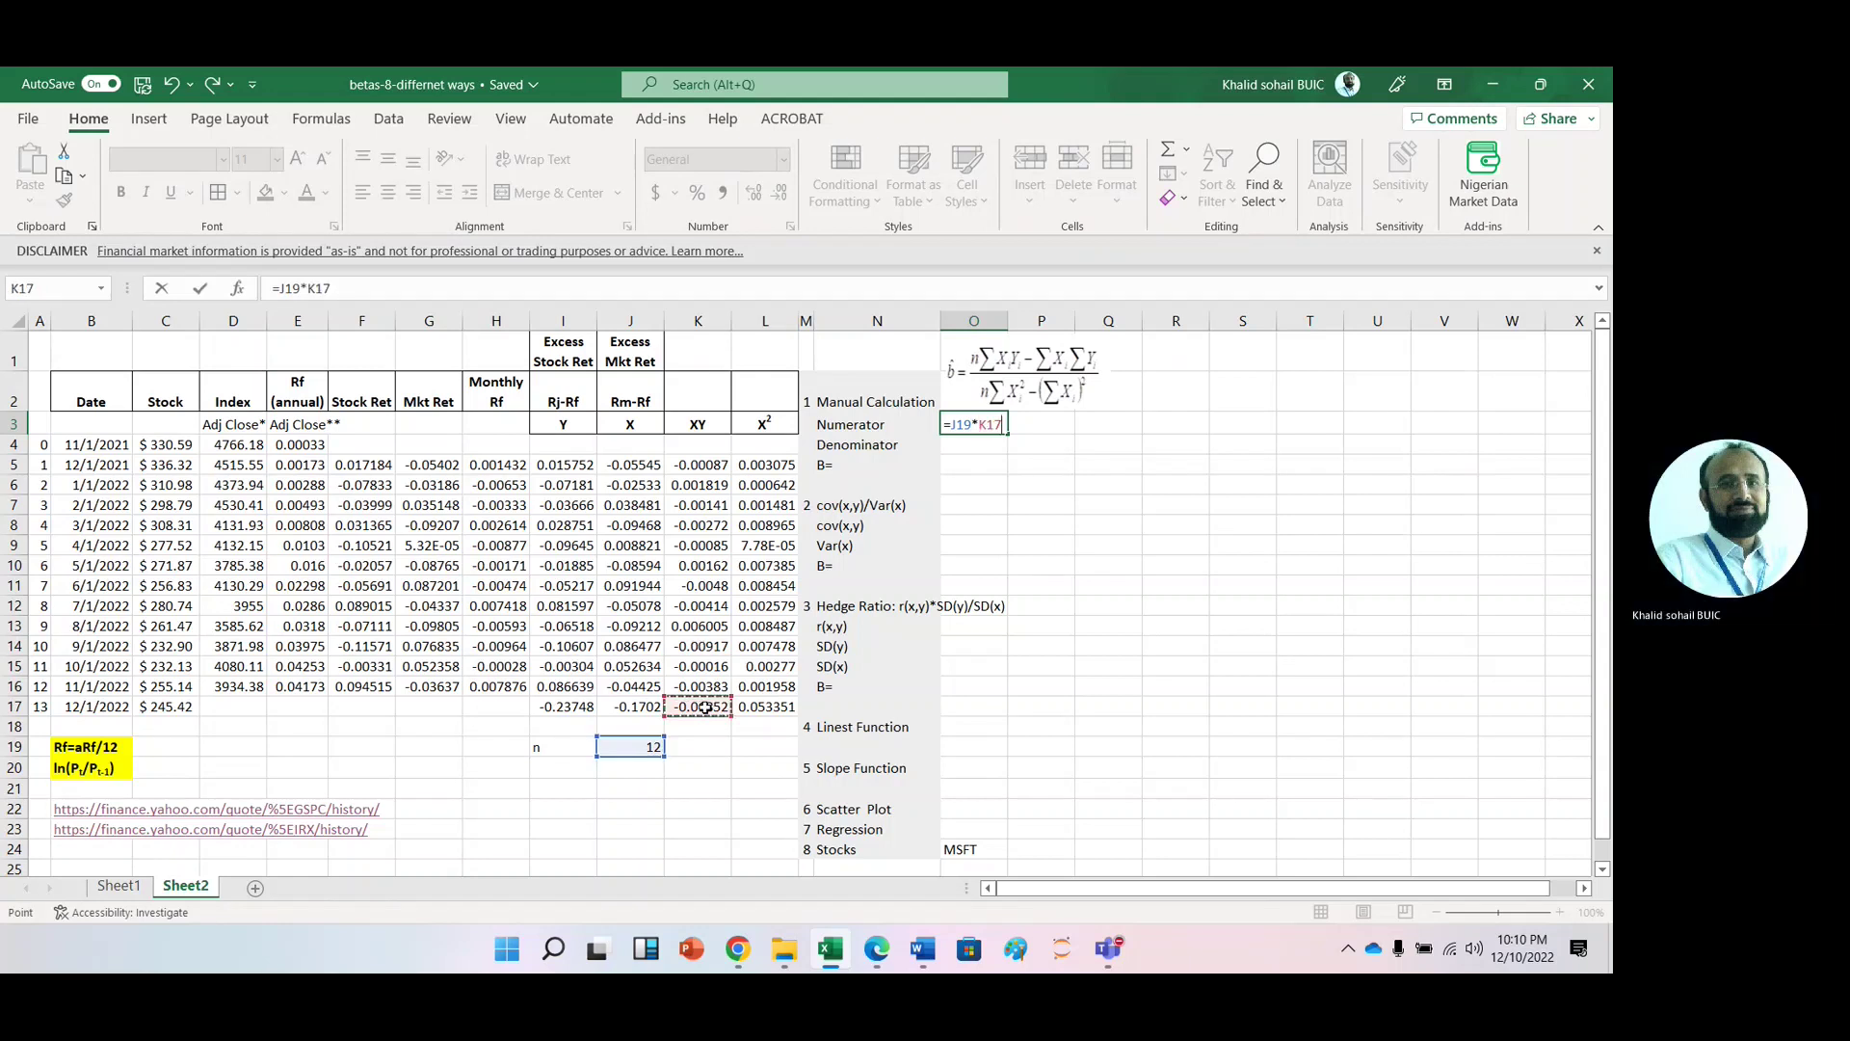
type("-")
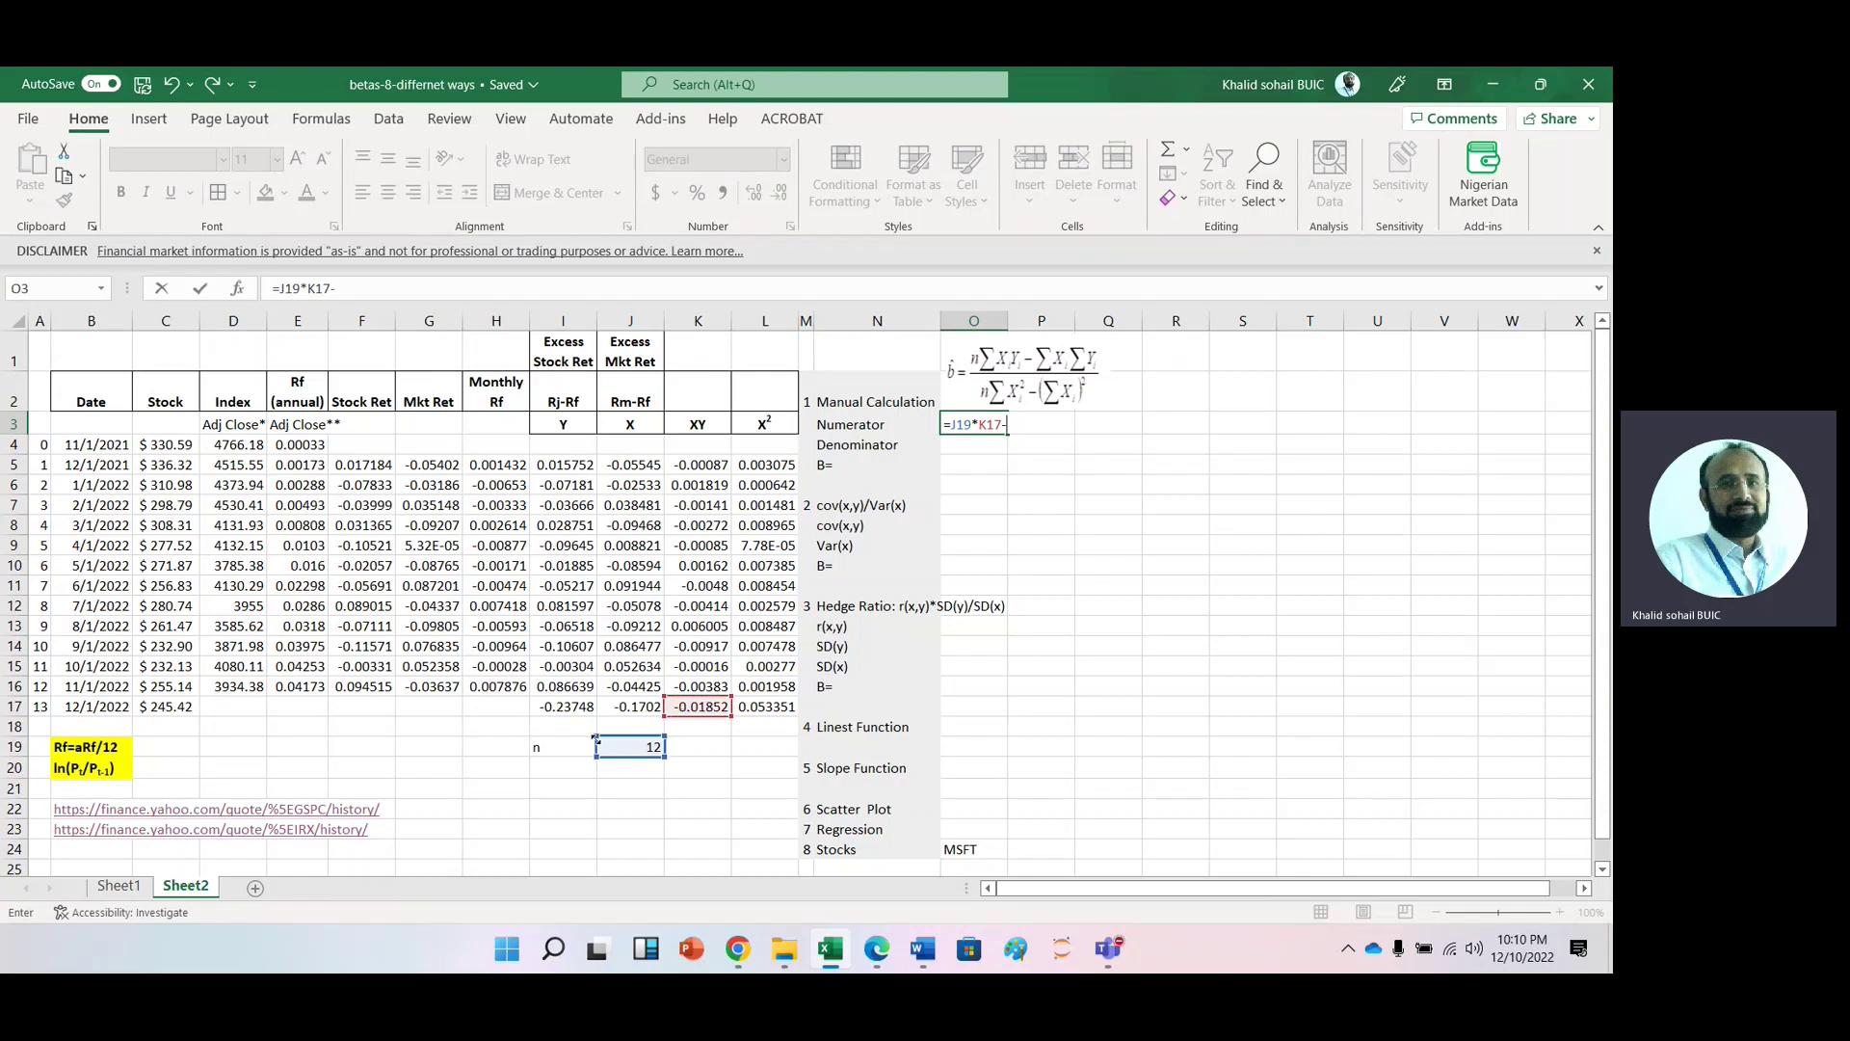
left_click(628, 707)
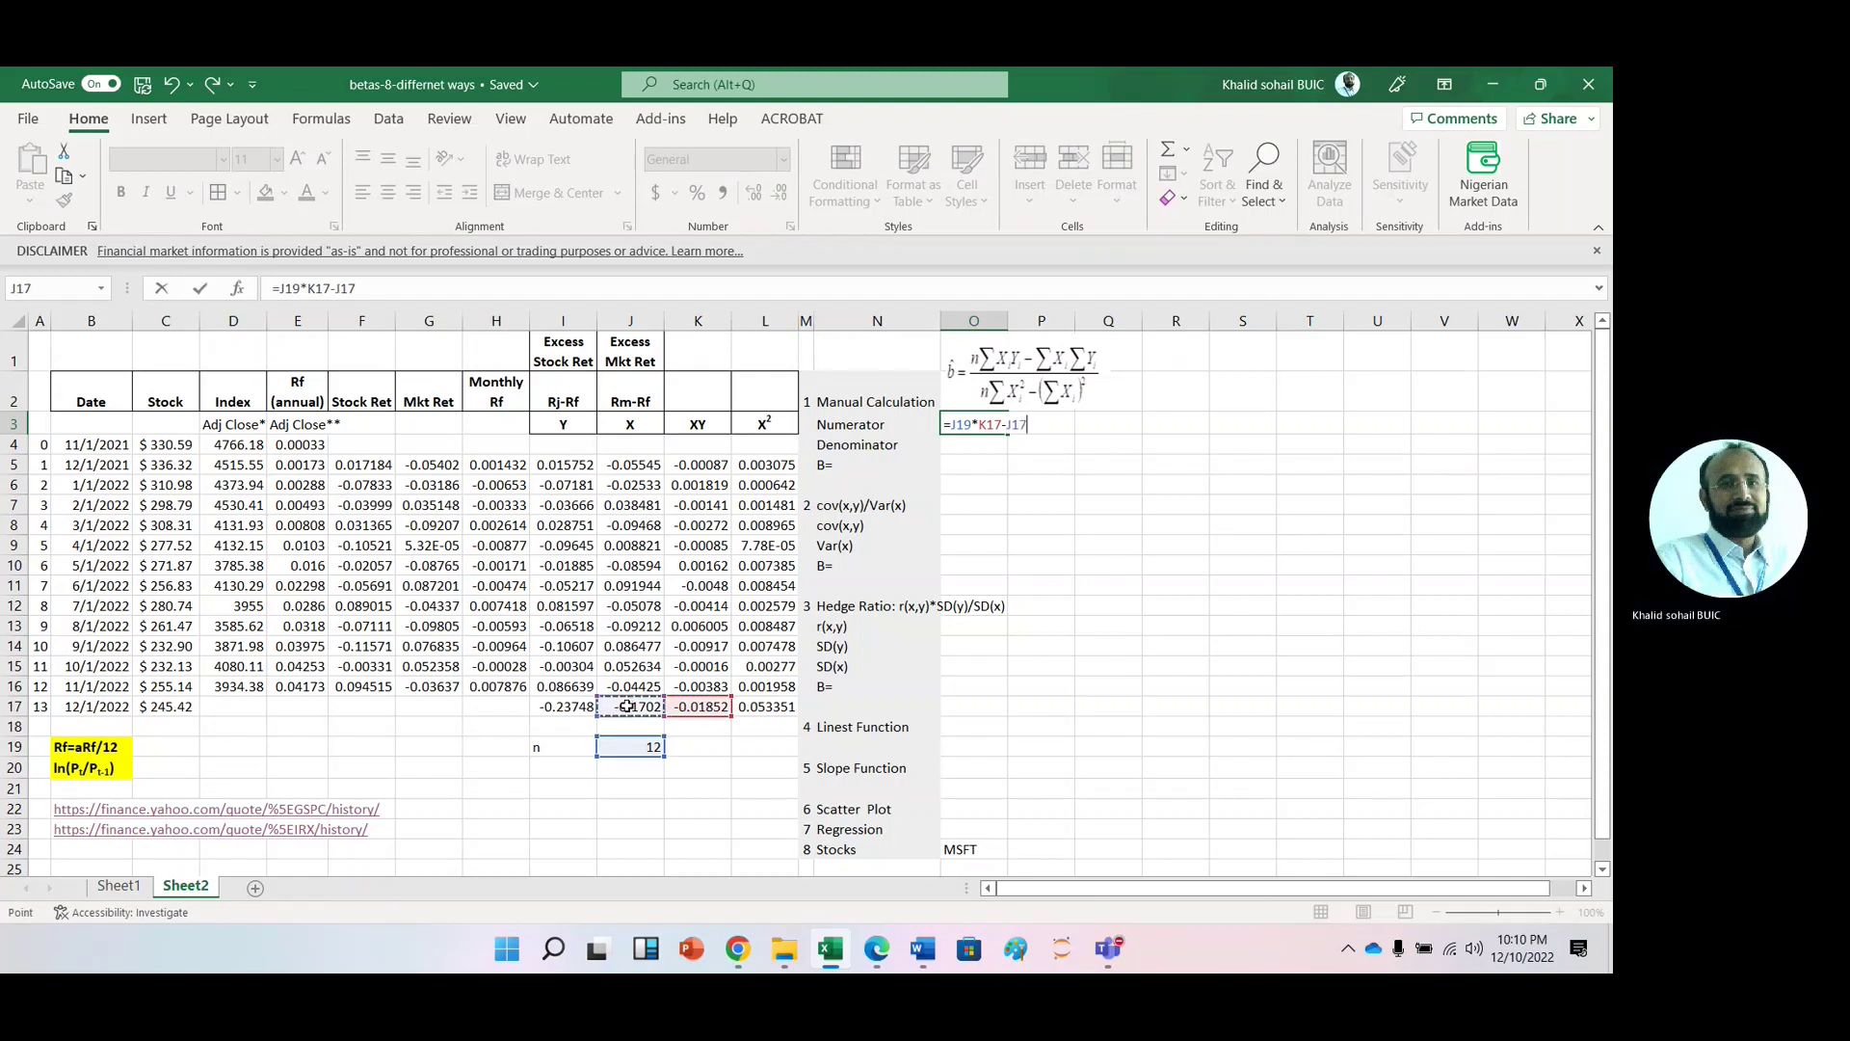
type("*")
left_click(546, 709)
key("Return")
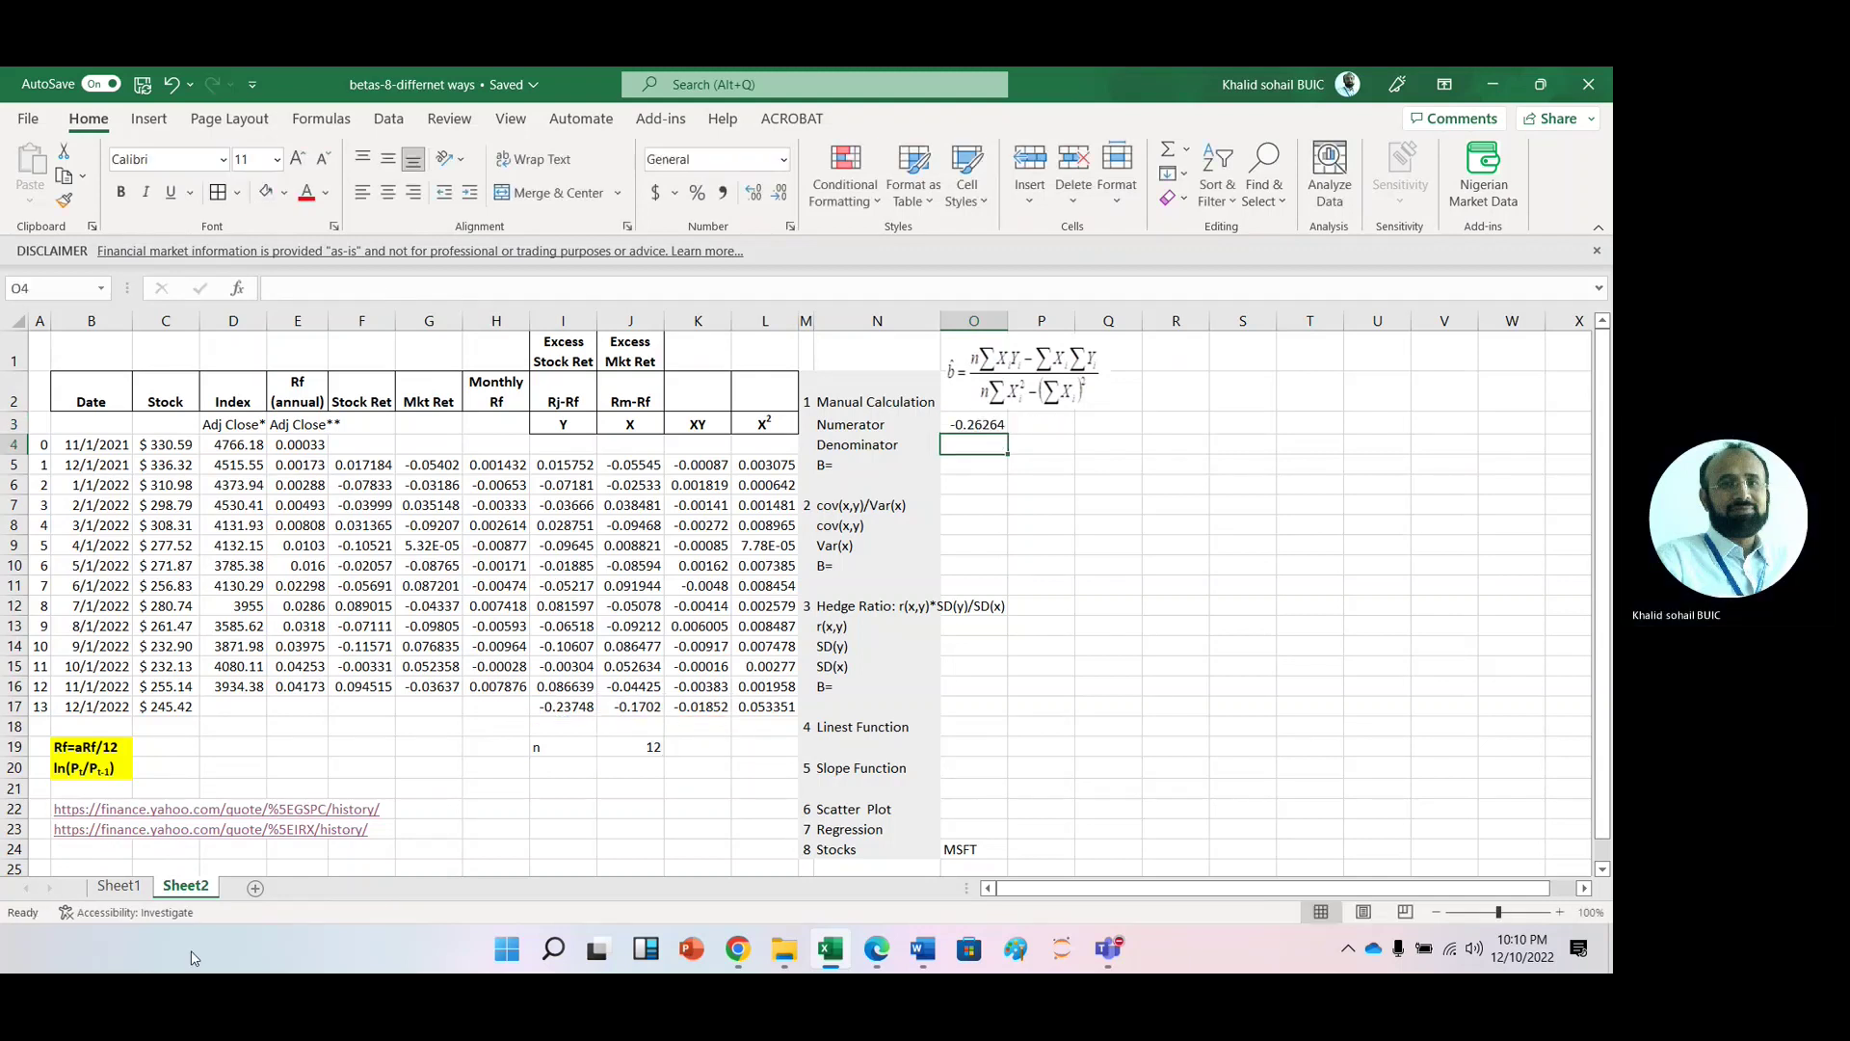
Step: Make the column totals in I17:L17 bold and give them a light orange fill
left_click(557, 702)
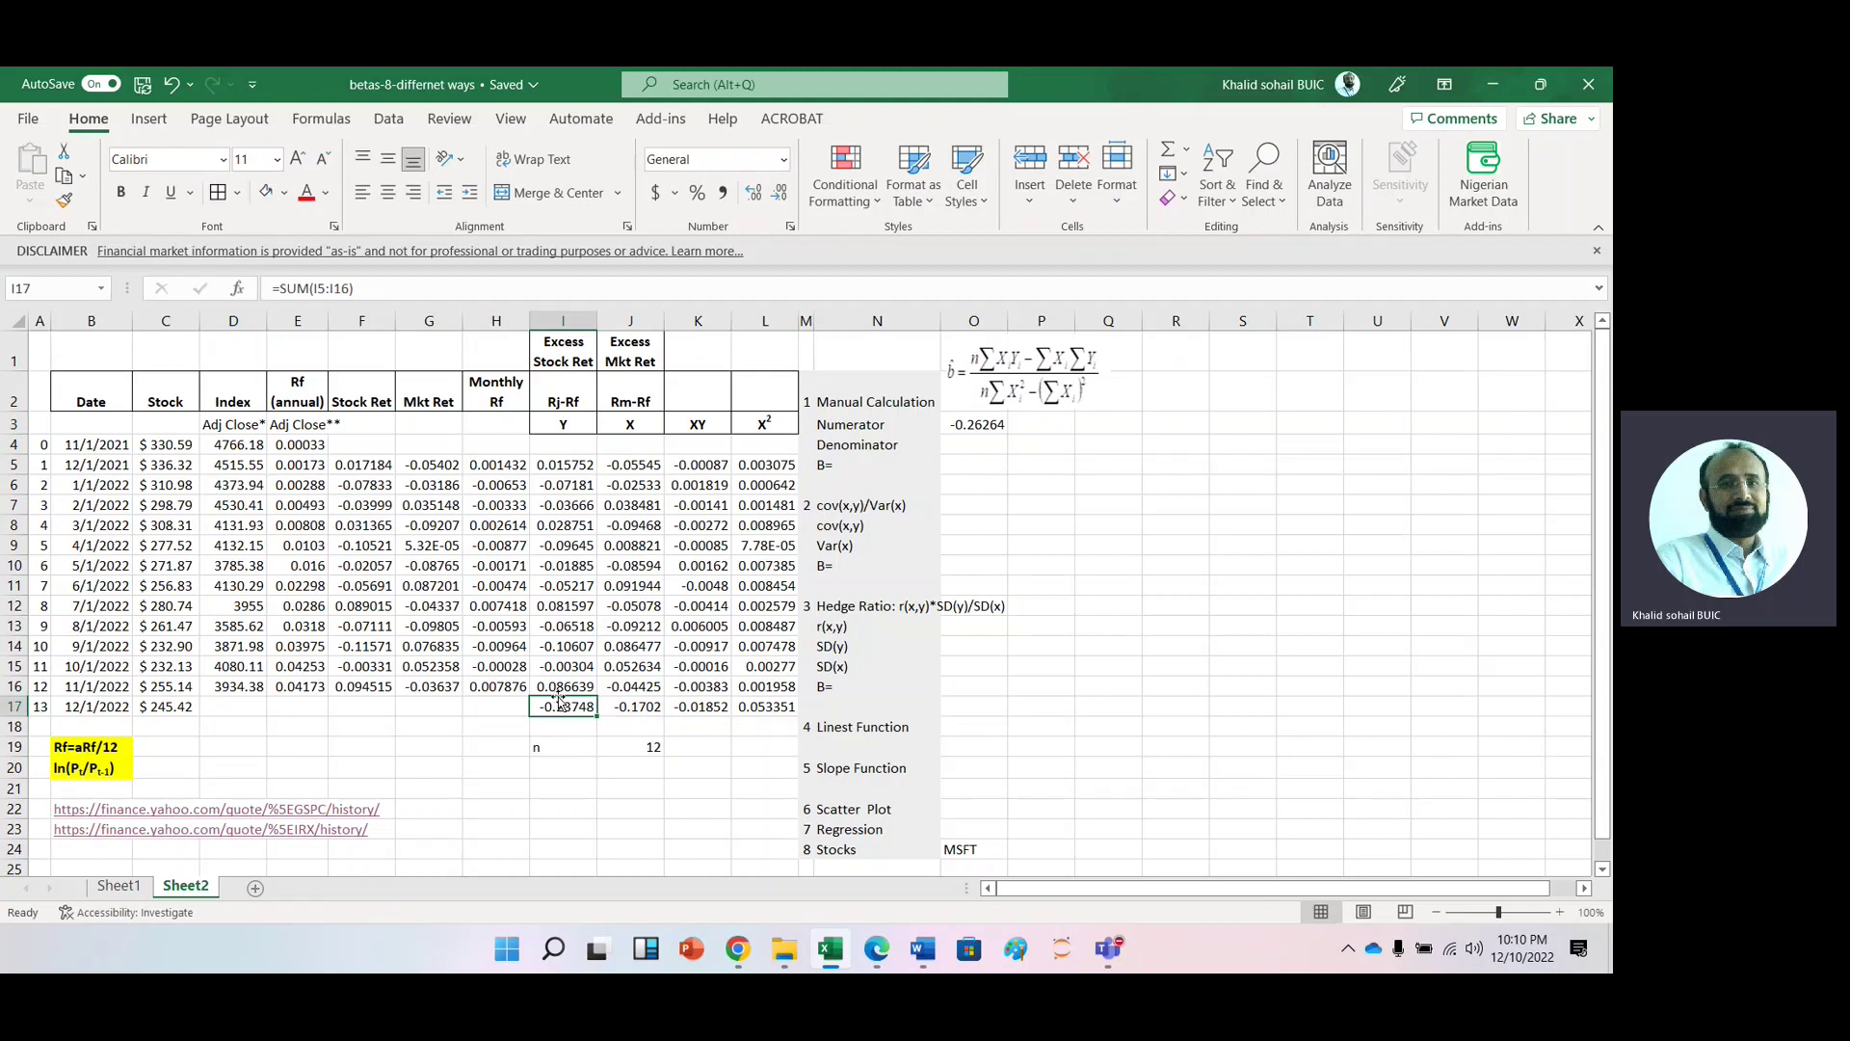
key("shift+Right")
key("shift+Right")
key("shift+Right")
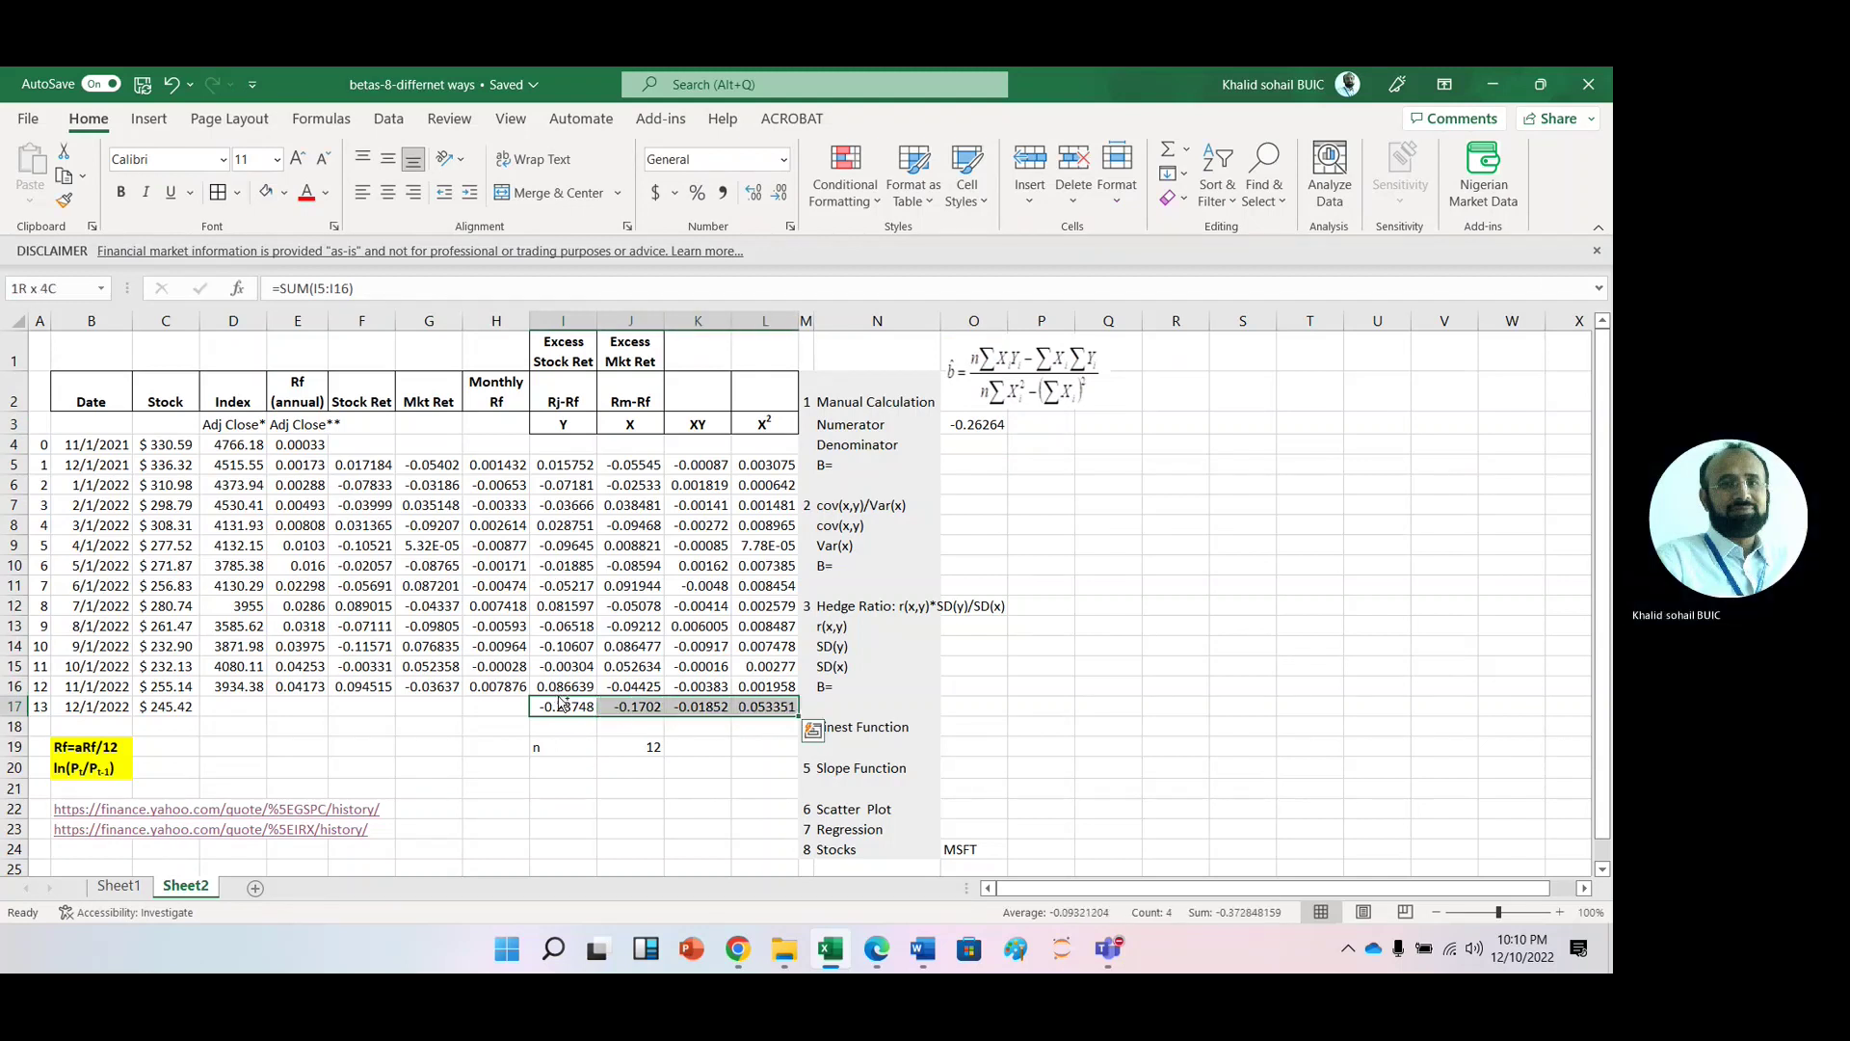
key("ctrl+b")
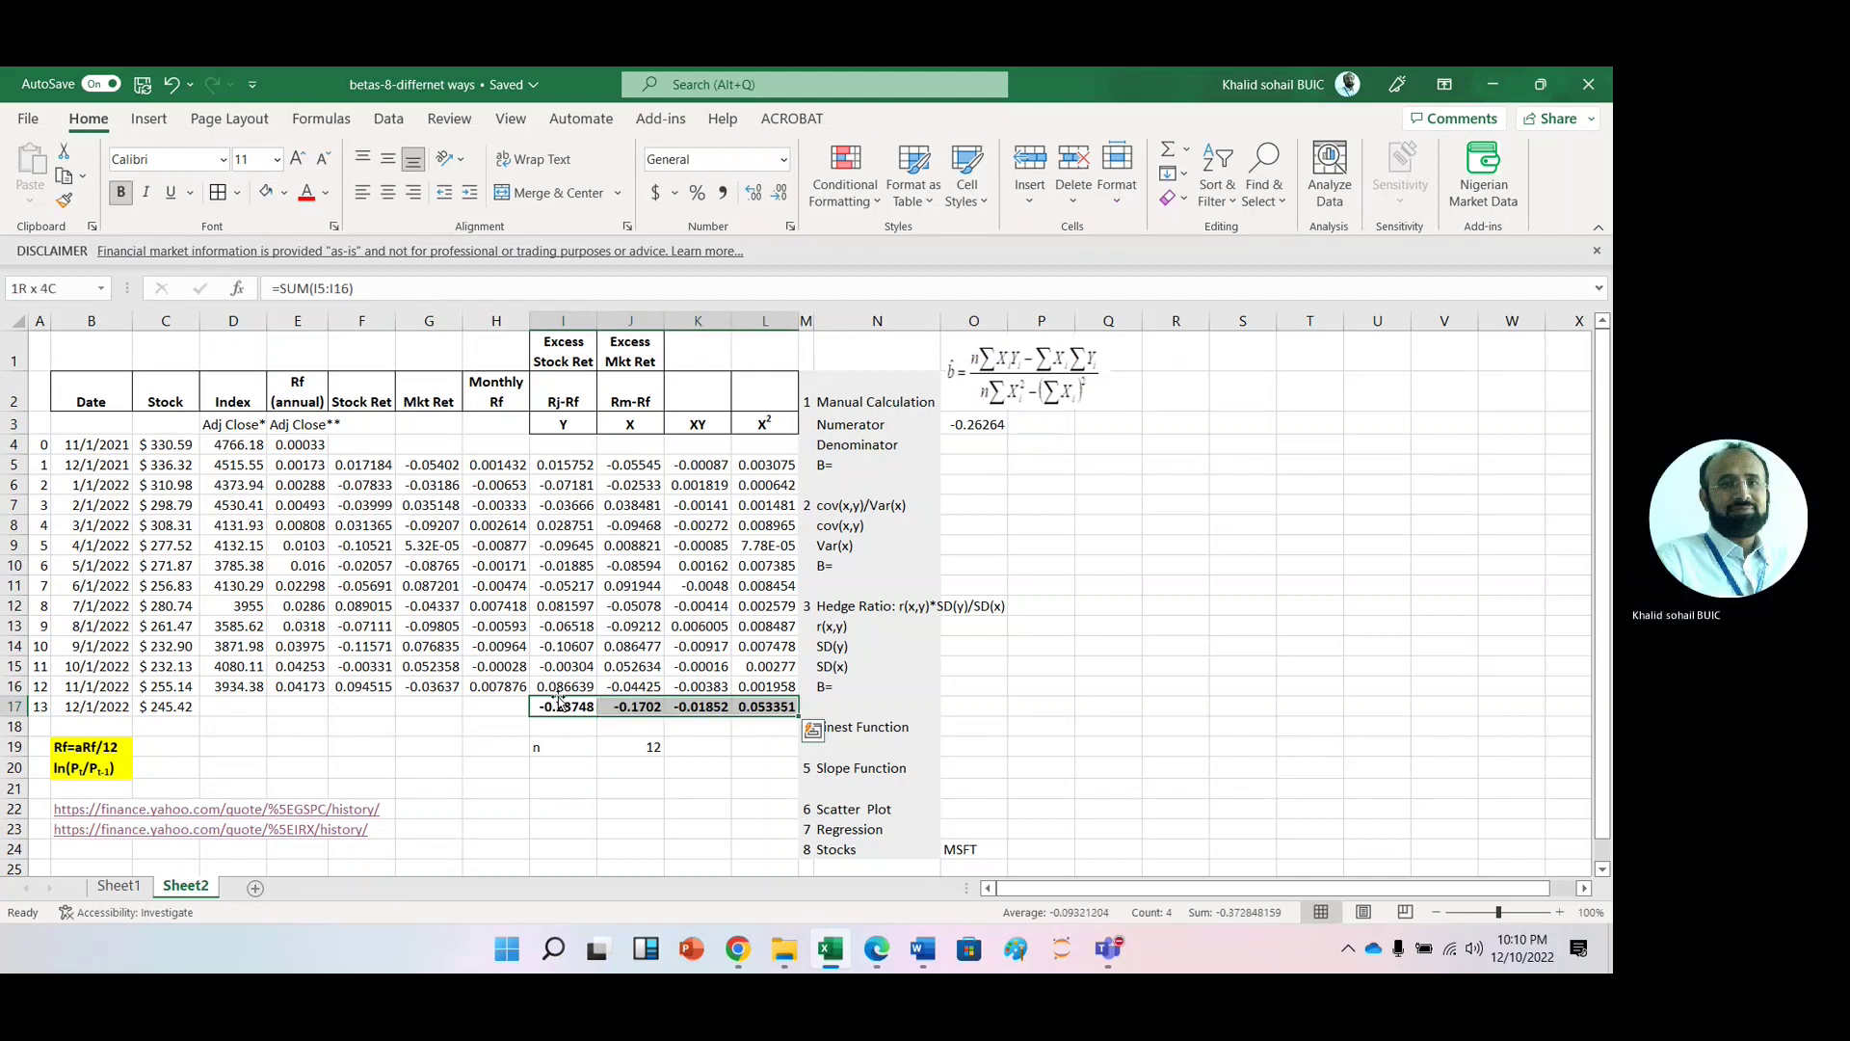
left_click(281, 192)
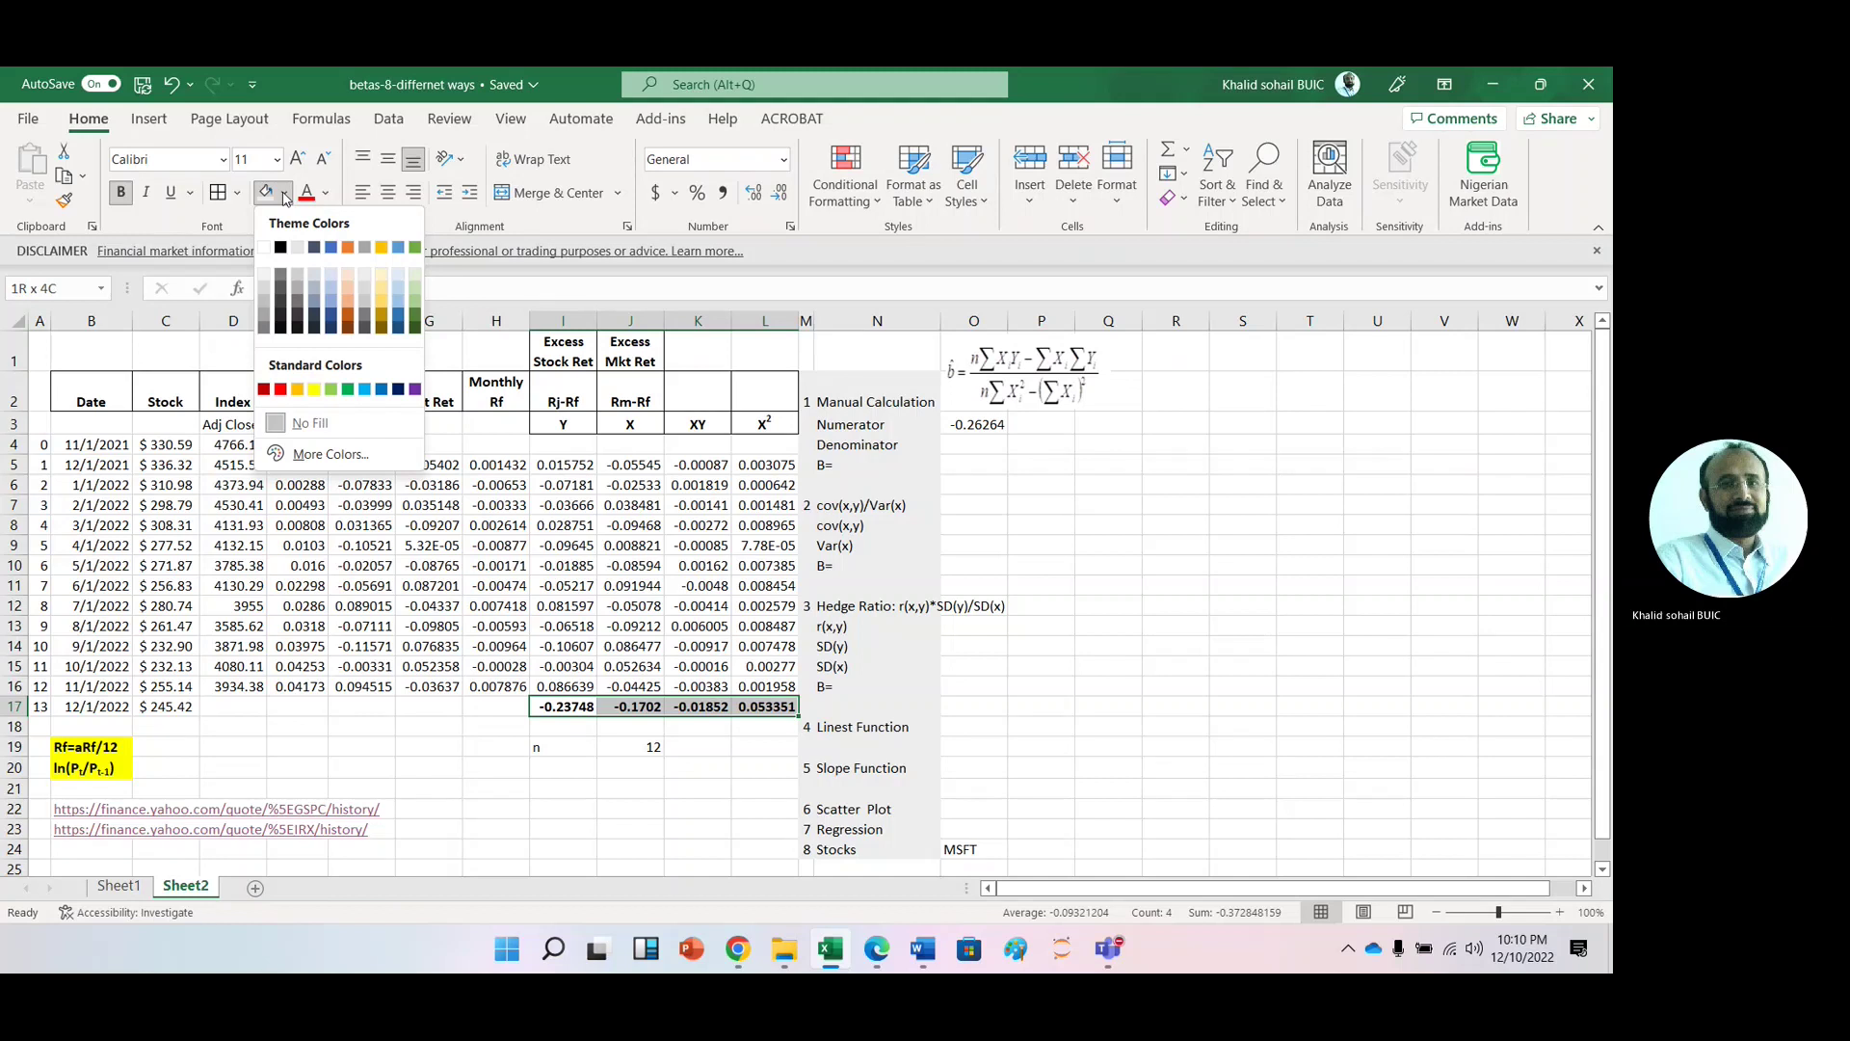
left_click(350, 294)
left_click(486, 729)
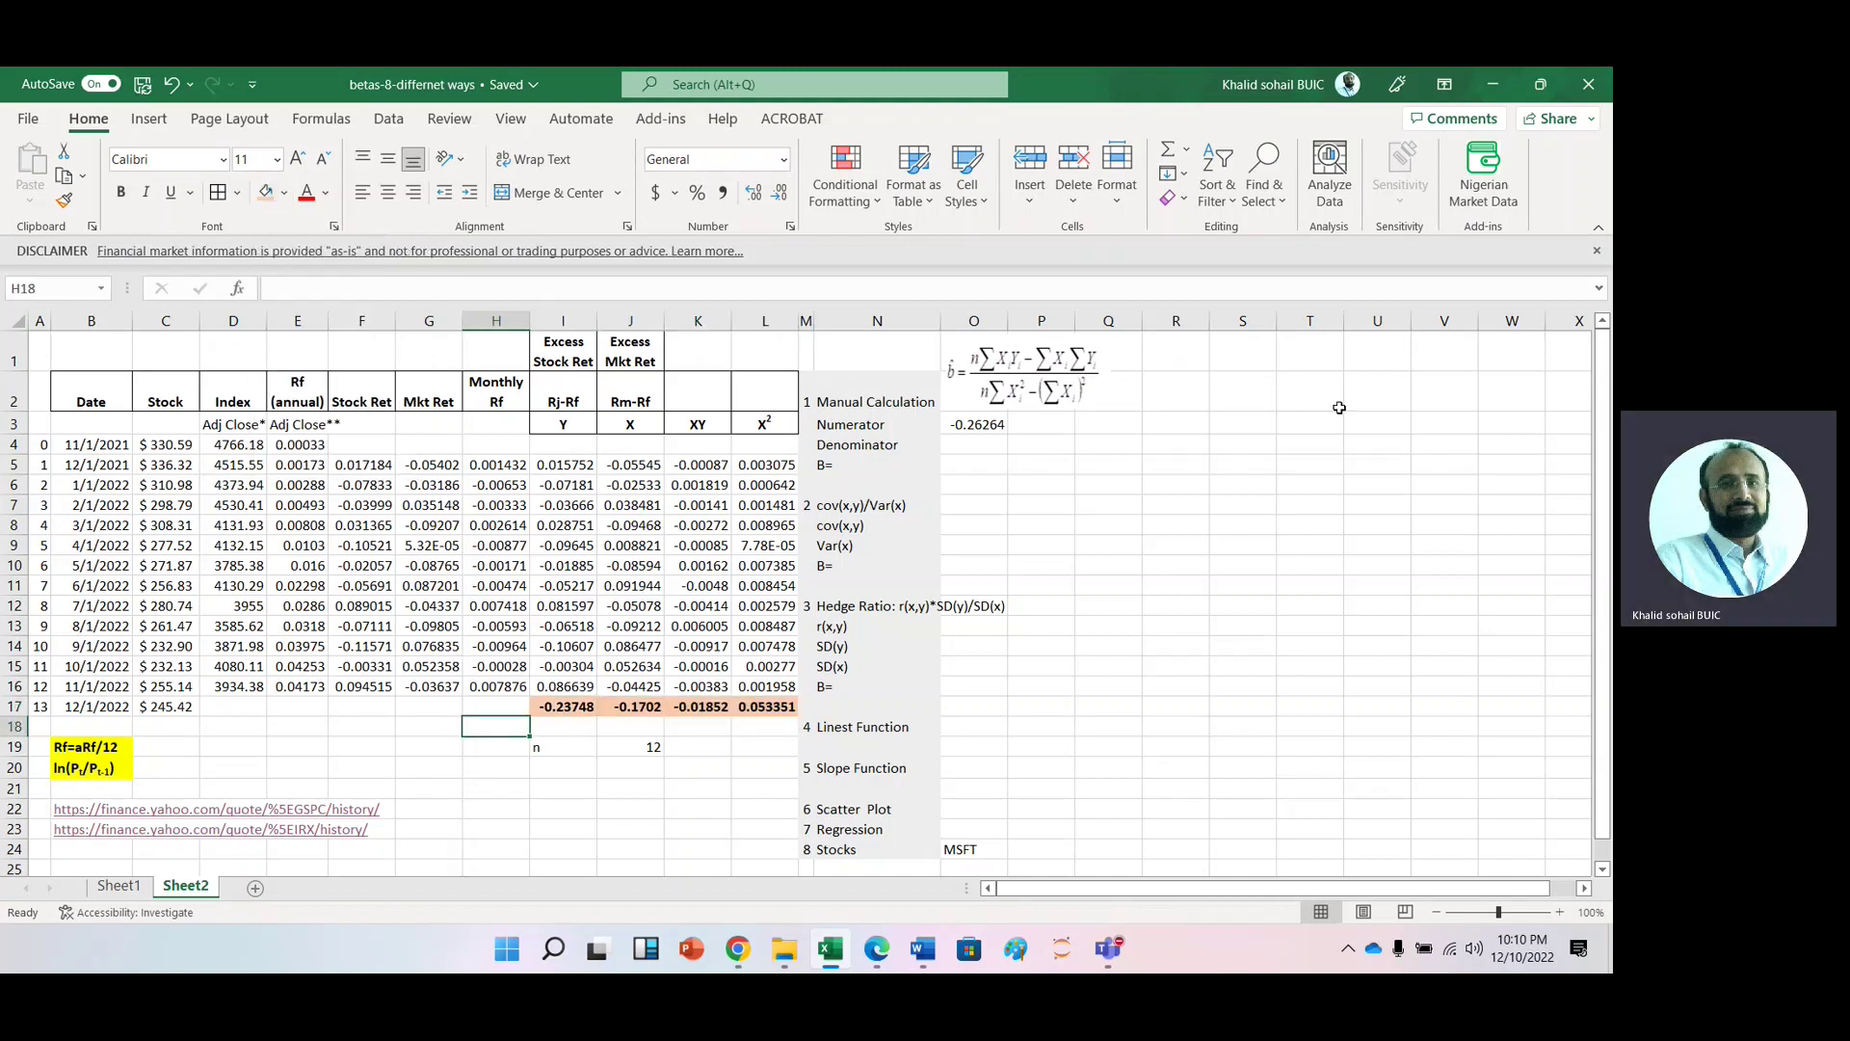
Step: Calculate the manual beta's denominator in O4 with the formula =J19*L17-J17^2
left_click(968, 444)
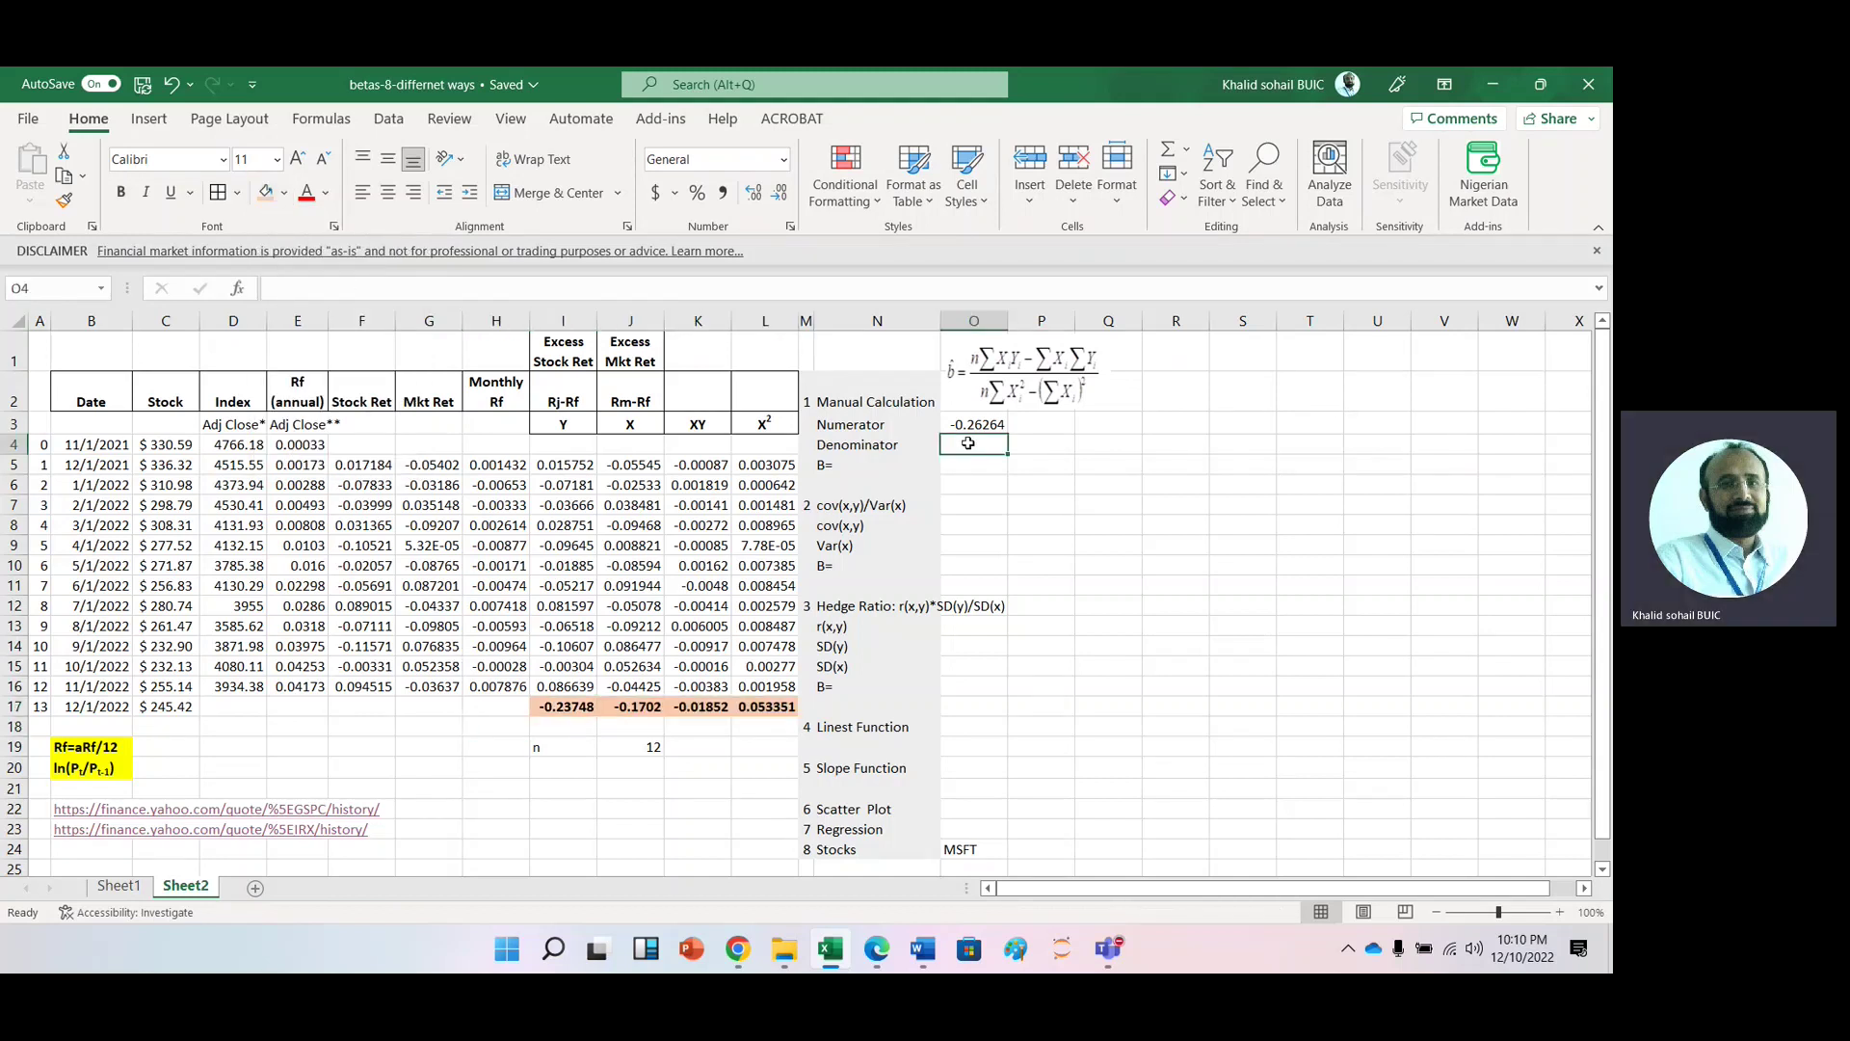
type("=")
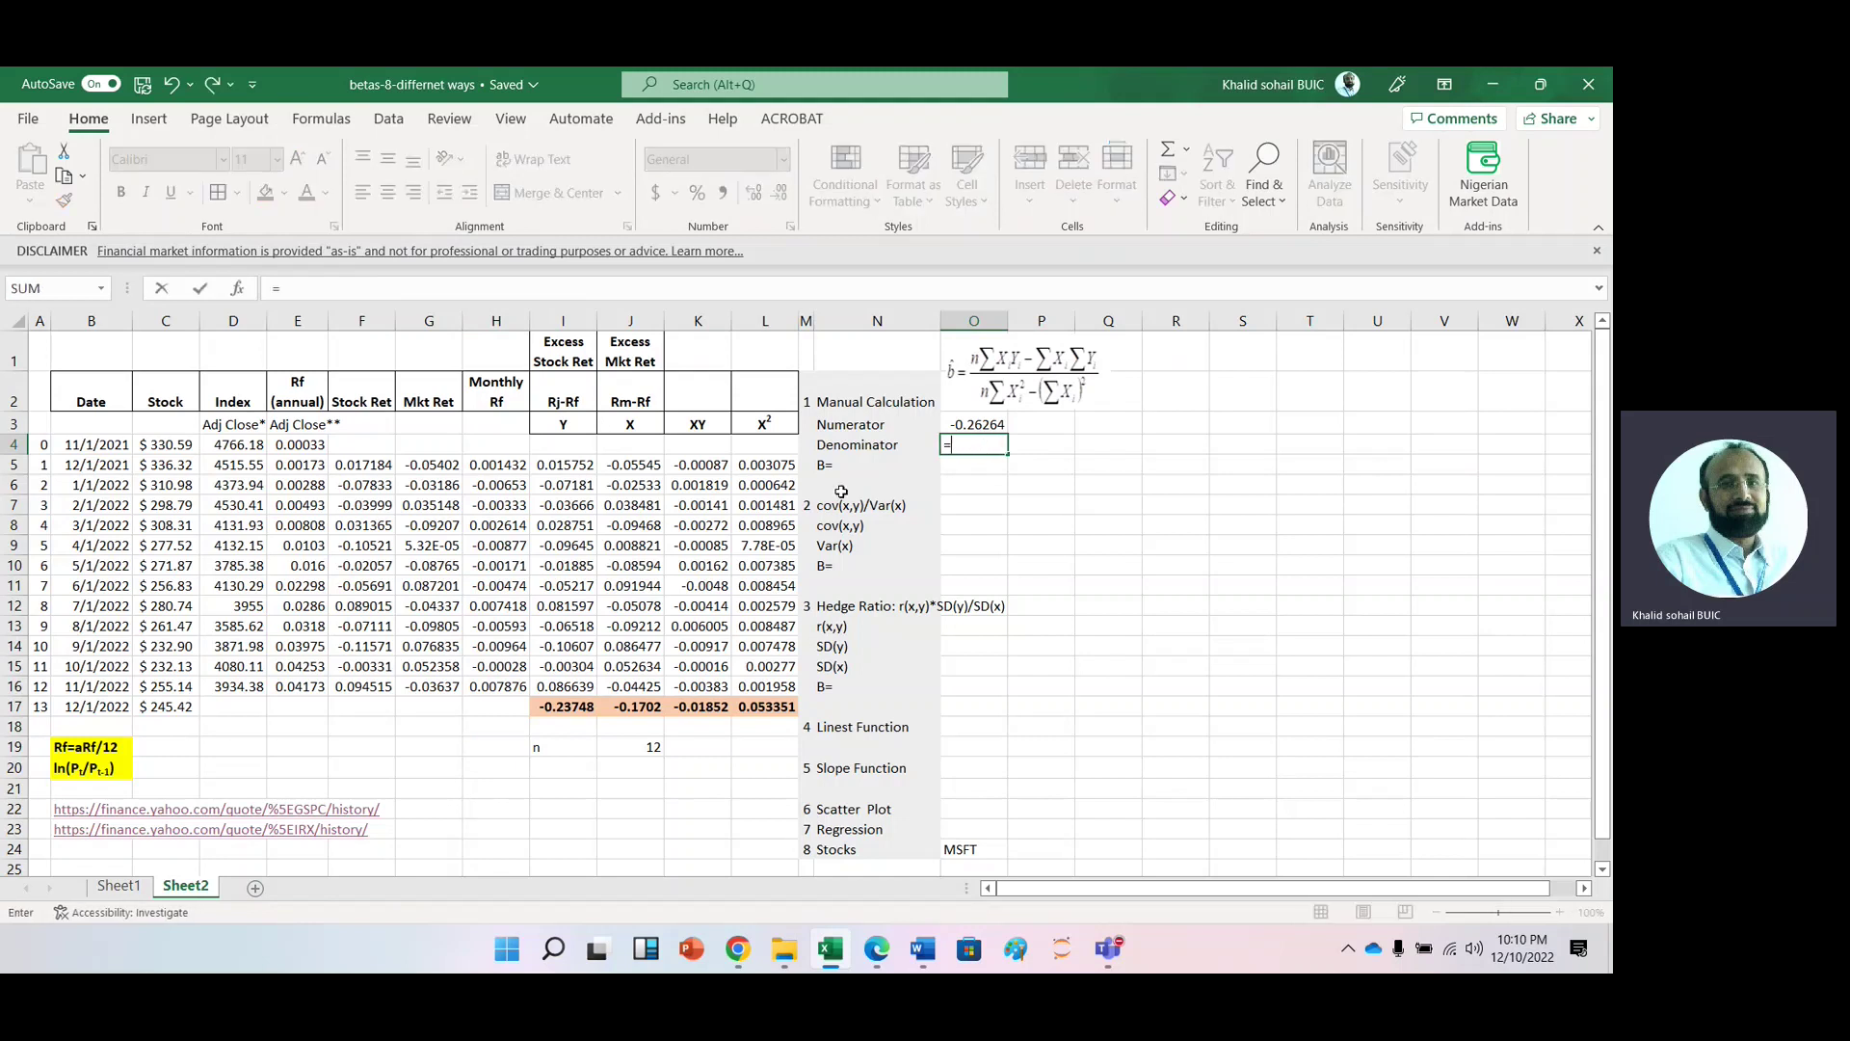
left_click(652, 748)
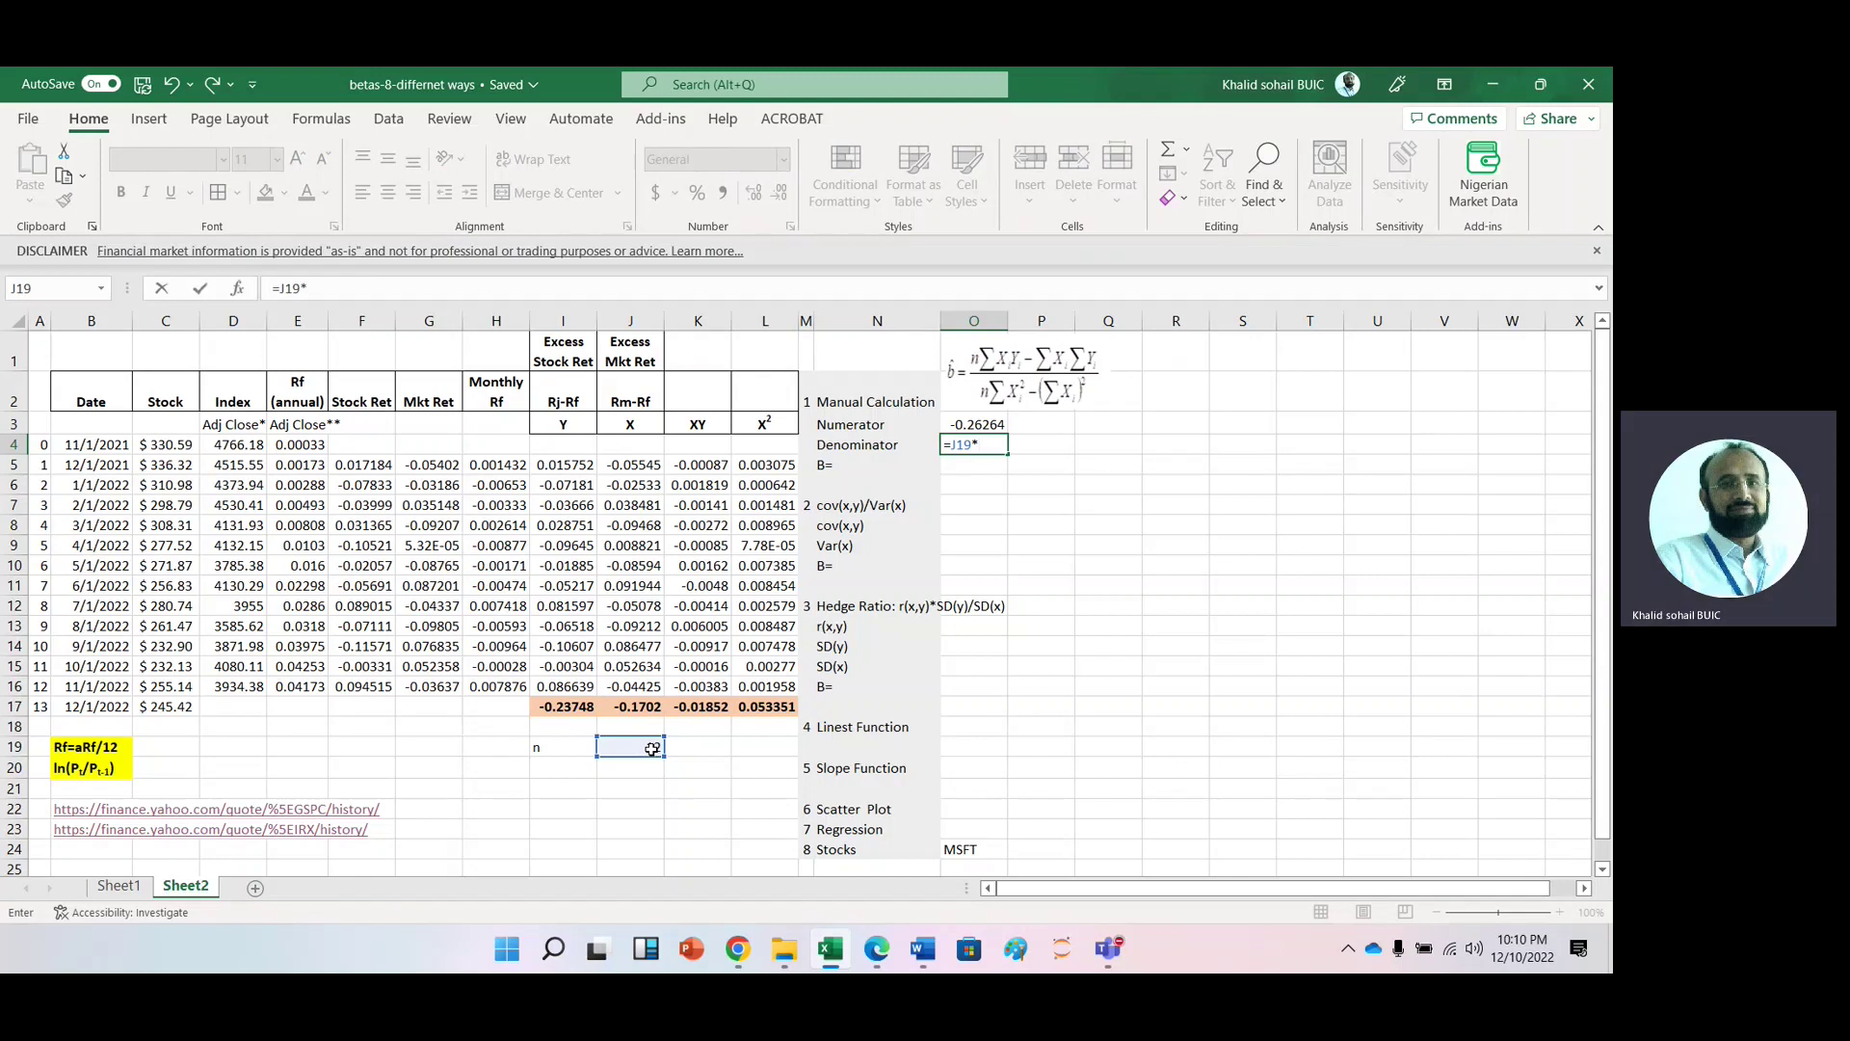
left_click(754, 707)
type("-")
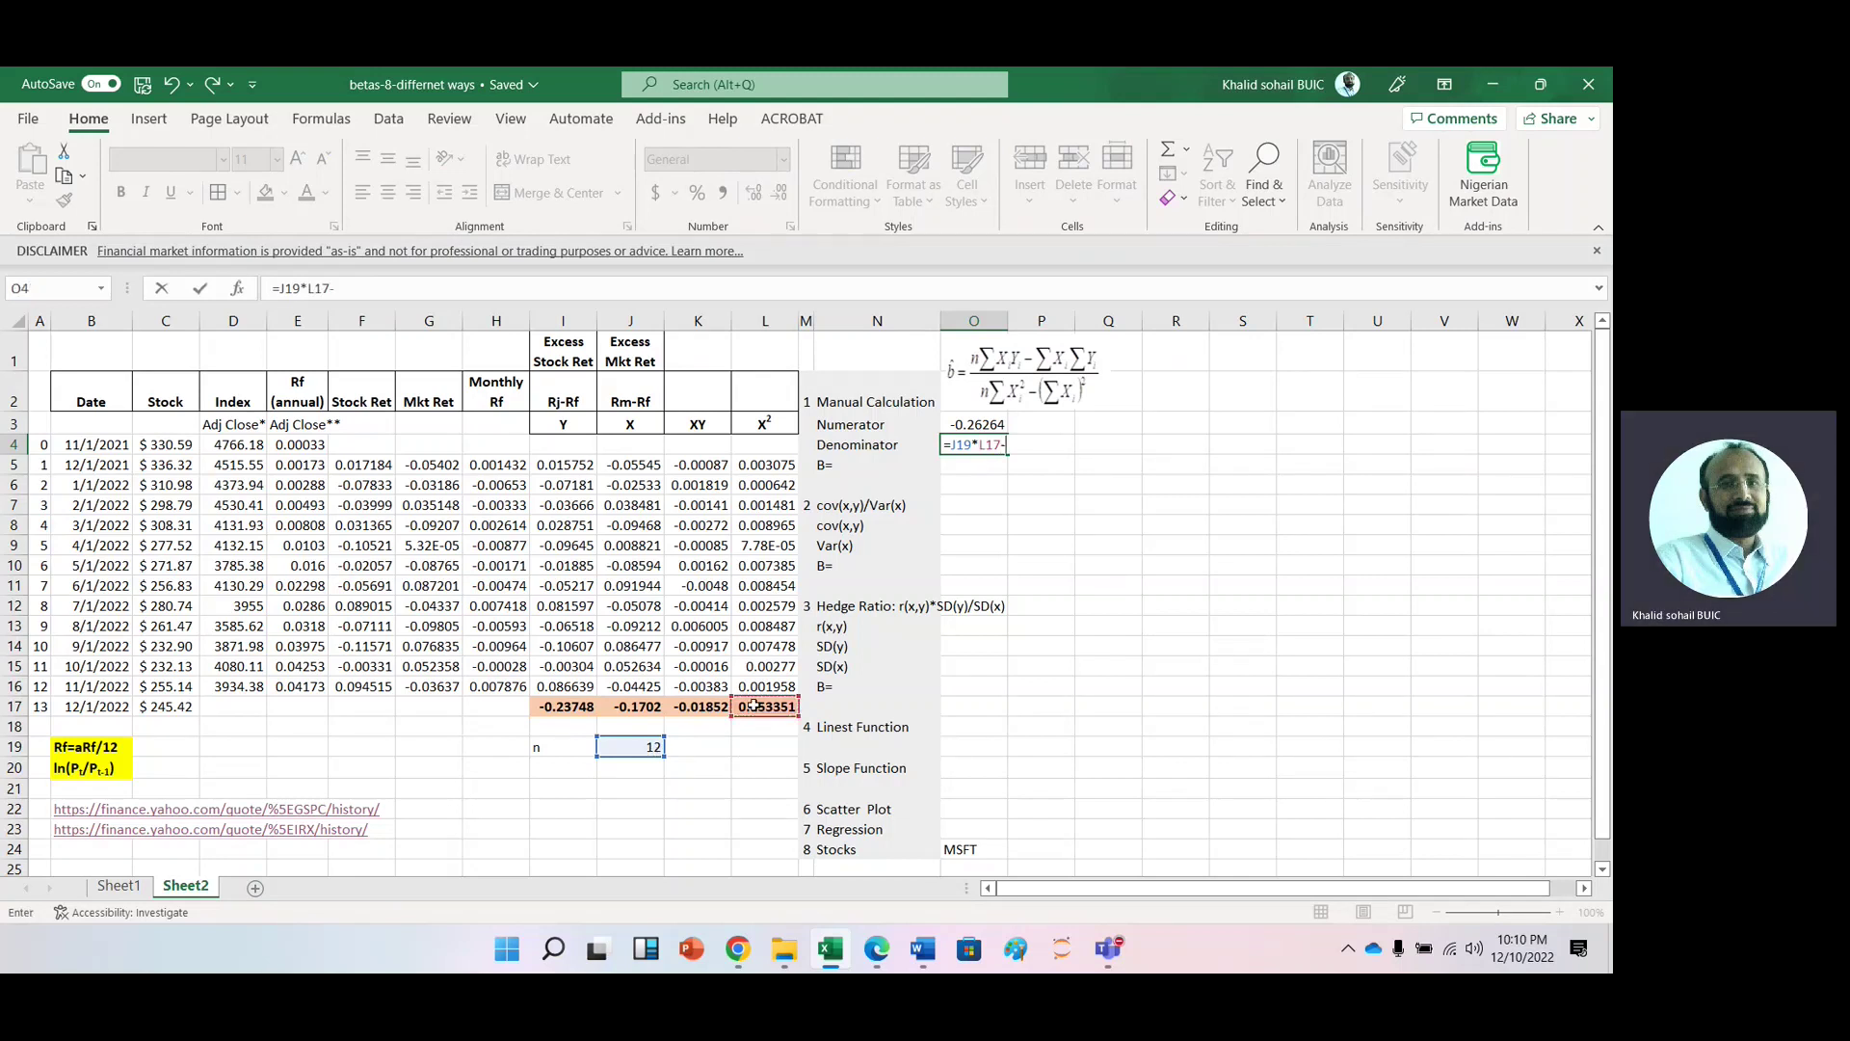
left_click(639, 713)
type("^")
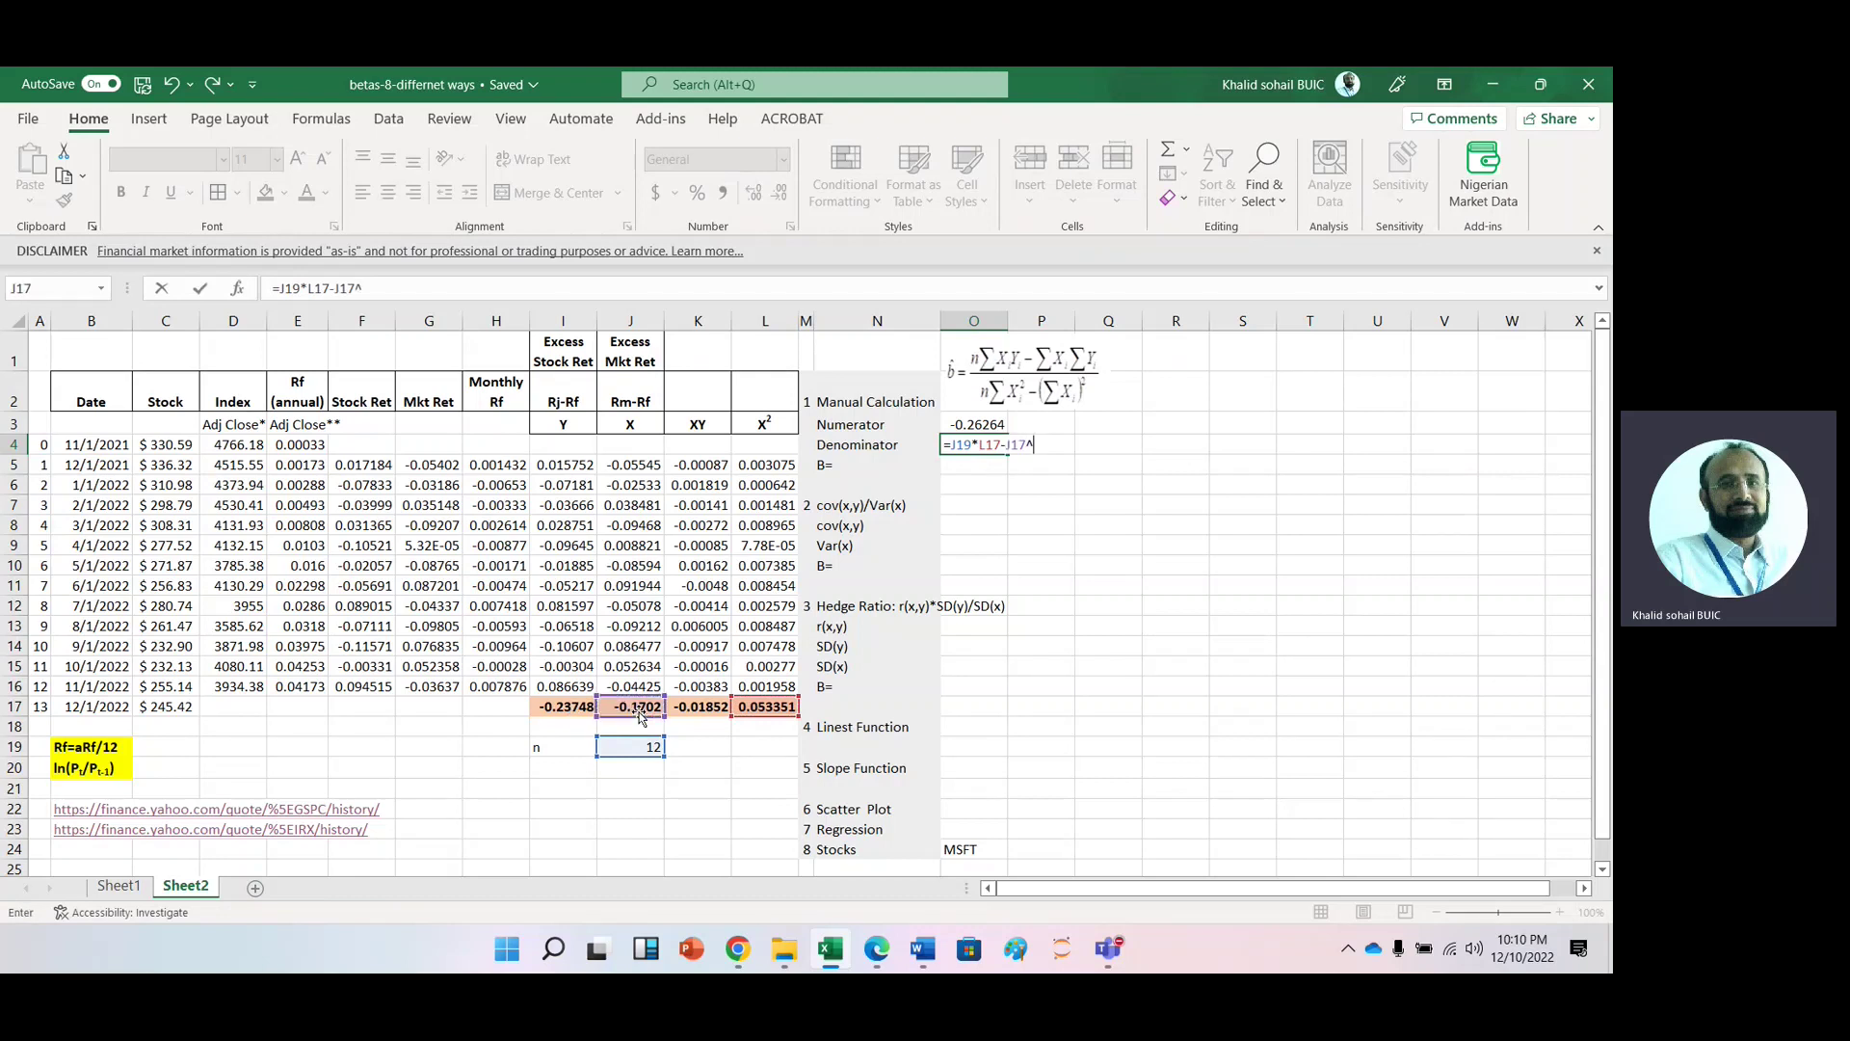
type("2")
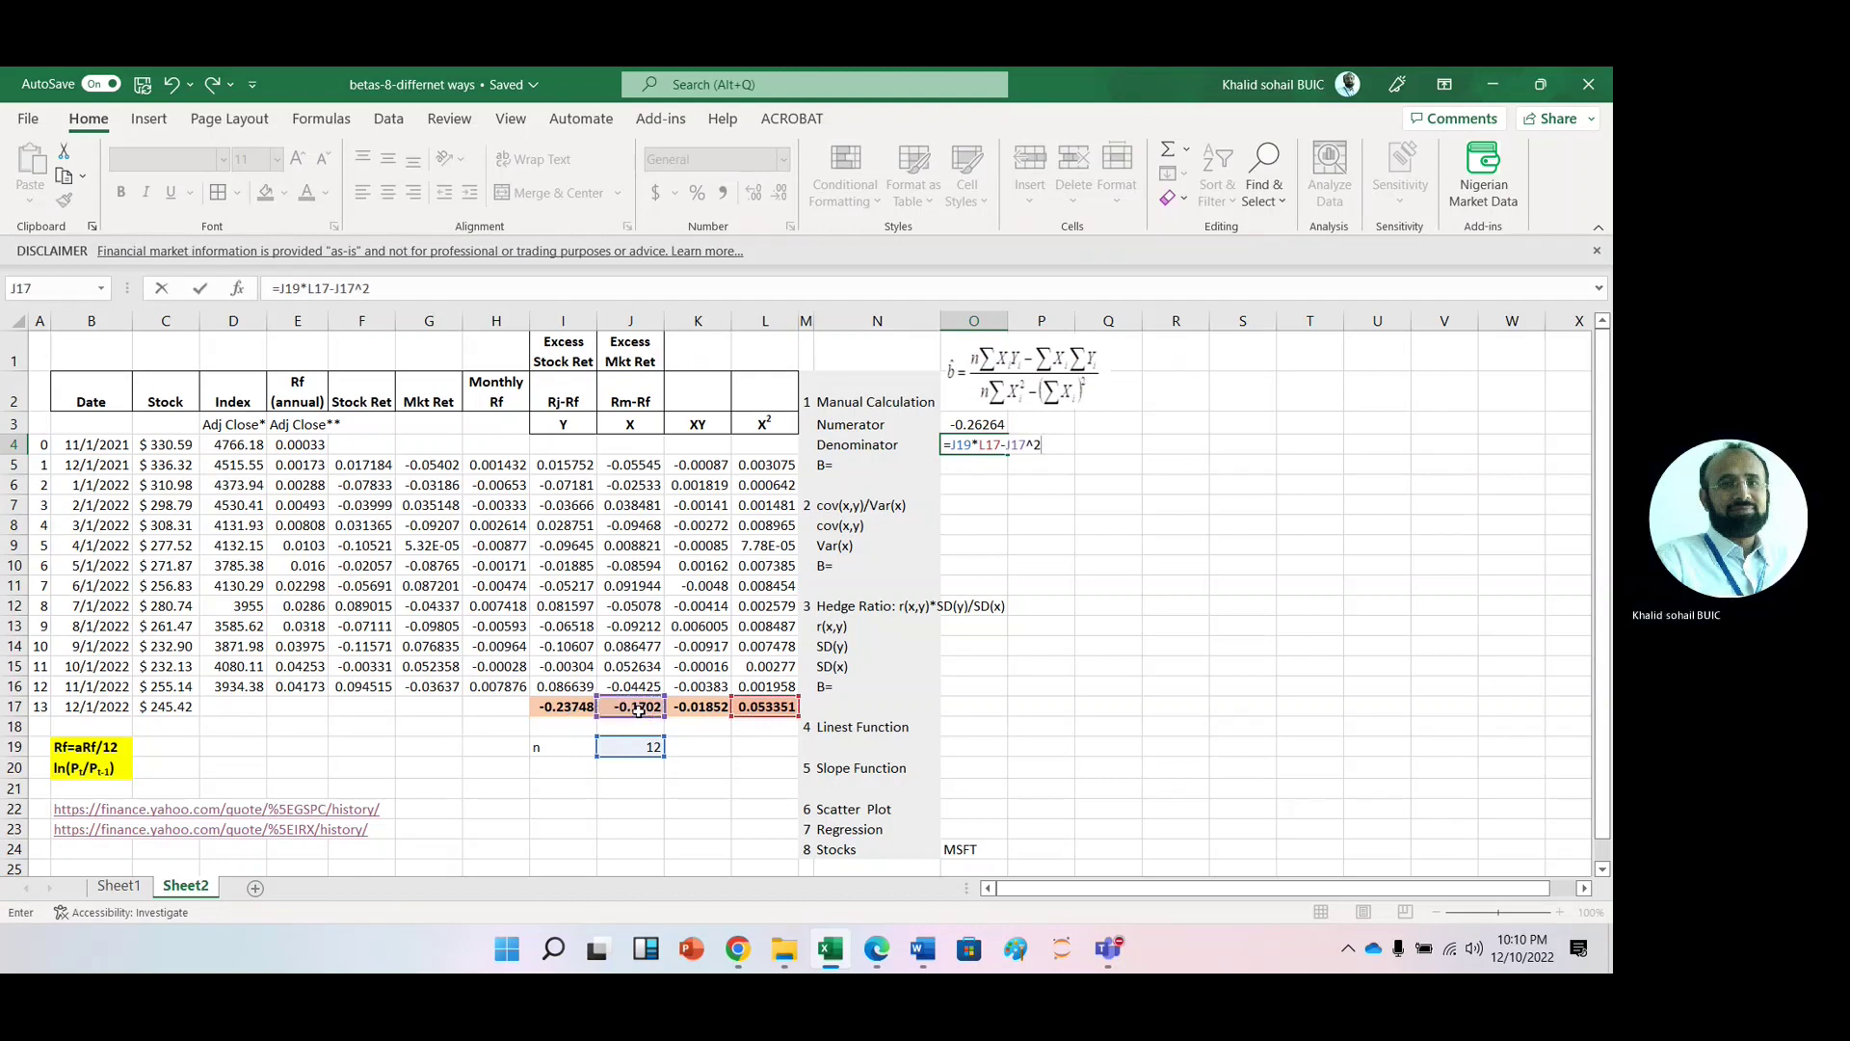
key("Return")
Step: Calculate the manual beta in O5 by dividing the numerator by the denominator with =O3/O4
type("=")
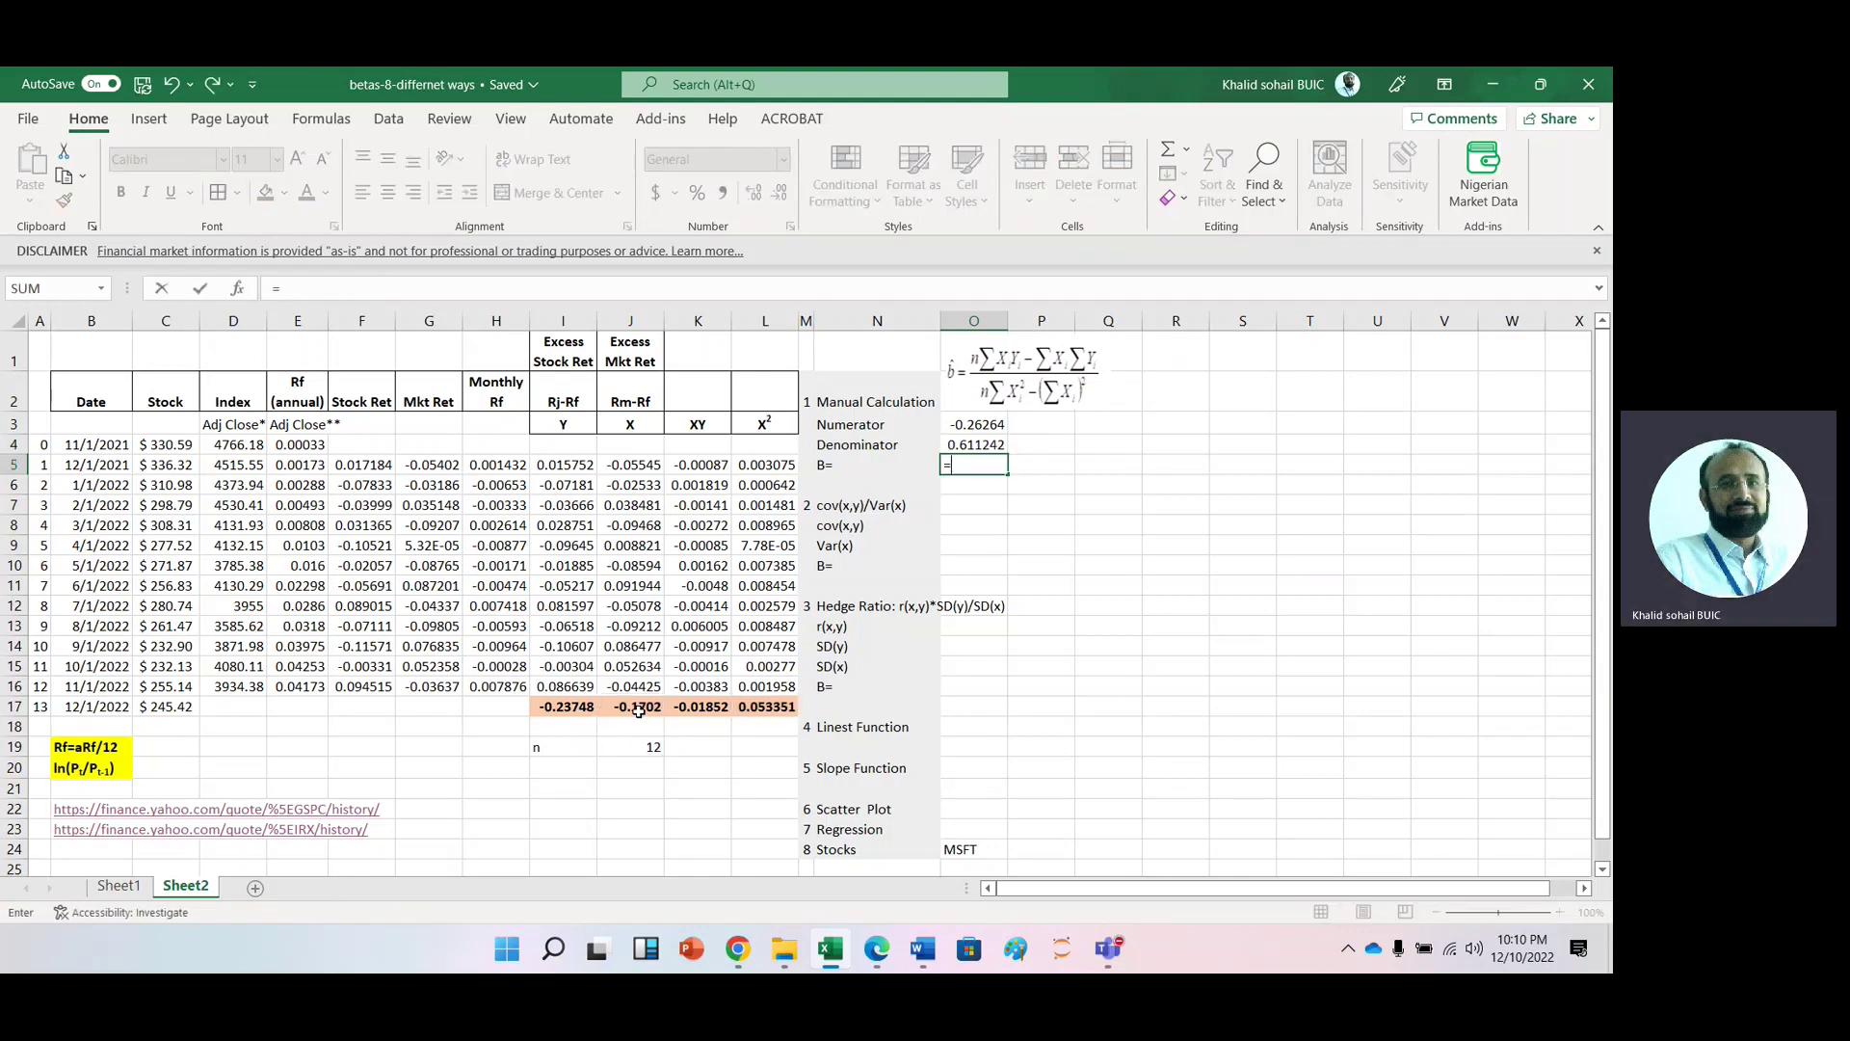
key("Up")
key("Up")
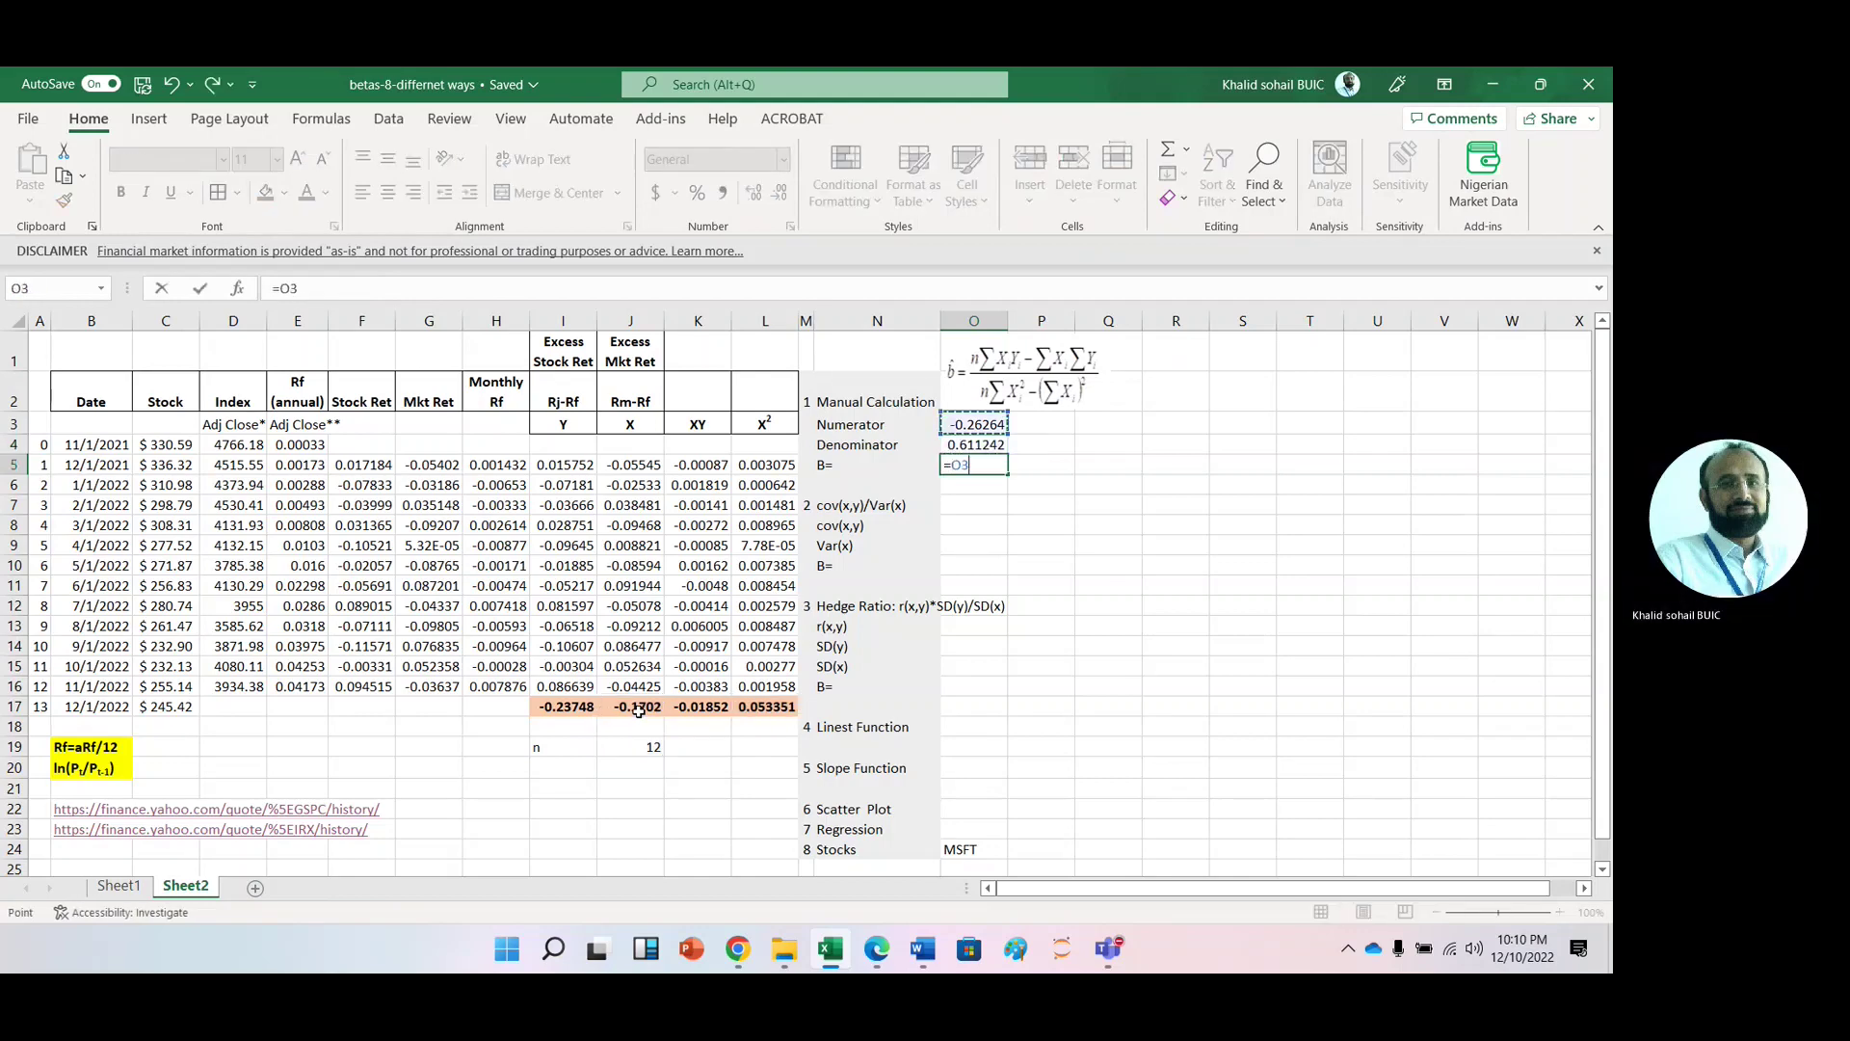
type("/")
key("Up")
key("Return")
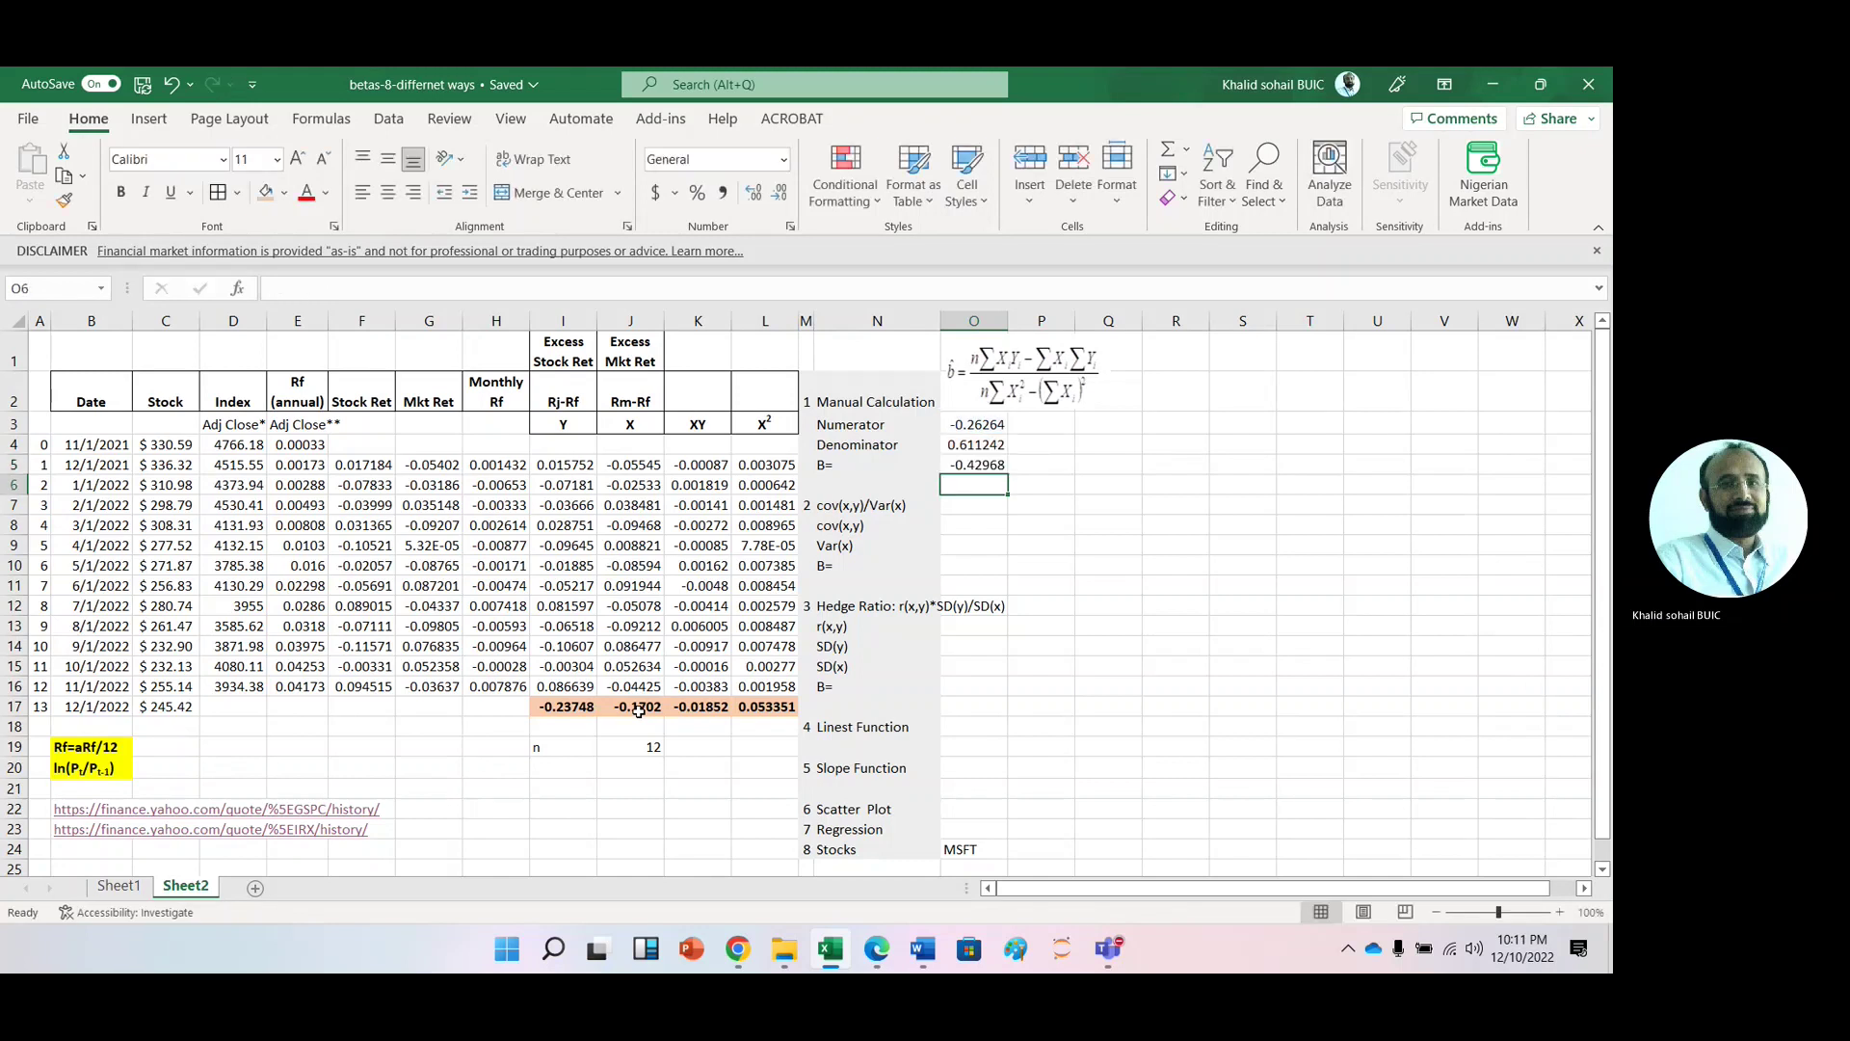